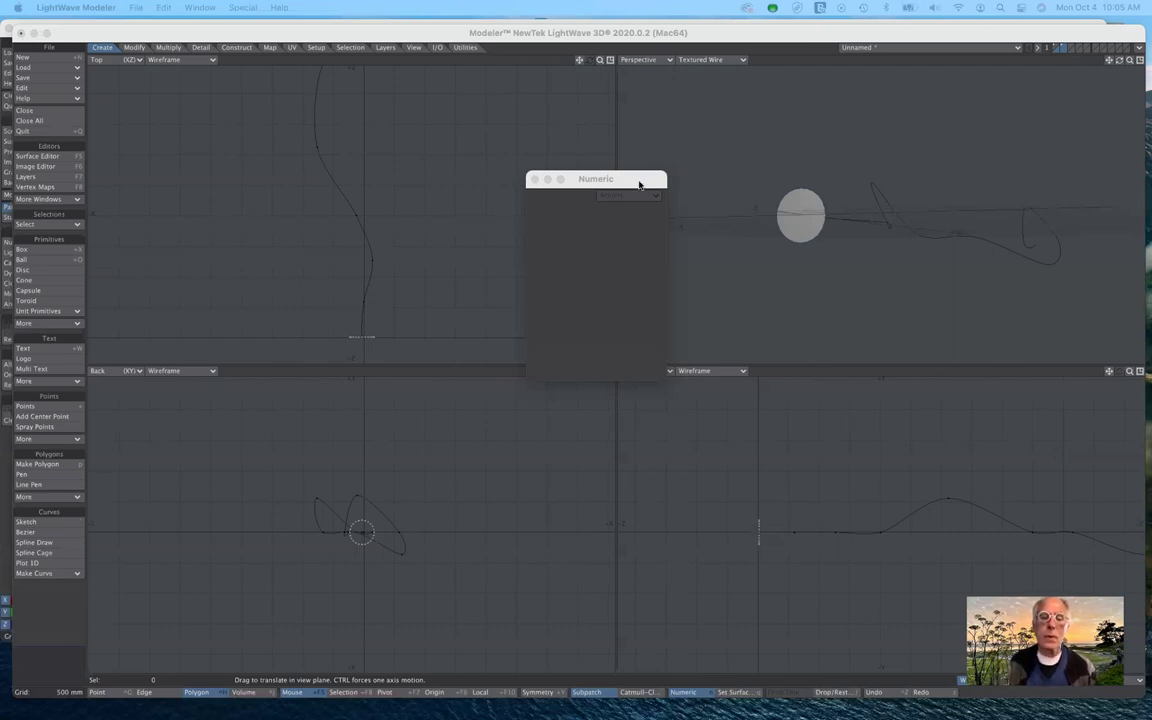
drag(640, 184, 640, 424)
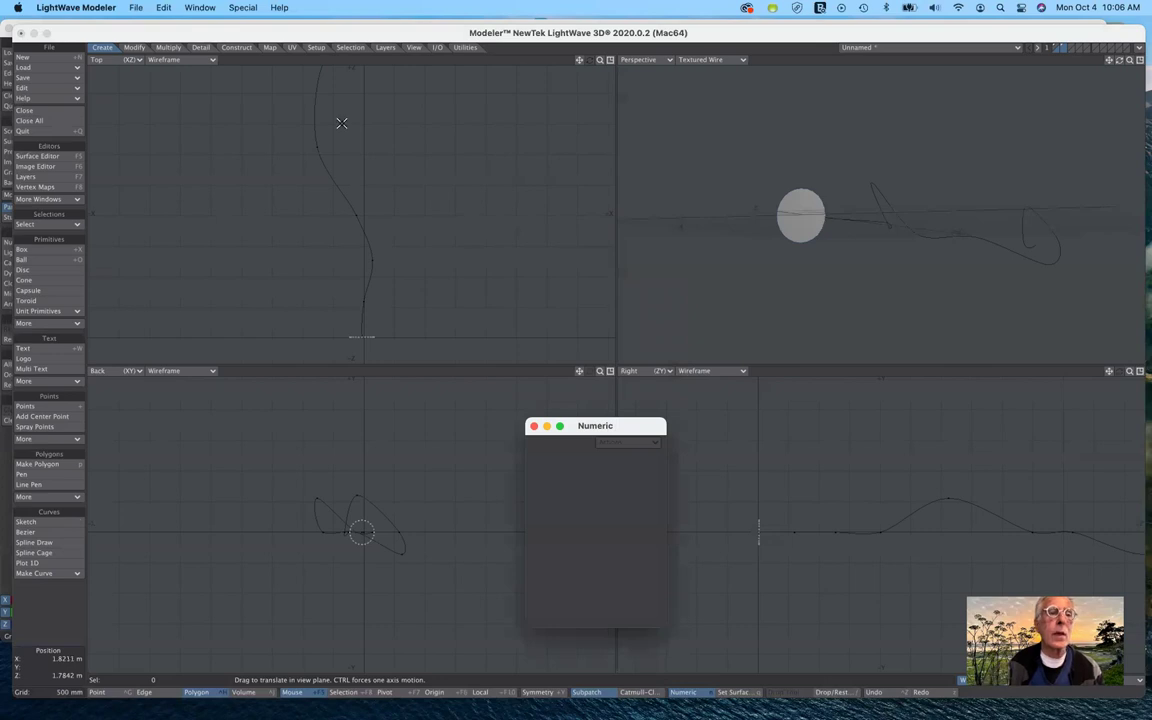
click(168, 48)
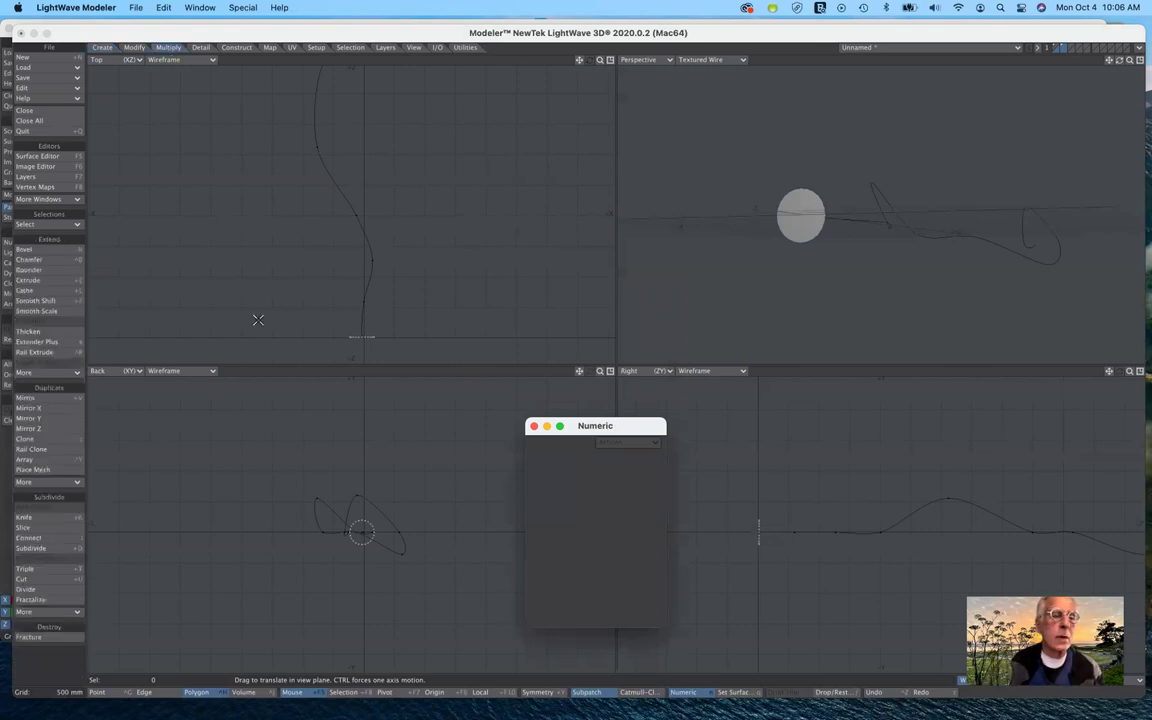
click(22, 353)
click(66, 343)
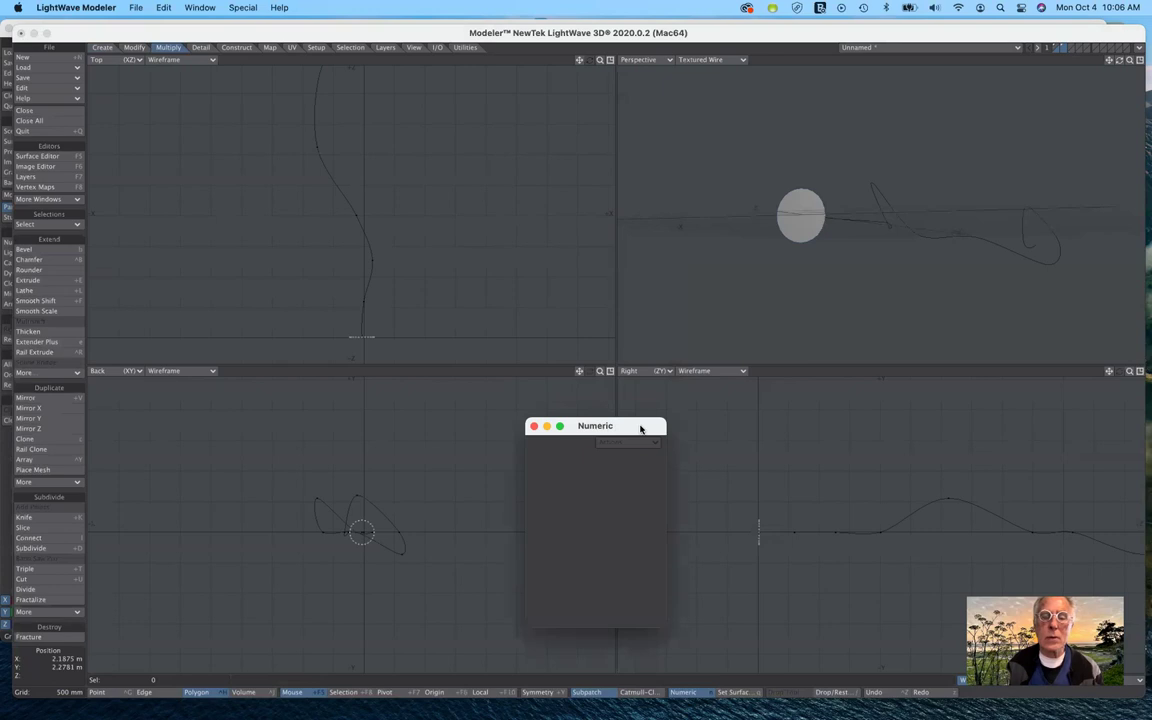
drag(656, 430, 656, 431)
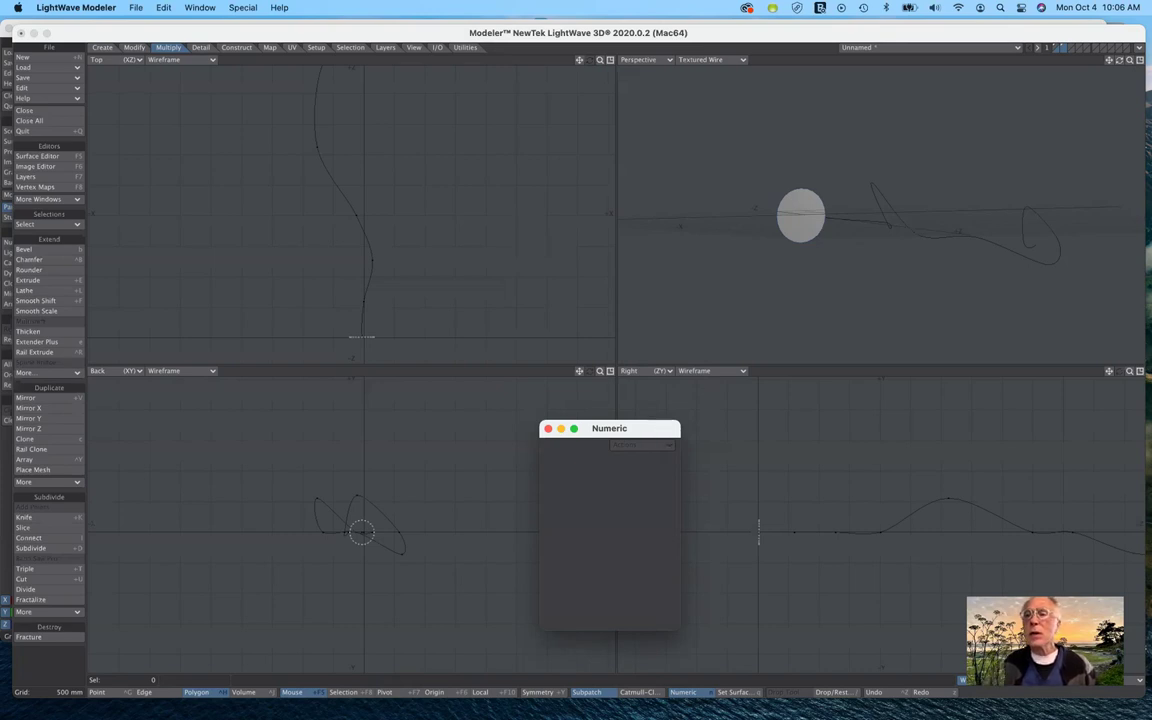
- Examine the disc and its rail curve in a full-size perspective view and restore the four-view layout
key(n)
click(1139, 61)
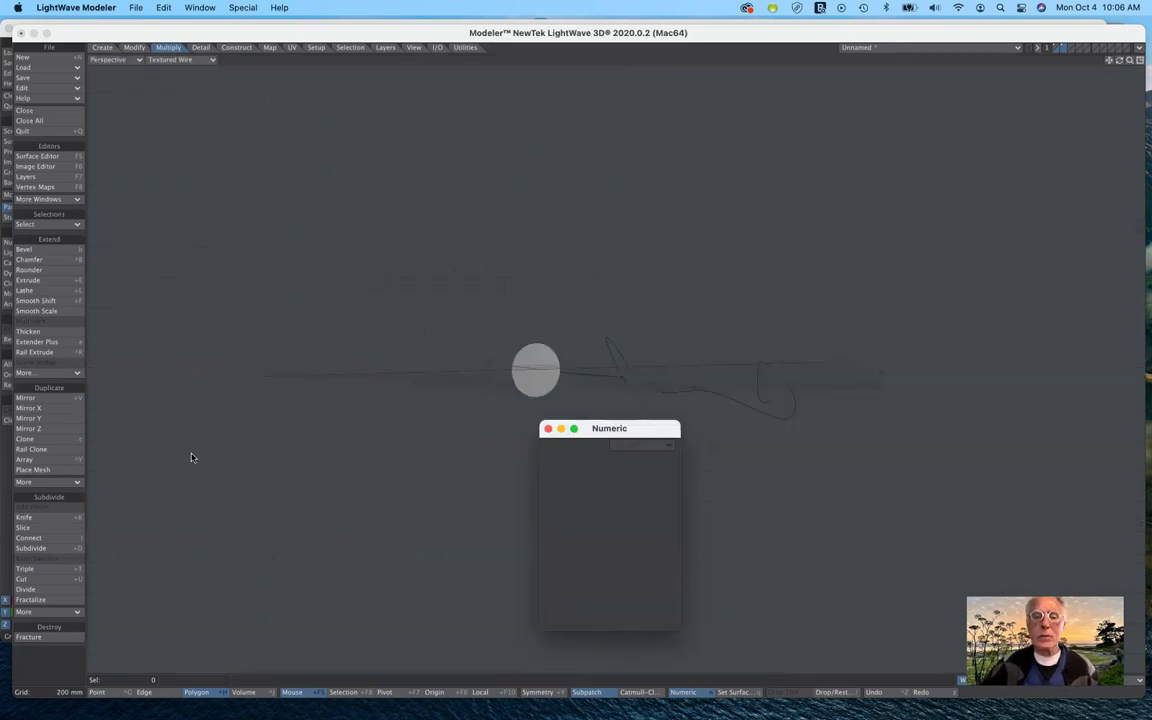
drag(640, 427, 192, 457)
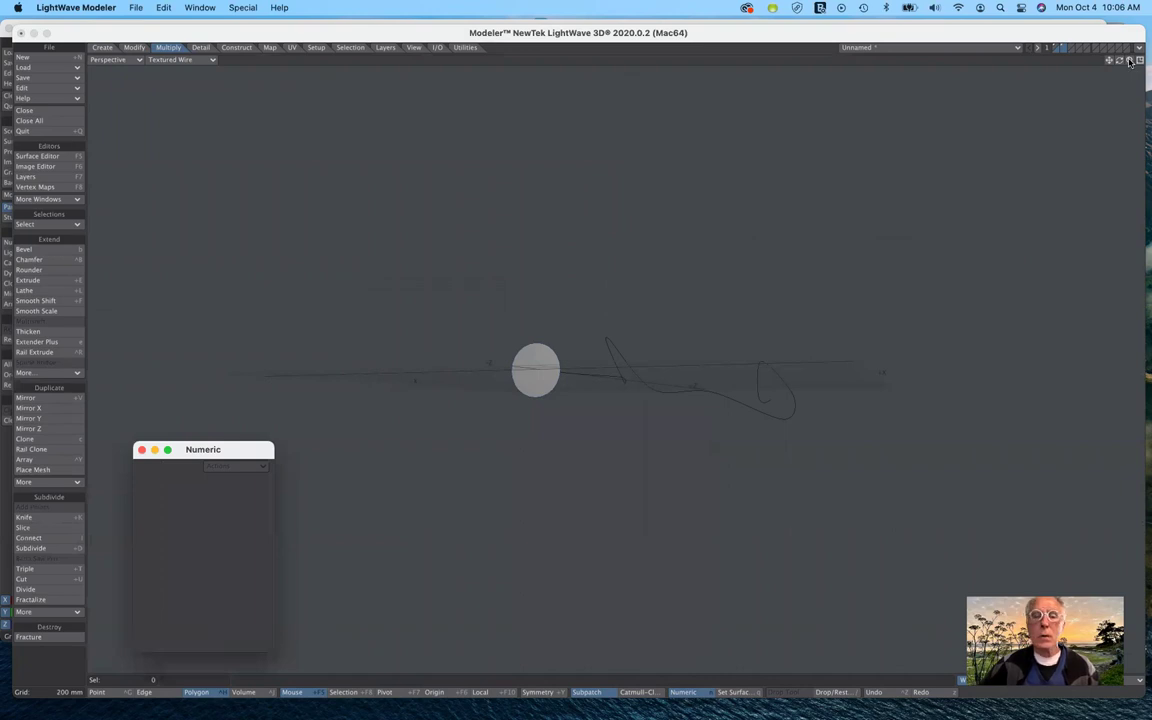
key(n)
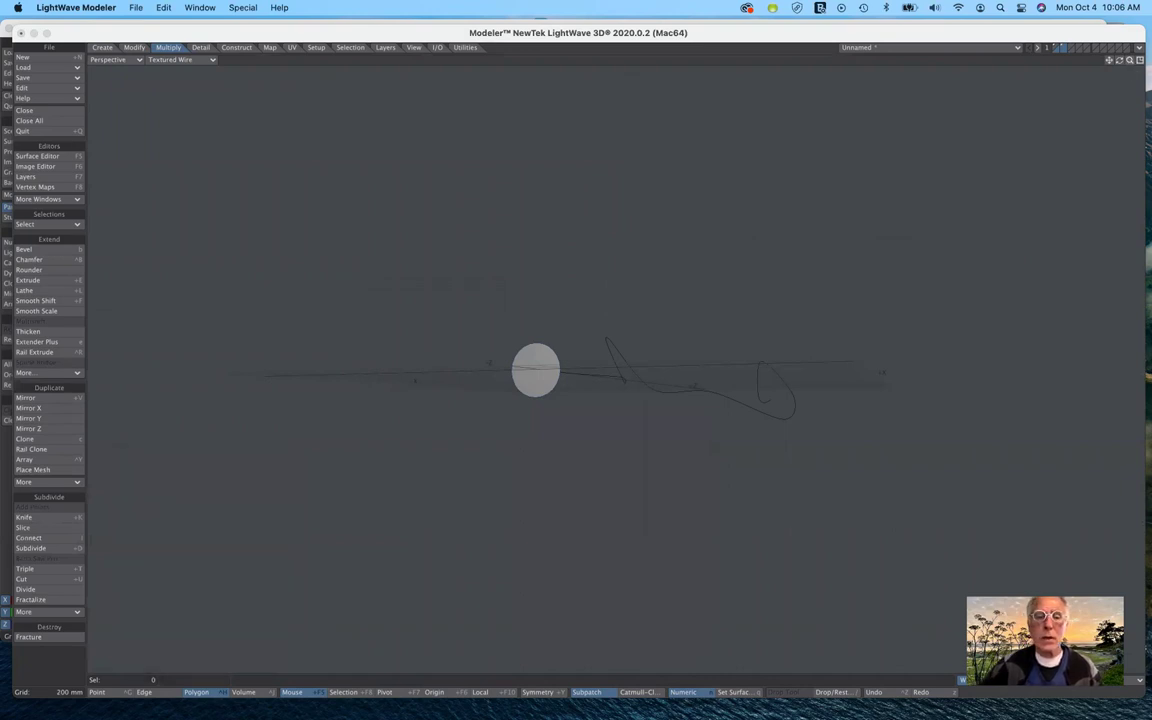
key(n)
scroll(341, 343, up, 2)
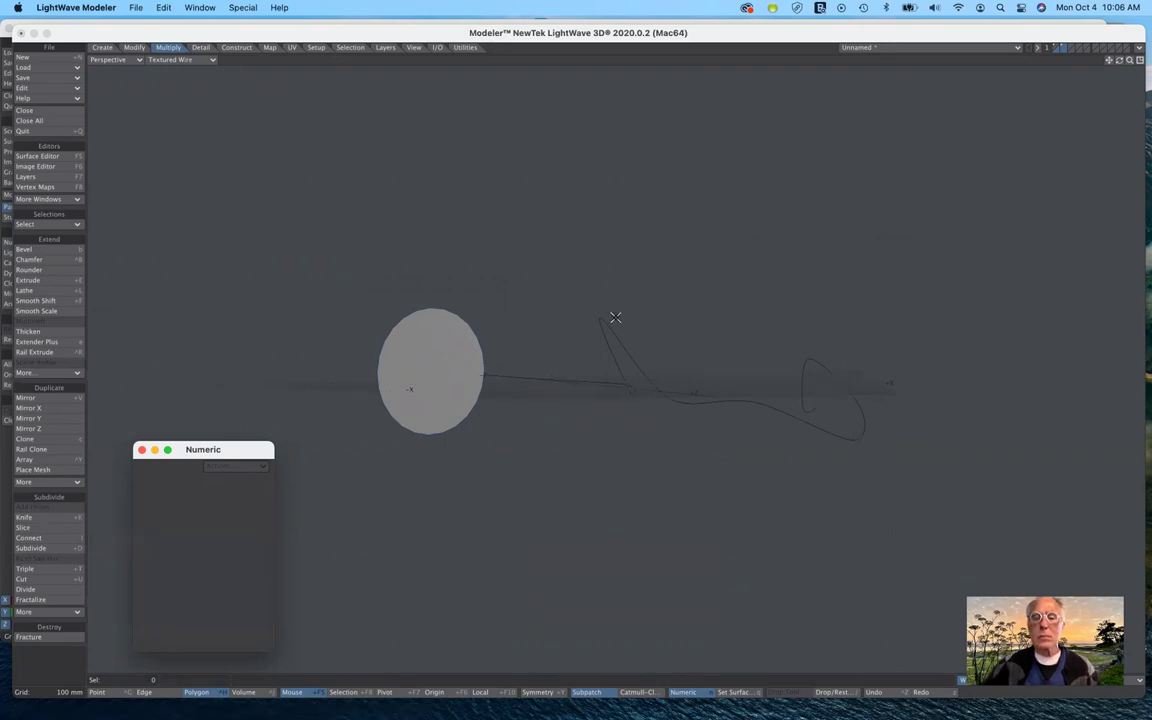
click(1140, 61)
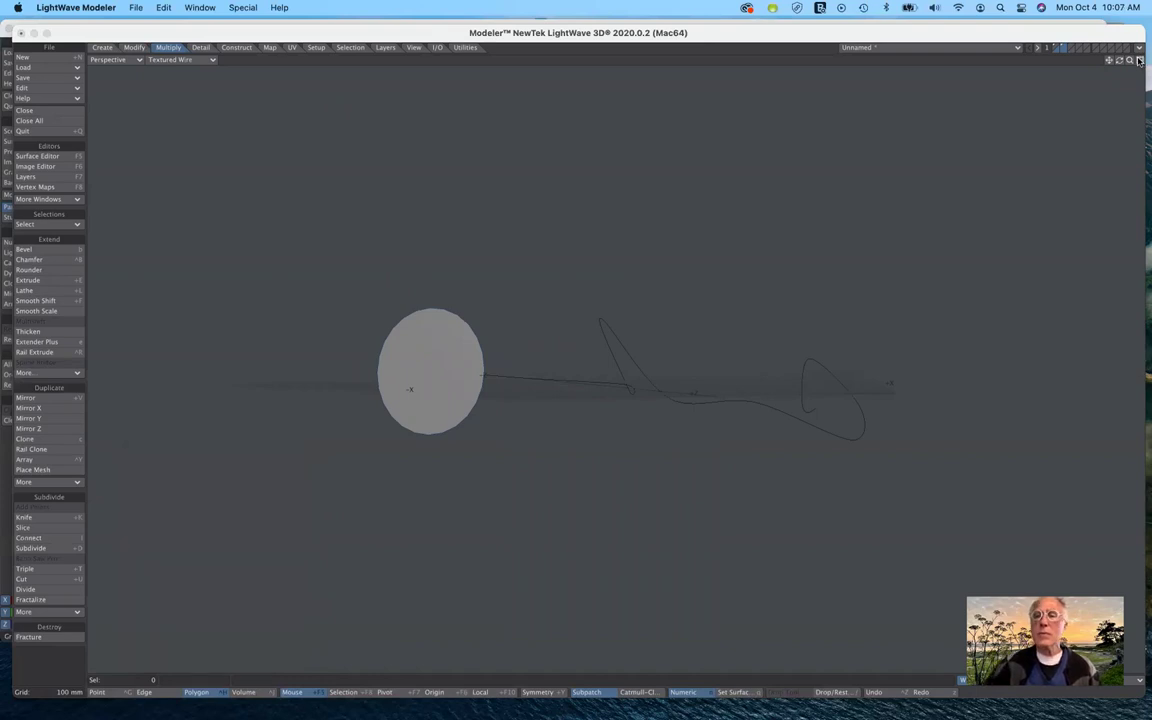
click(1139, 61)
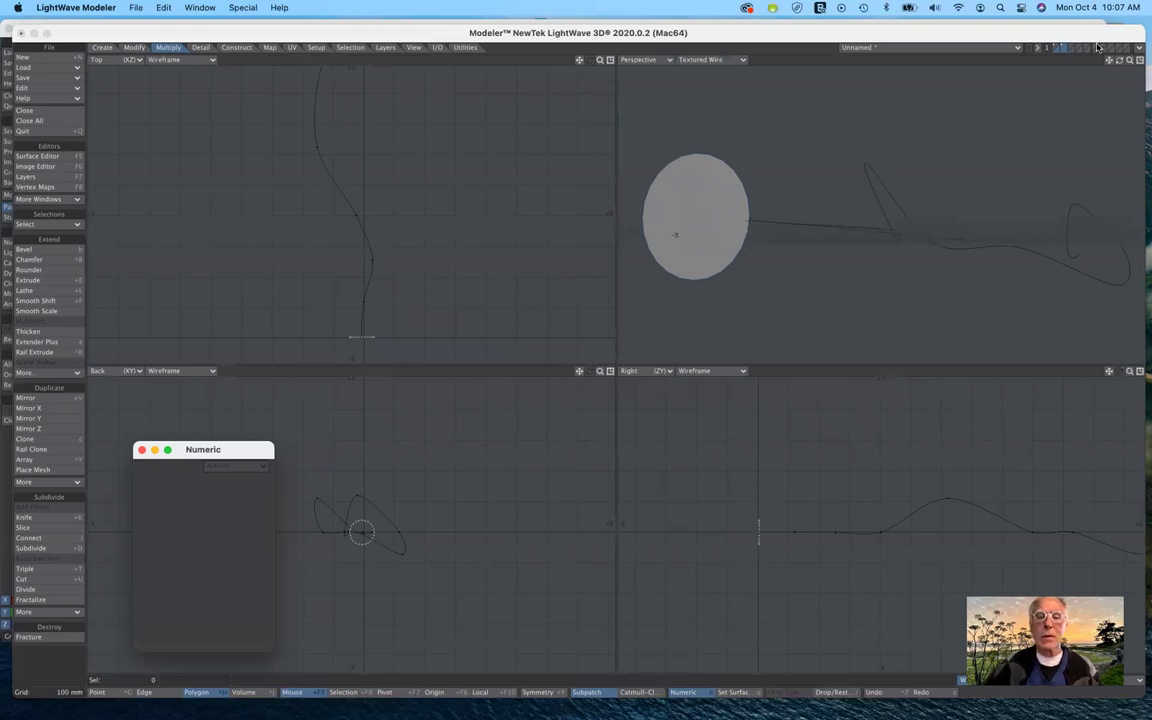
- Switch to an empty layer and sketch a wavy curve running from the origin along the Z axis in the Top view
key(n)
click(1095, 47)
key(n)
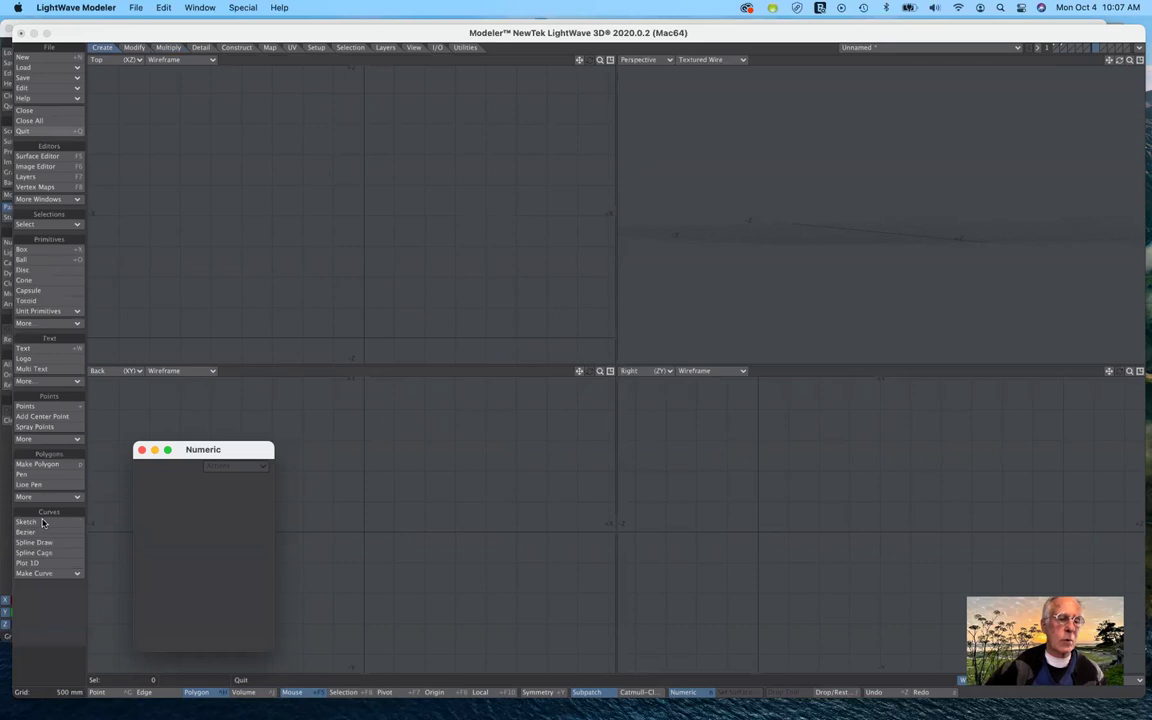
click(42, 555)
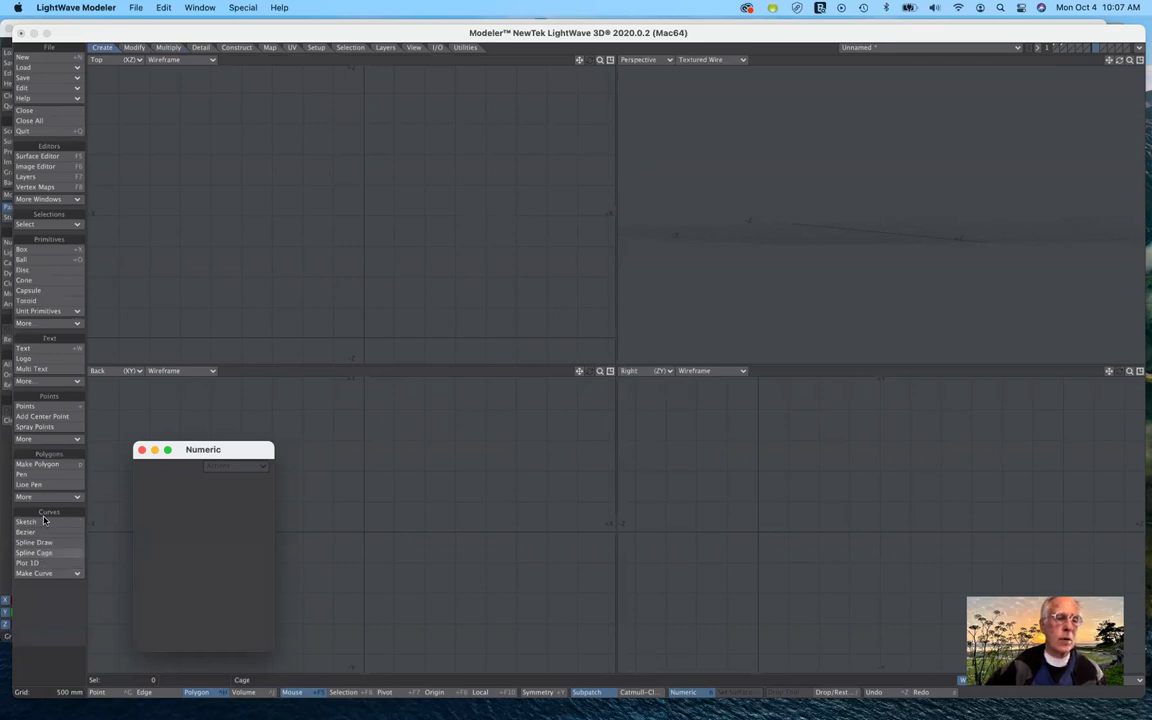
click(43, 522)
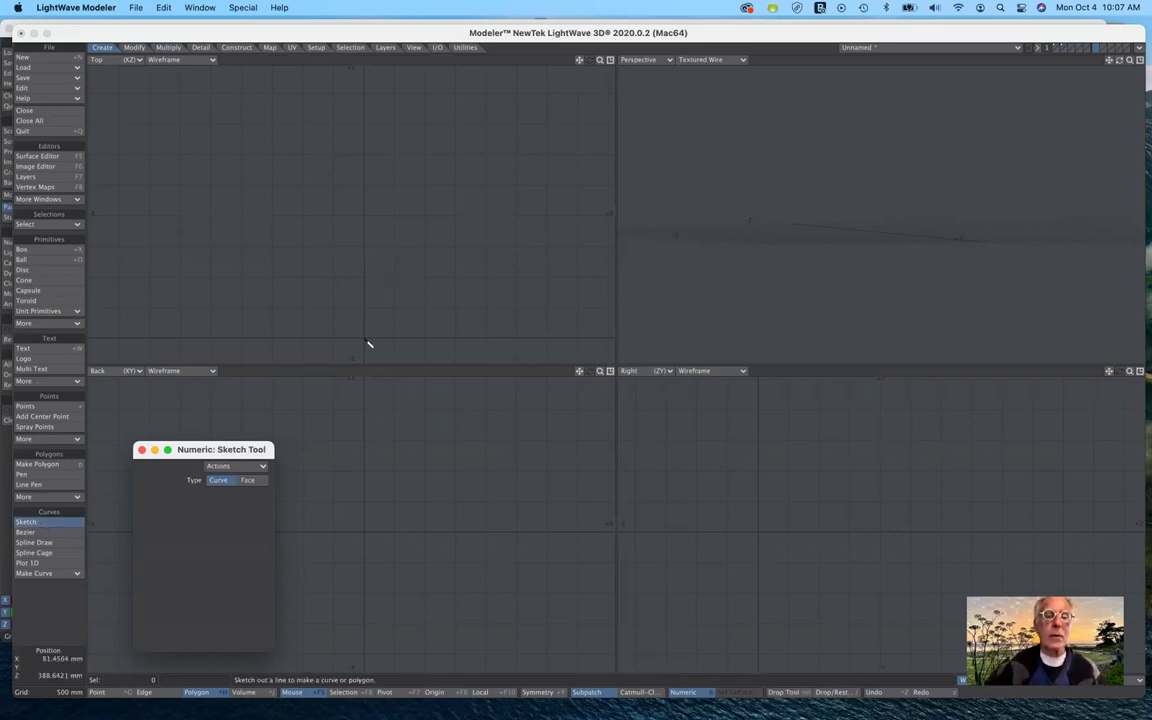
key(n)
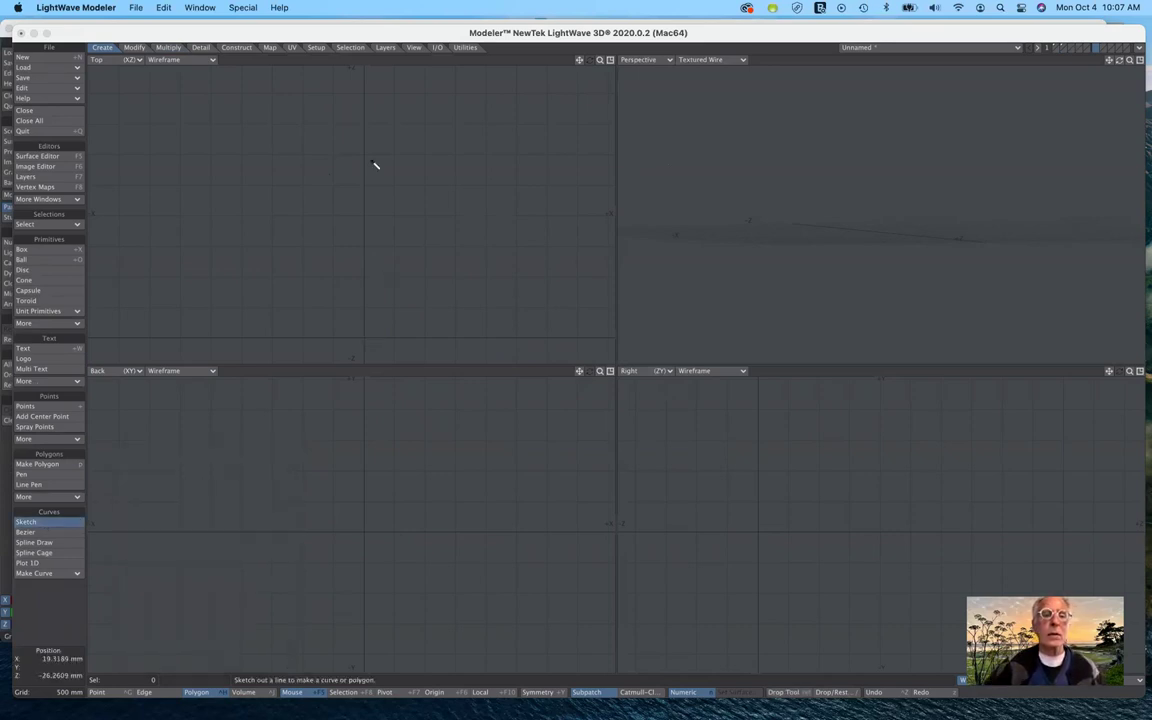
drag(373, 143, 373, 346)
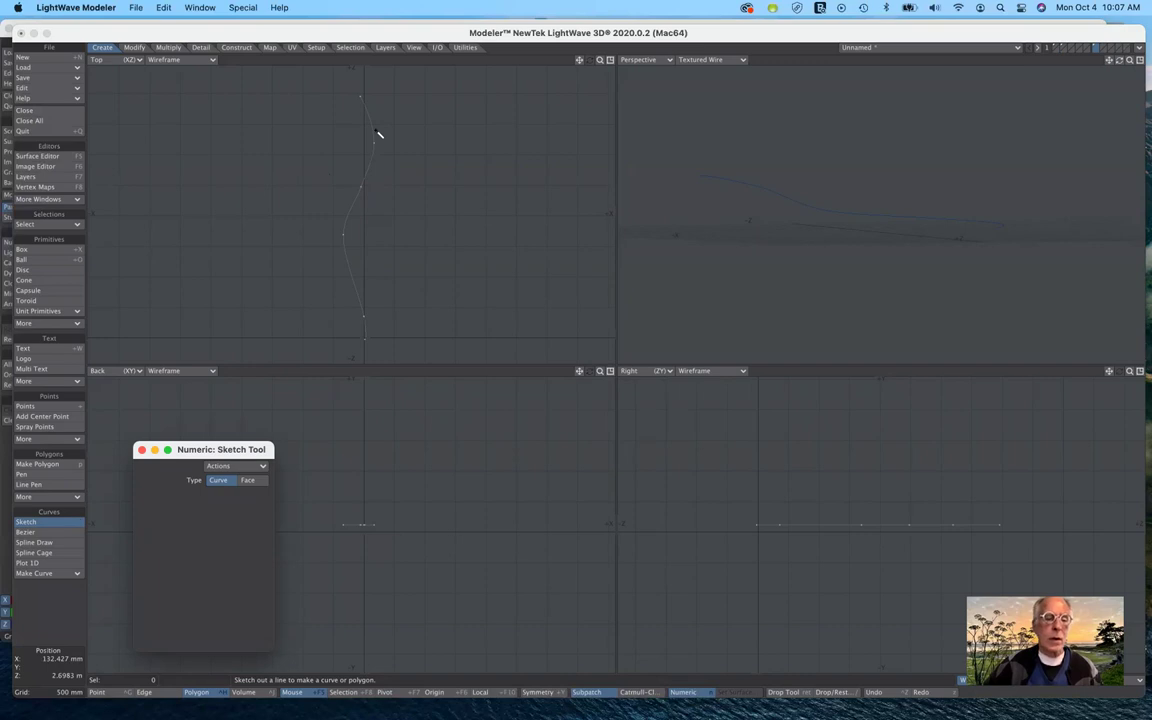
- In point mode, move the curve's third point about 431 mm in Y and -337 mm in Z with the Drag tool in the Right view
click(100, 692)
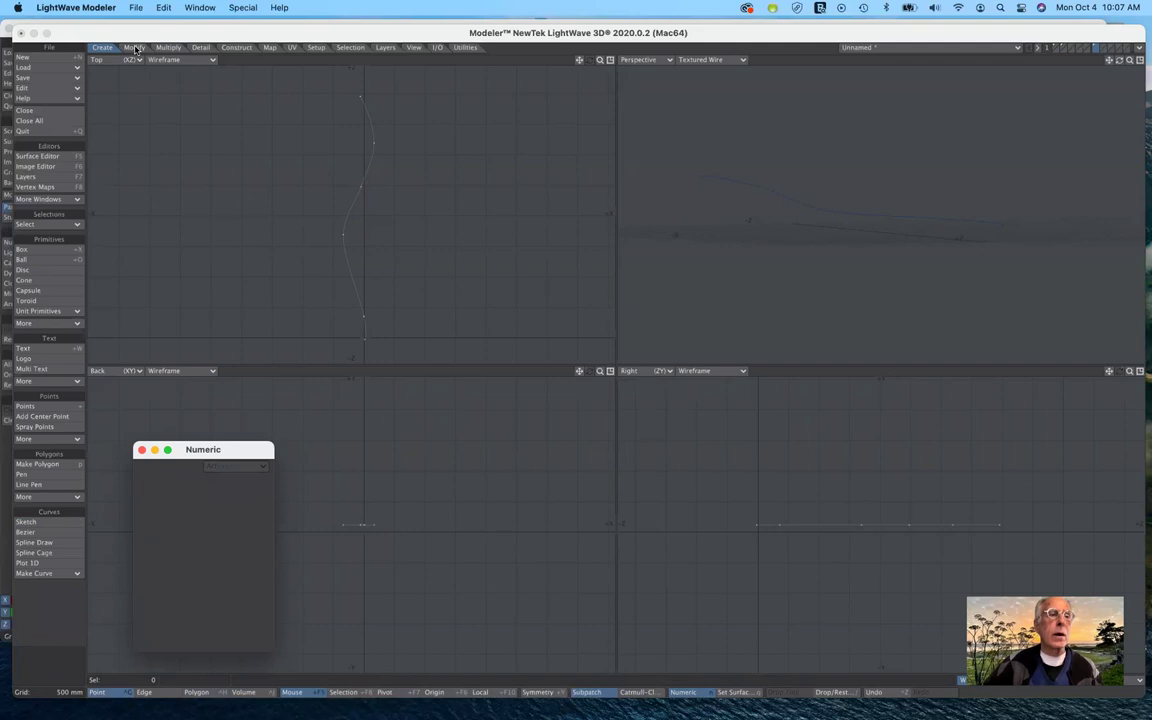
click(135, 48)
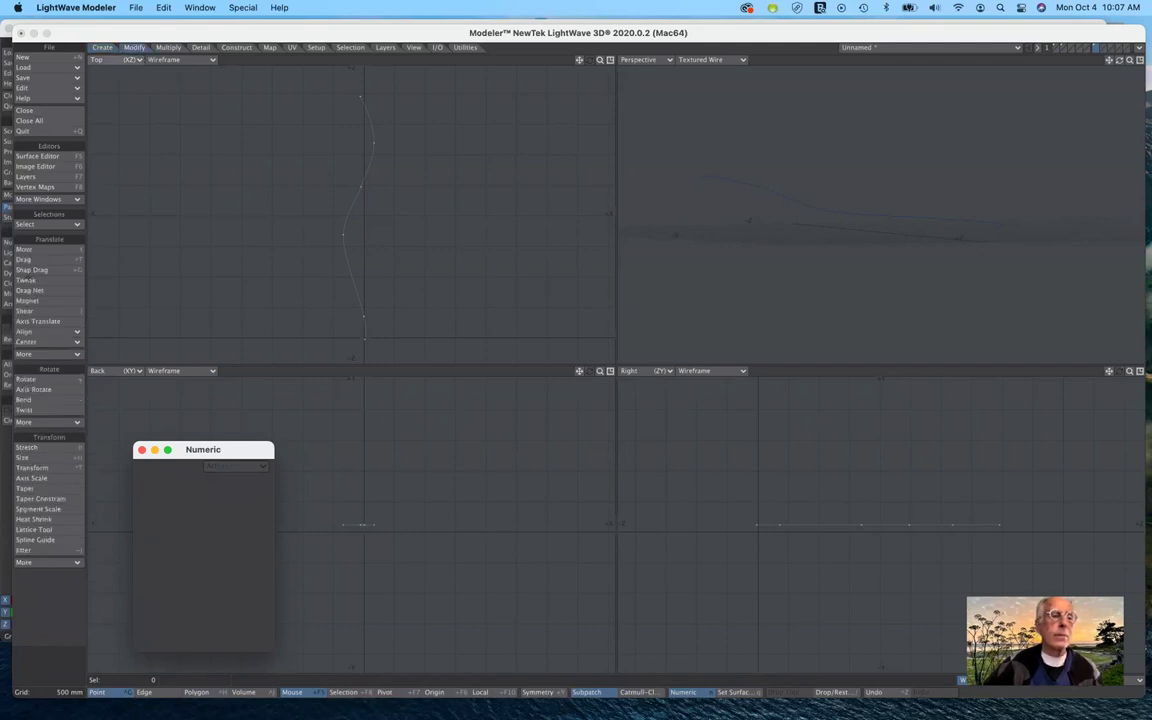
click(40, 249)
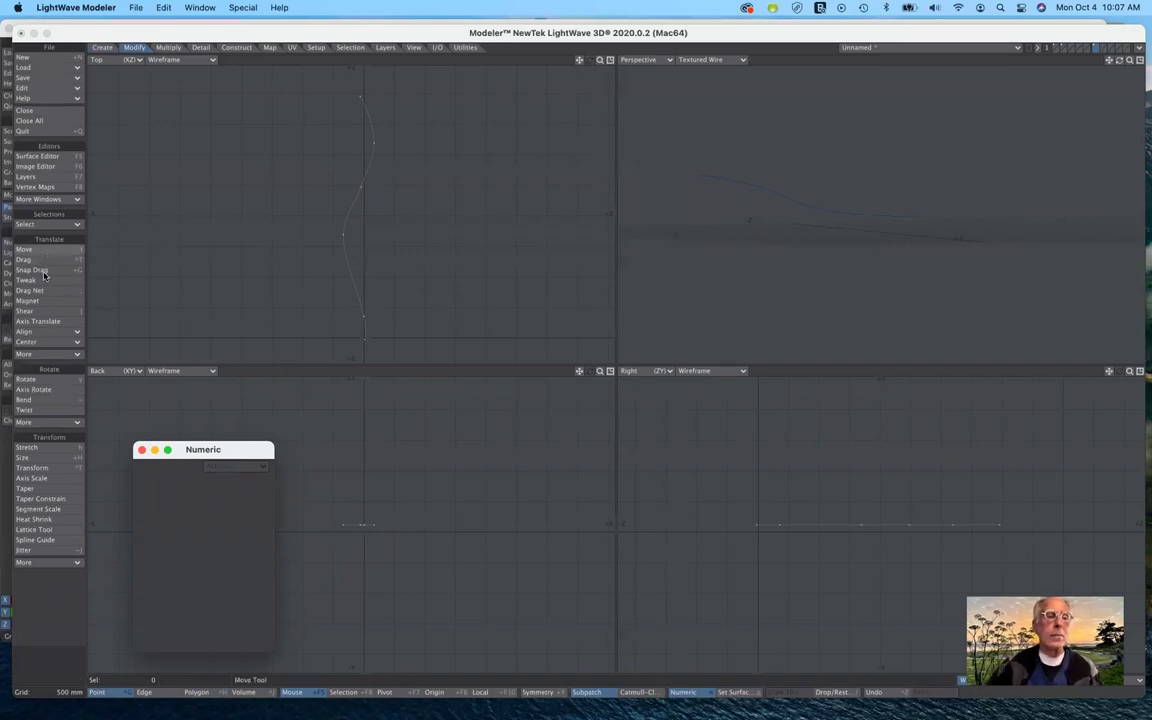
click(45, 270)
click(49, 261)
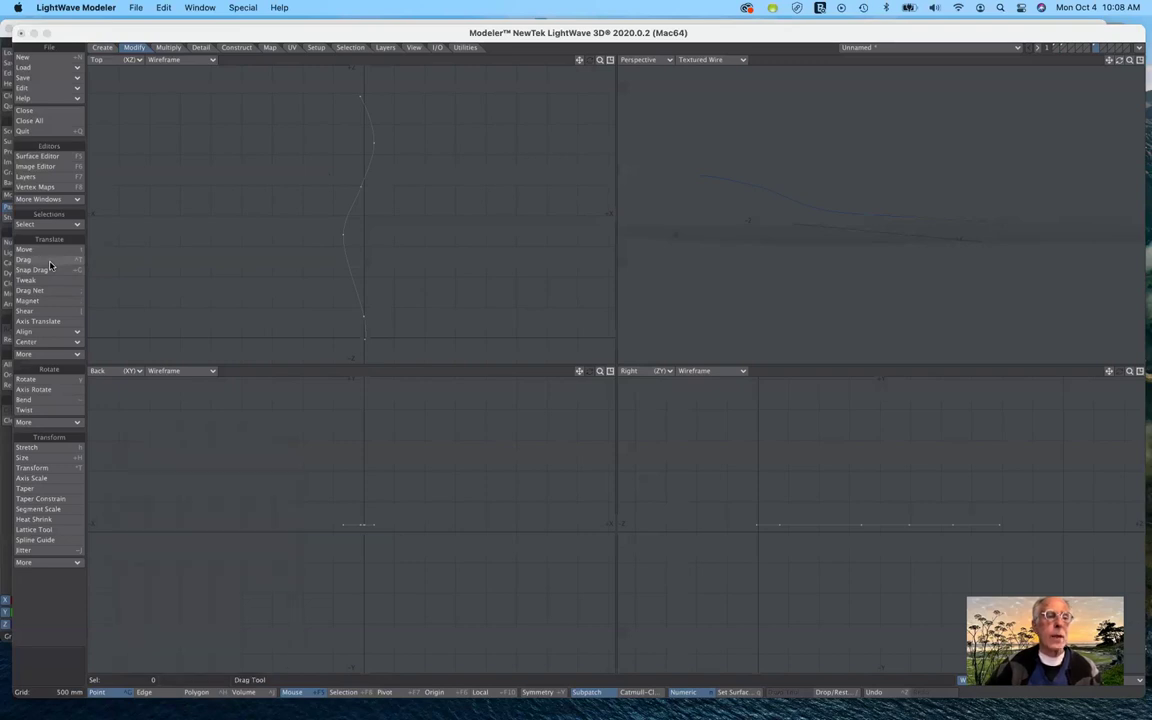
click(49, 262)
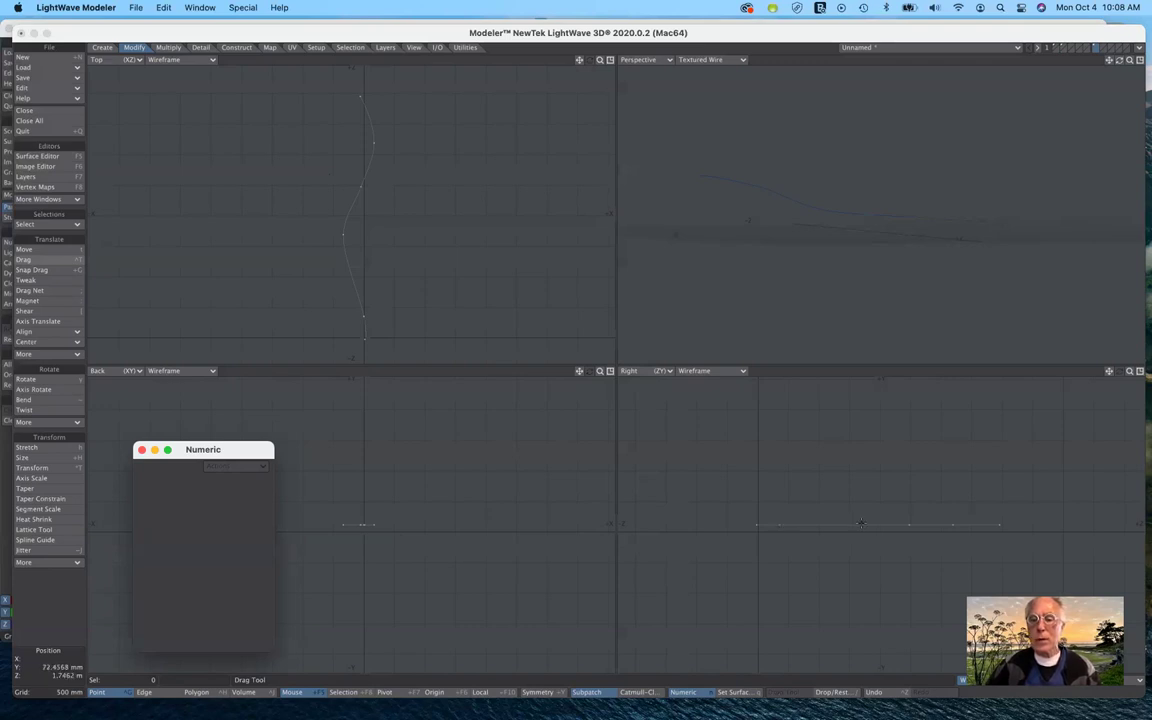
key(n)
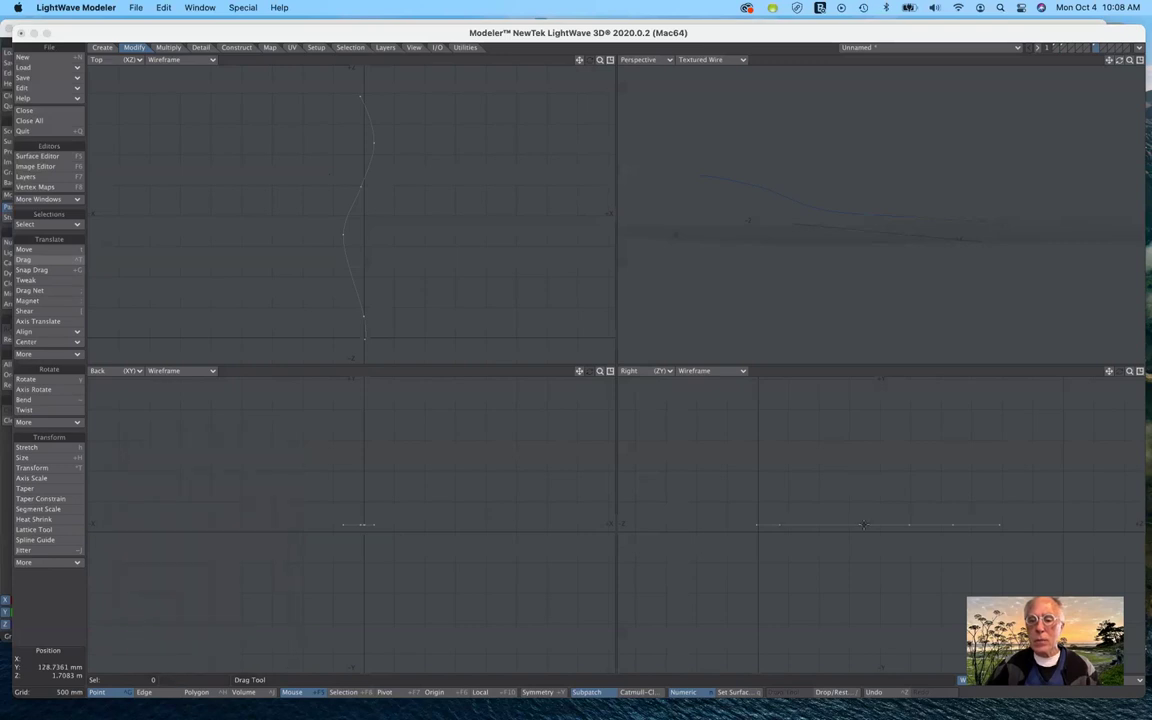
click(863, 524)
key(n)
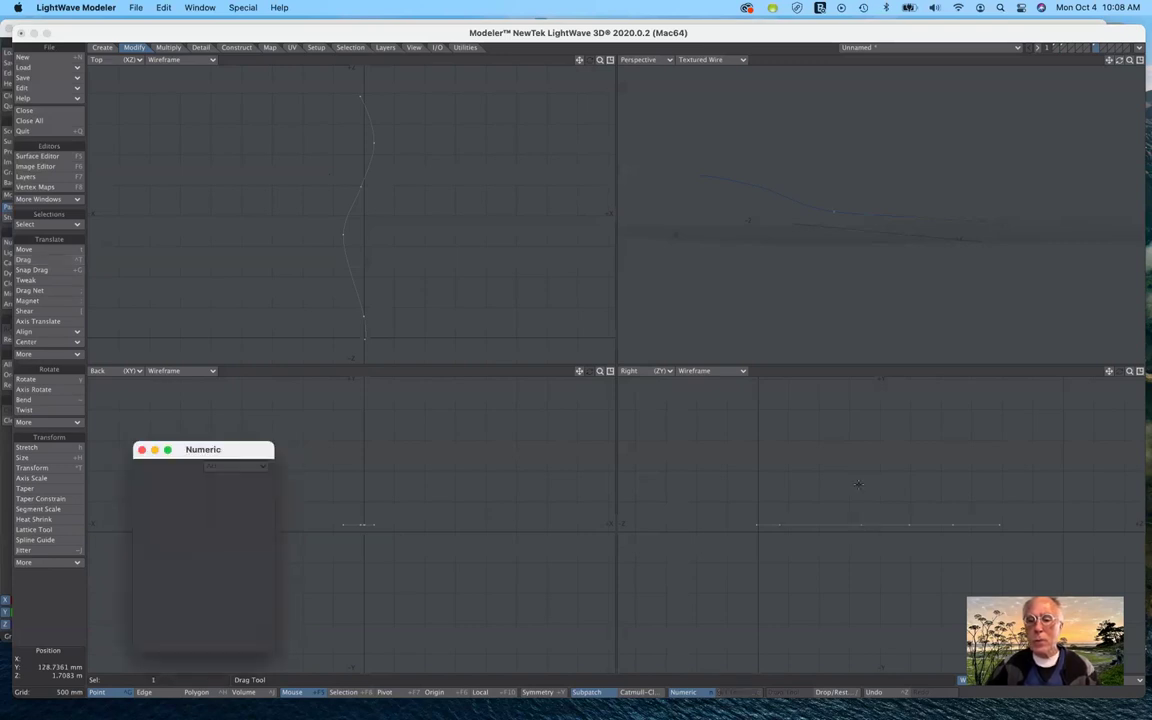
key(slash)
key(ctrl+z)
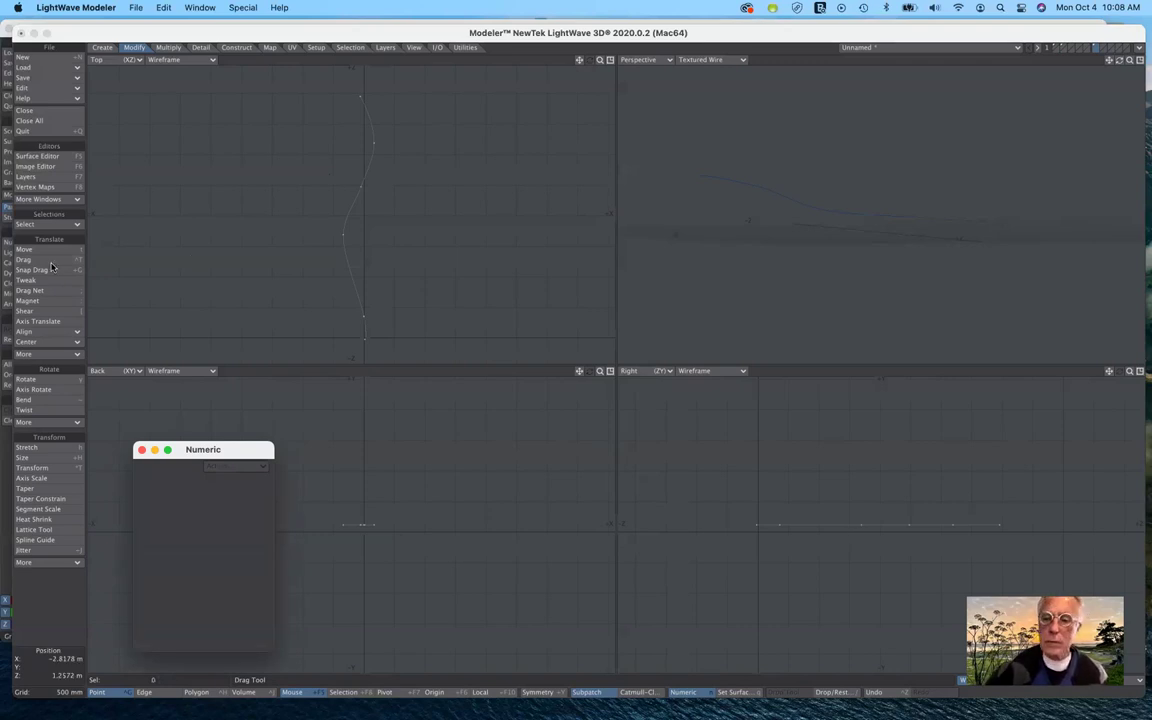
click(50, 261)
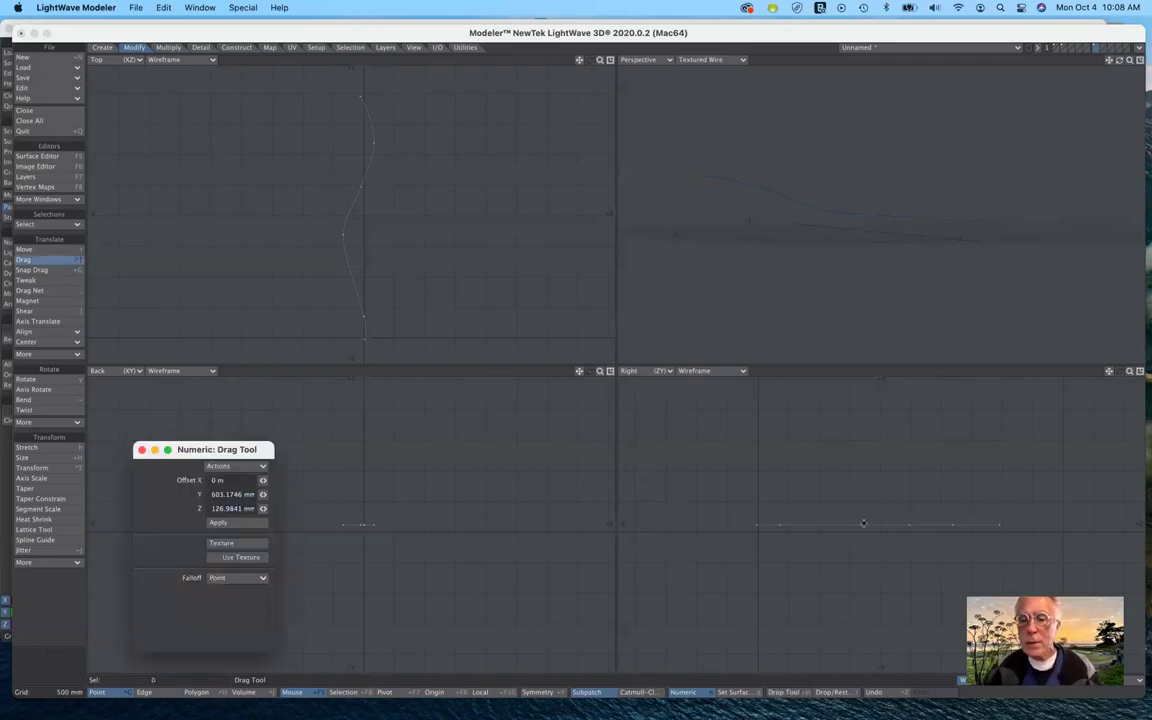
drag(861, 524, 841, 498)
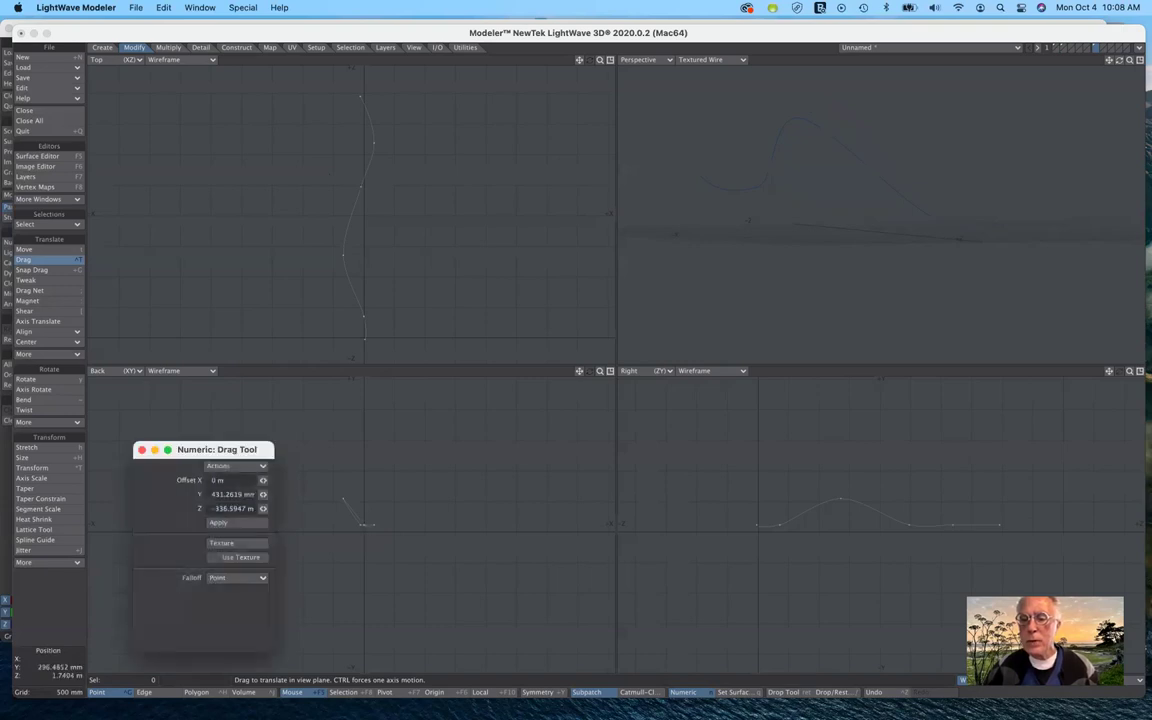
- Move the curve's fifth point about -568 mm in Y and 242 mm in Z in the Right view, and release the Drag tool
drag(953, 524, 967, 558)
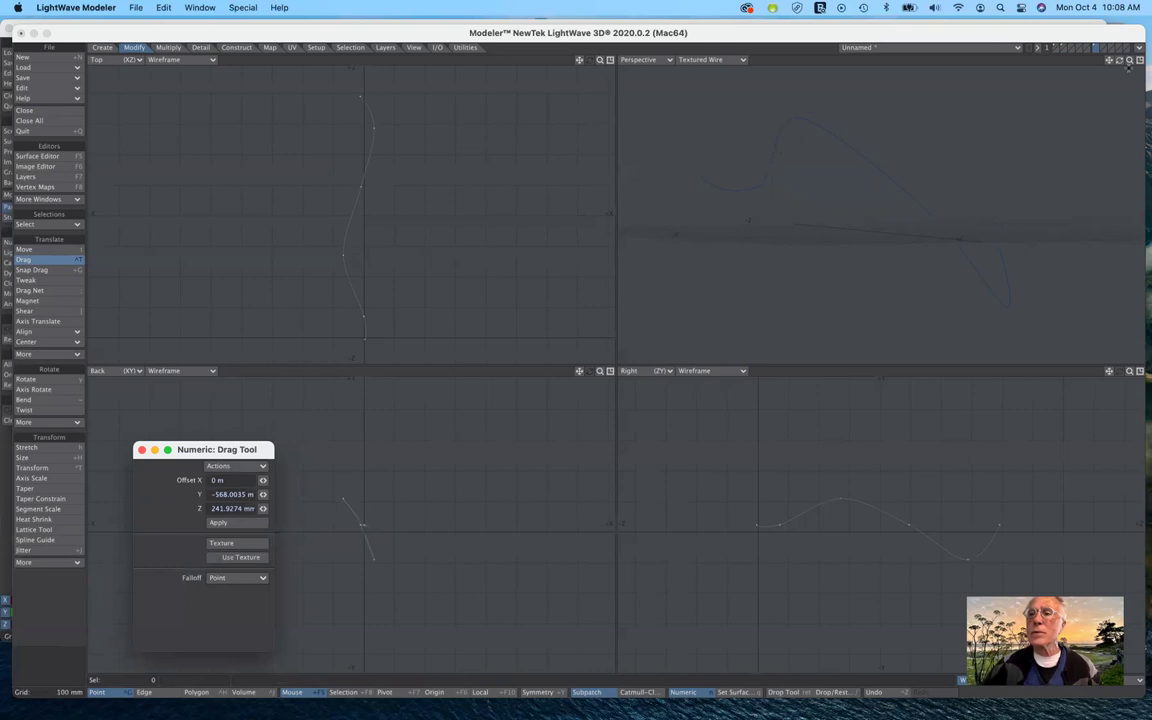
key(n)
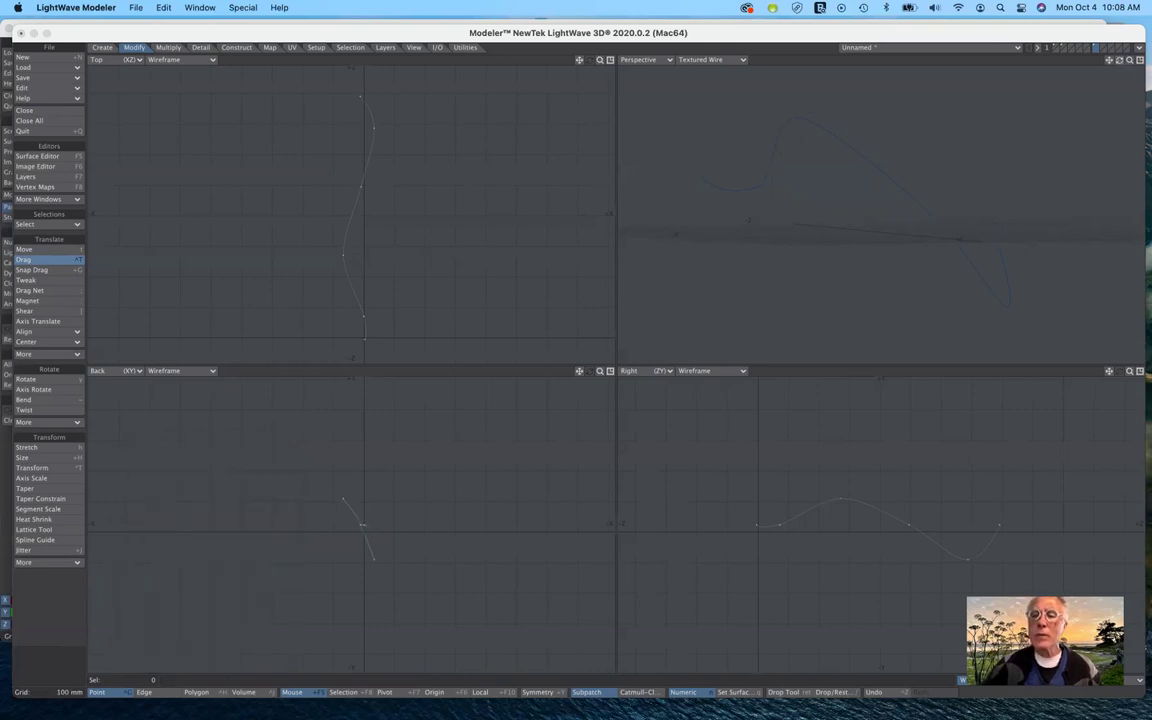
key(n)
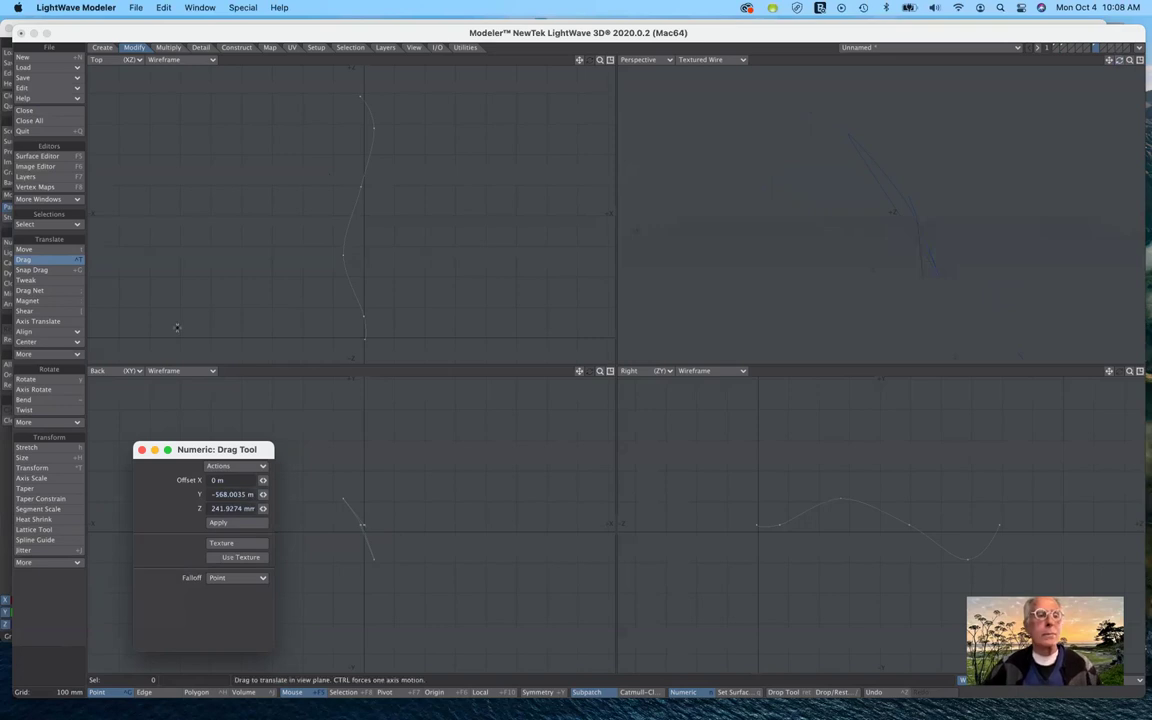
click(58, 265)
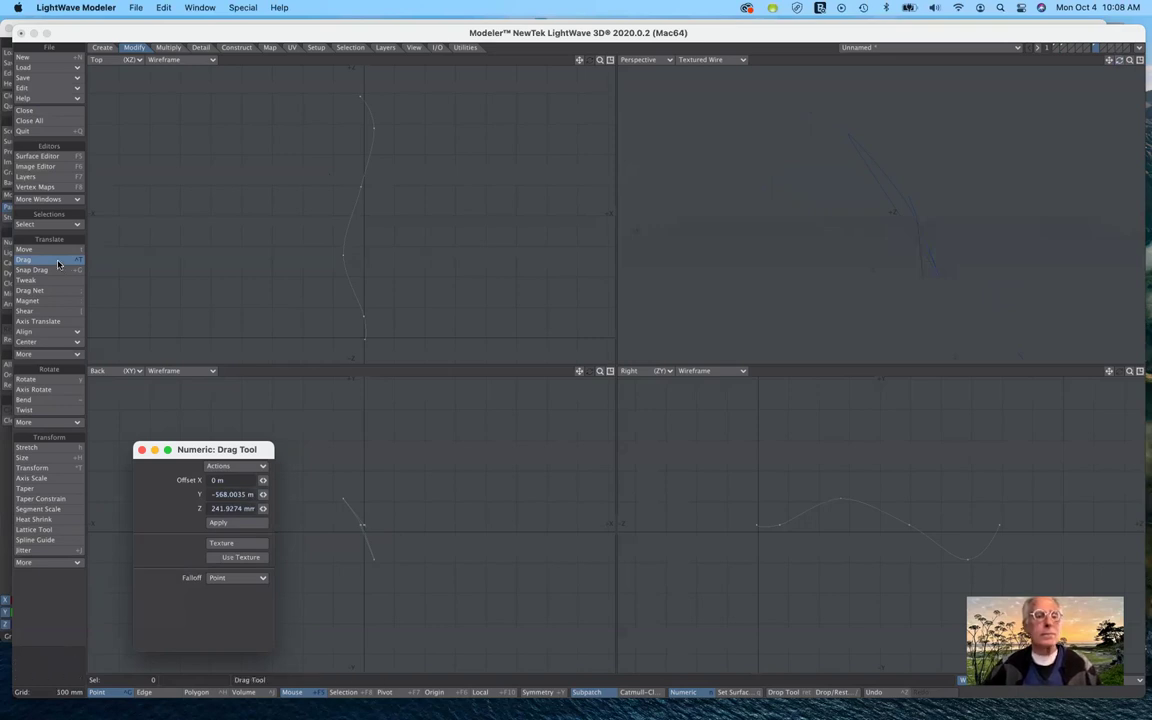
- Make the disc's layer the foreground layer and the original rail curve's layer the background layer
key(shift+g)
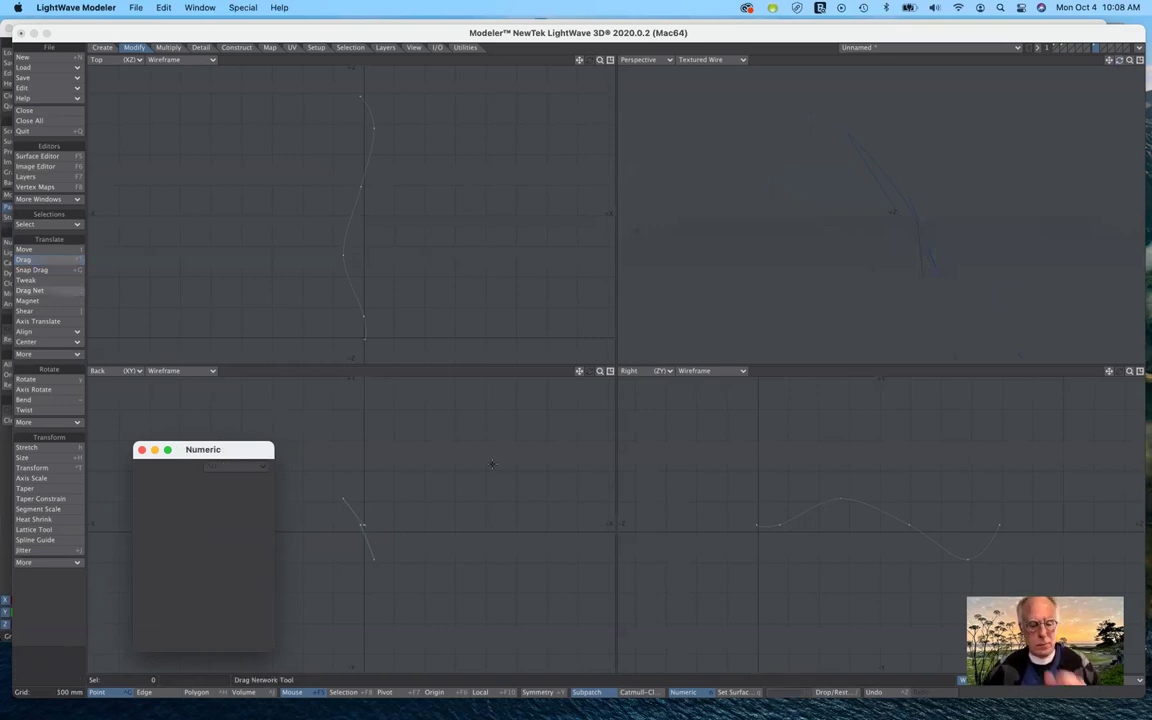
key(super+z)
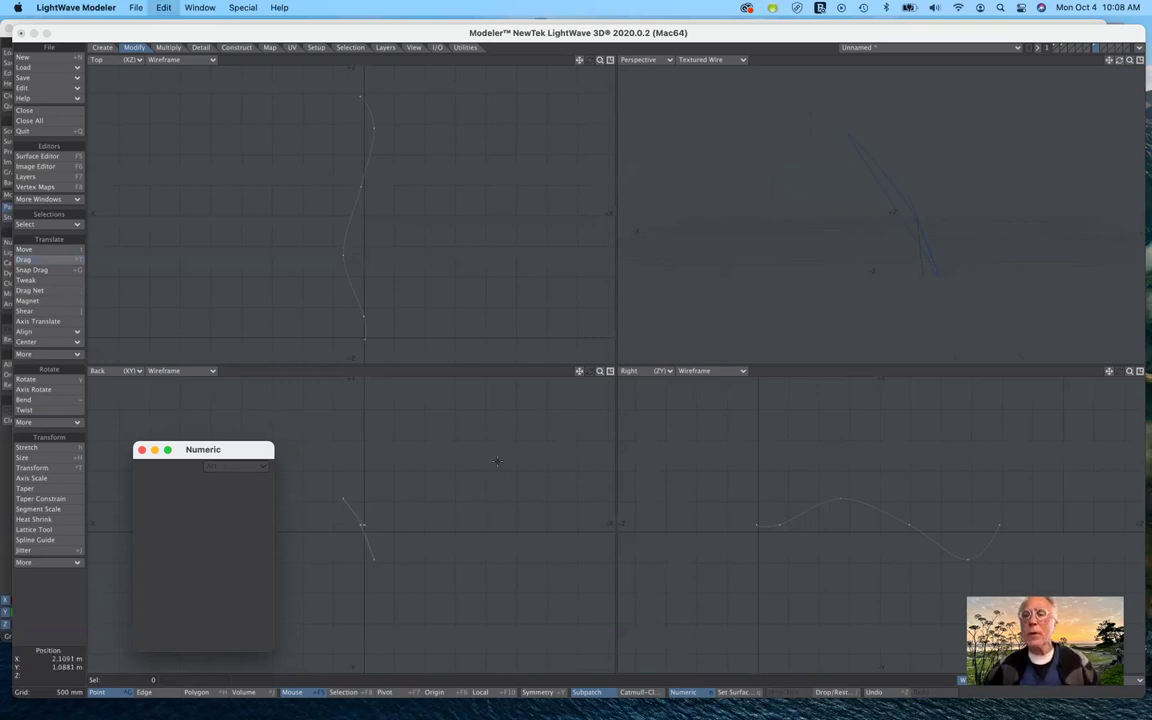
key(super+z)
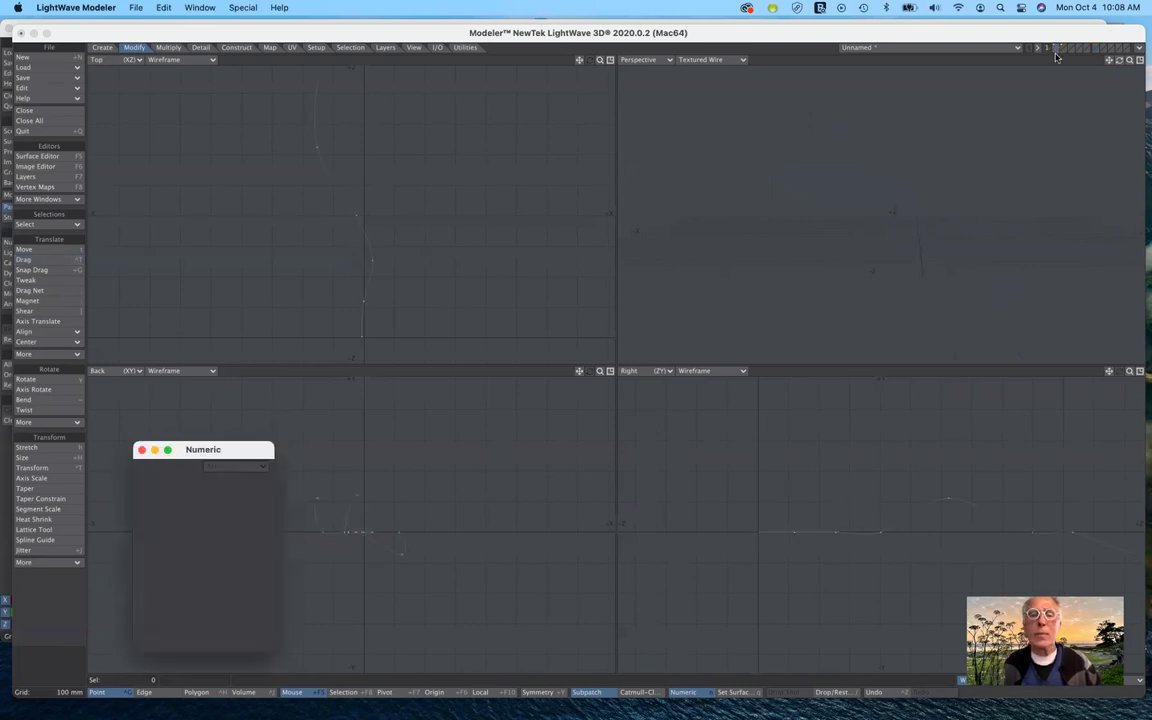
click(1060, 47)
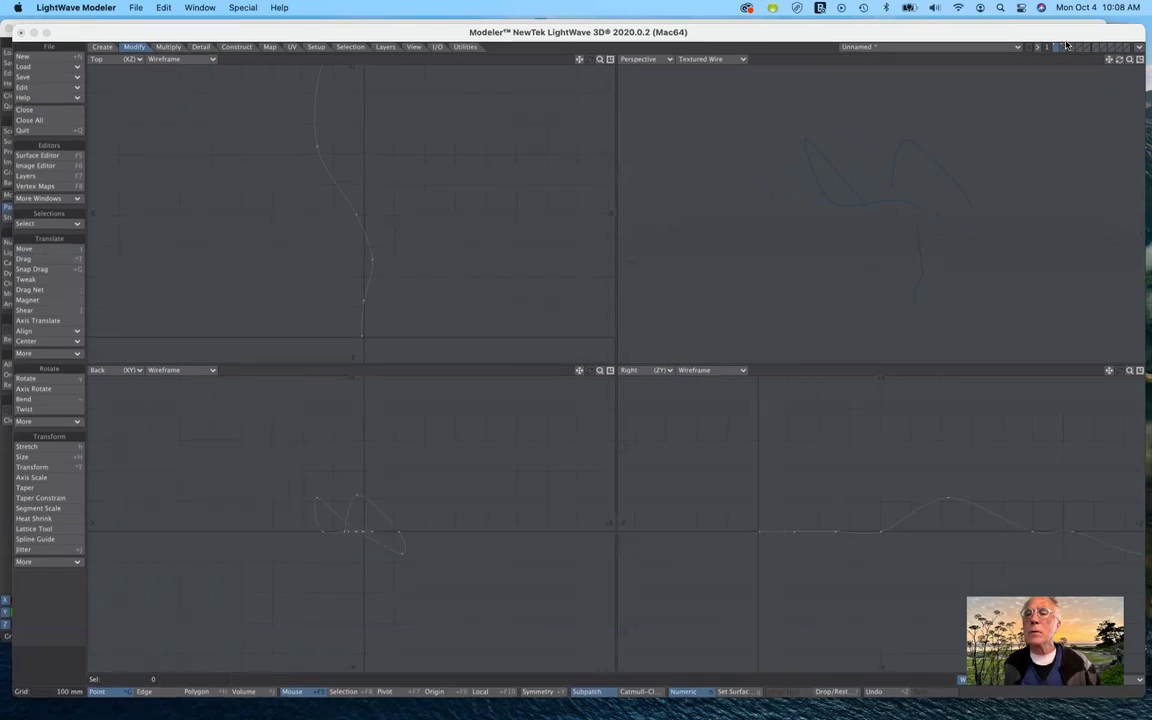
click(1063, 47)
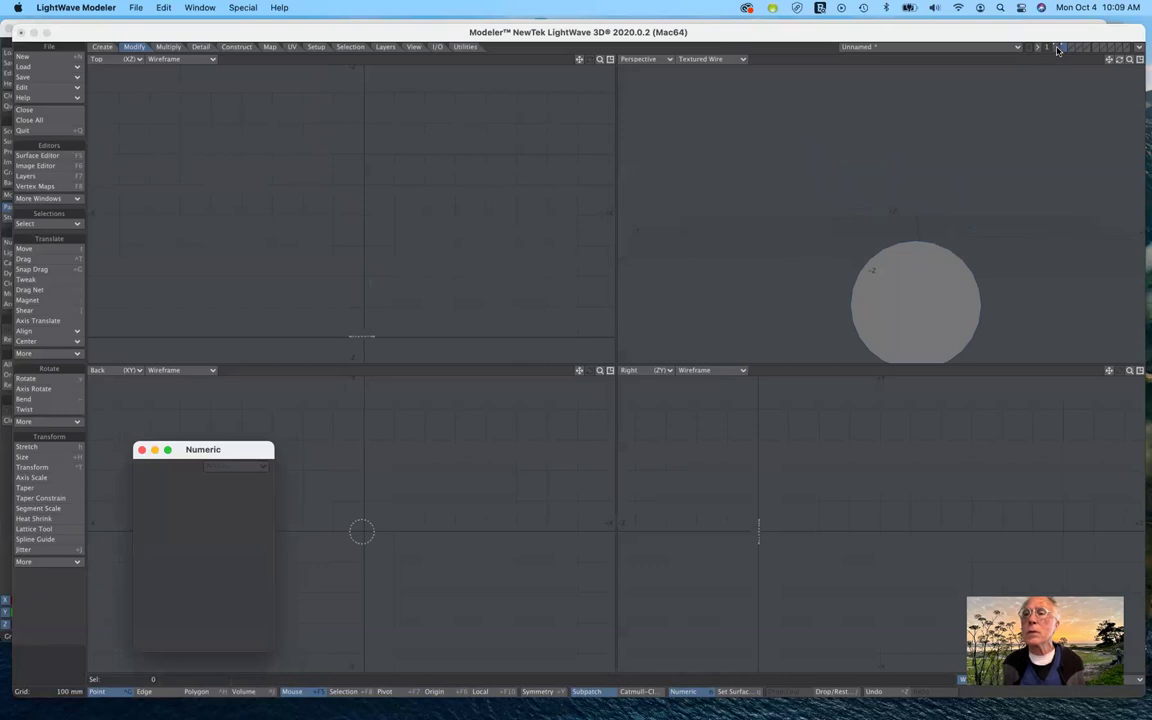
click(1059, 50)
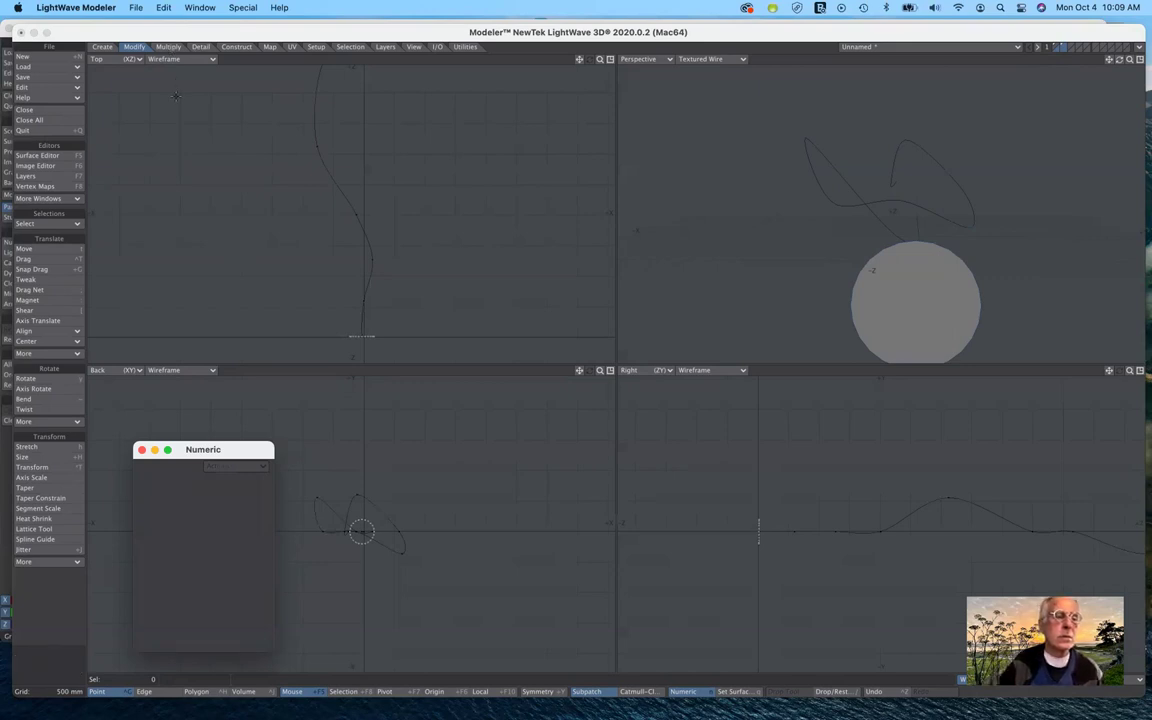
- Rail Extrude the disc along the background curve with Automatic segments, Oriented and Align to Start enabled, and inspect the tube in perspective
click(168, 47)
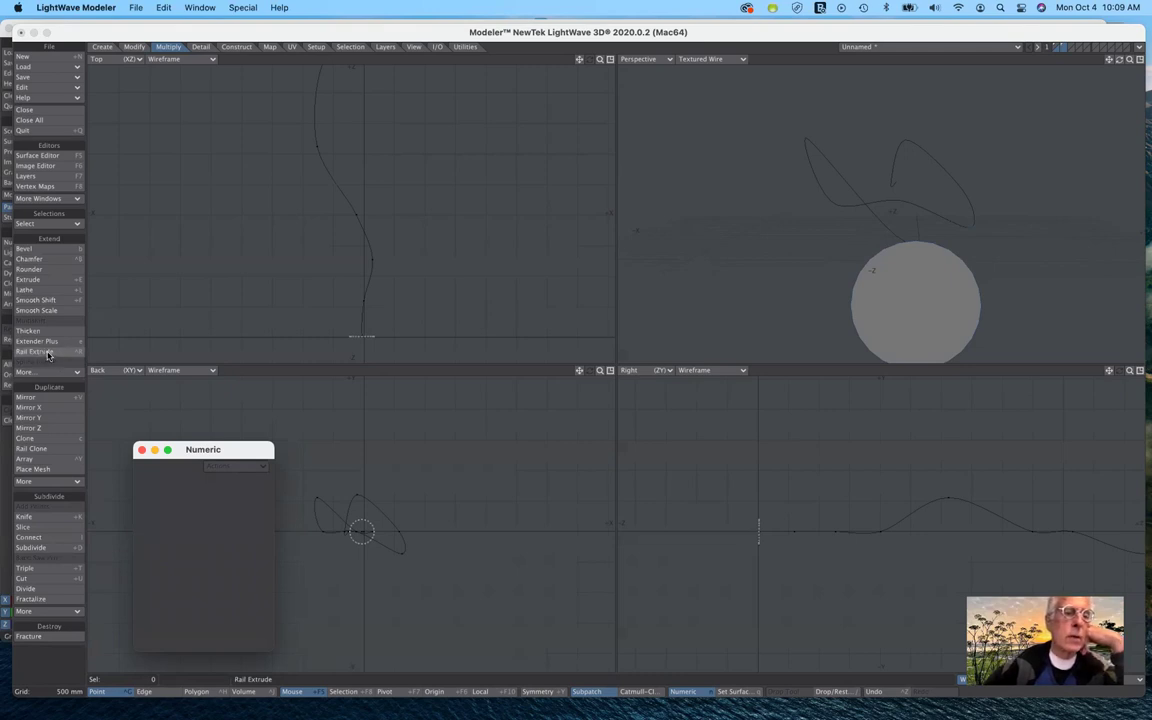
click(47, 353)
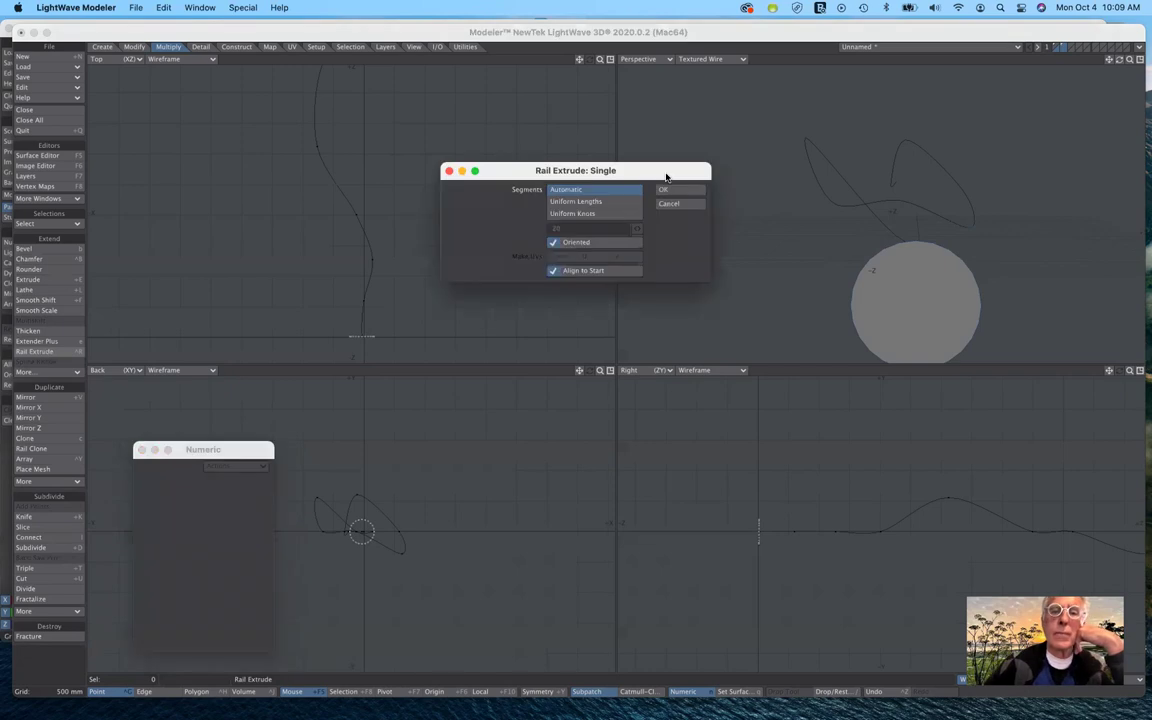
drag(685, 172, 730, 147)
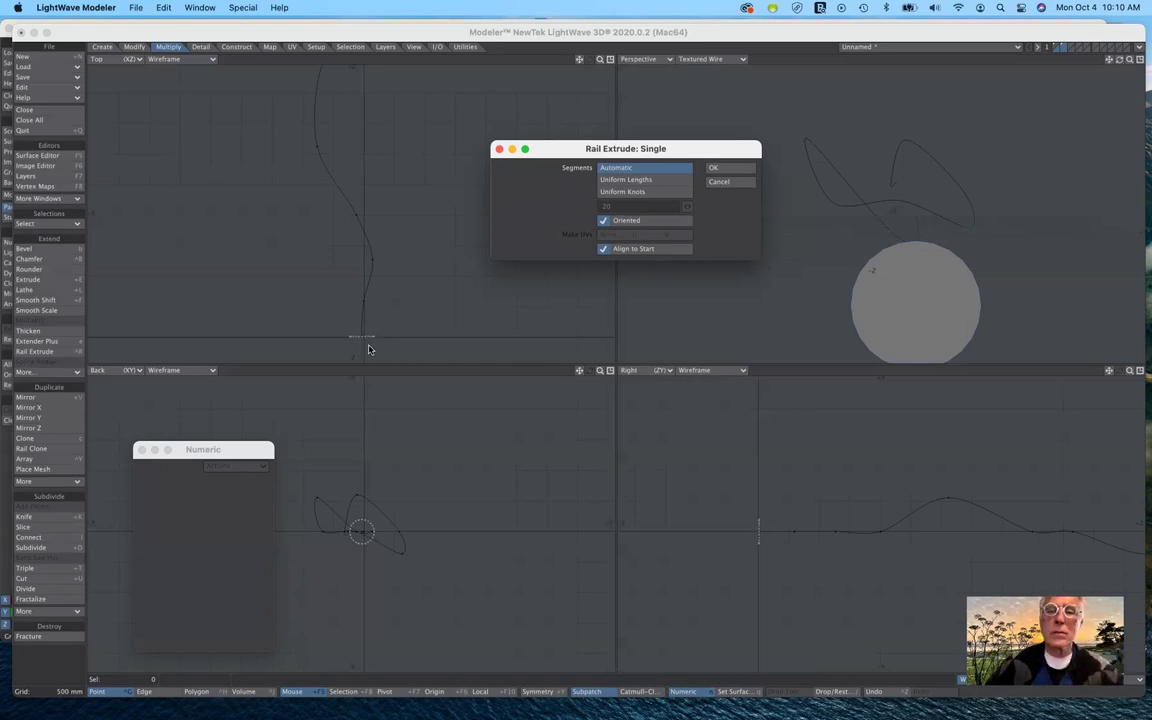
click(603, 249)
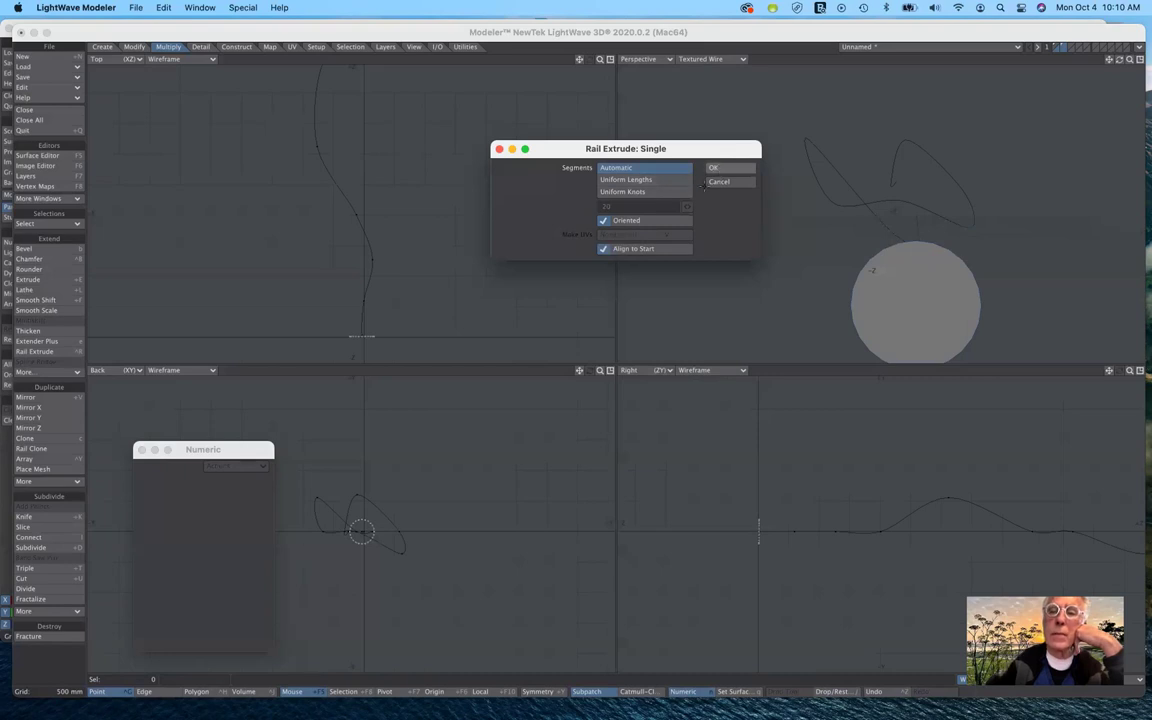
click(716, 168)
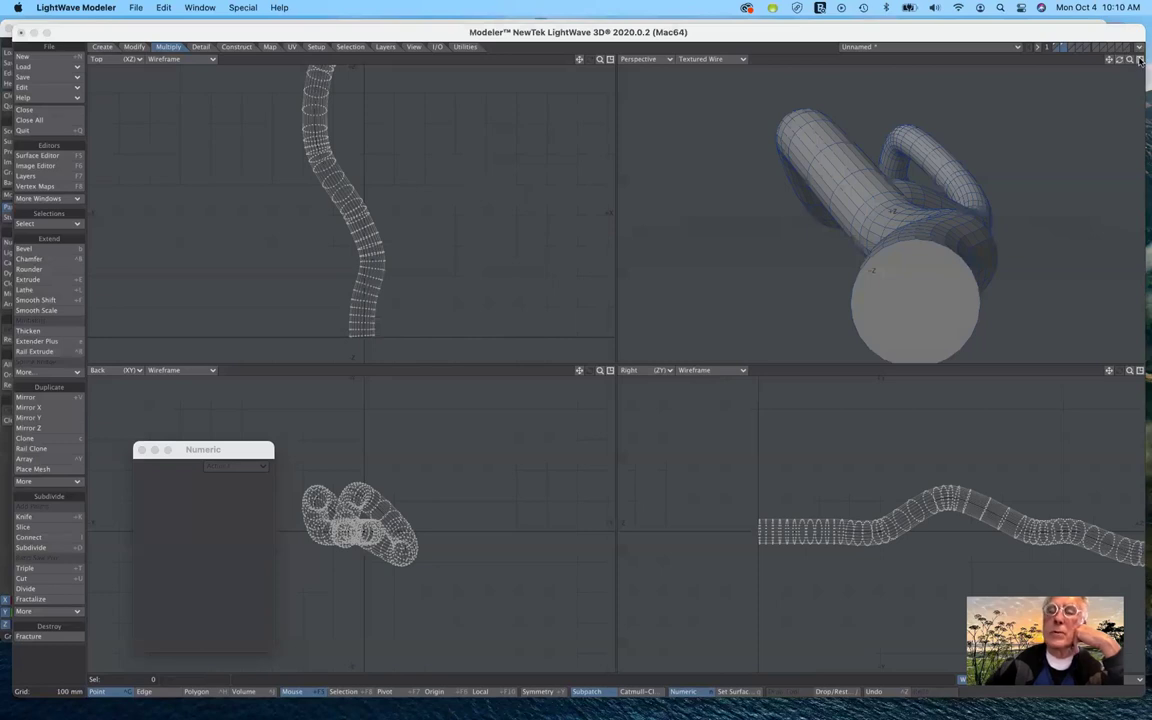
click(1140, 59)
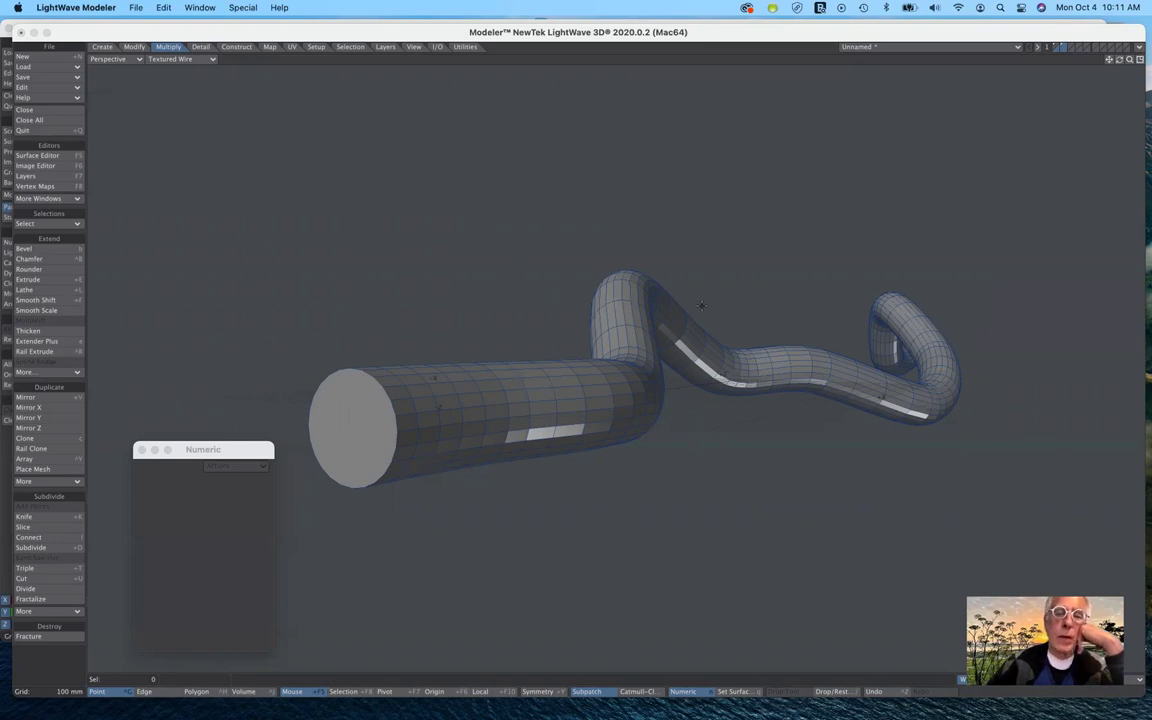
click(1140, 60)
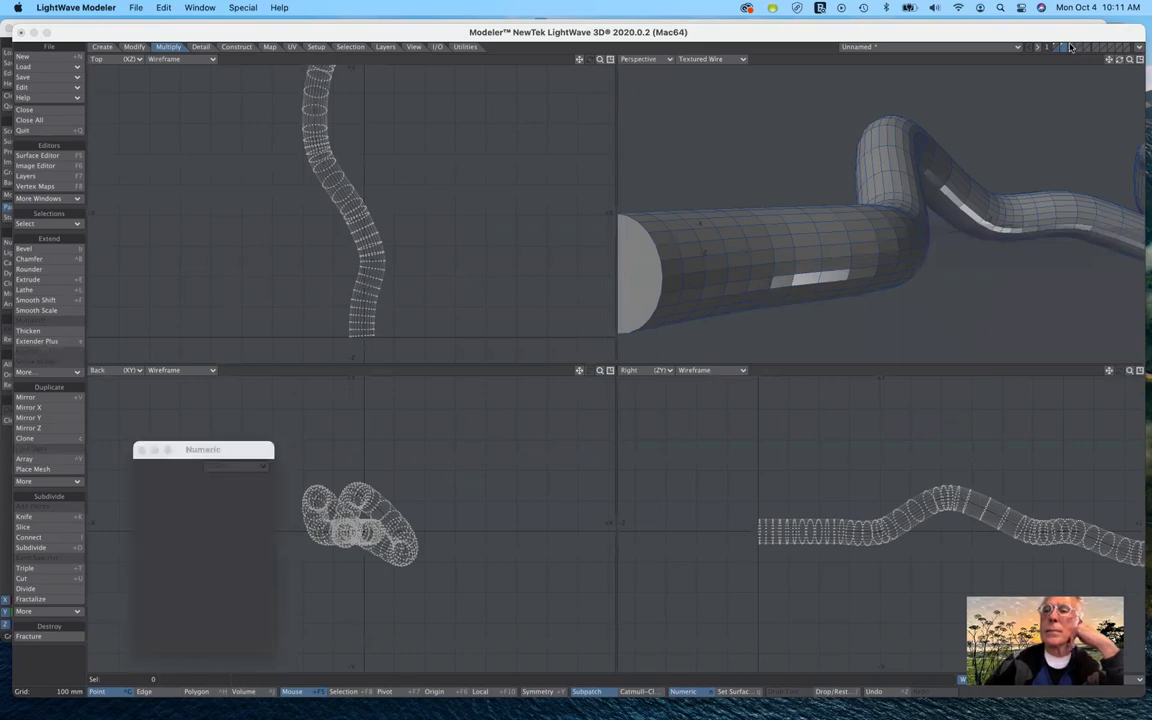
- Switch to an empty layer and create a ball at the origin with 24 sides, 12 segments and 500 mm radii
click(1070, 47)
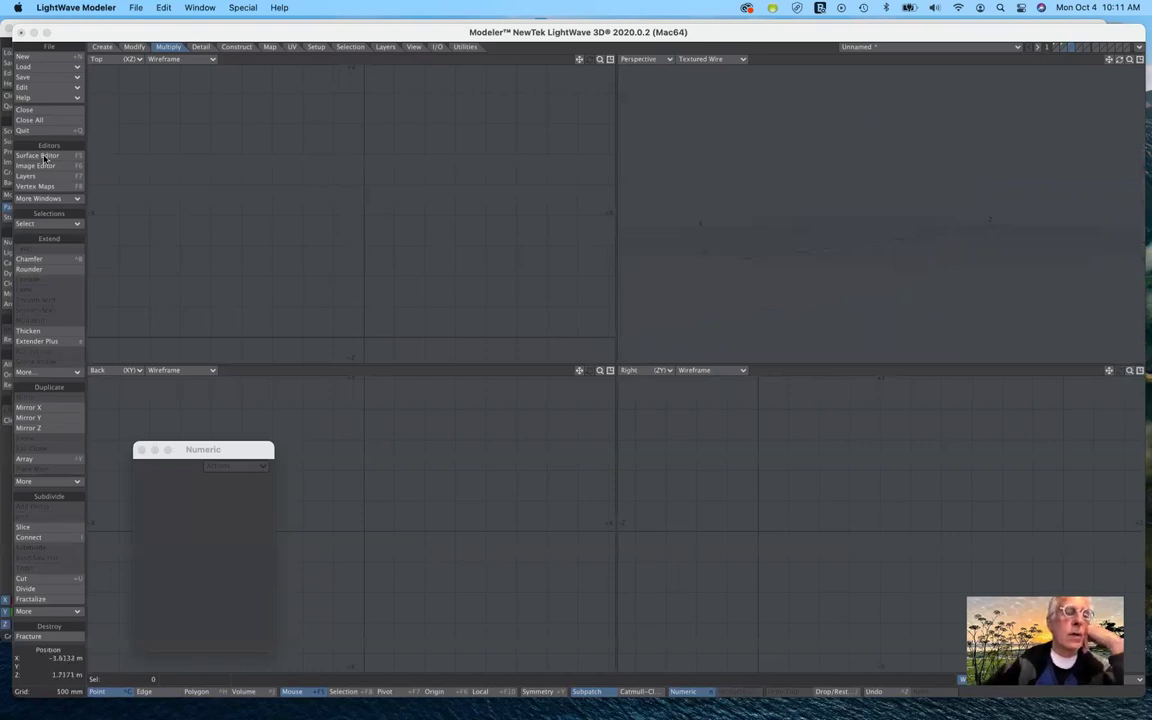
click(102, 47)
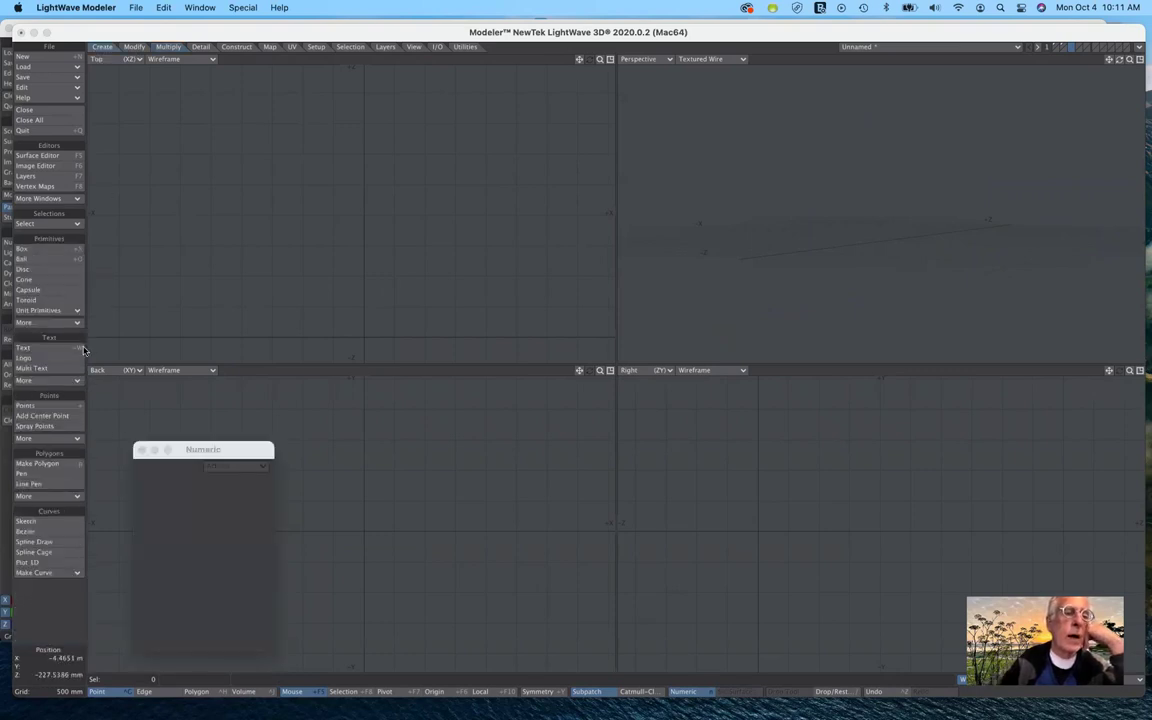
click(61, 280)
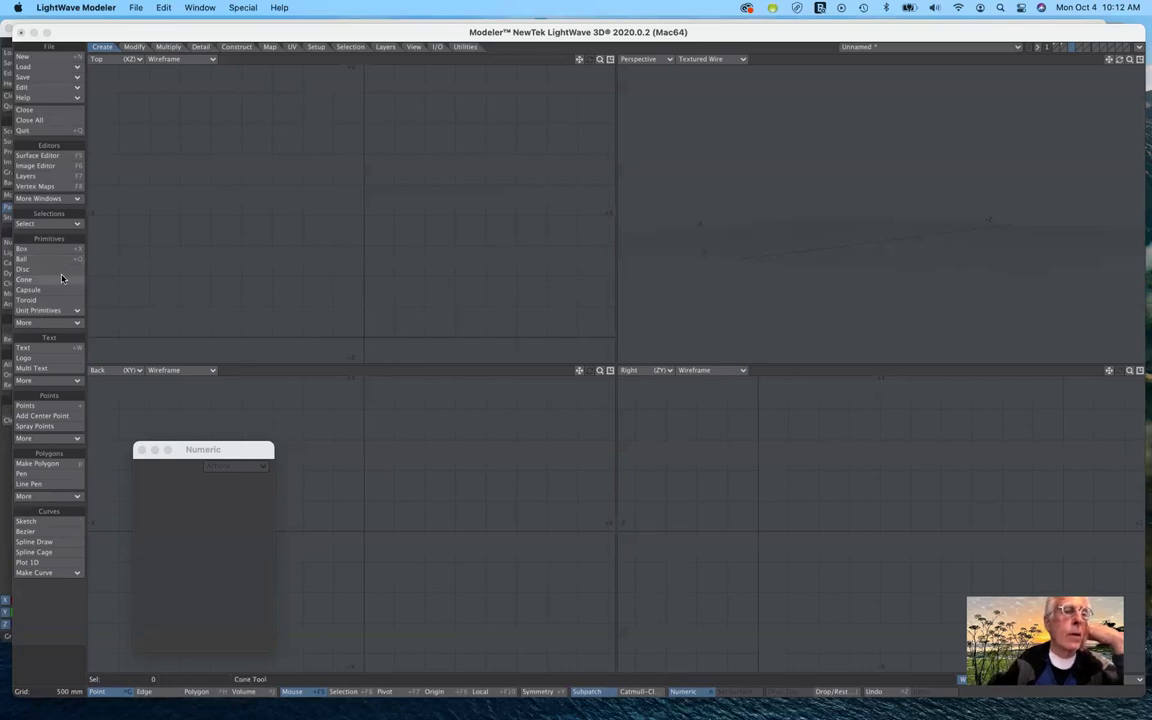
click(60, 260)
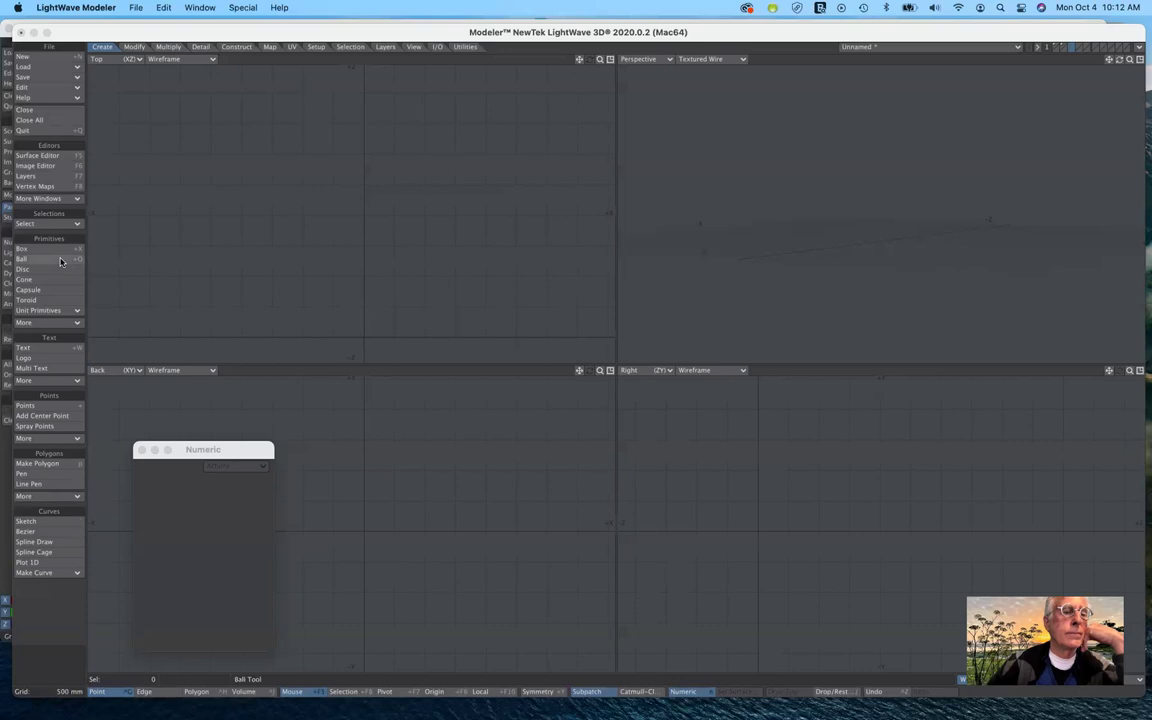
drag(226, 450, 643, 293)
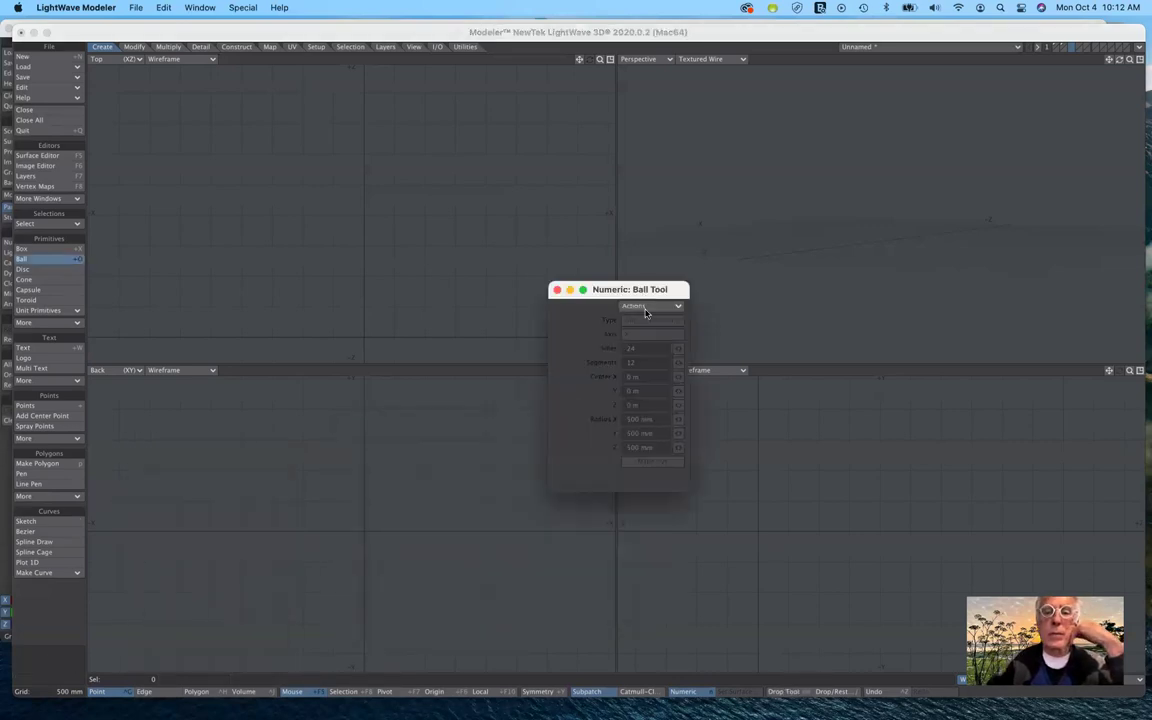
click(646, 307)
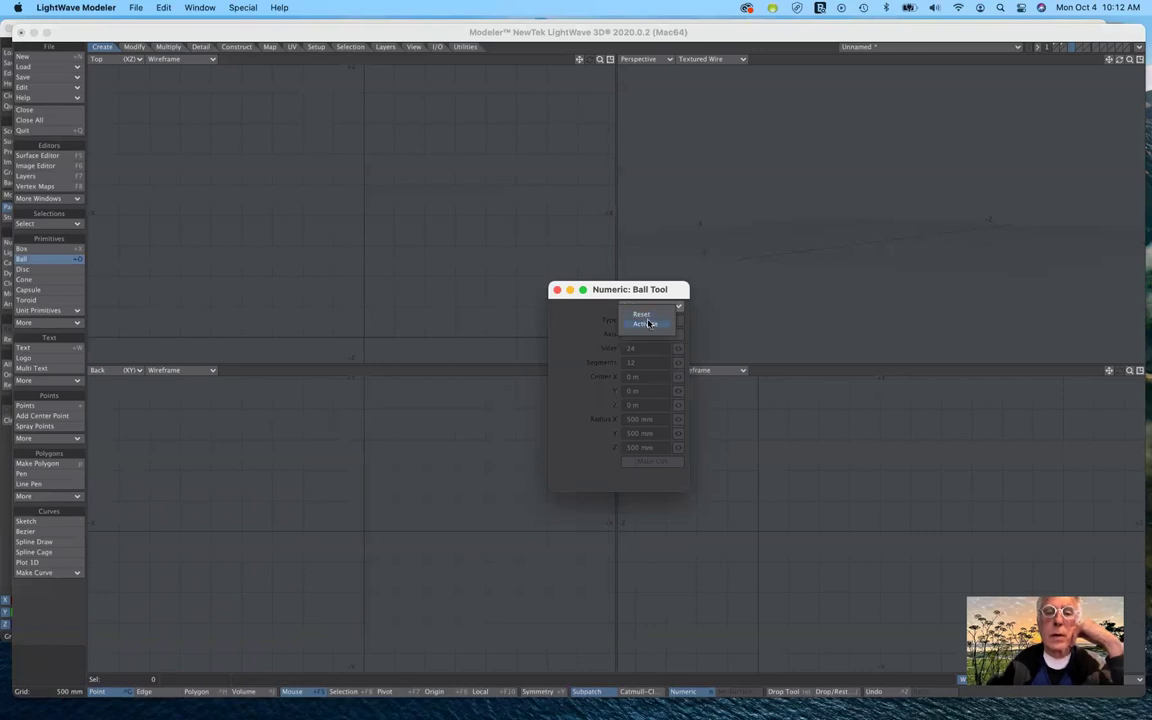
click(648, 323)
click(649, 307)
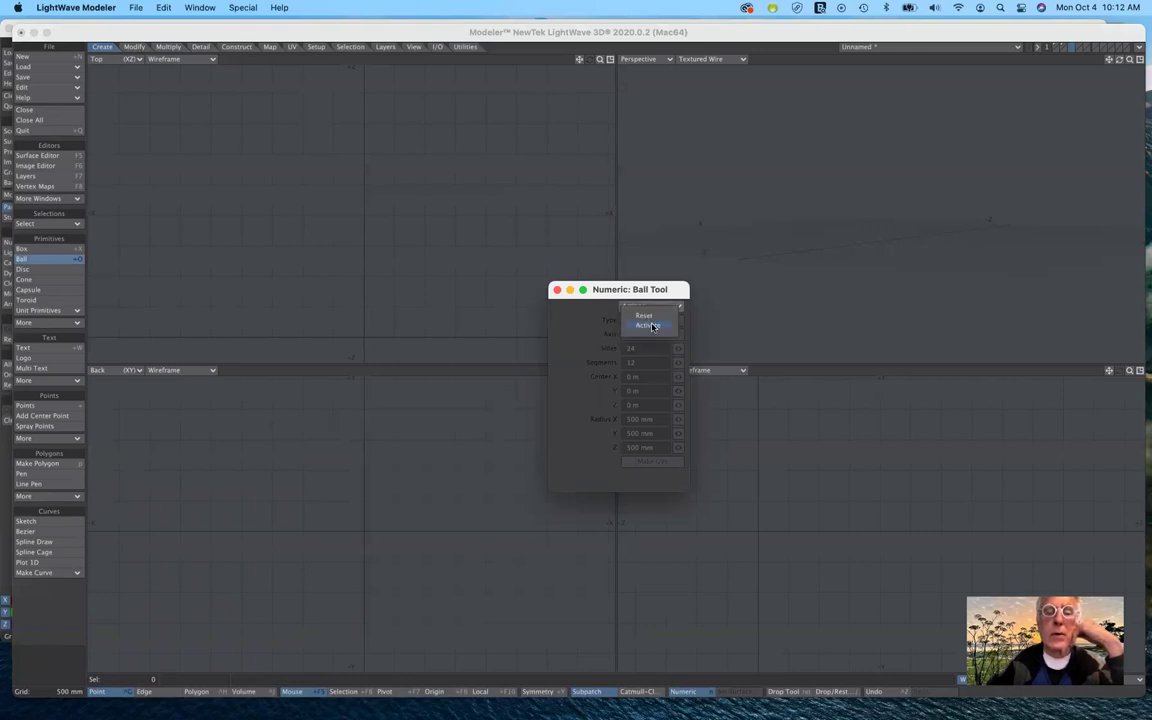
click(650, 326)
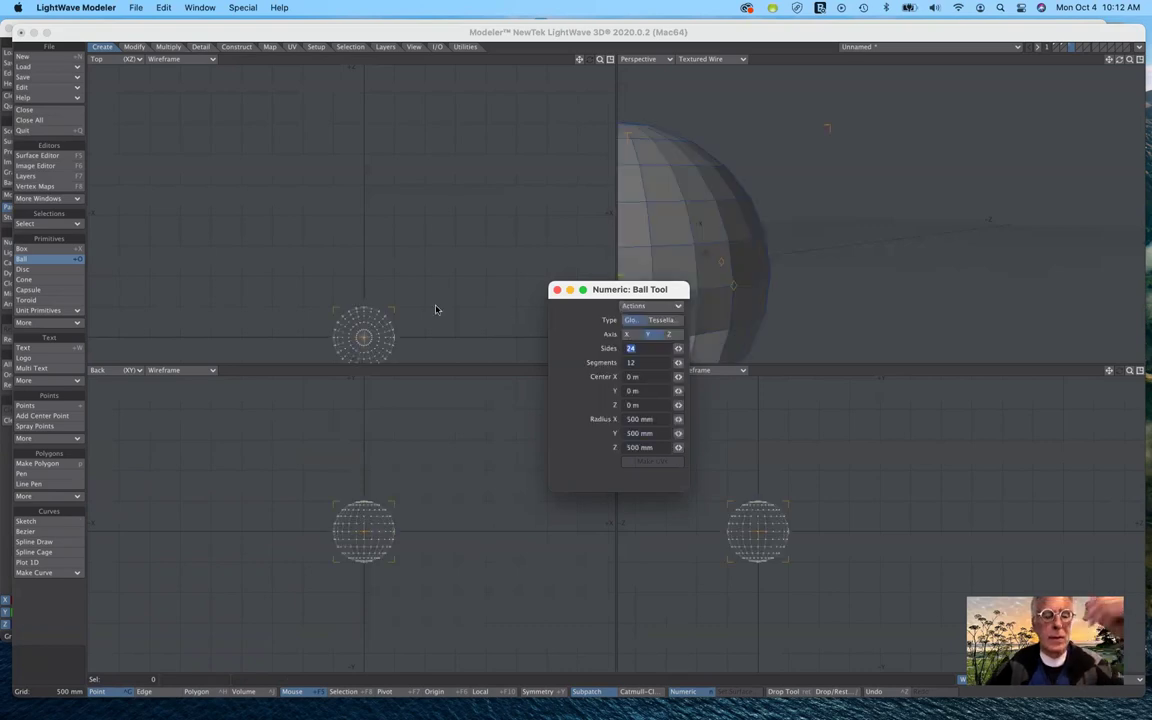
click(45, 263)
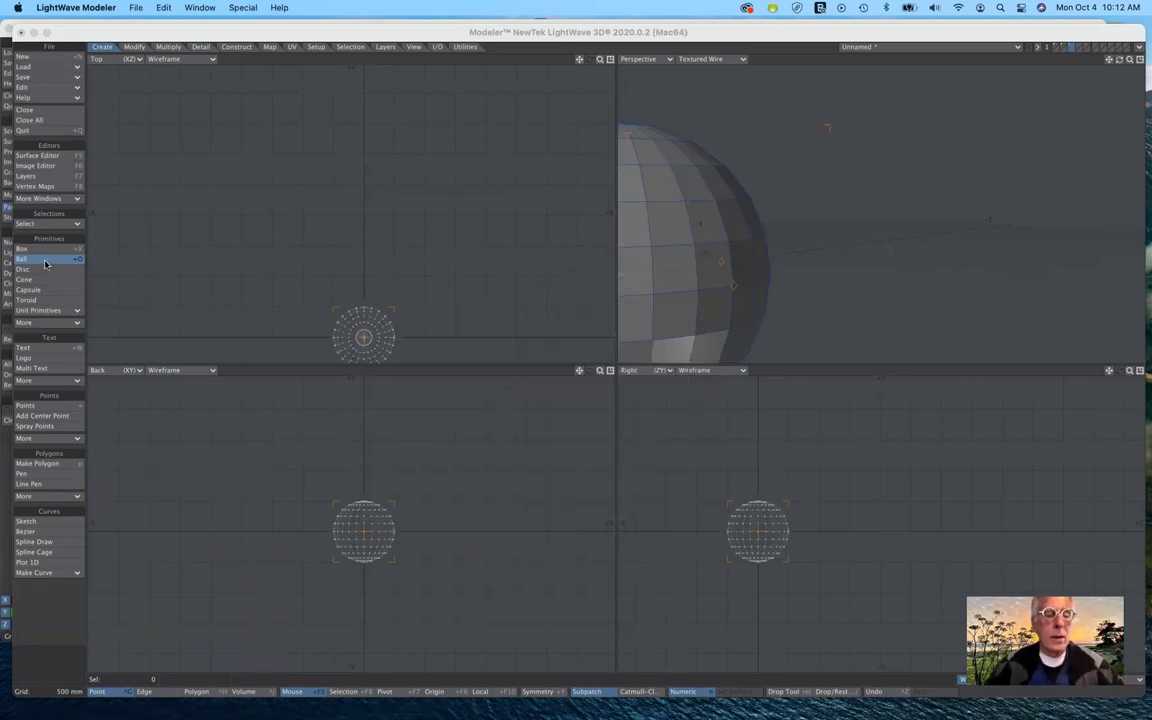
key(a)
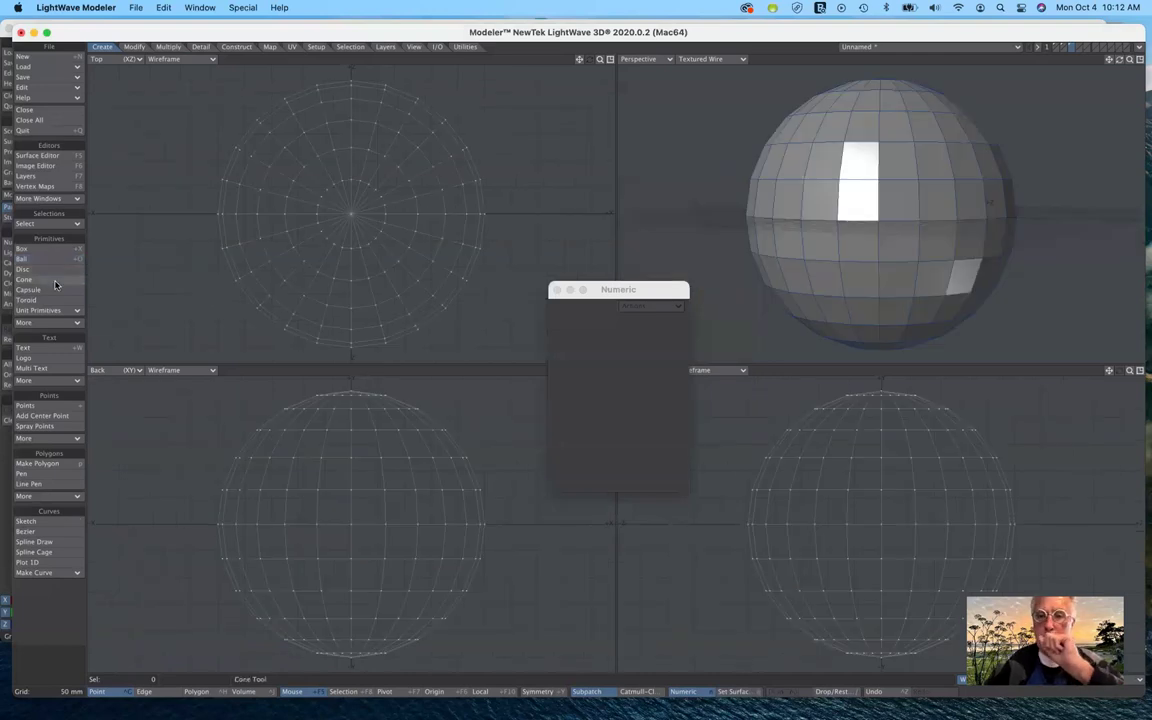
click(43, 288)
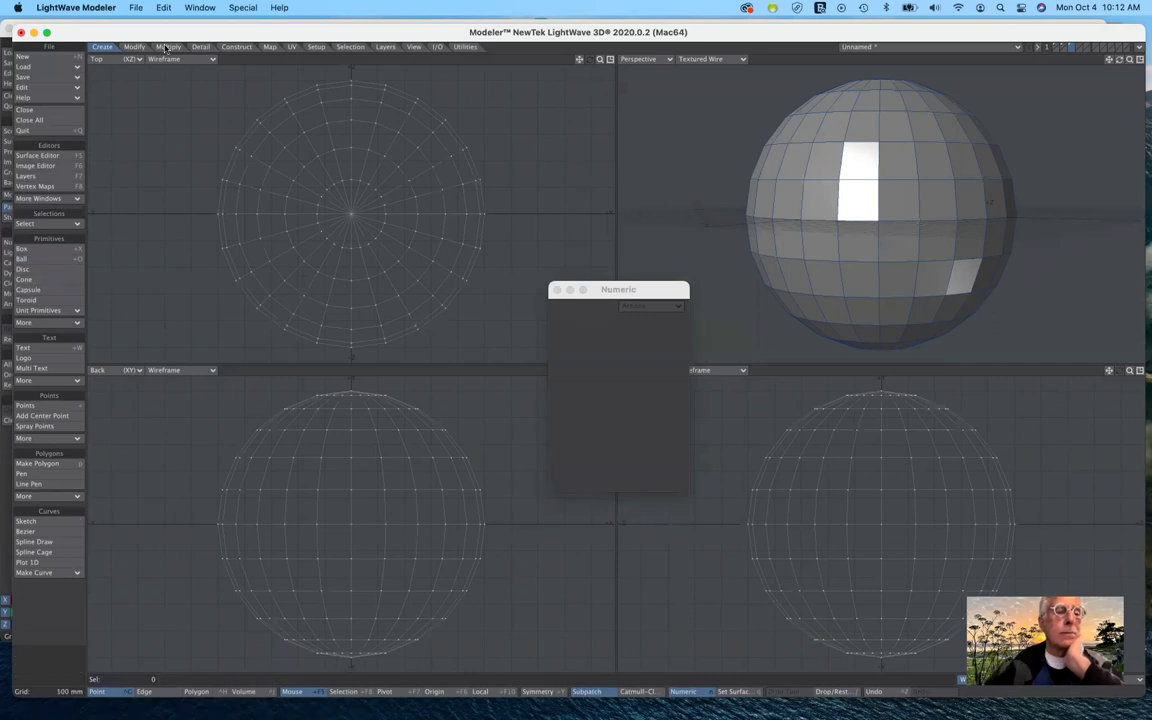
- Apply the Spikey Tool to the ball with a Spike Factor of 70%, check the spikes in perspective, and release the tool
click(168, 46)
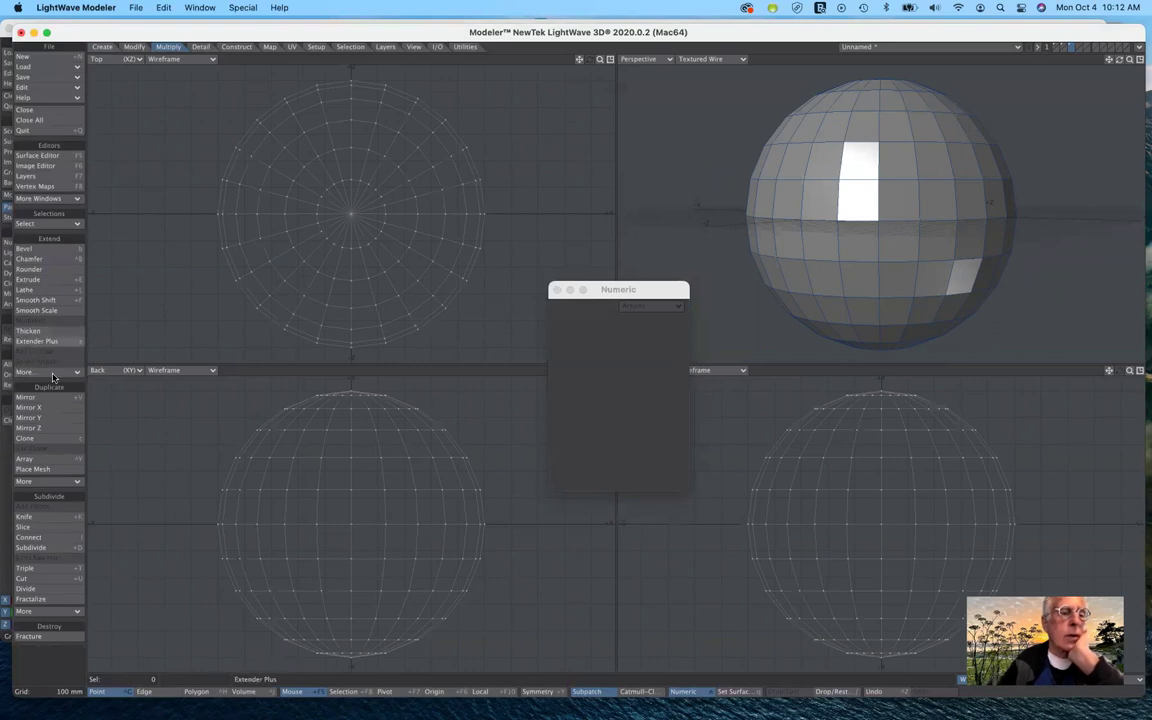
click(58, 372)
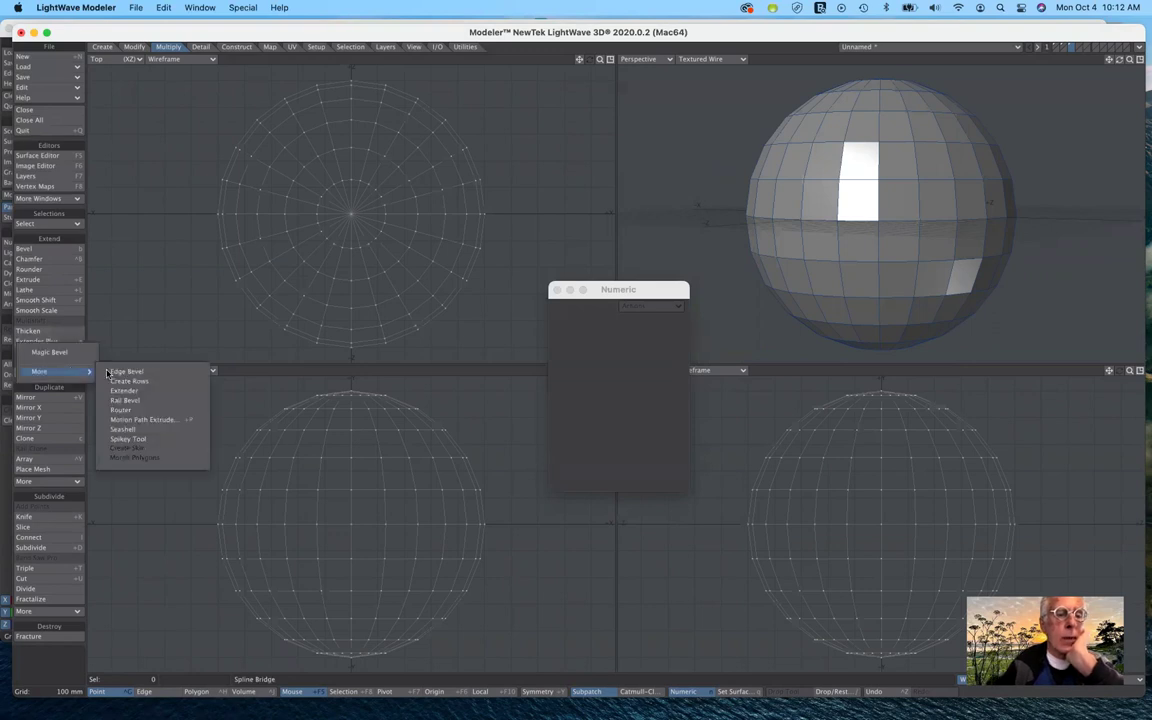
click(139, 441)
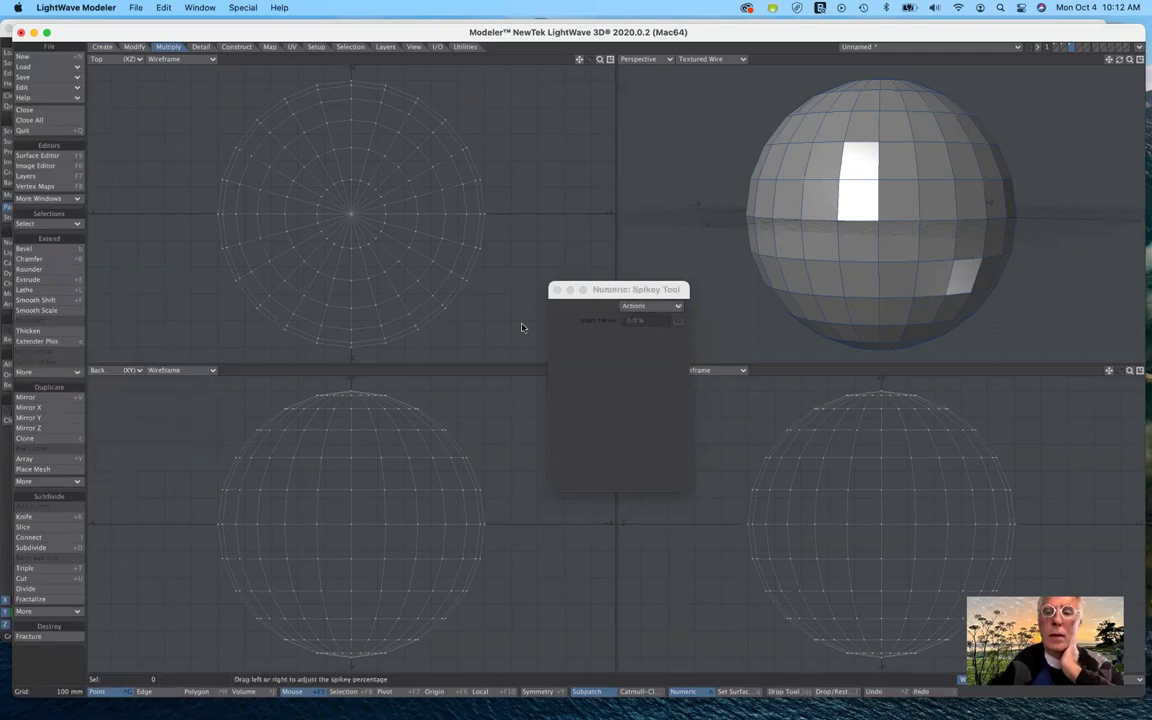
click(630, 307)
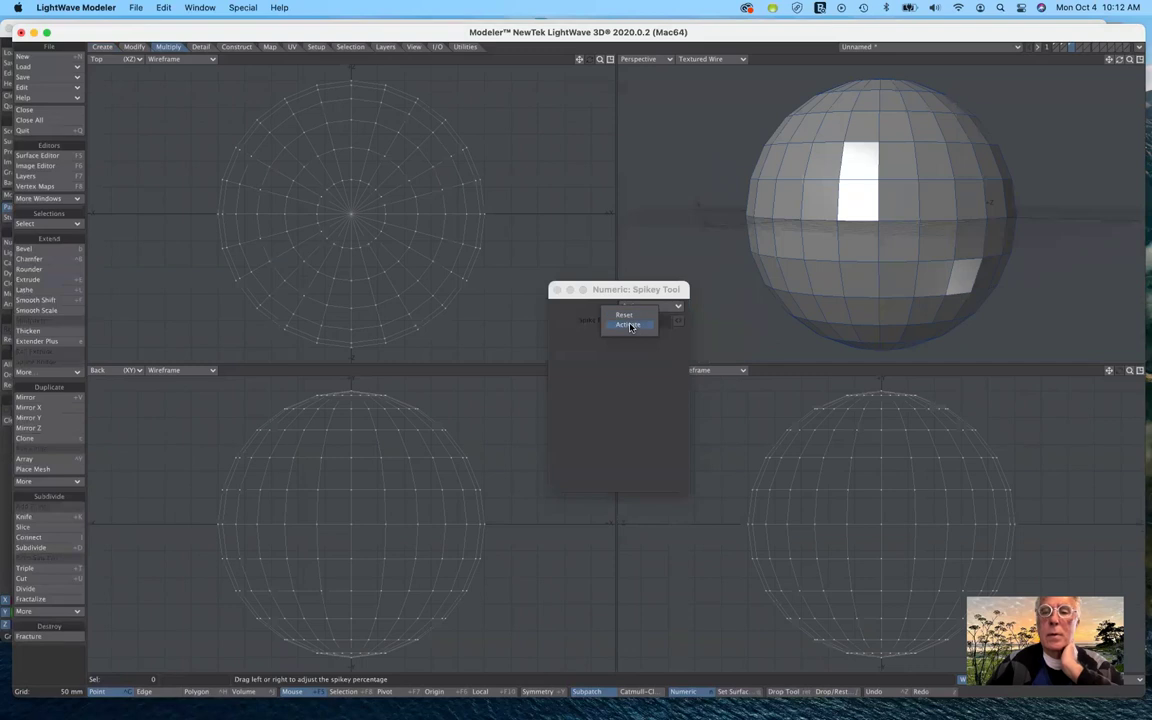
click(629, 326)
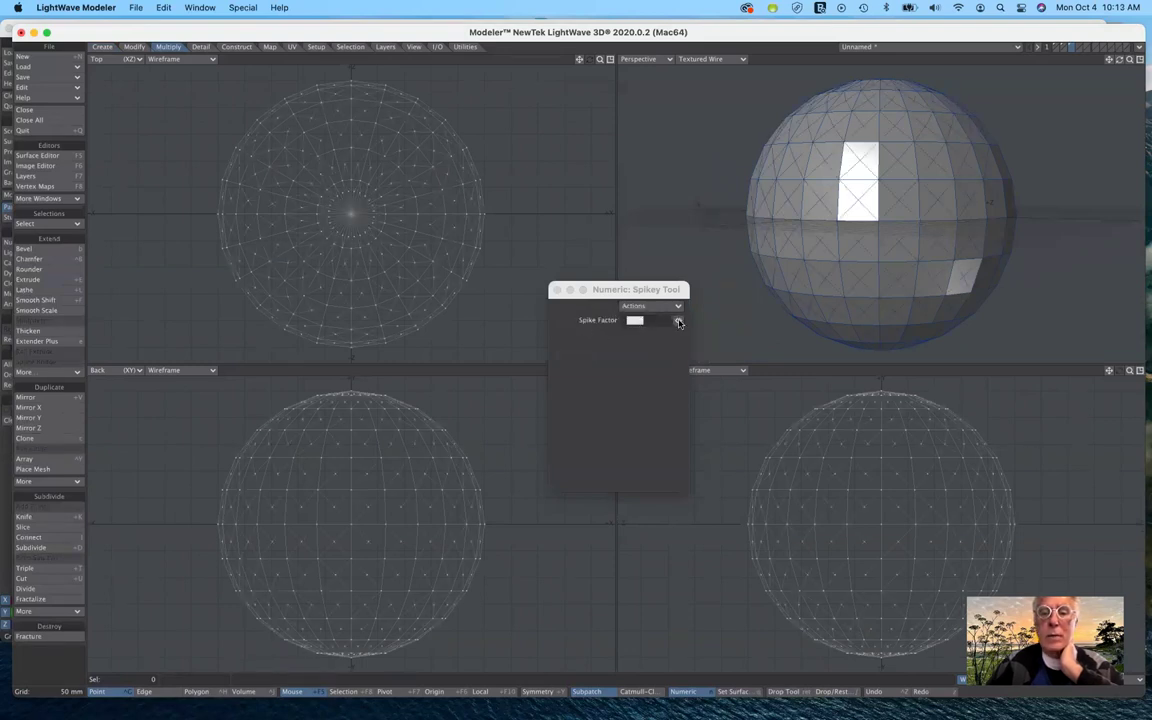
drag(679, 322, 808, 322)
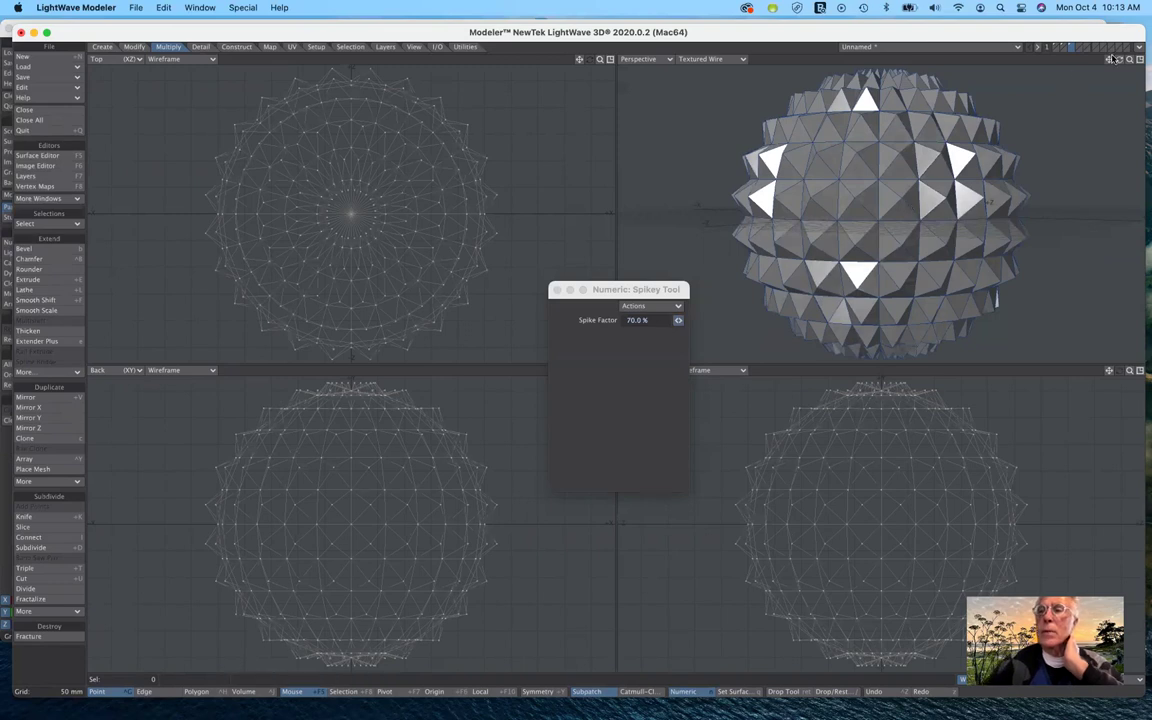
drag(1117, 60, 1117, 220)
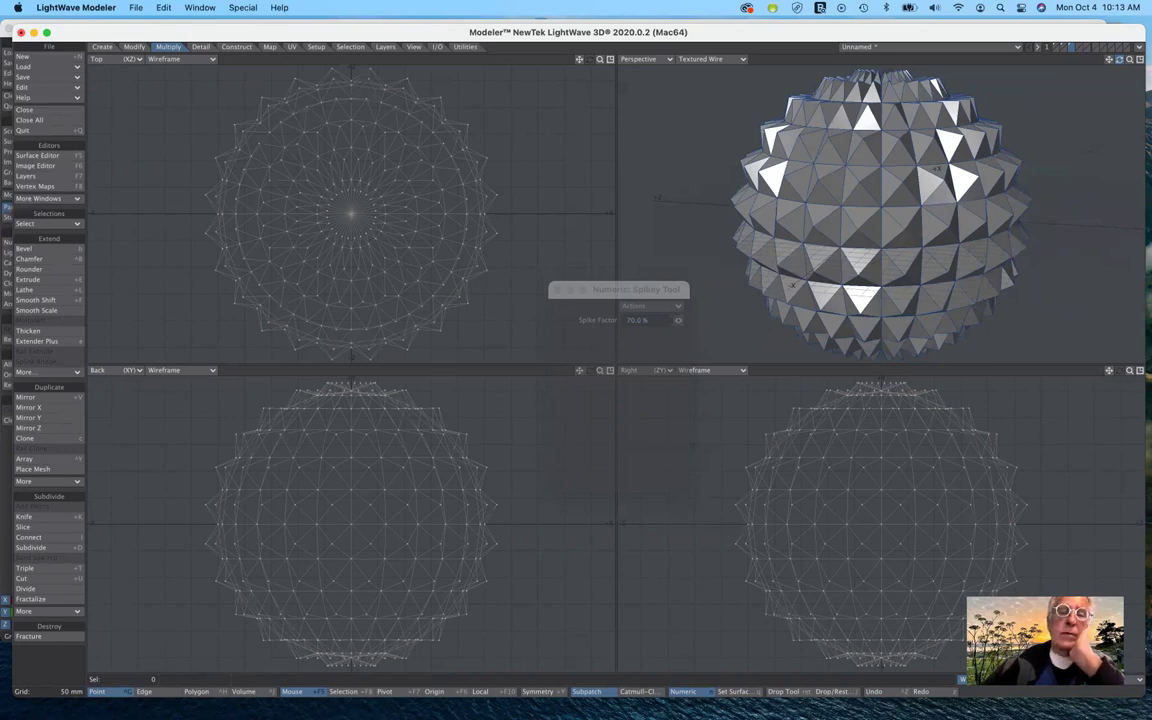
drag(1117, 220, 1117, 224)
alt+drag(797, 285, 900, 175)
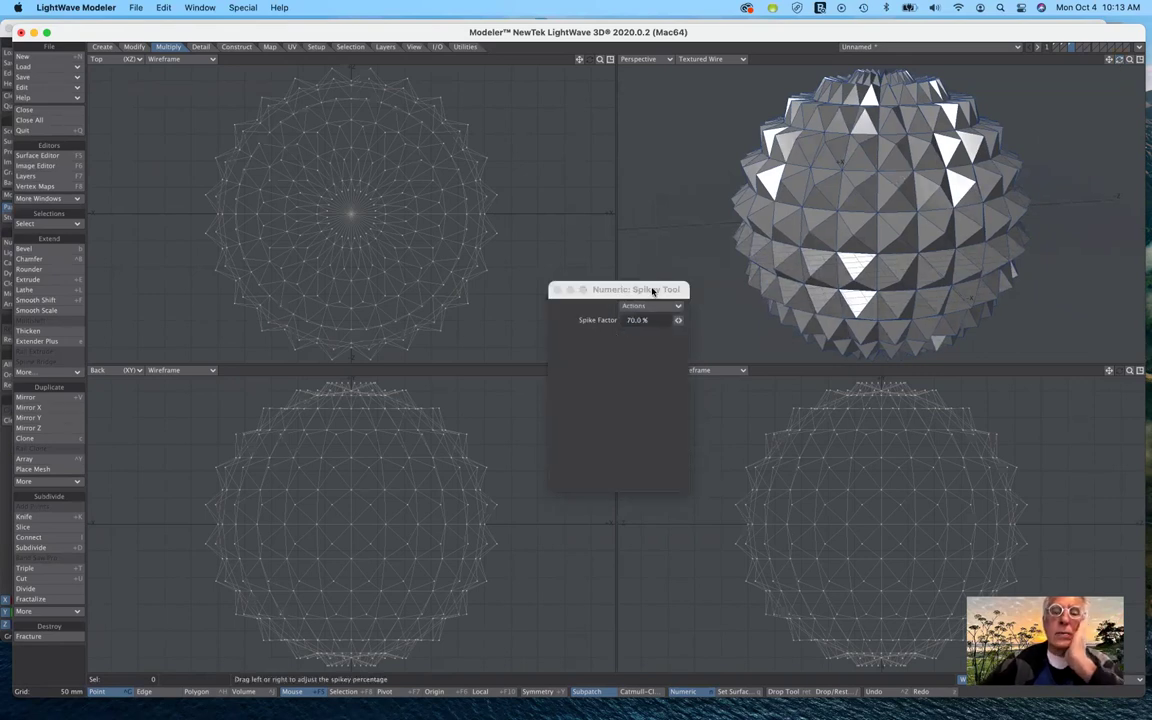
drag(647, 284, 643, 272)
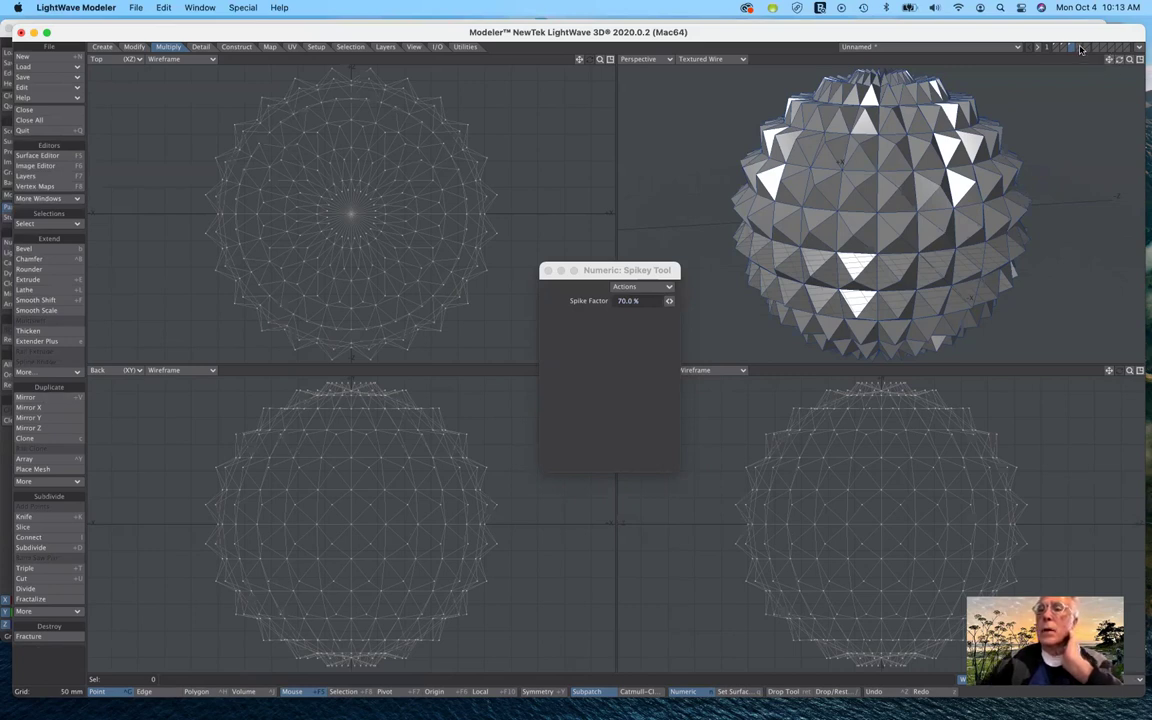
key(space)
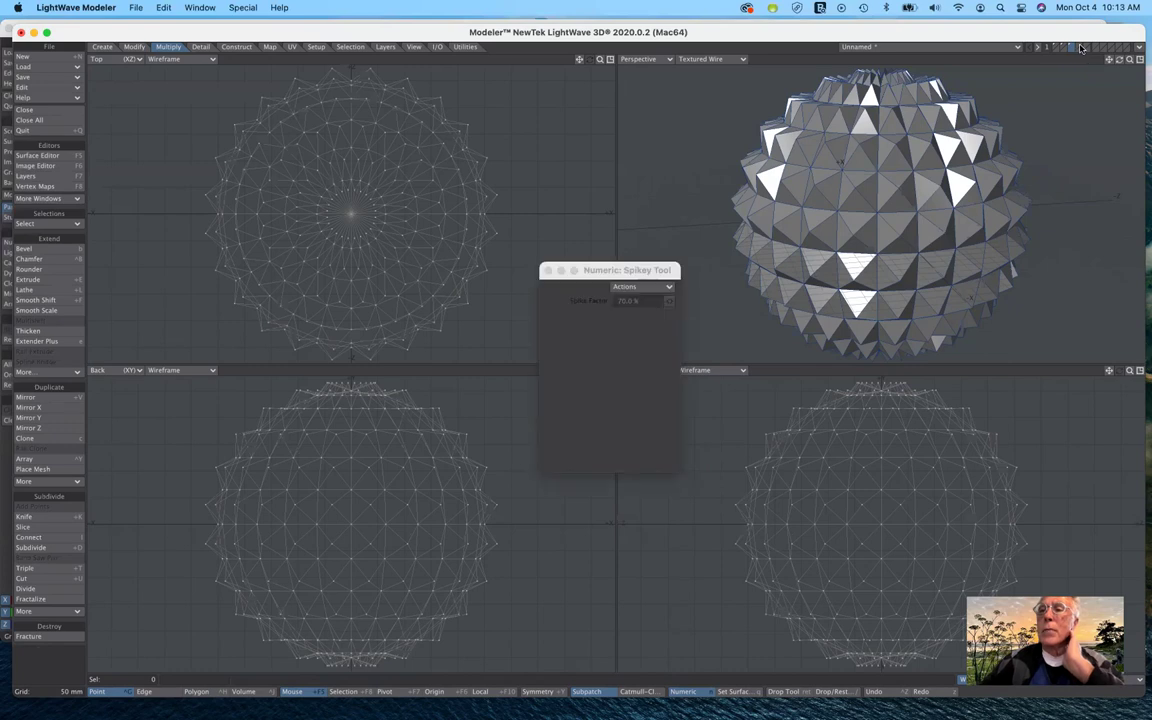
- Switch to the next empty layer and draw a flat disc of about 103 mm radius around the origin in the Back view
key(Delete)
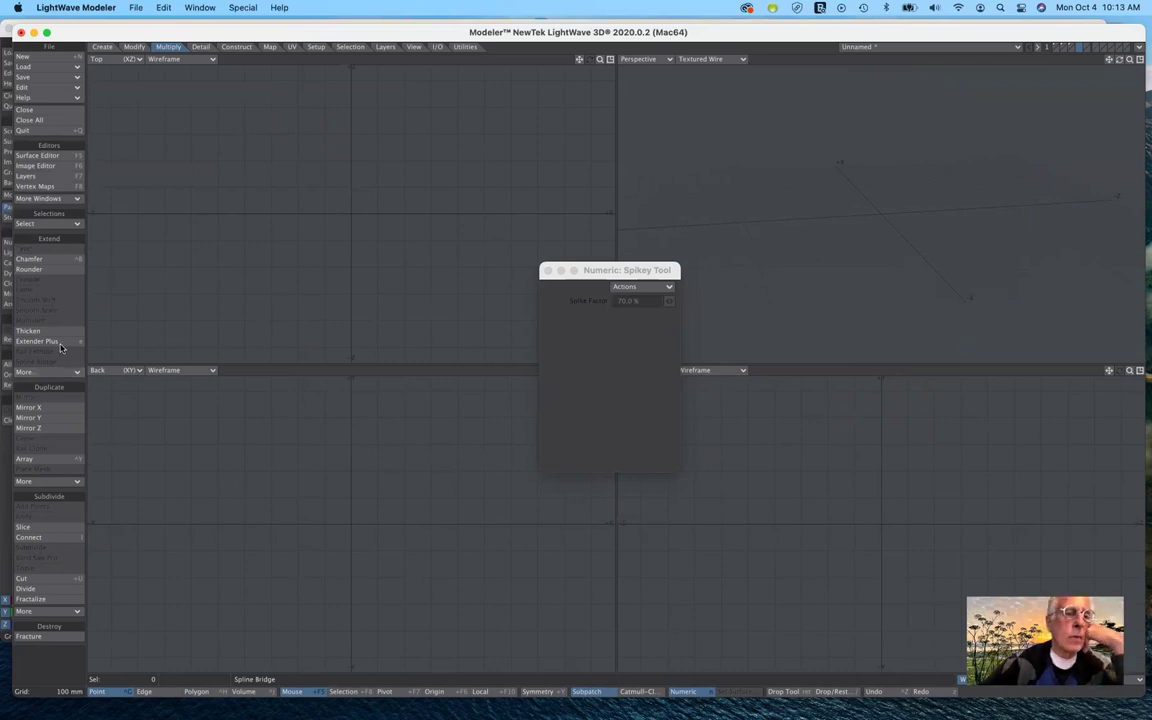
click(108, 48)
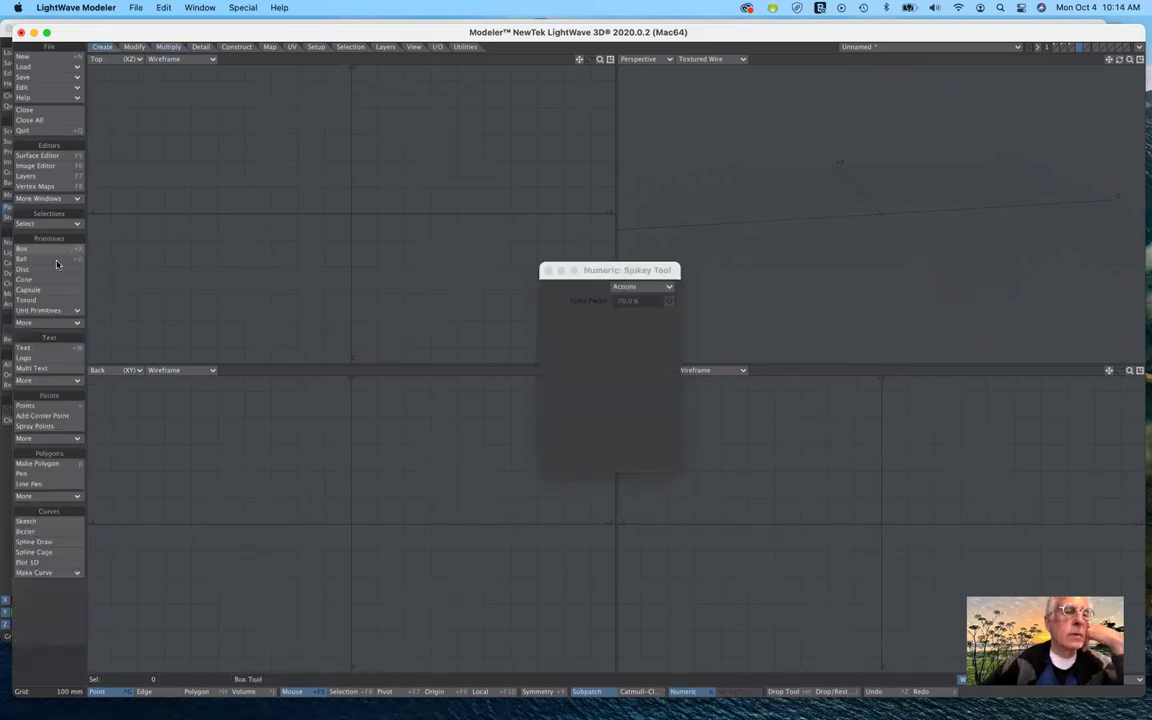
click(40, 269)
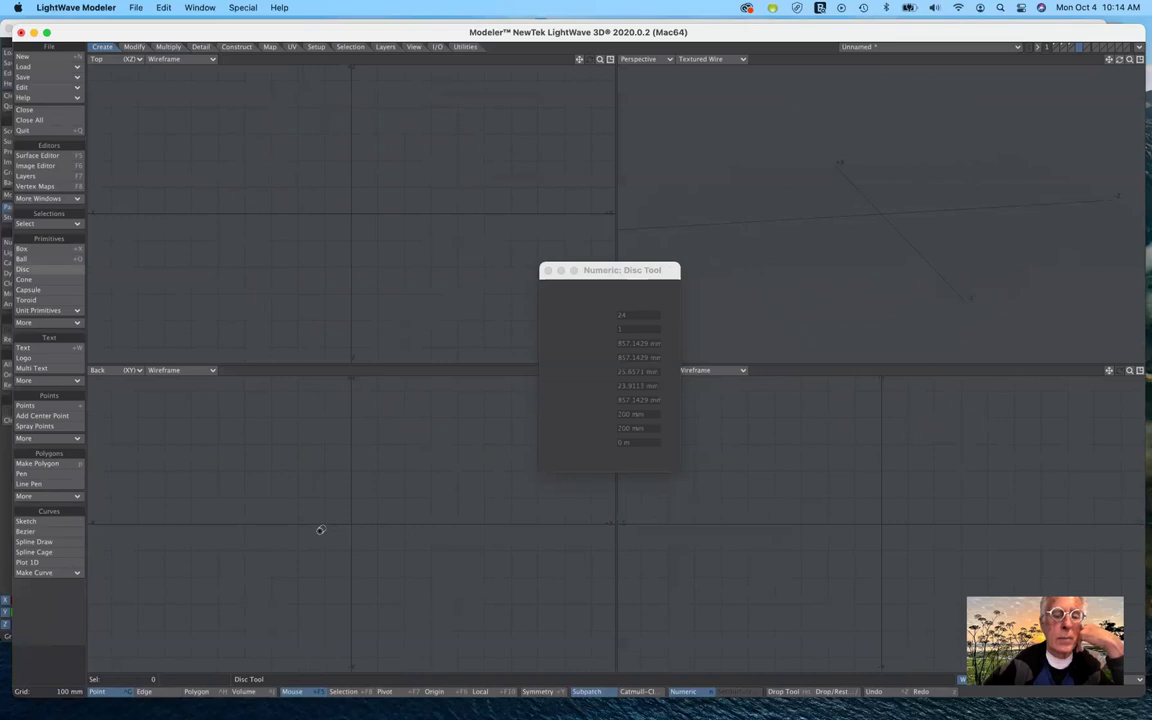
drag(350, 521, 378, 548)
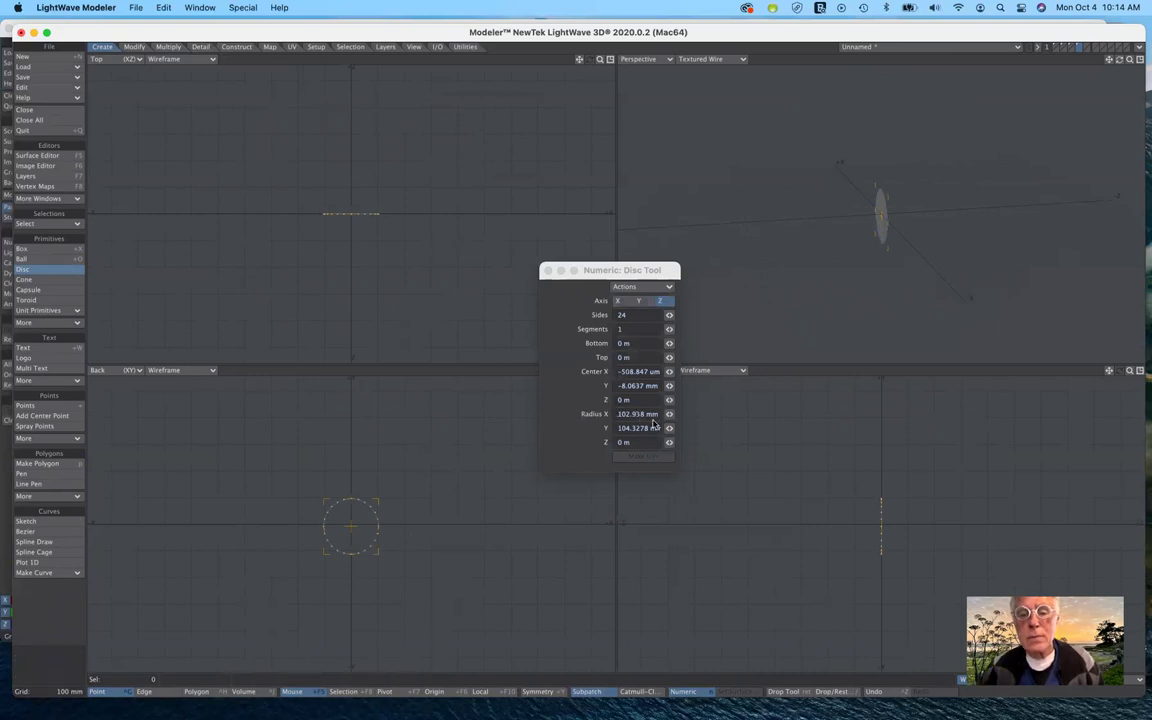
- Set the disc's X and Y radii to 100 mm
click(637, 413)
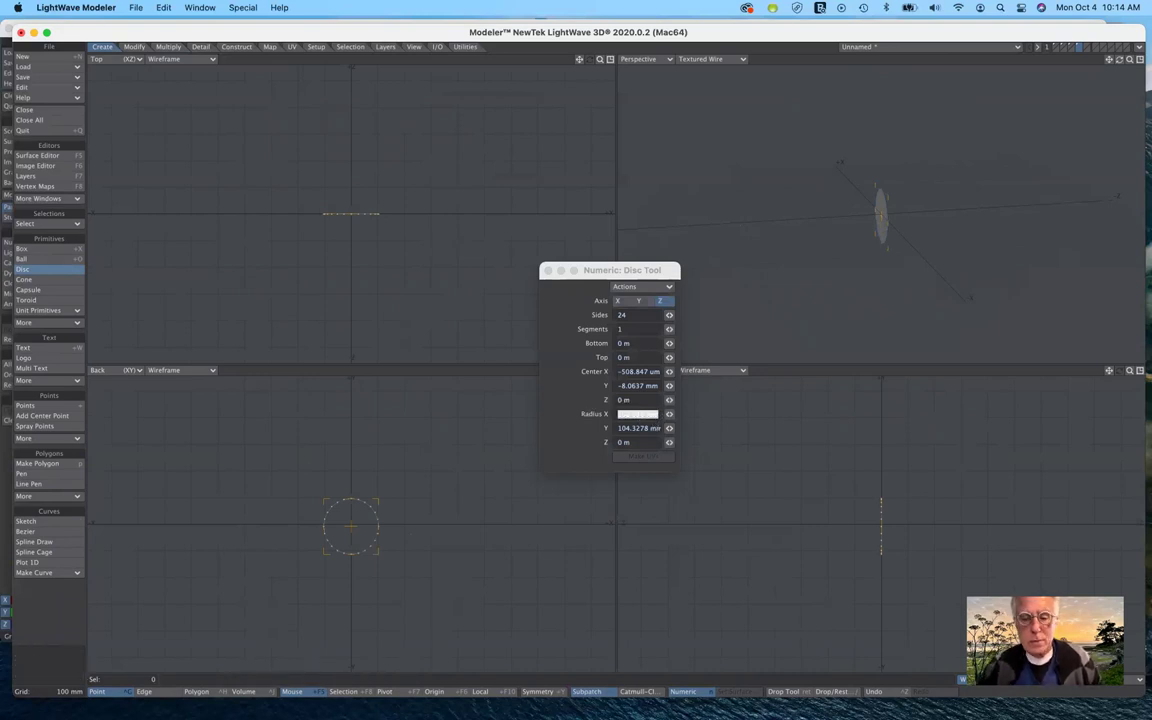
text(100mm)
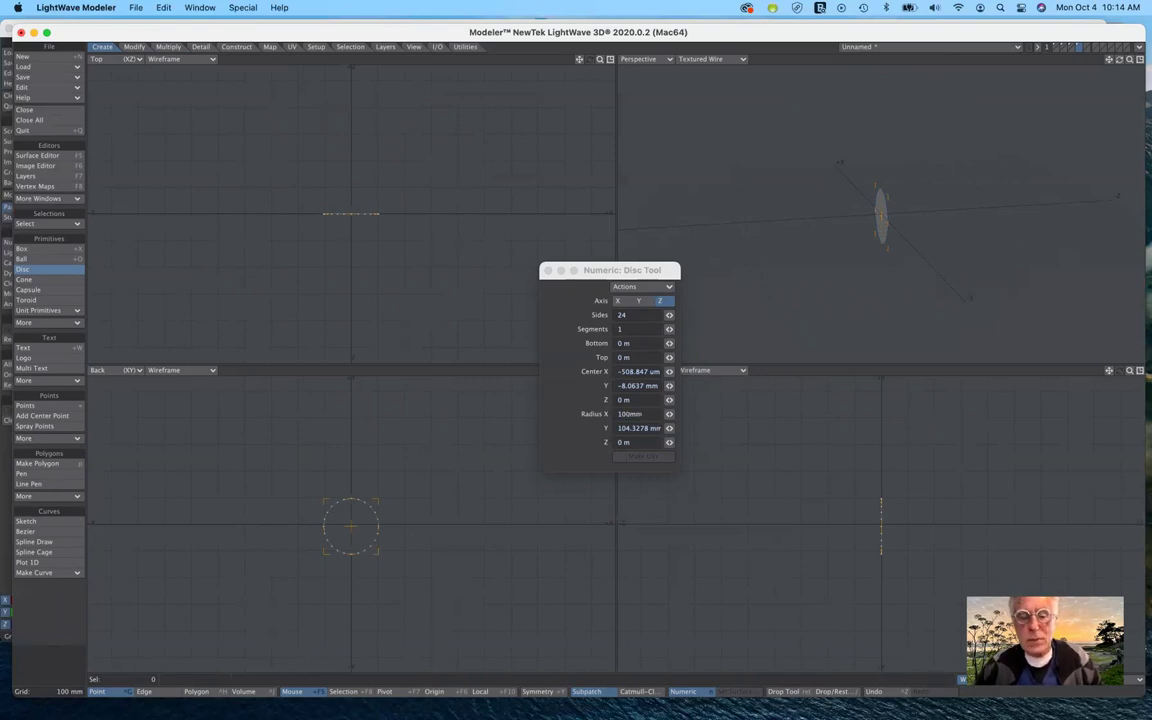
key(Tab)
text(100)
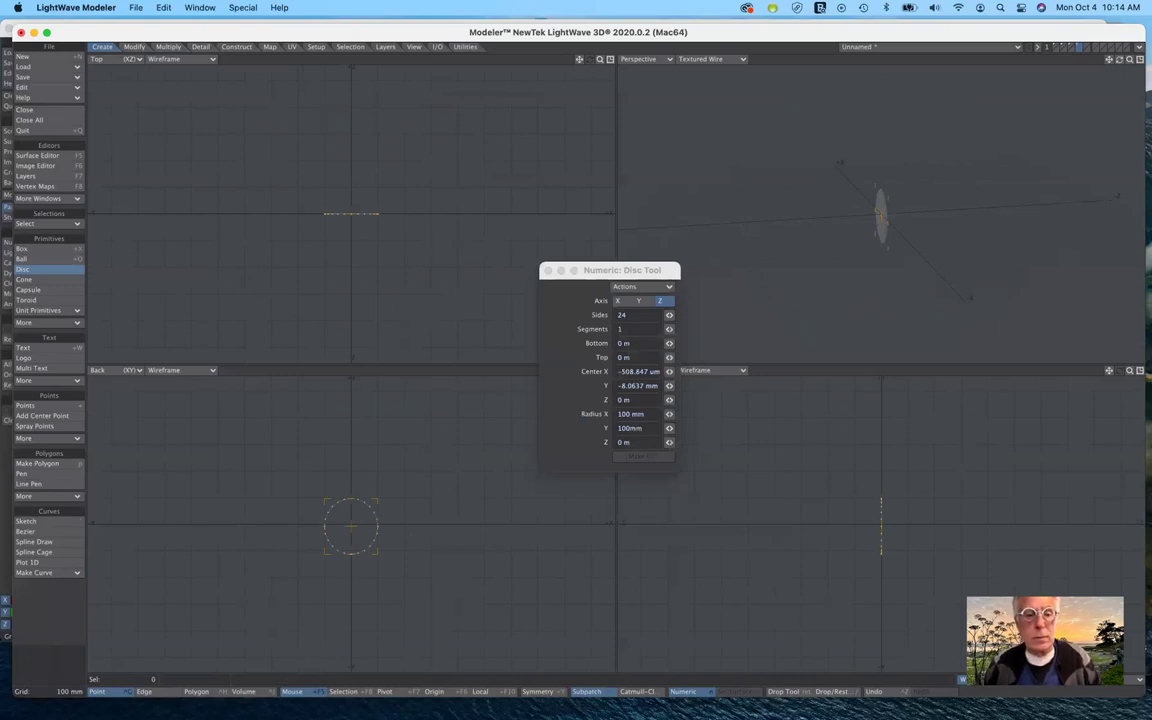
- Confirm the disc's radii and release the Disc Tool to finish the flat disc
key(Tab)
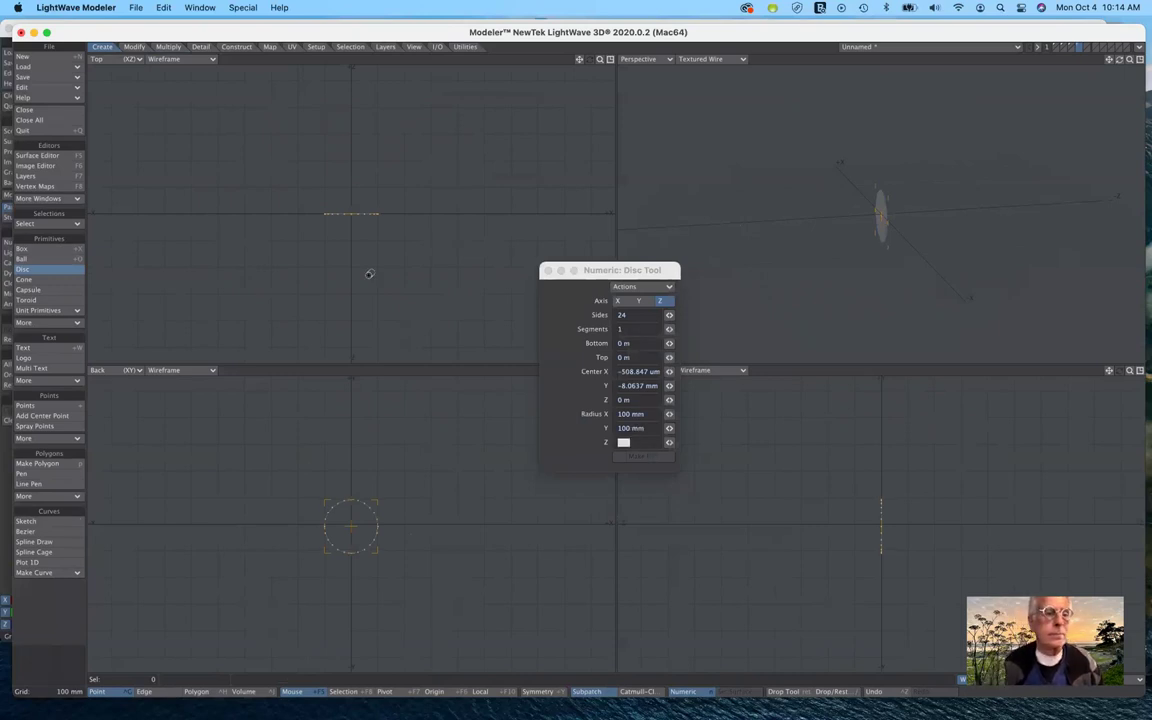
click(44, 270)
click(44, 270)
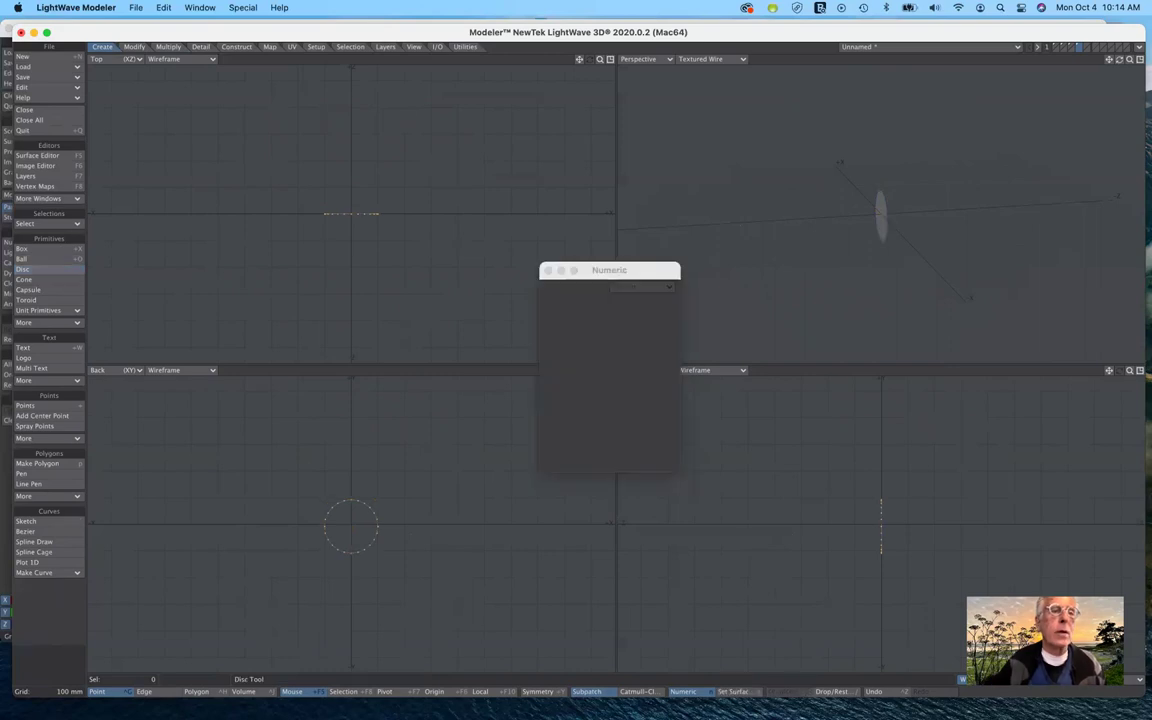
- Try the Seashell tool on the centred disc about the Y axis with 4 loops, 20 sides per loop and a Scale per Loop of 1.01
click(170, 48)
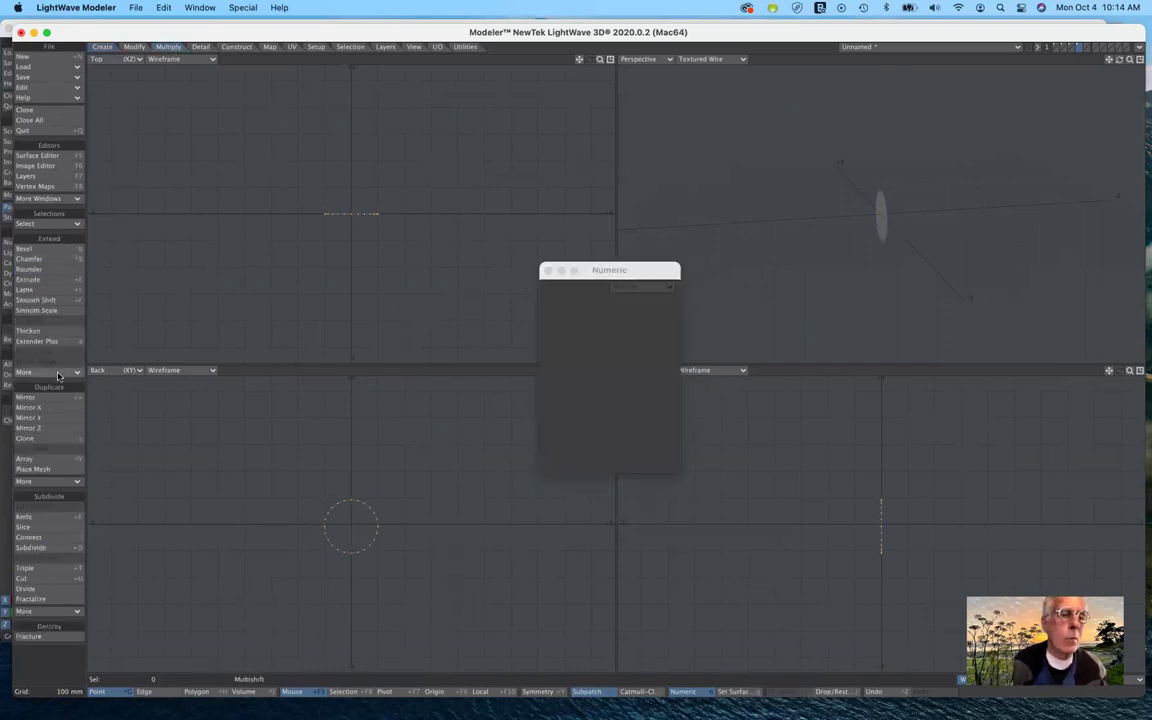
click(58, 374)
mouse_move(60, 371)
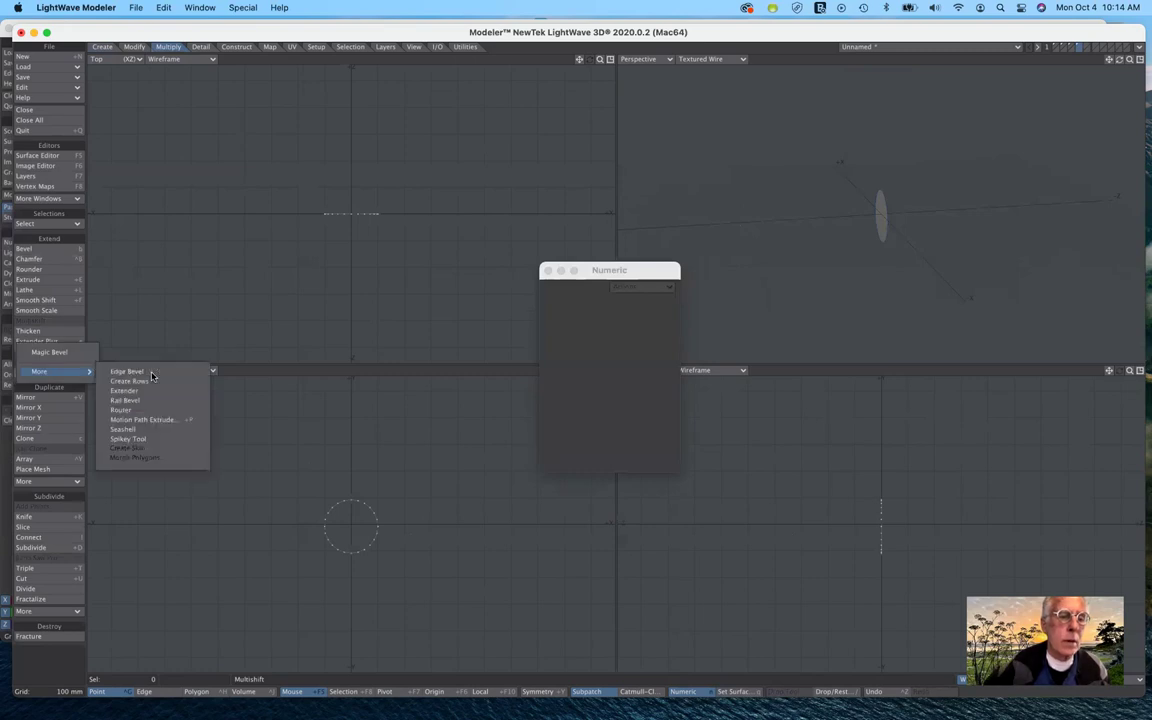
click(123, 429)
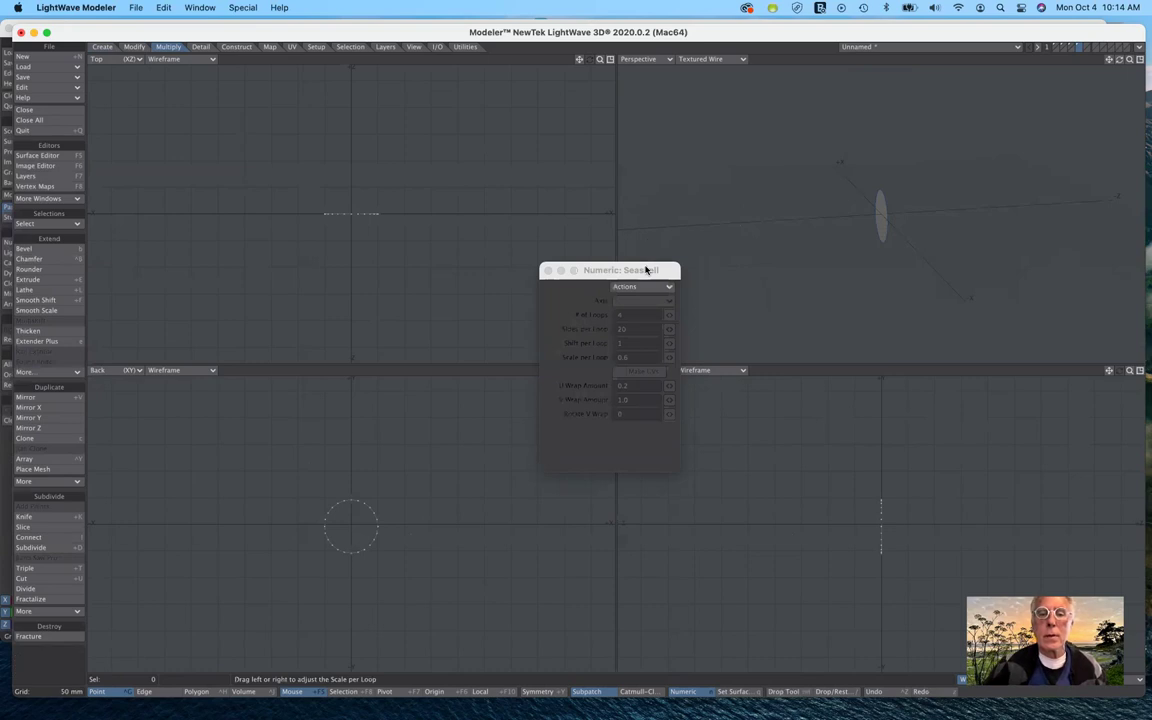
click(675, 188)
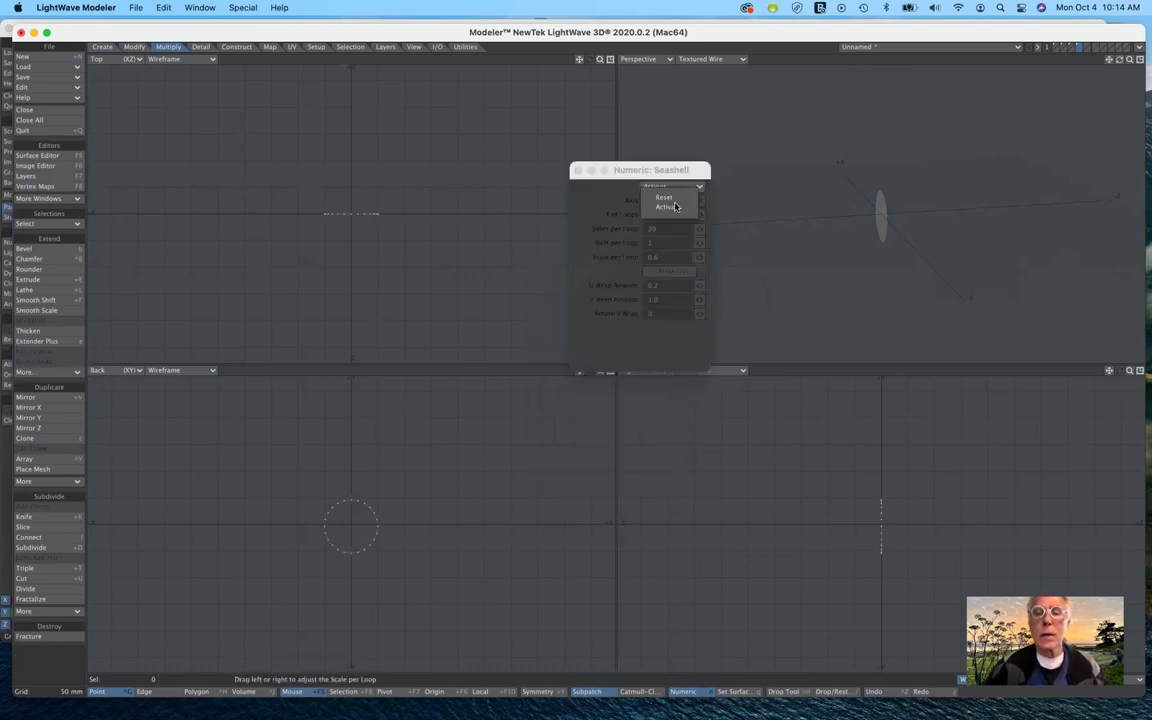
click(675, 196)
click(675, 188)
click(676, 198)
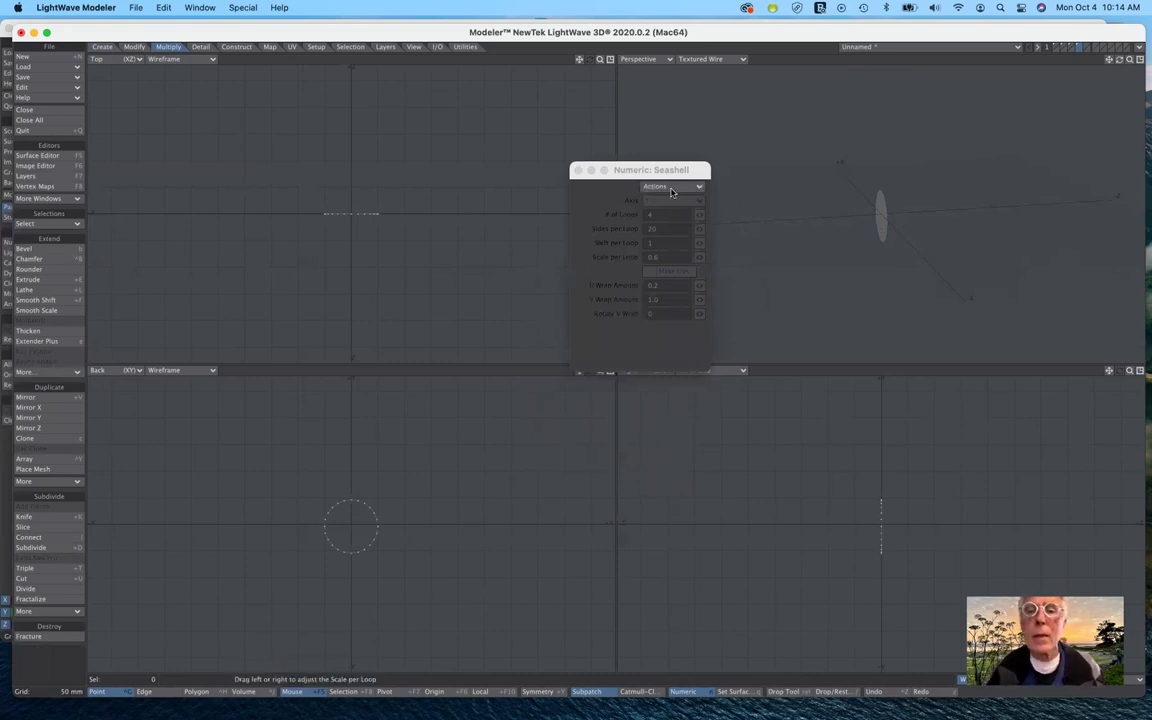
click(672, 190)
click(616, 225)
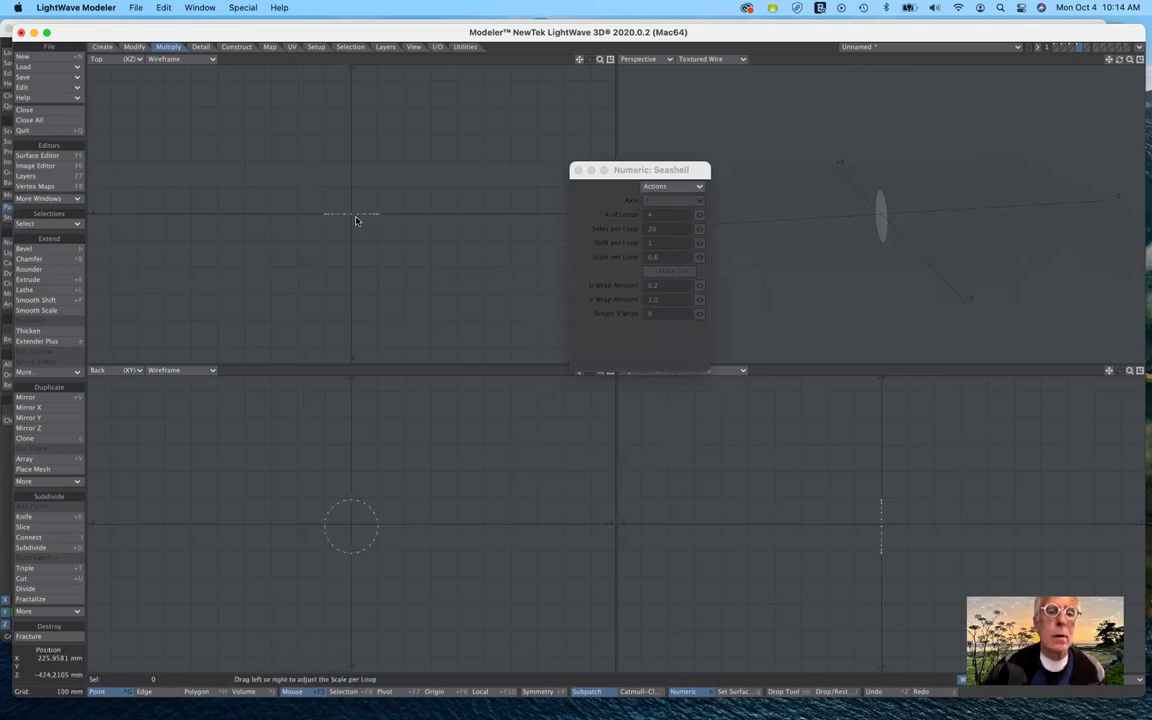
click(385, 178)
drag(385, 178, 377, 225)
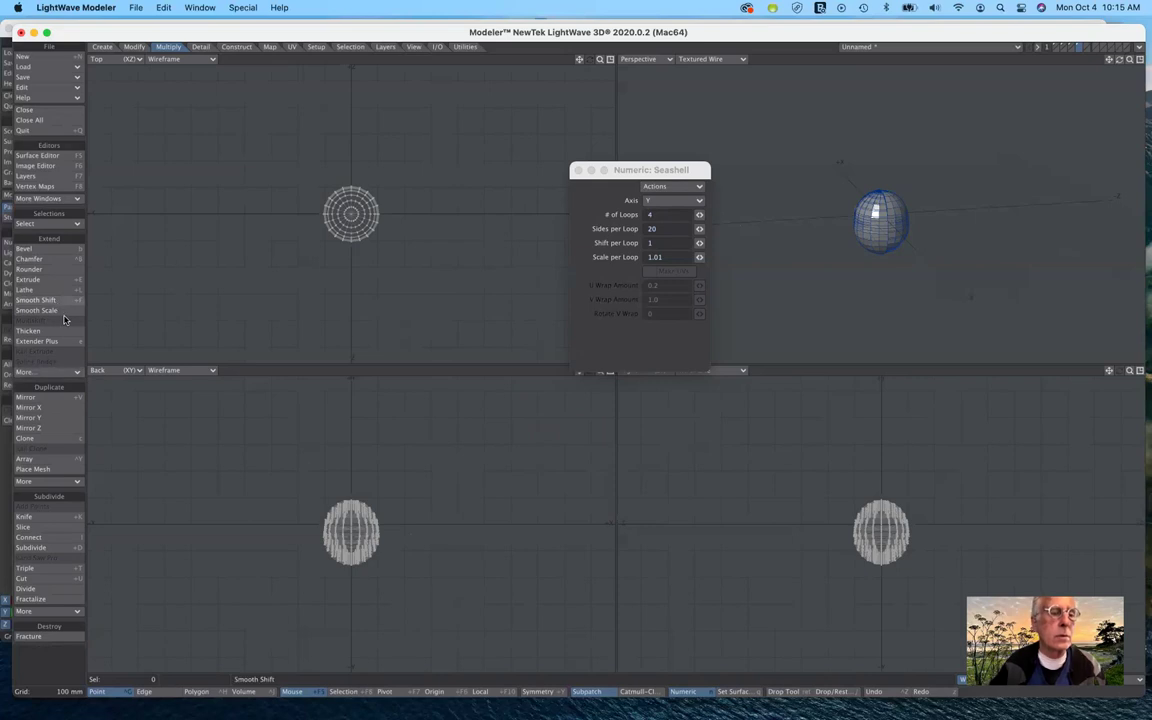
- Release the Seashell tool and undo the shell made from the centred disc
click(59, 374)
mouse_move(62, 371)
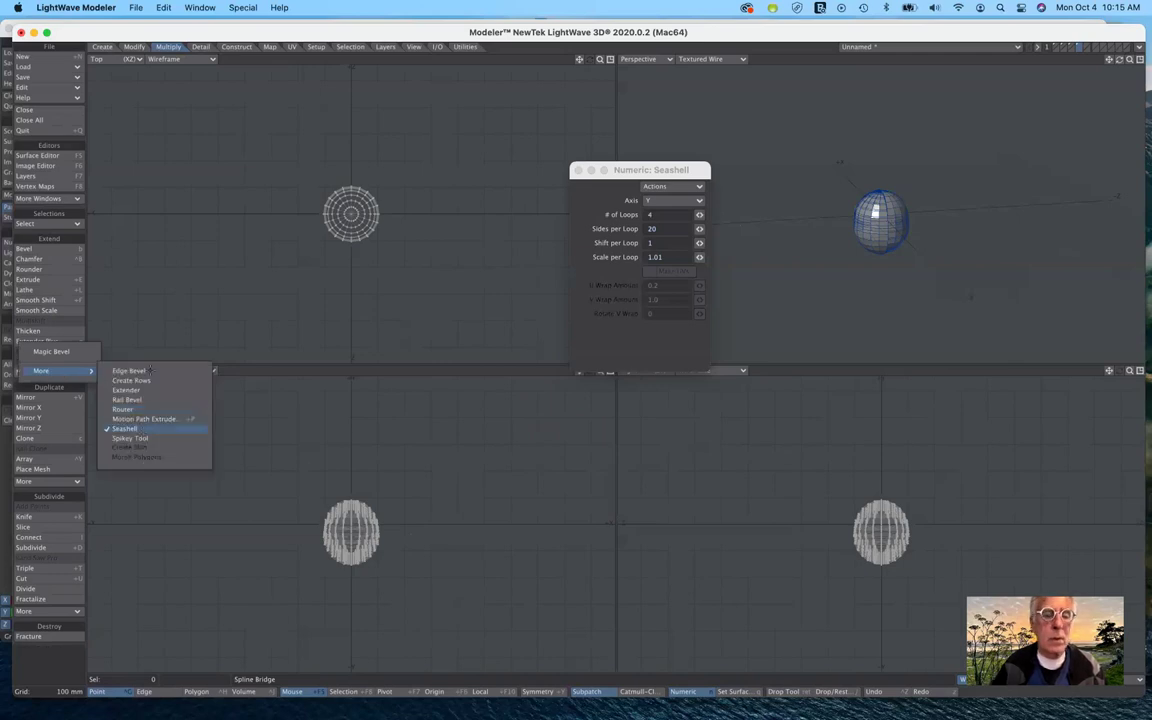
click(205, 300)
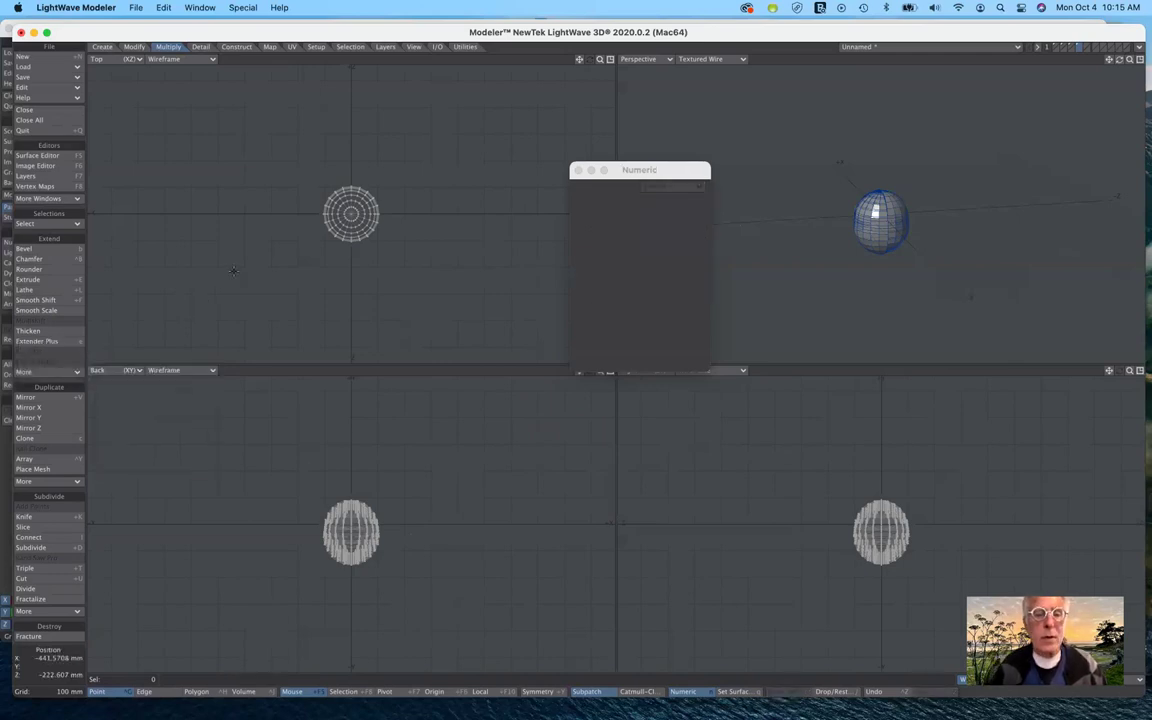
click(363, 528)
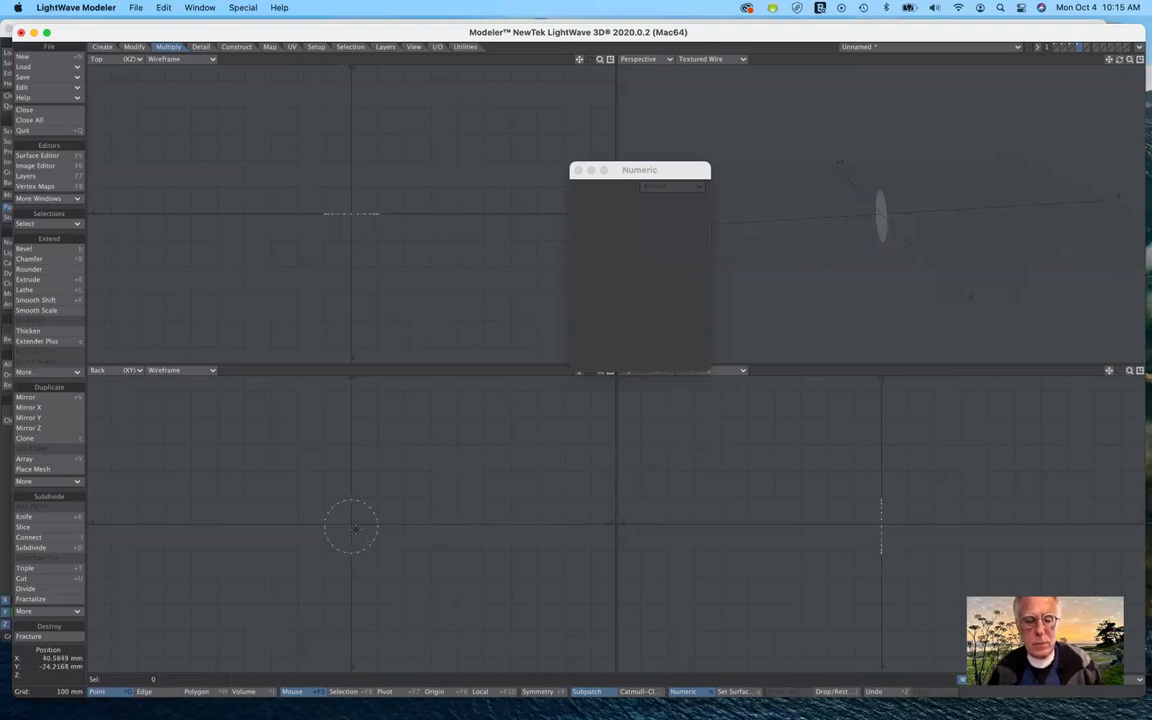
- Move the disc in the Back view about 149 mm in negative X and about 22 mm up in Y
key(t)
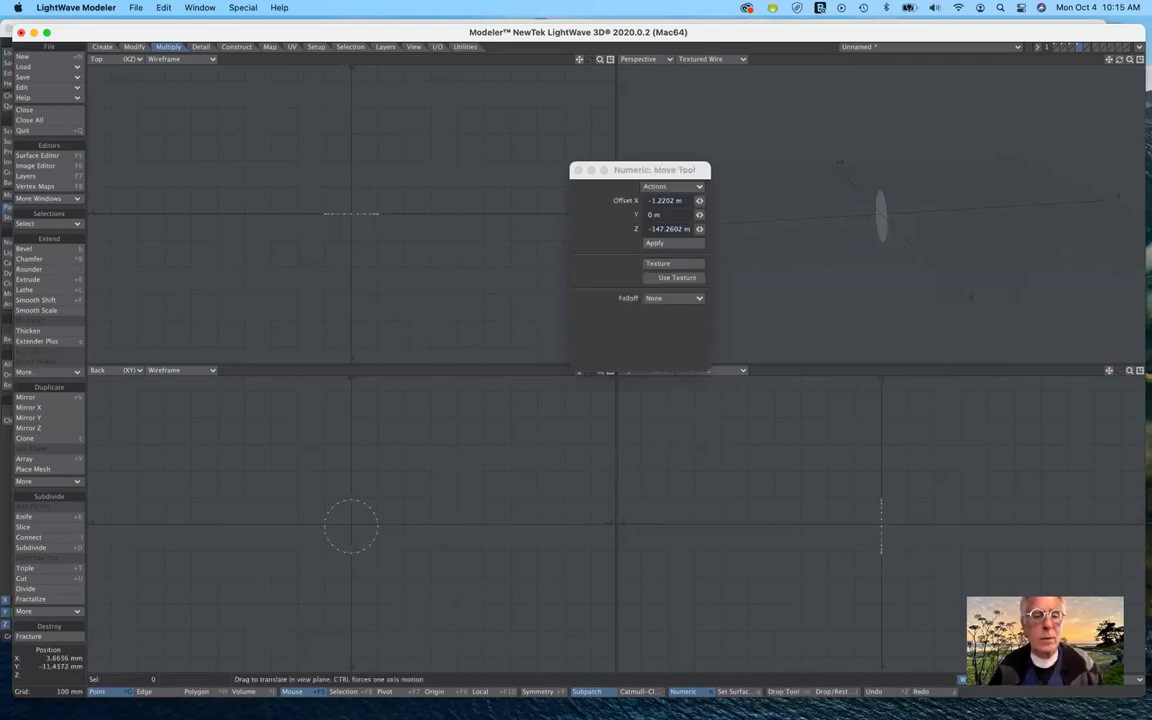
key(n)
key(n)
drag(351, 524, 312, 514)
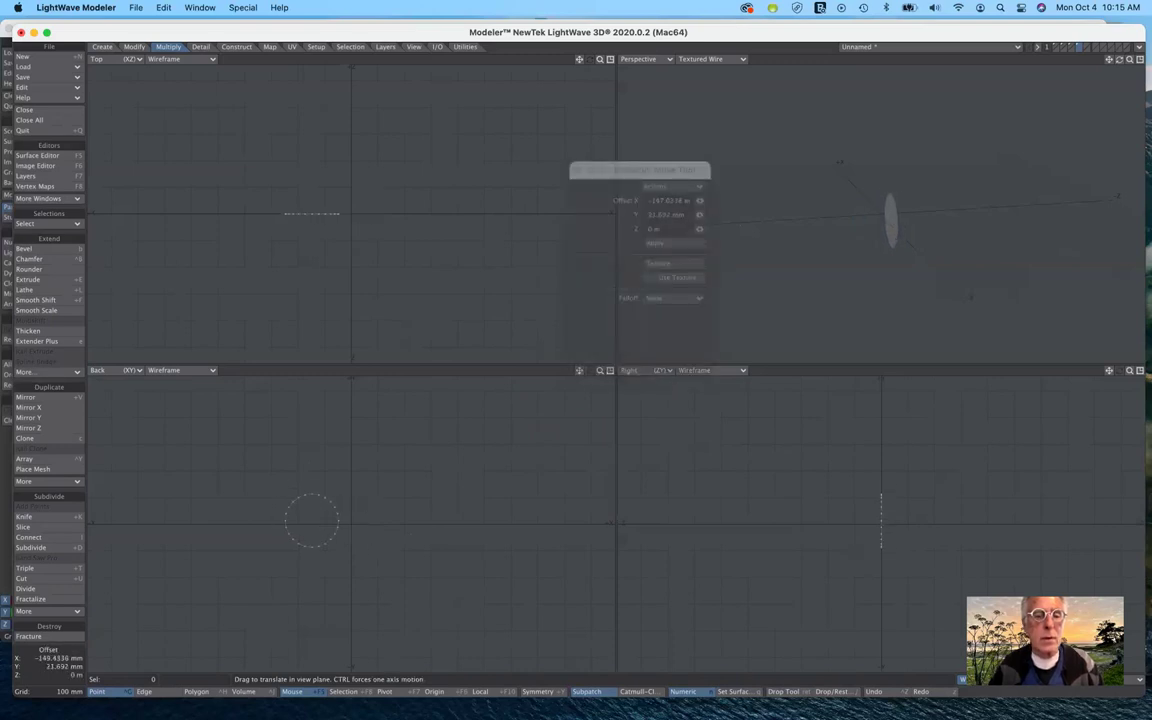
- Activate the Seashell tool on the offset disc with 4 loops, 20 sides per loop and a Scale per Loop of 0.6
click(63, 343)
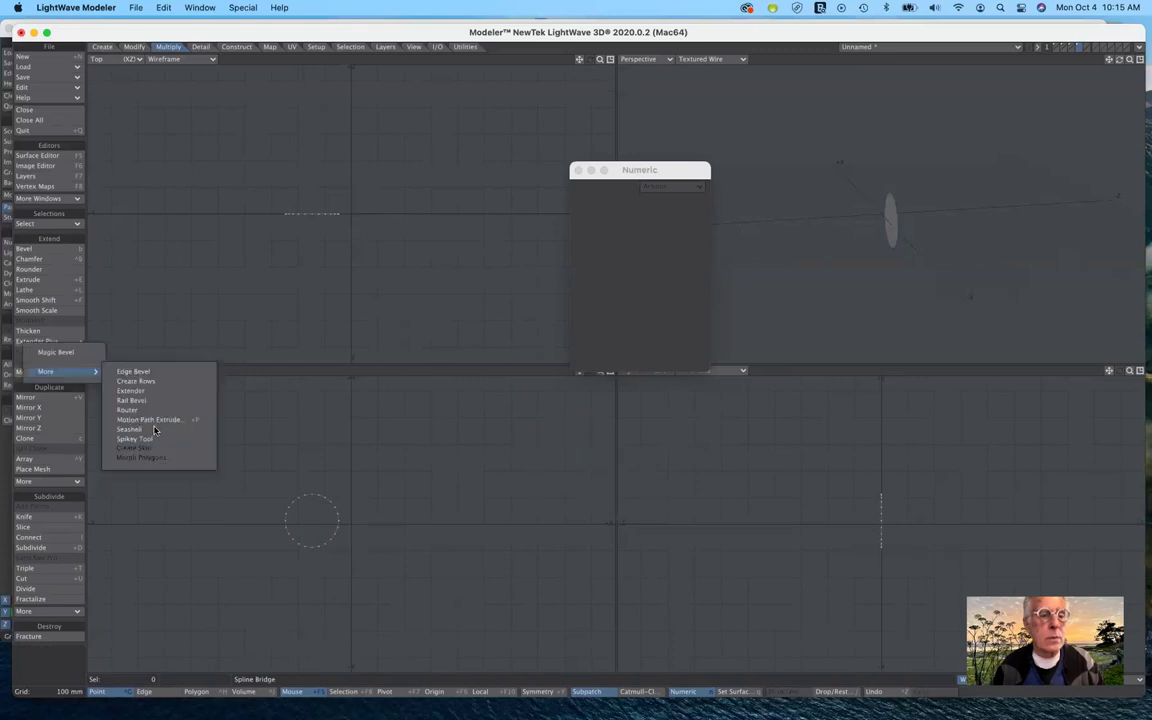
click(154, 429)
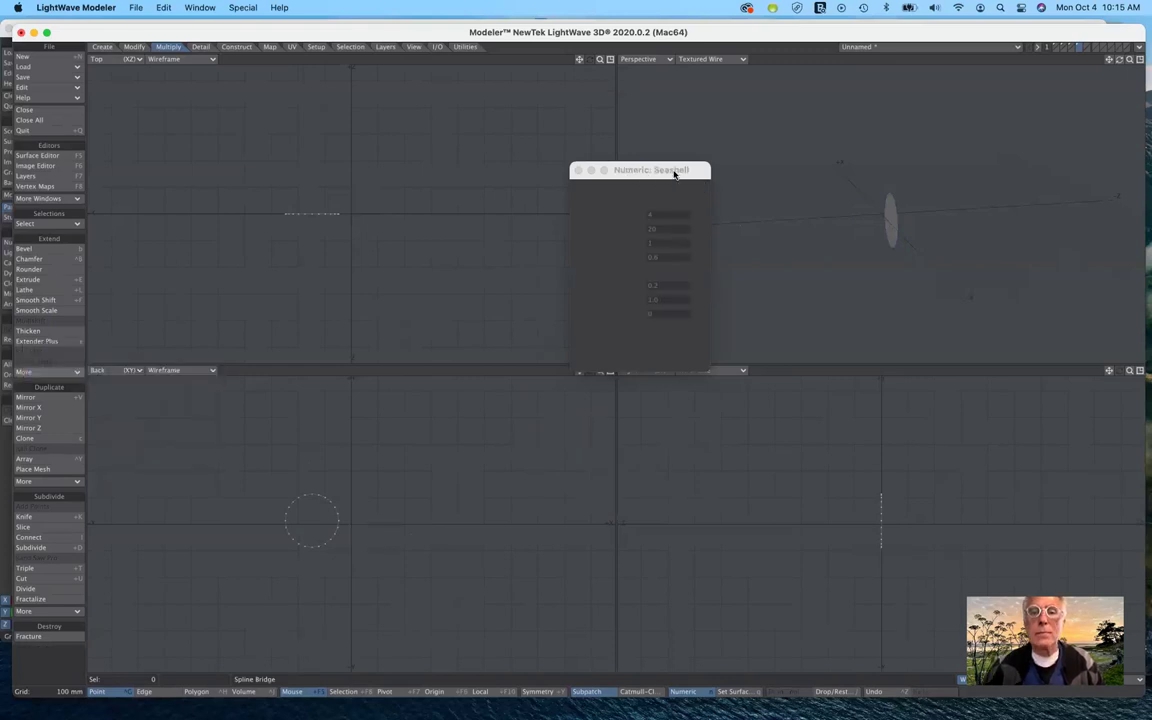
click(668, 188)
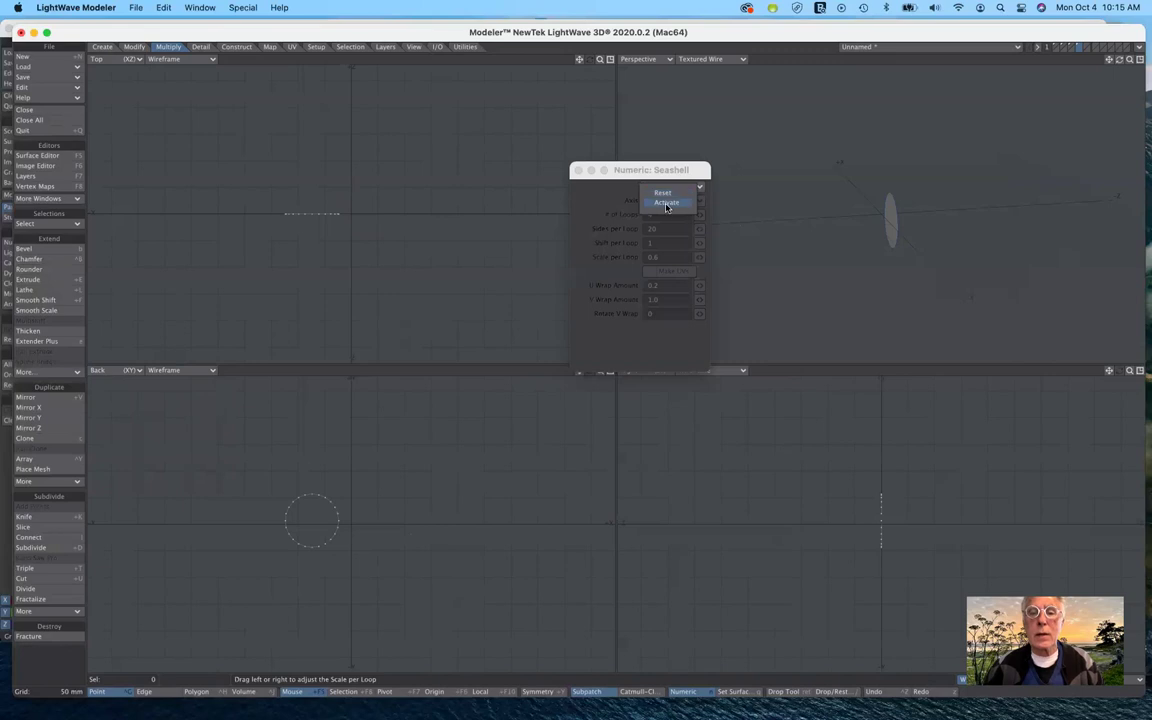
click(666, 203)
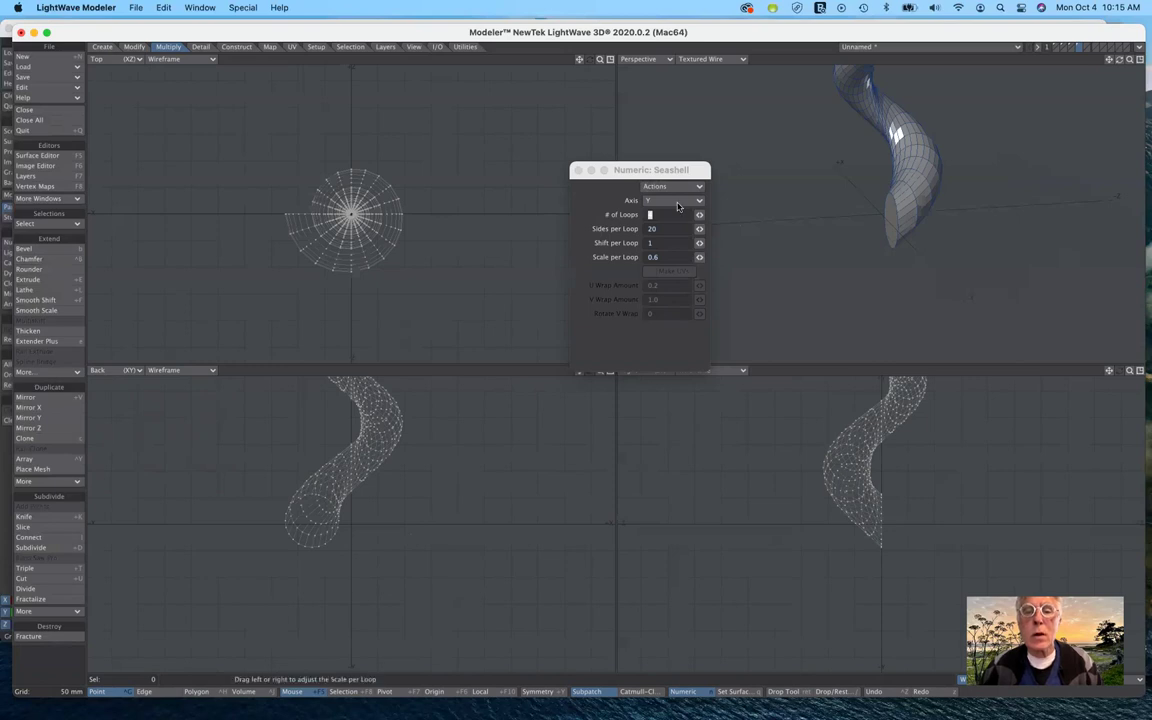
- Try the X and Z axes for the shell, and return its axis to Y
click(677, 203)
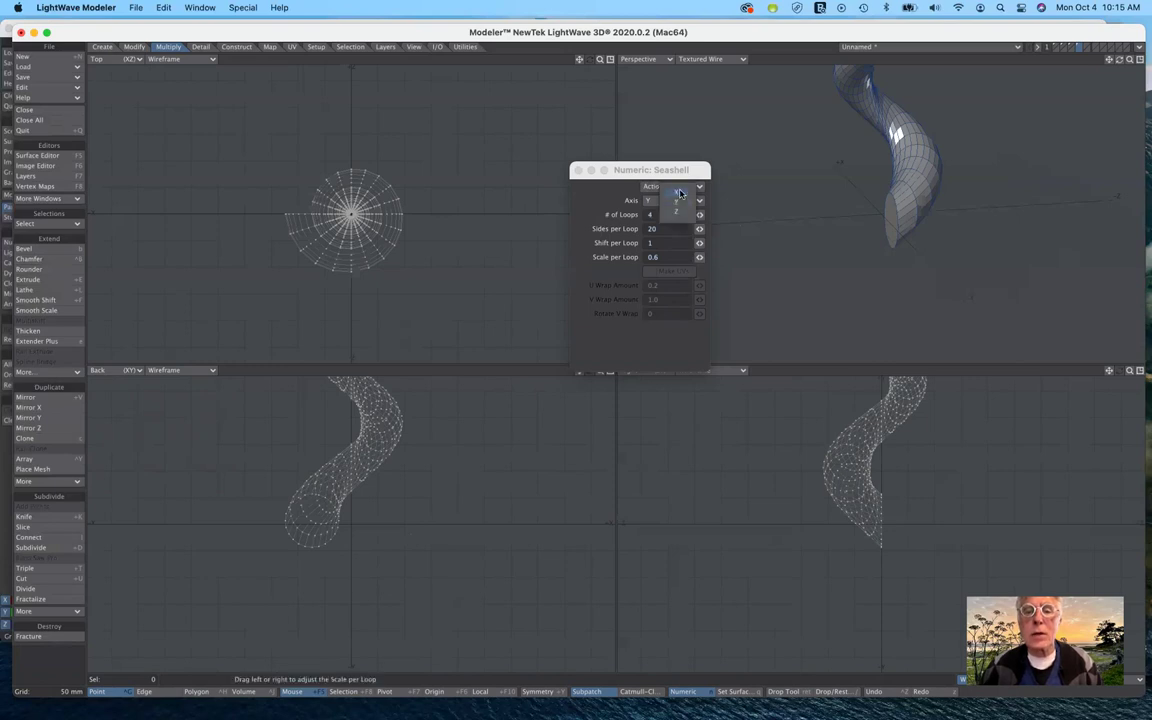
click(679, 192)
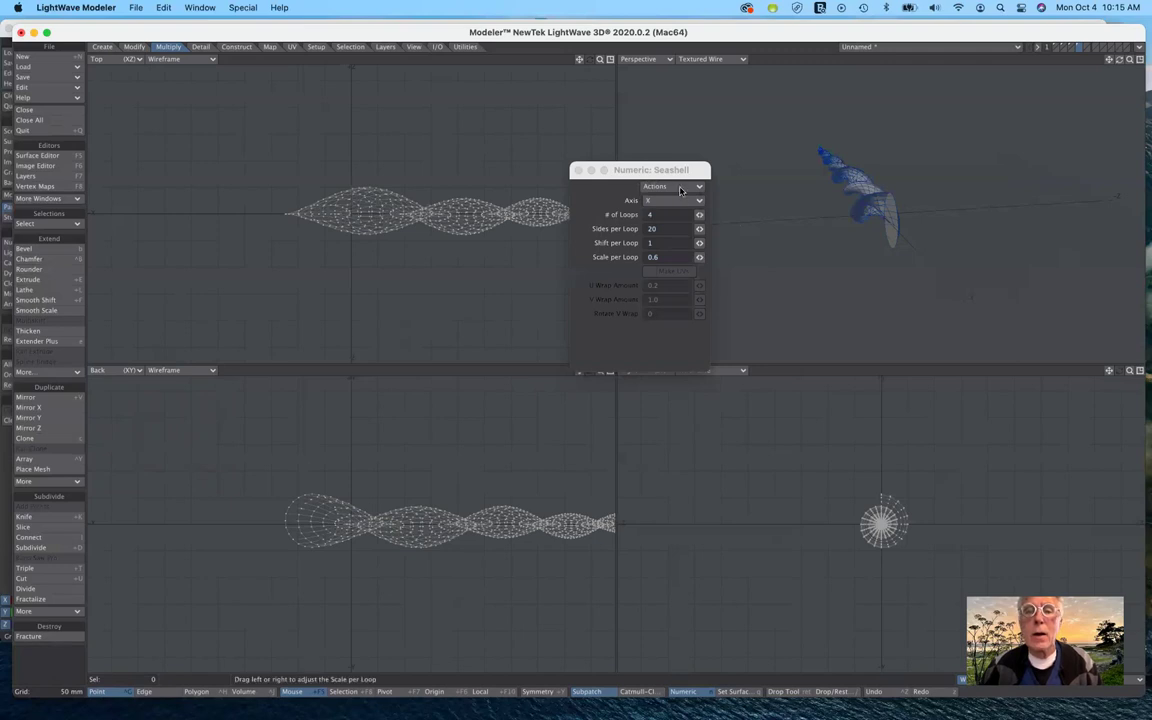
click(679, 200)
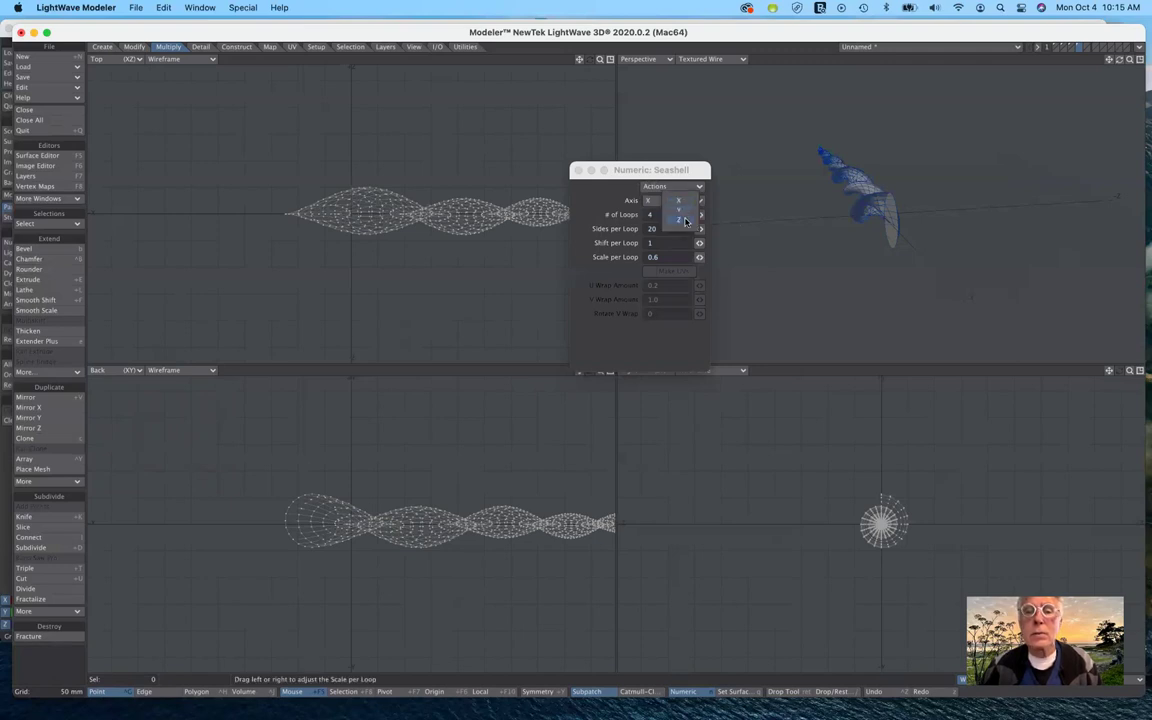
click(686, 221)
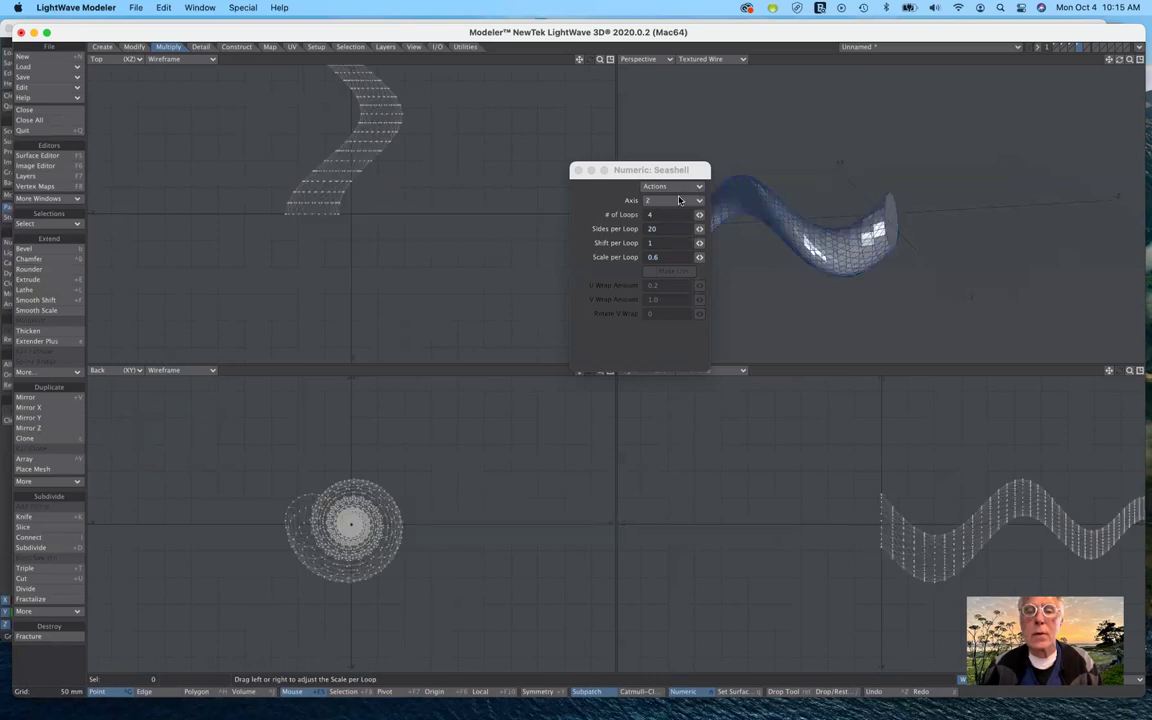
click(677, 197)
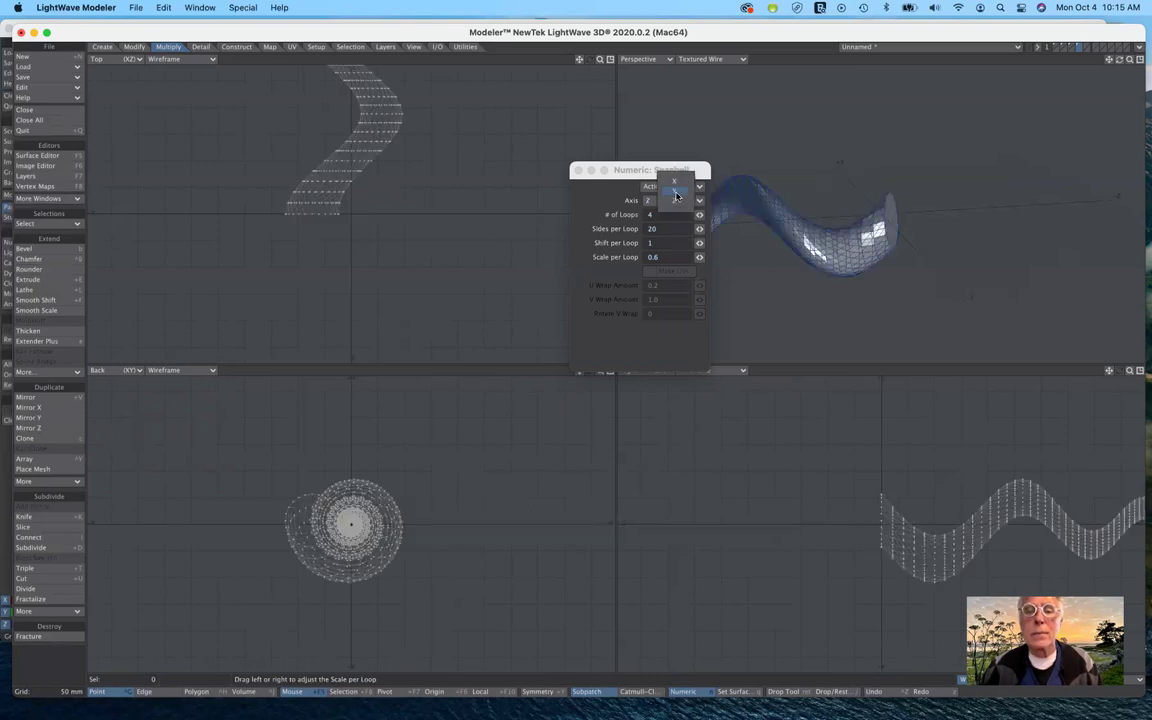
click(676, 191)
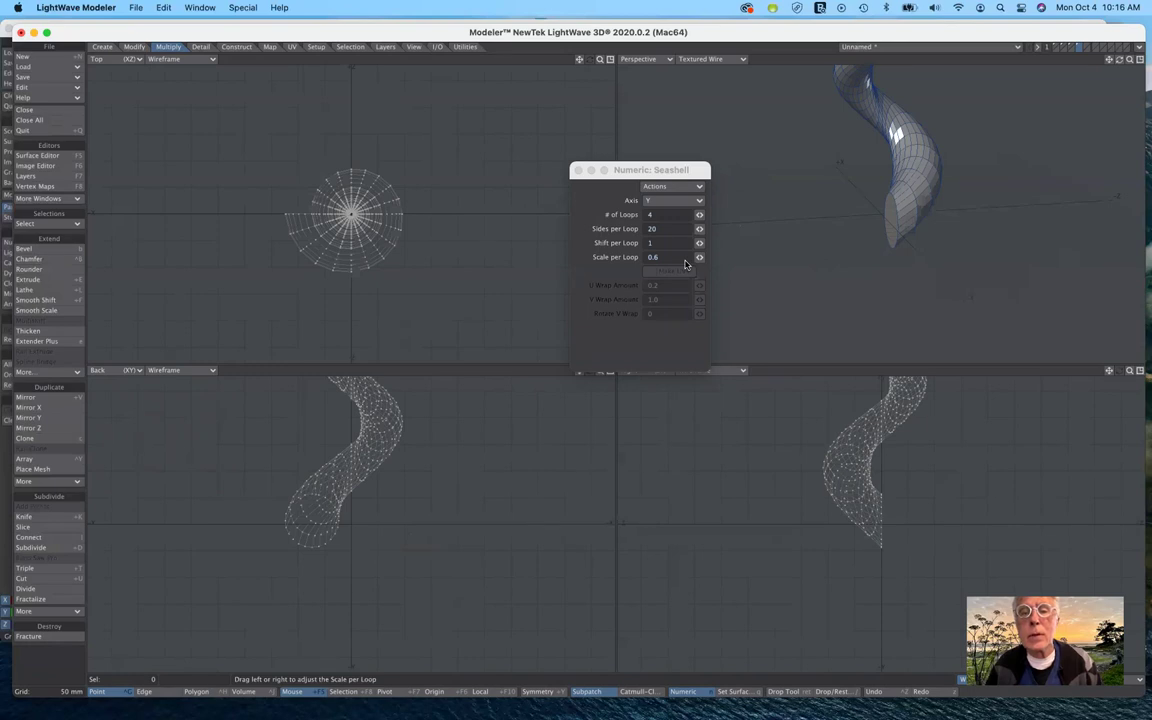
- Set the shell's Scale per Loop to 0.598, check its full length in perspective, and switch its axis to X
click(661, 261)
drag(699, 257, 670, 245)
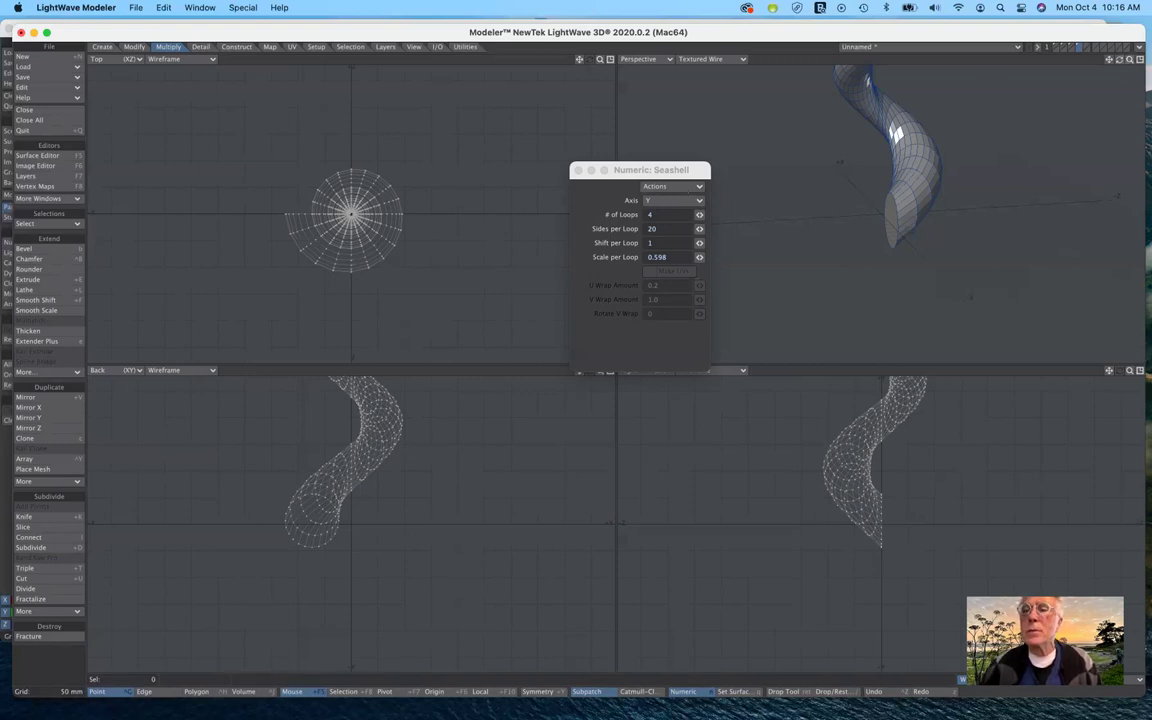
scroll(1110, 85, down, 5)
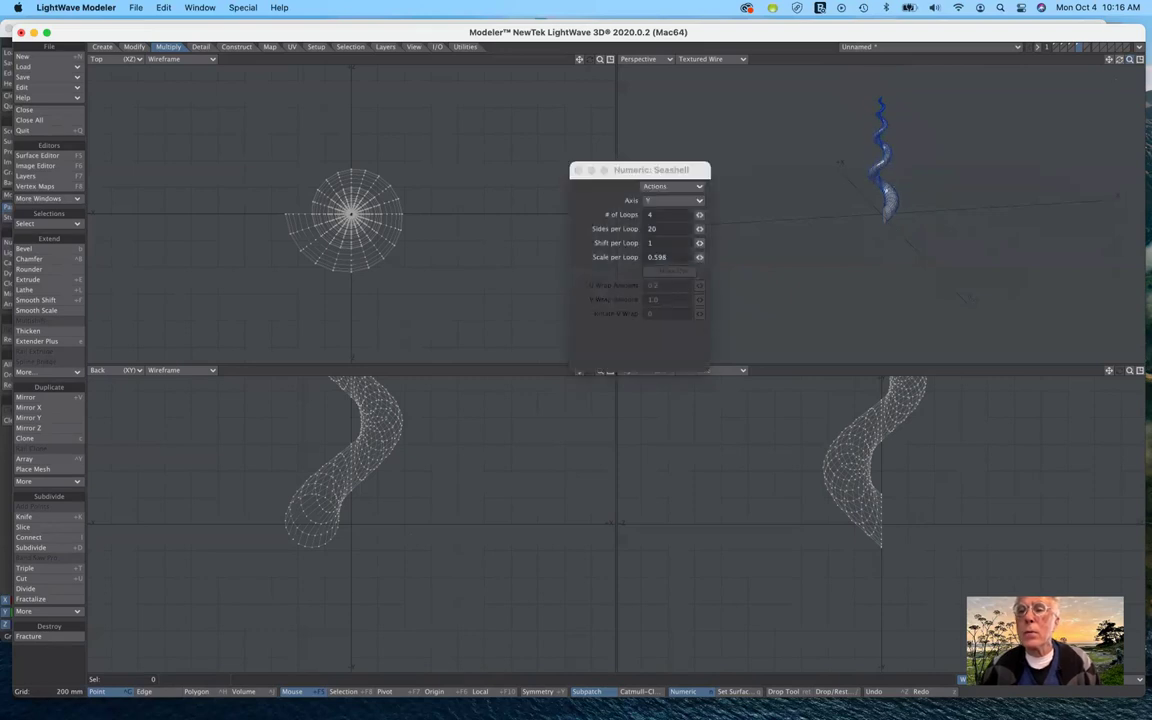
scroll(880, 210, down, 2)
scroll(880, 190, up, 2)
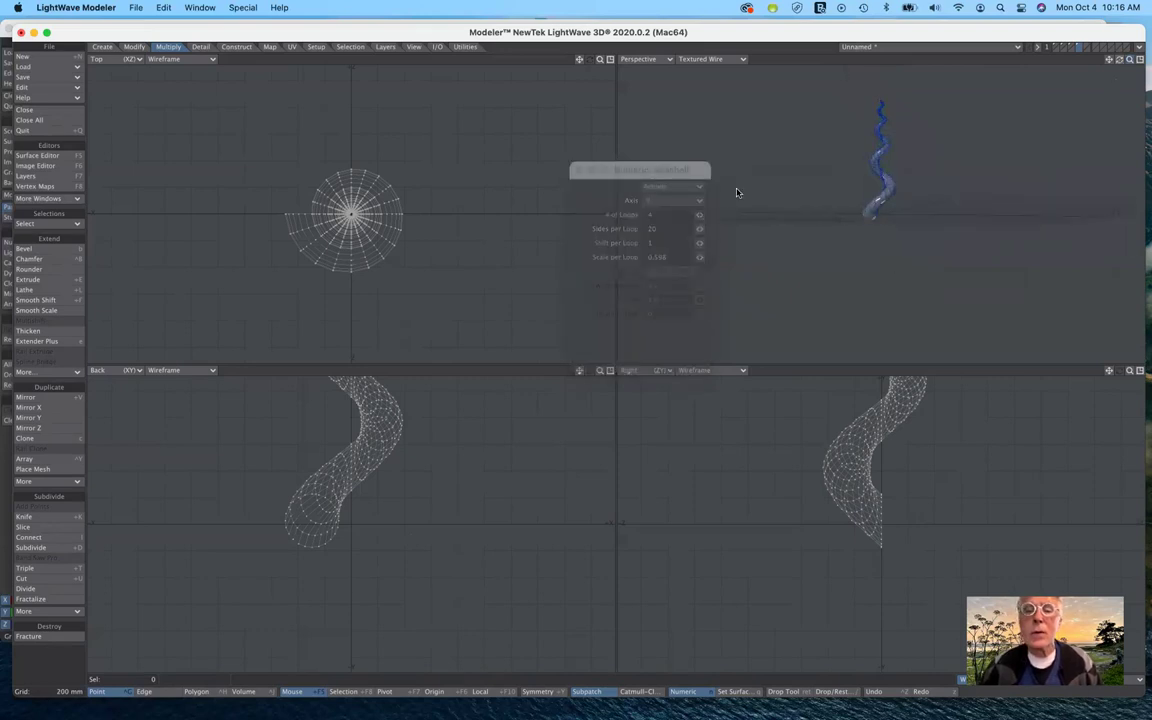
click(673, 200)
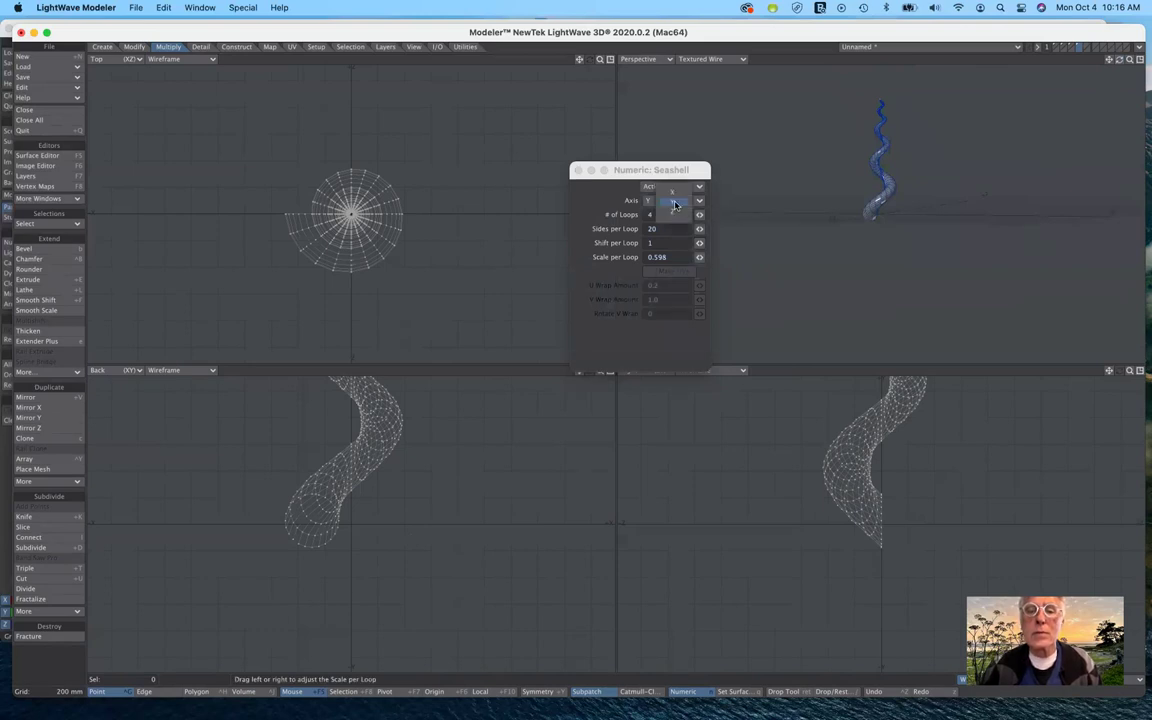
click(673, 197)
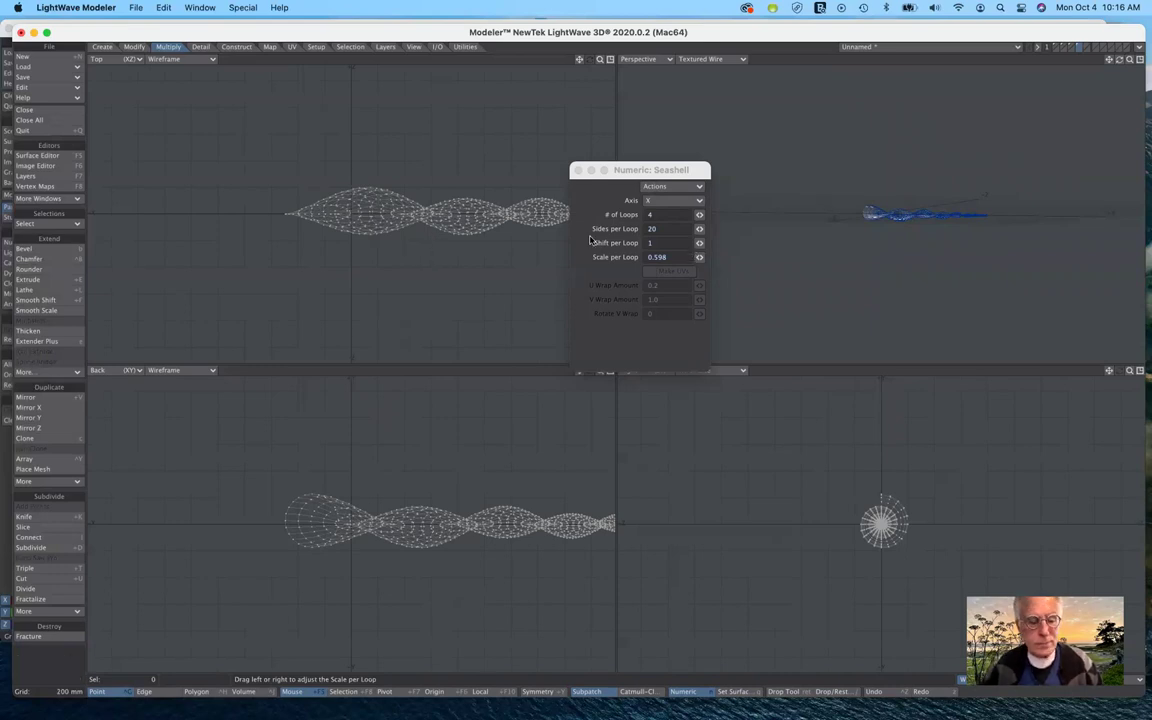
- Release the Seashell tool, and undo both the shell and the disc's move away from the origin
click(79, 372)
mouse_move(82, 371)
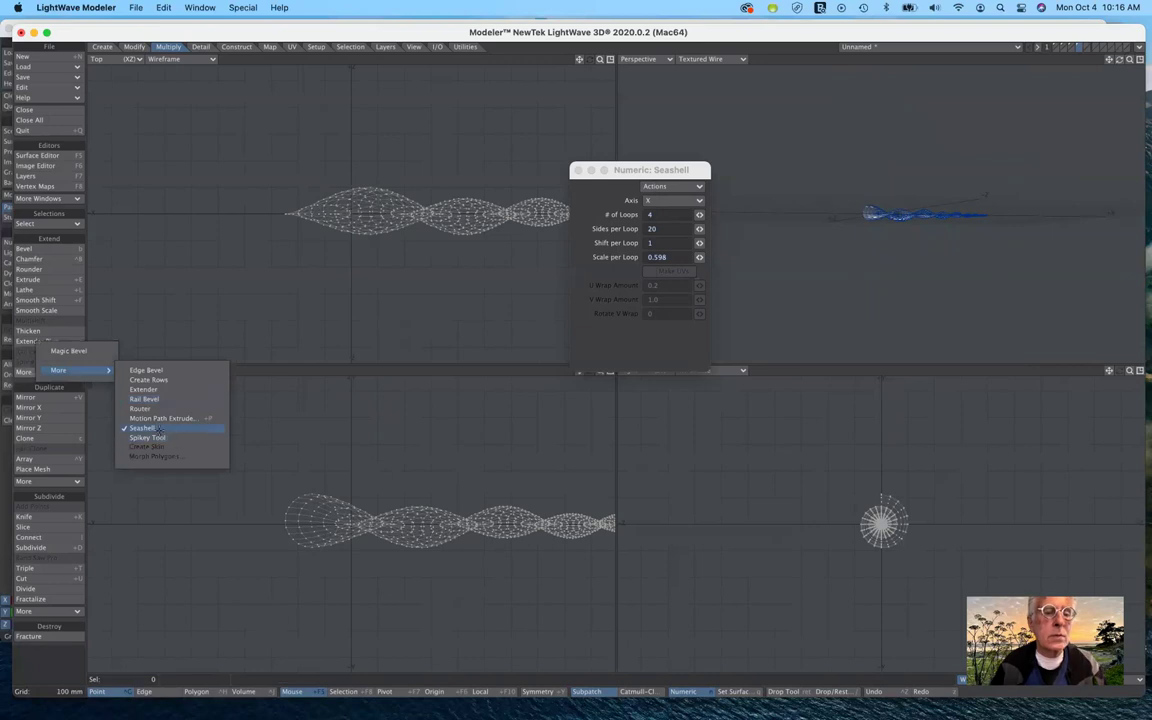
click(155, 428)
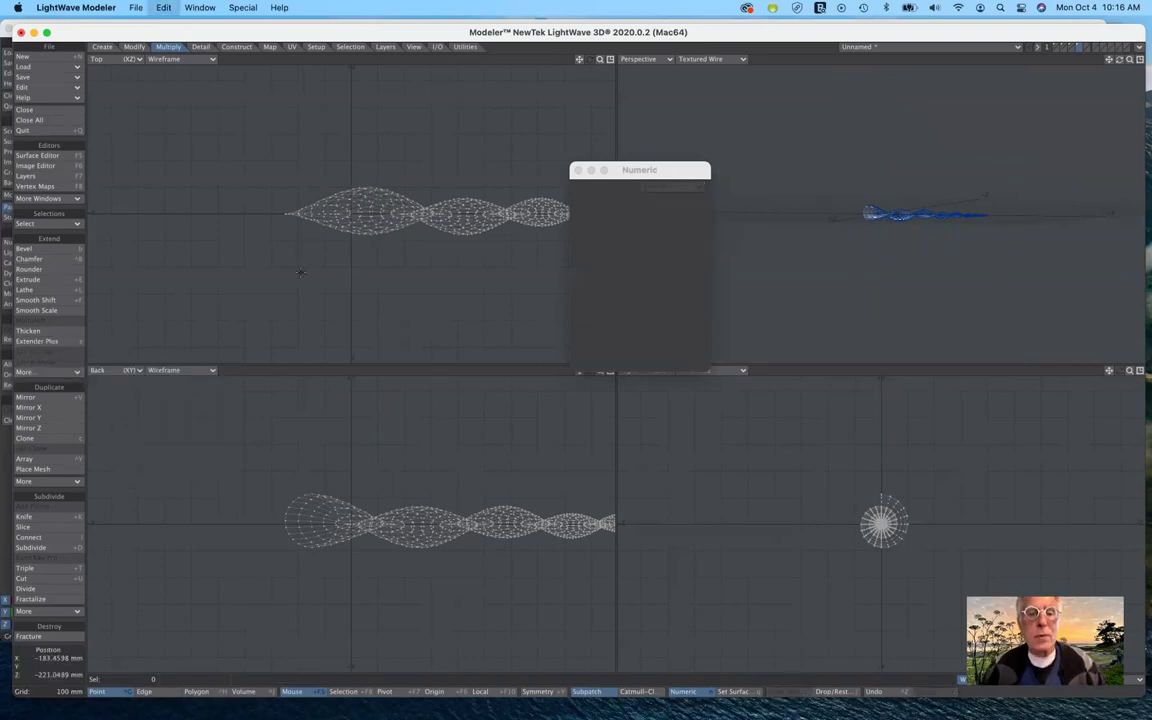
key(super+z)
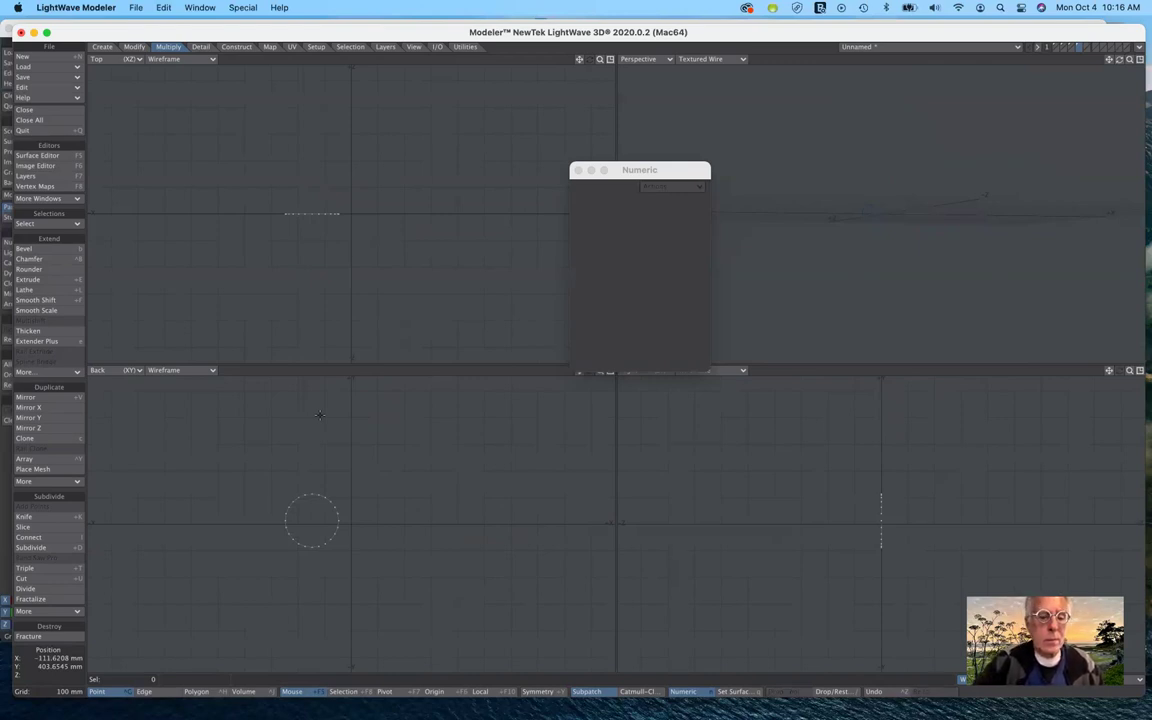
key(super+z)
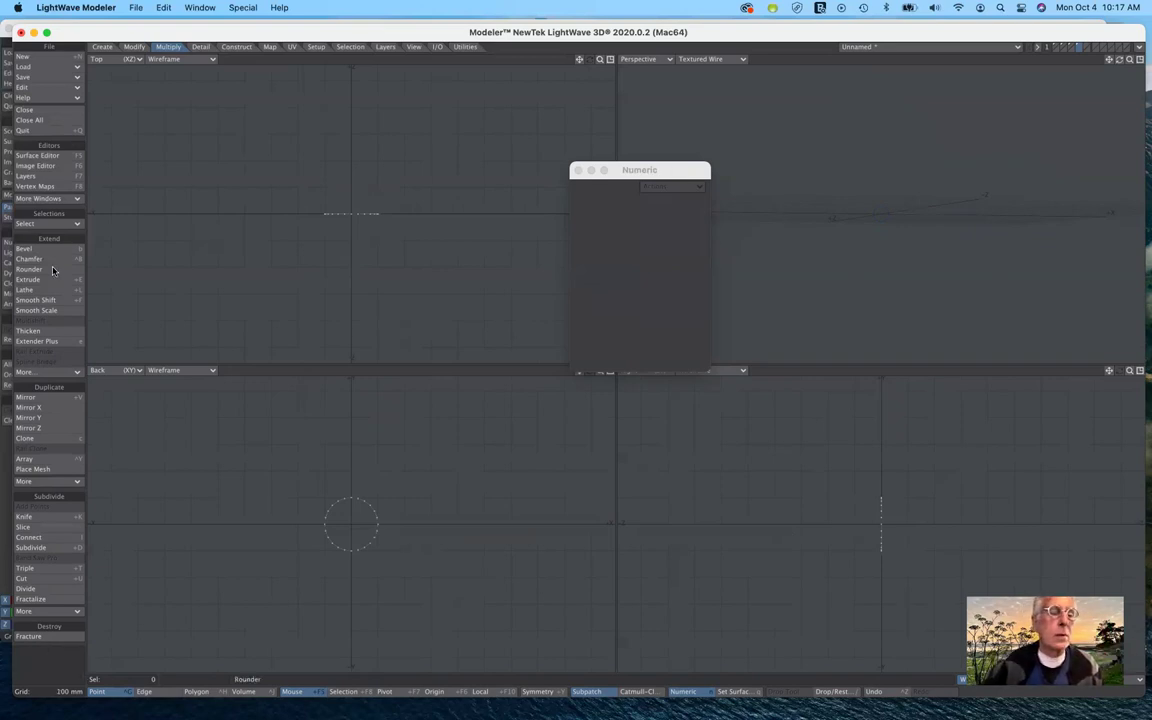
- Activate the Seashell tool on the disc at the origin and generate a 4-loop shell with a Scale per Loop of 0.55
click(72, 372)
mouse_move(69, 376)
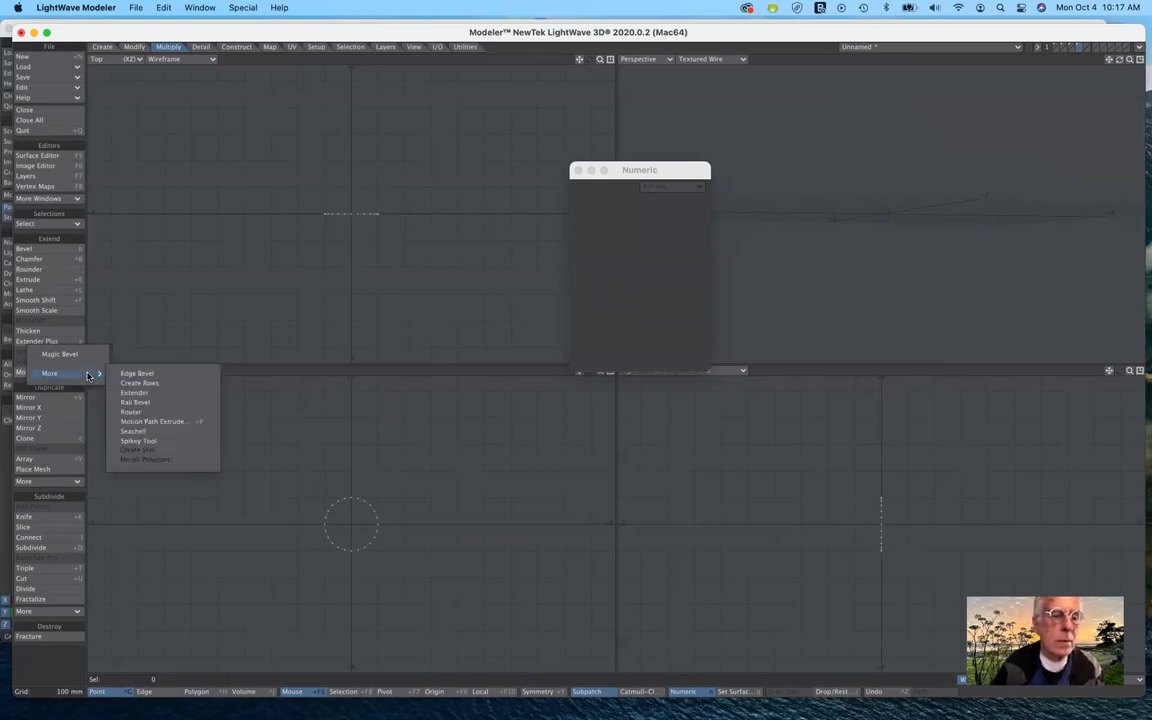
click(194, 426)
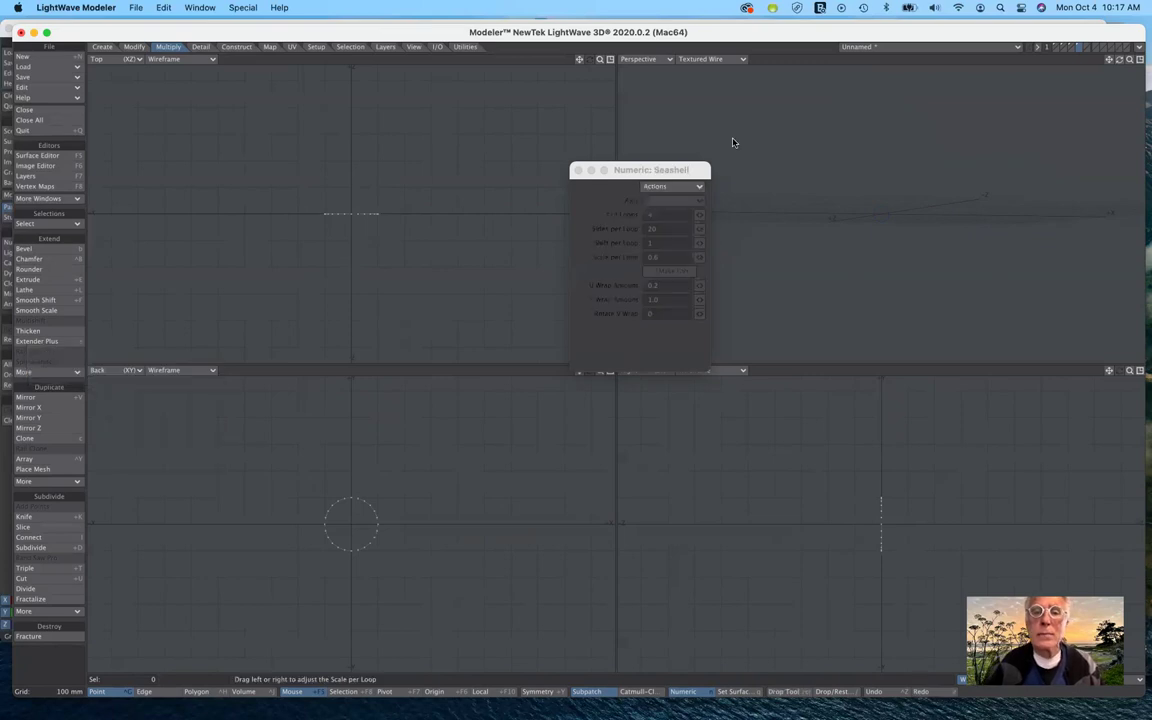
click(670, 187)
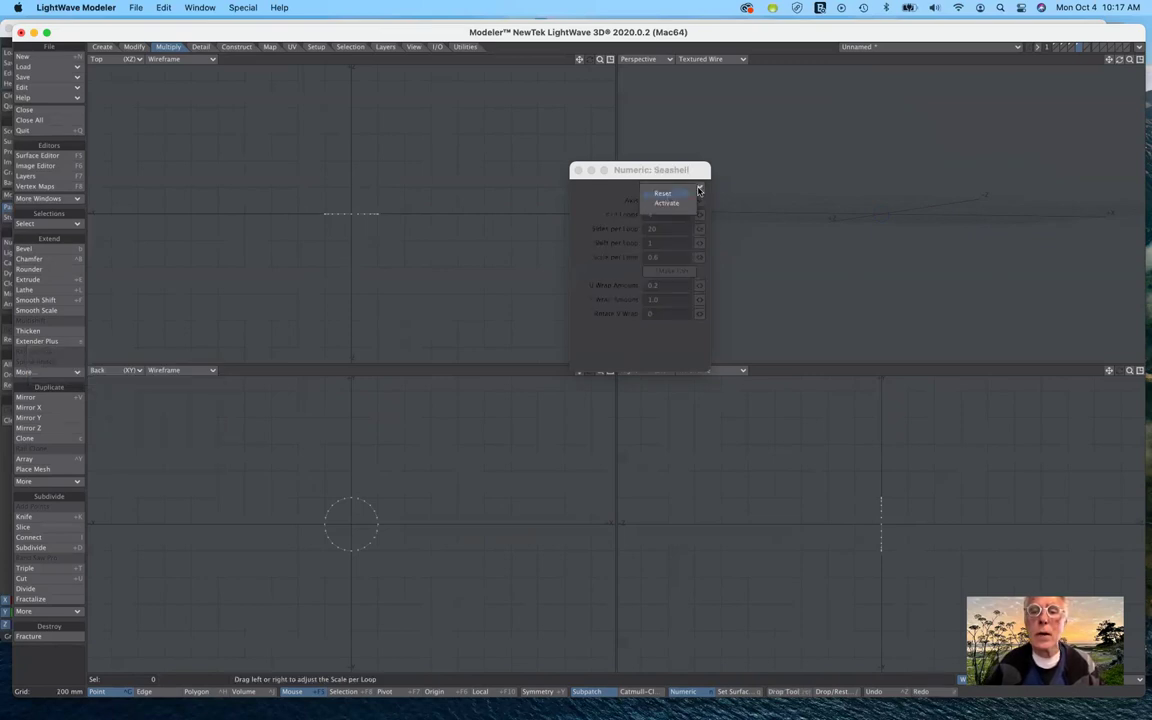
click(699, 190)
click(689, 187)
click(689, 210)
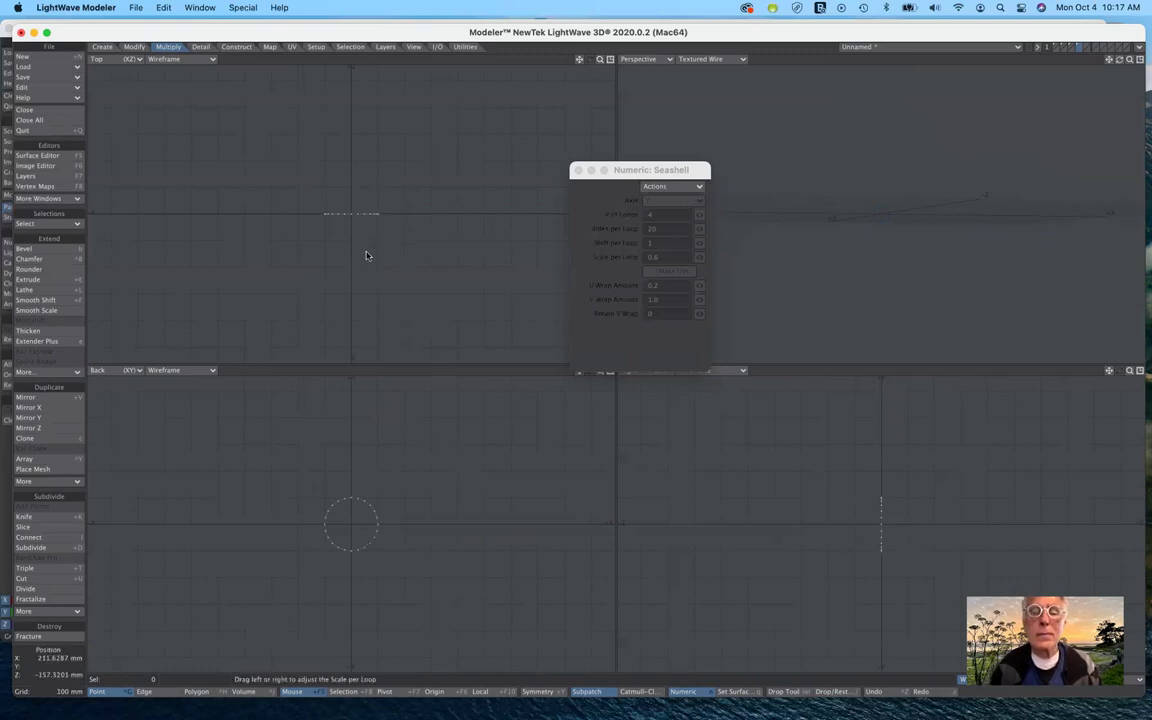
drag(354, 242, 352, 239)
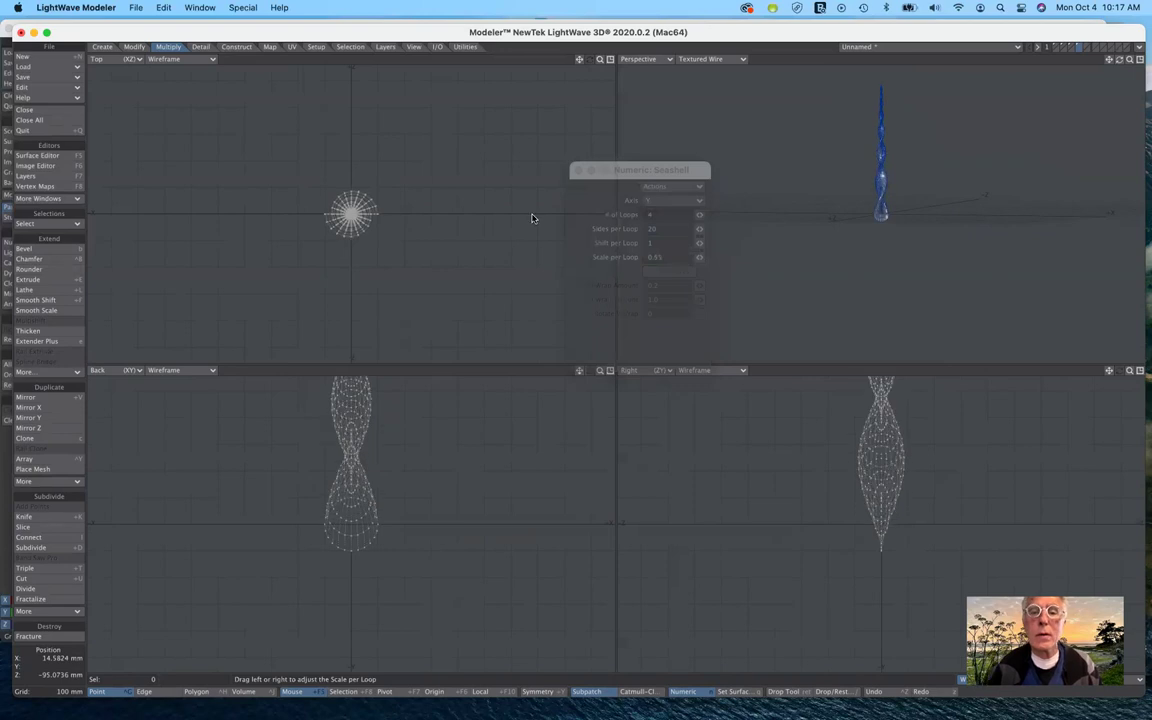
- Compare the shell along the X and Z axes, and set its axis back to Y
click(655, 199)
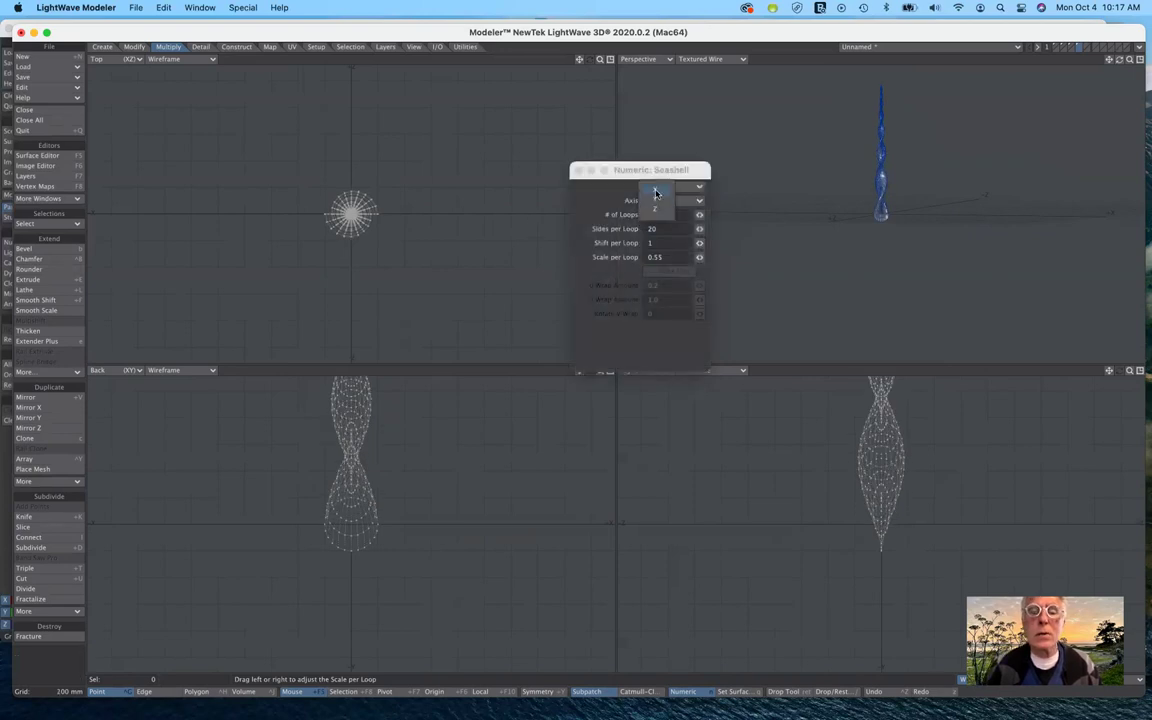
click(655, 188)
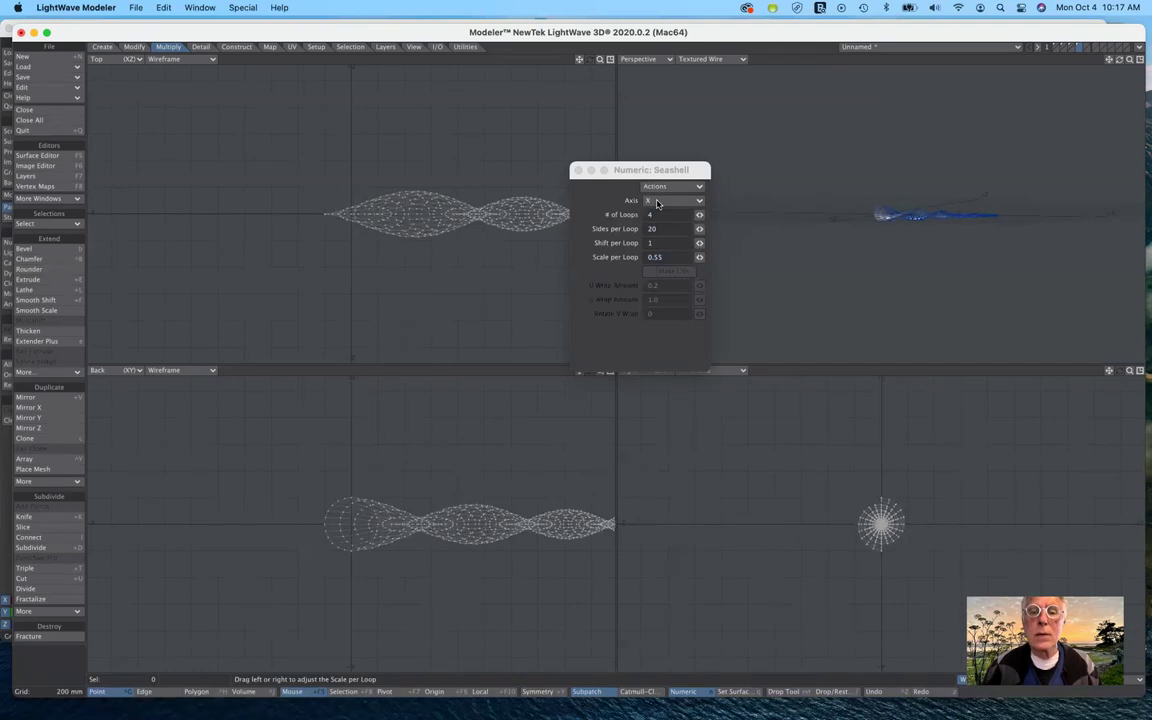
click(655, 200)
click(656, 221)
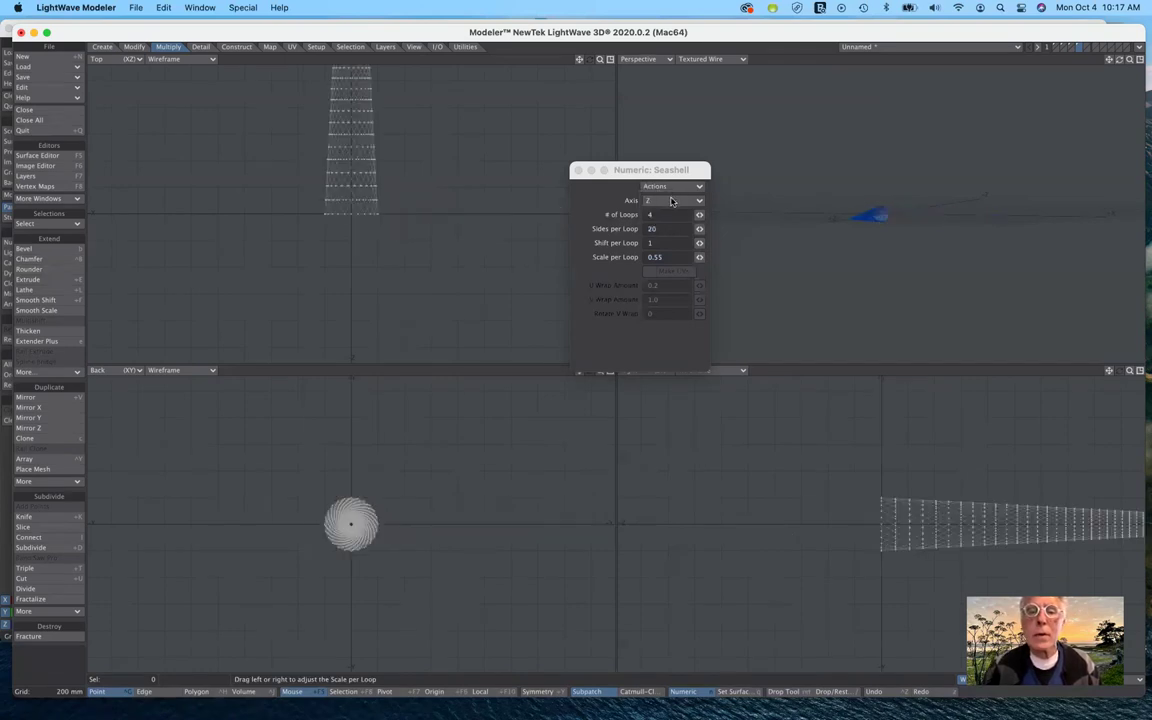
click(670, 204)
click(668, 190)
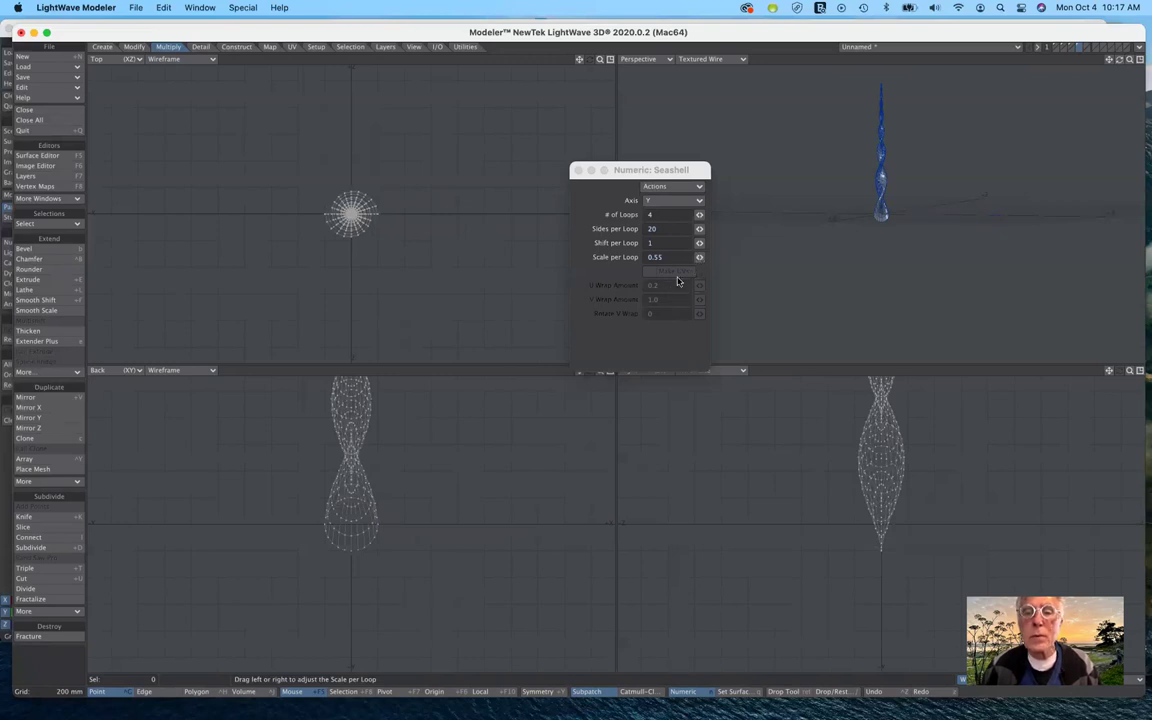
- Set the shell's Scale per Loop to 1.3 and switch the perspective view to Texture shading
mouse_move(699, 257)
mouse_down()
mouse_move(760, 257)
mouse_move(722, 257)
mouse_up()
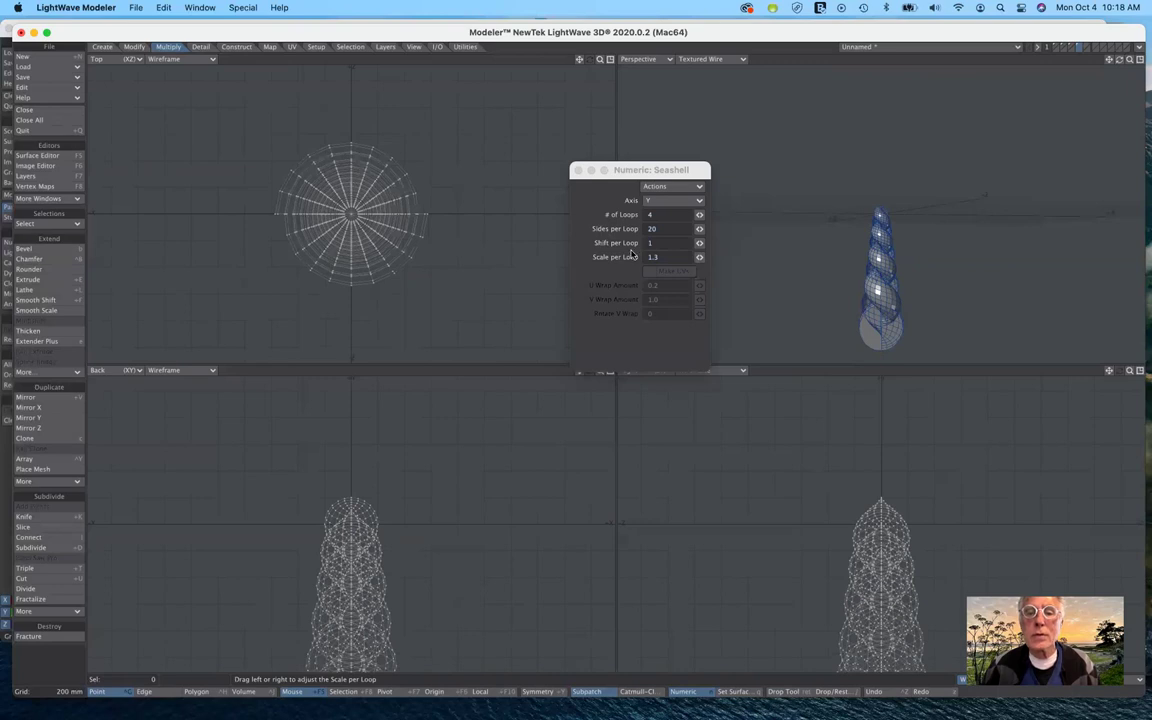
mouse_move(699, 243)
mouse_down()
mouse_move(670, 243)
mouse_move(699, 243)
mouse_up()
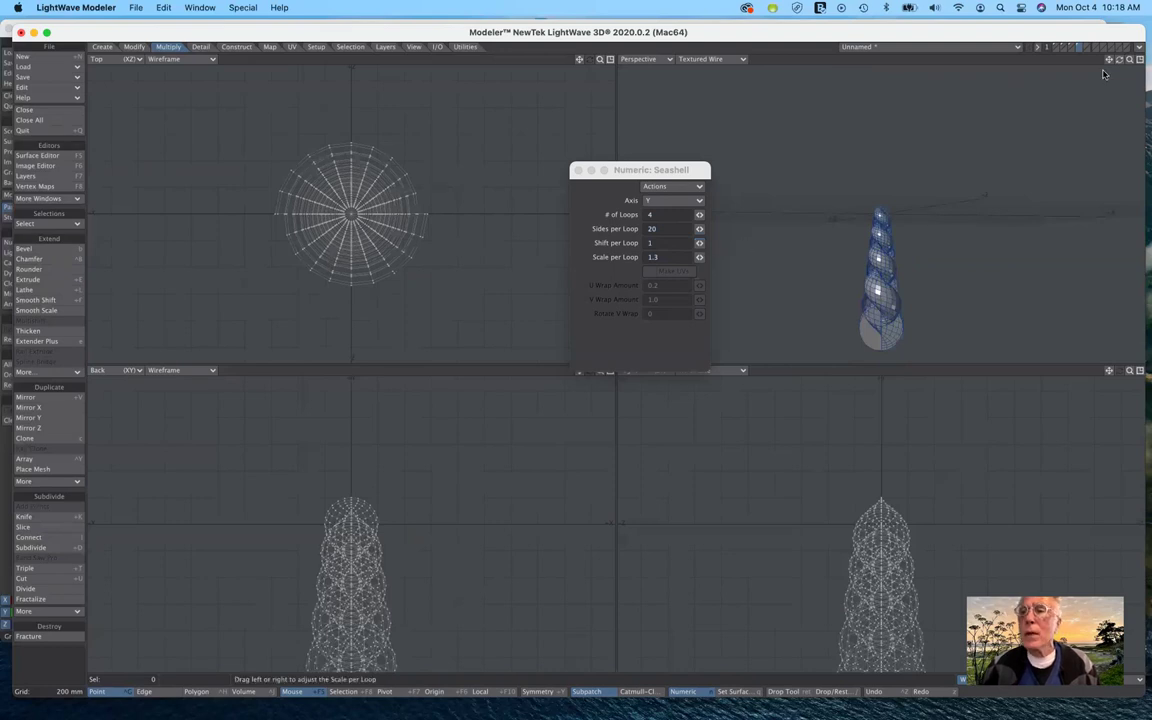
mouse_move(1119, 60)
mouse_down()
mouse_move(1120, 150)
mouse_move(1120, 55)
mouse_up()
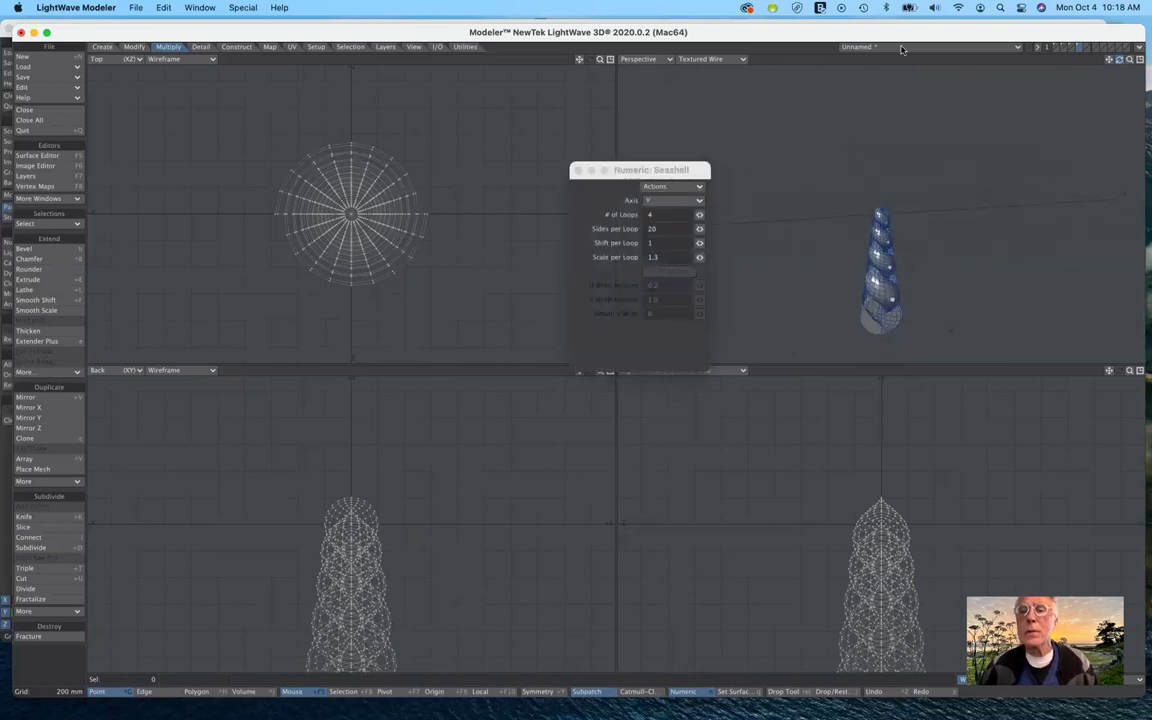
click(717, 58)
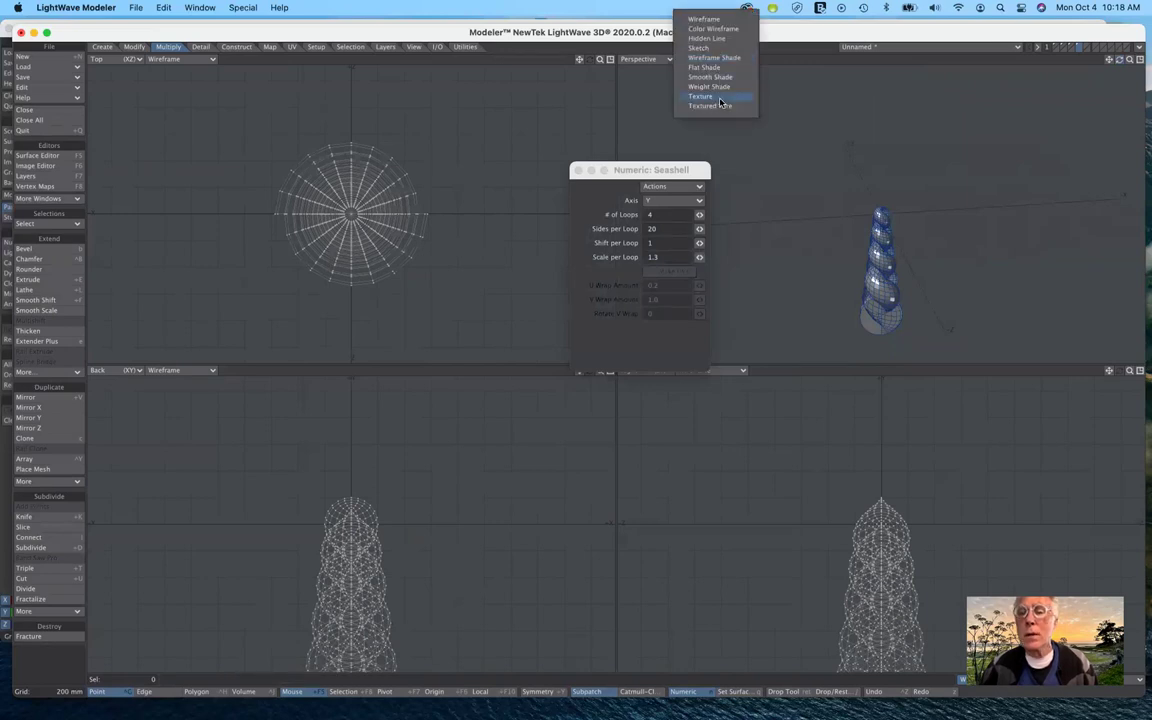
click(719, 97)
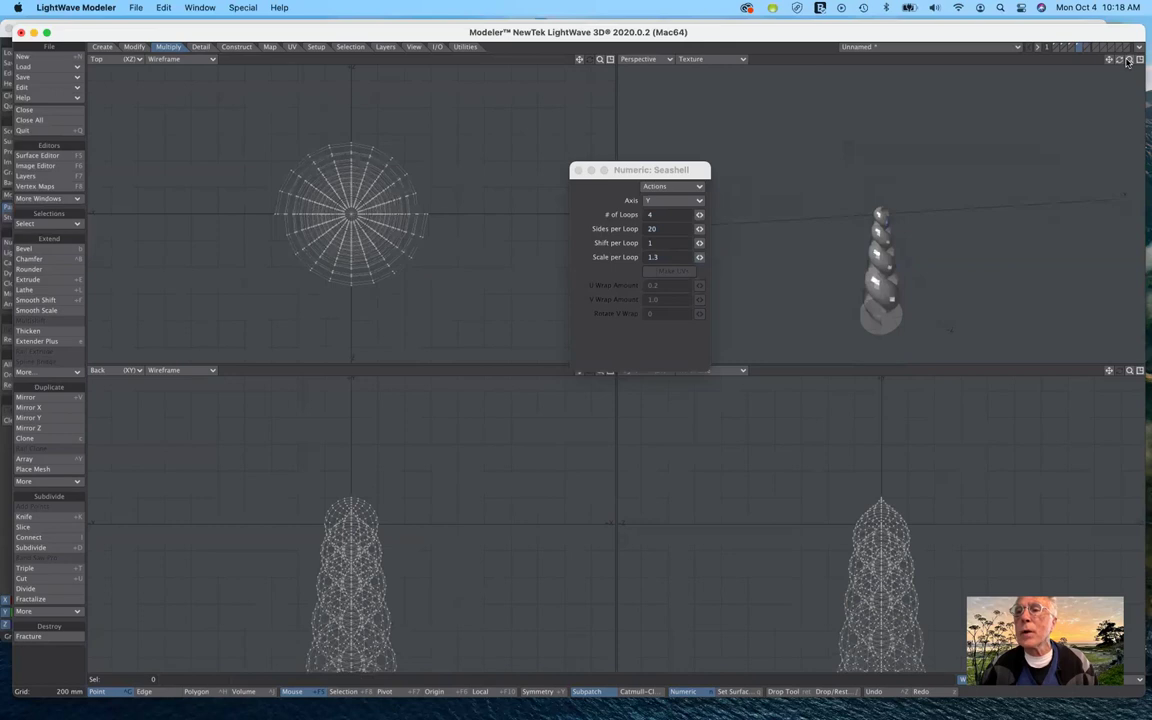
mouse_move(1119, 62)
mouse_down()
mouse_move(1150, 64)
mouse_move(1125, 66)
mouse_move(1112, 86)
mouse_up()
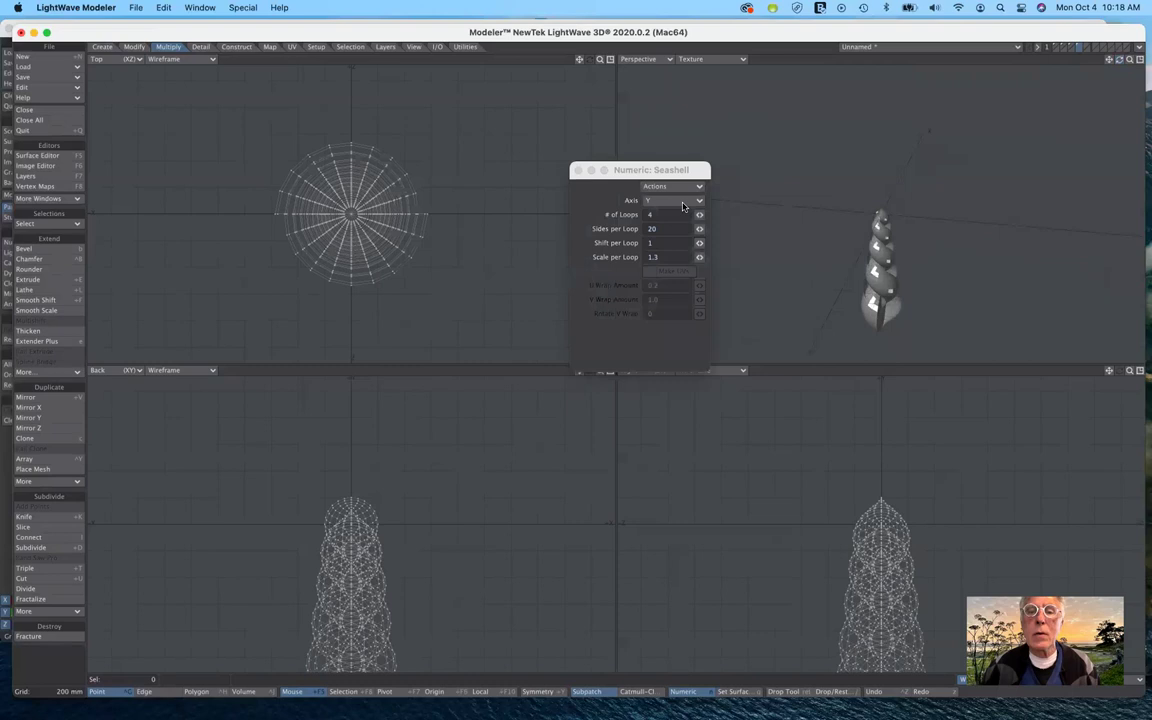
- Change the shell's axis to X and set its Scale per Loop to 1.23
click(683, 206)
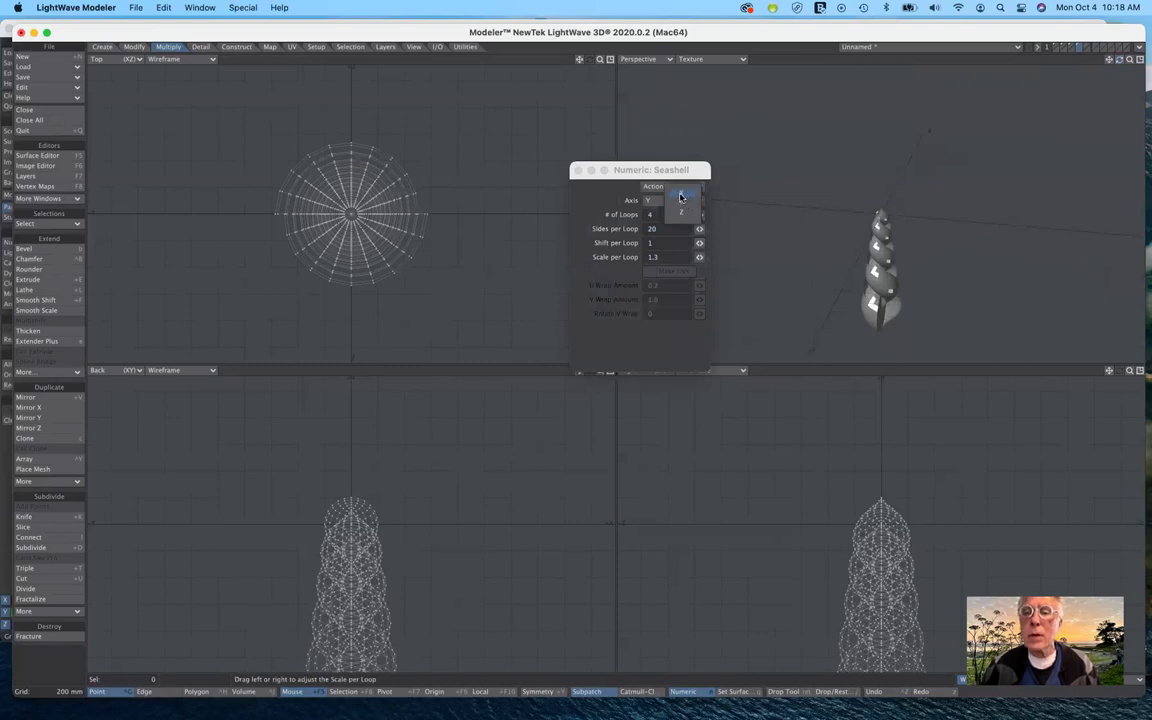
click(680, 196)
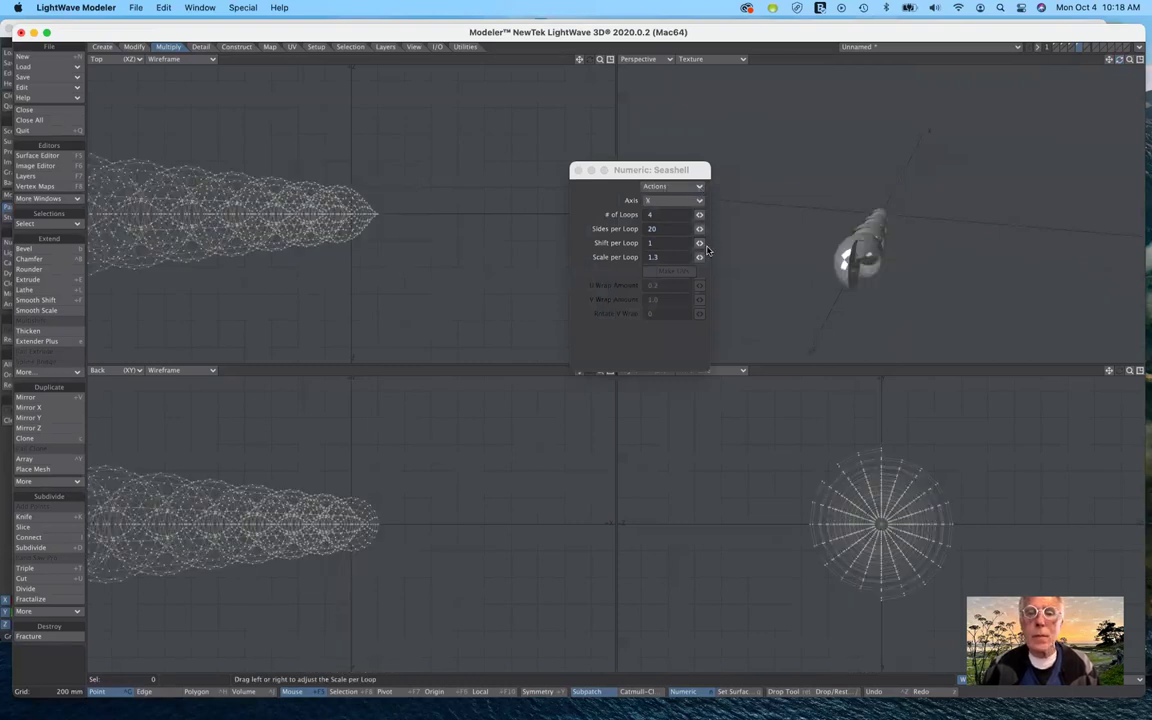
drag(615, 257, 584, 257)
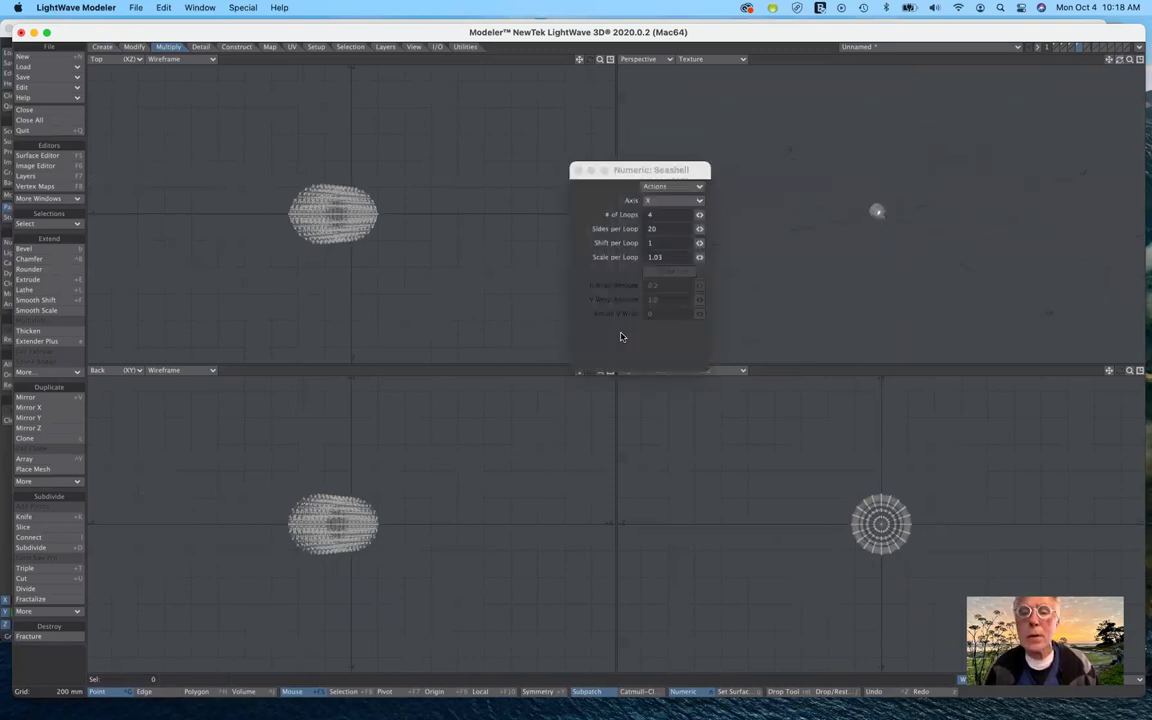
mouse_move(700, 259)
mouse_down()
mouse_move(680, 259)
mouse_move(716, 259)
mouse_up()
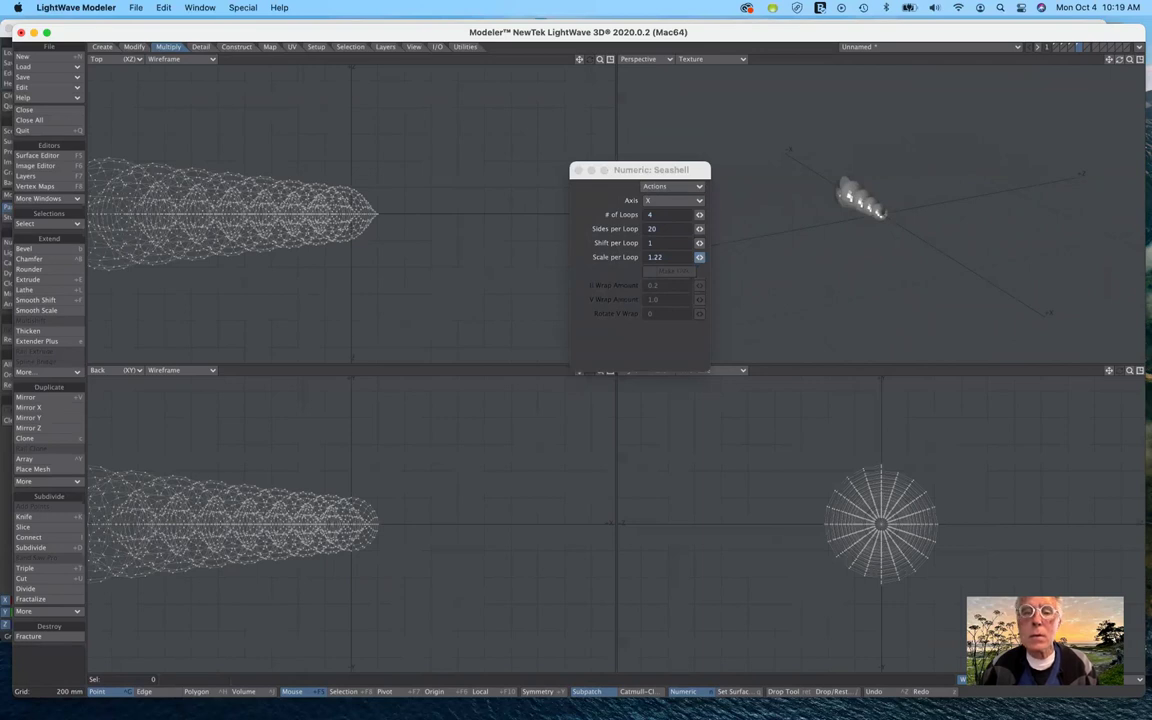
drag(716, 259, 718, 259)
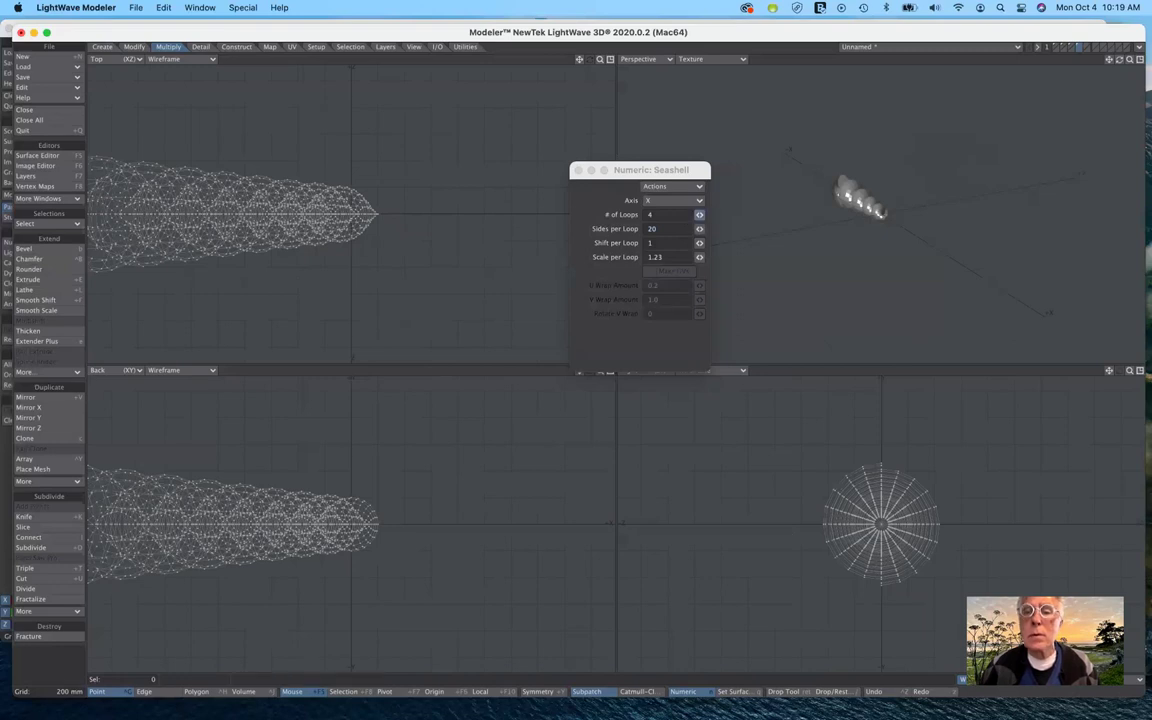
- Reduce the shell to 2 loops and inspect it up close in perspective, clear of the numeric settings
drag(699, 214, 695, 214)
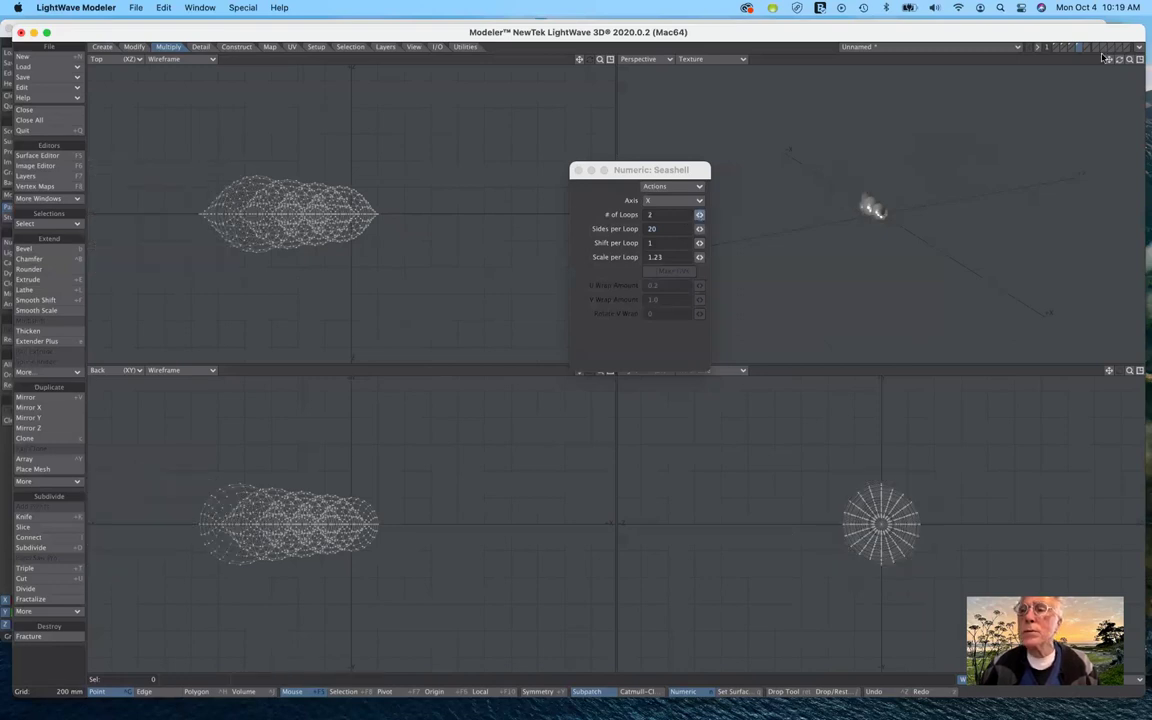
alt+drag(870, 207, 850, 210)
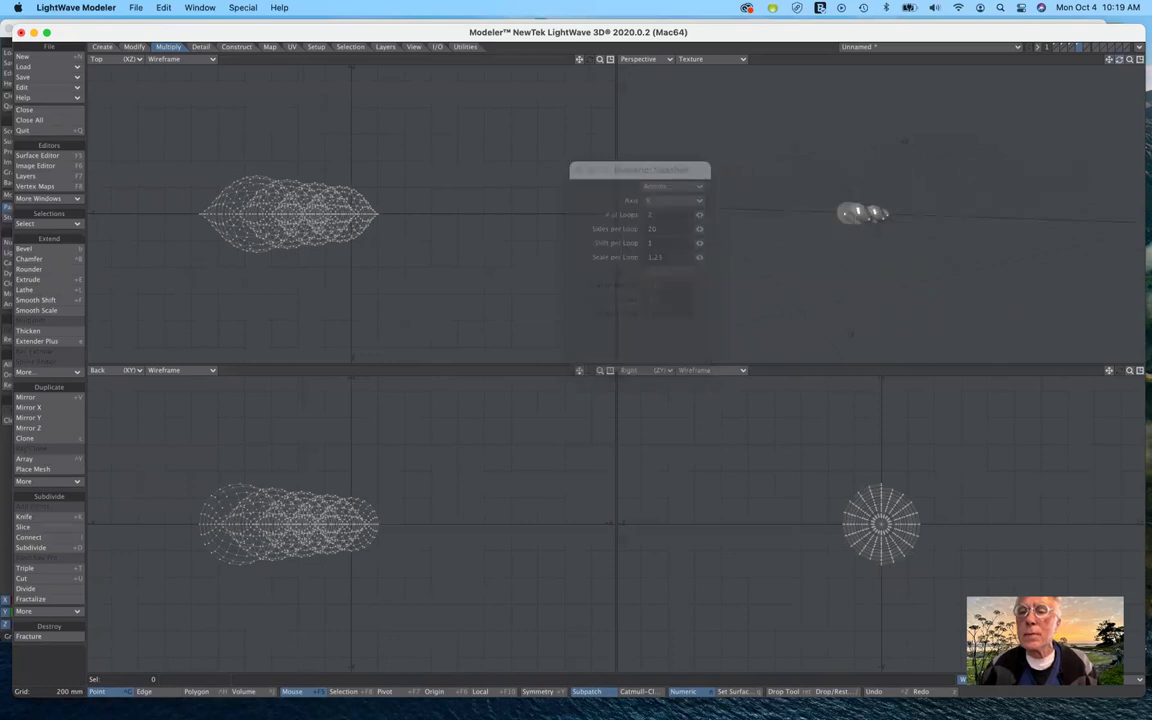
drag(1128, 60, 1118, 63)
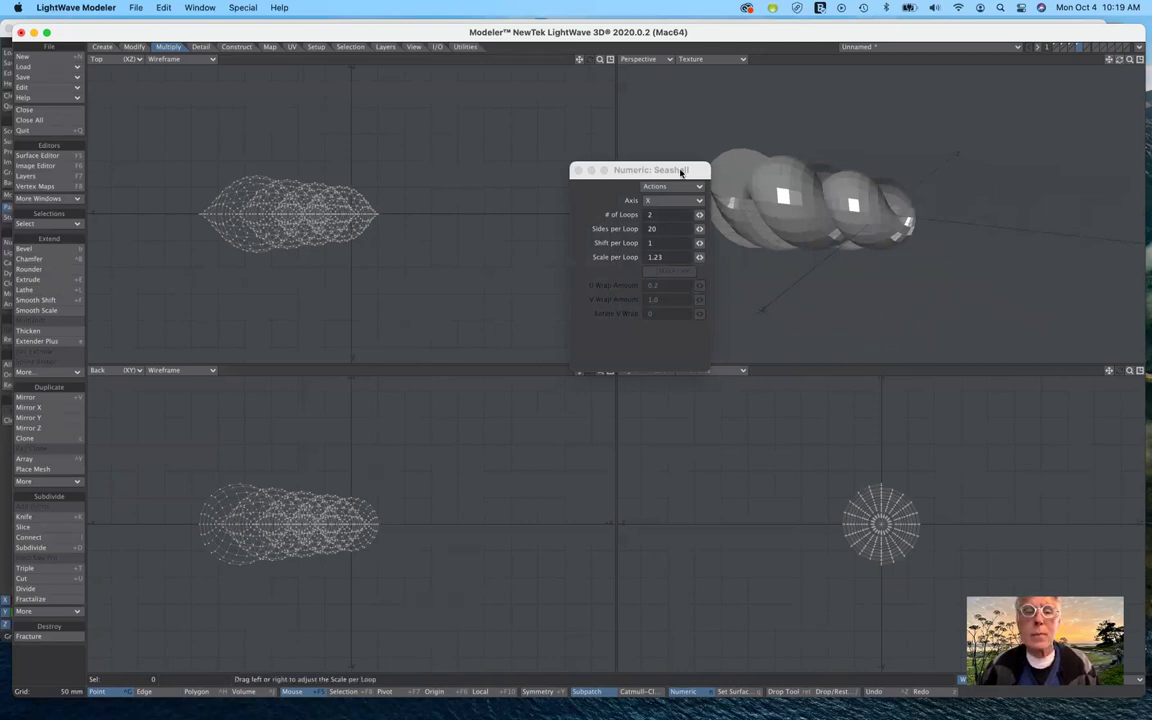
drag(680, 172, 577, 157)
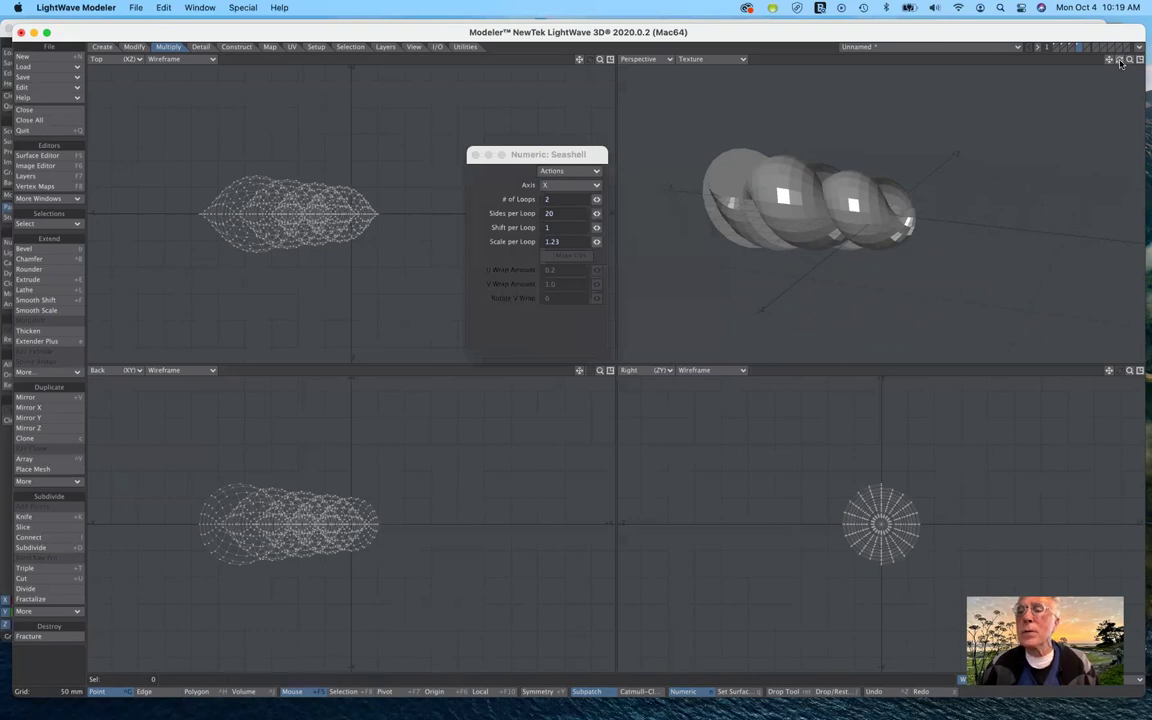
drag(1121, 63, 1008, 103)
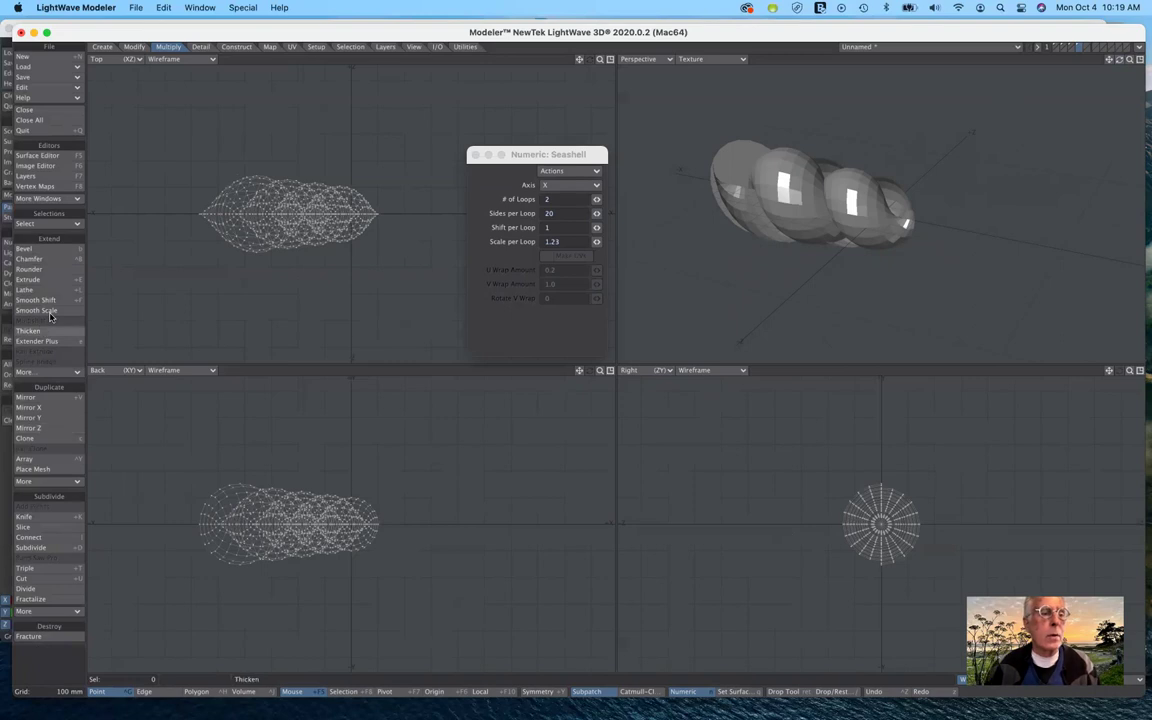
- Release the Seashell tool and convert the shell's three- and four-sided faces to SubPatches
click(65, 373)
mouse_move(65, 373)
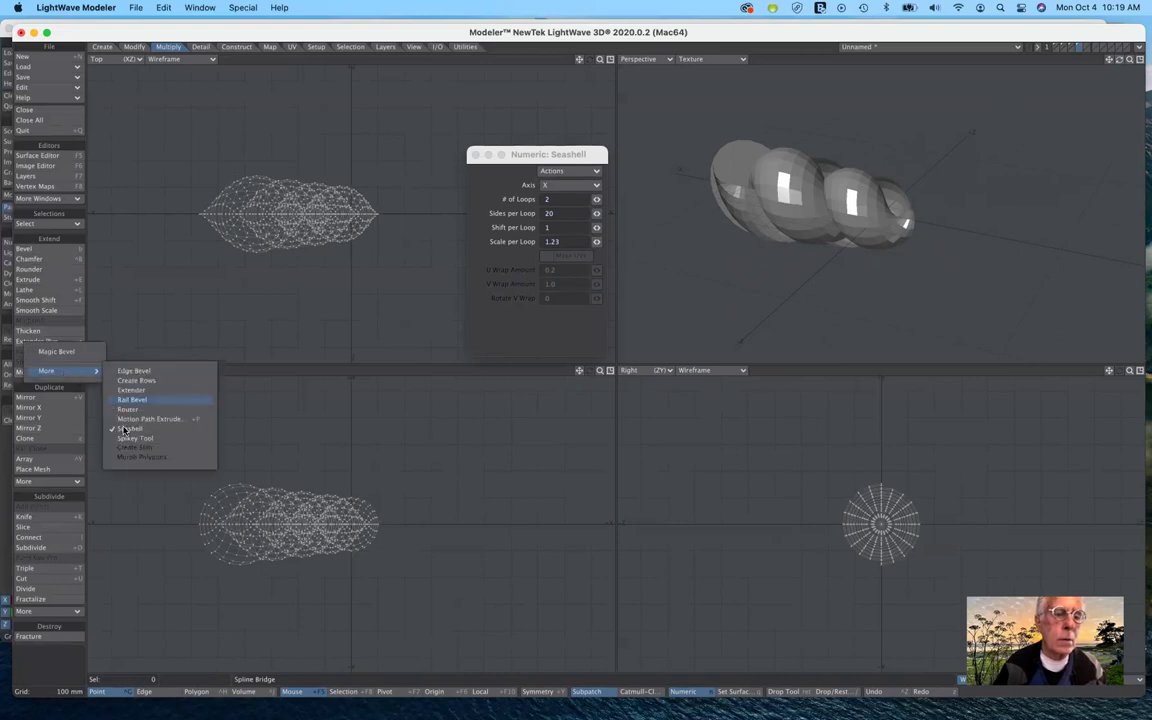
key(space)
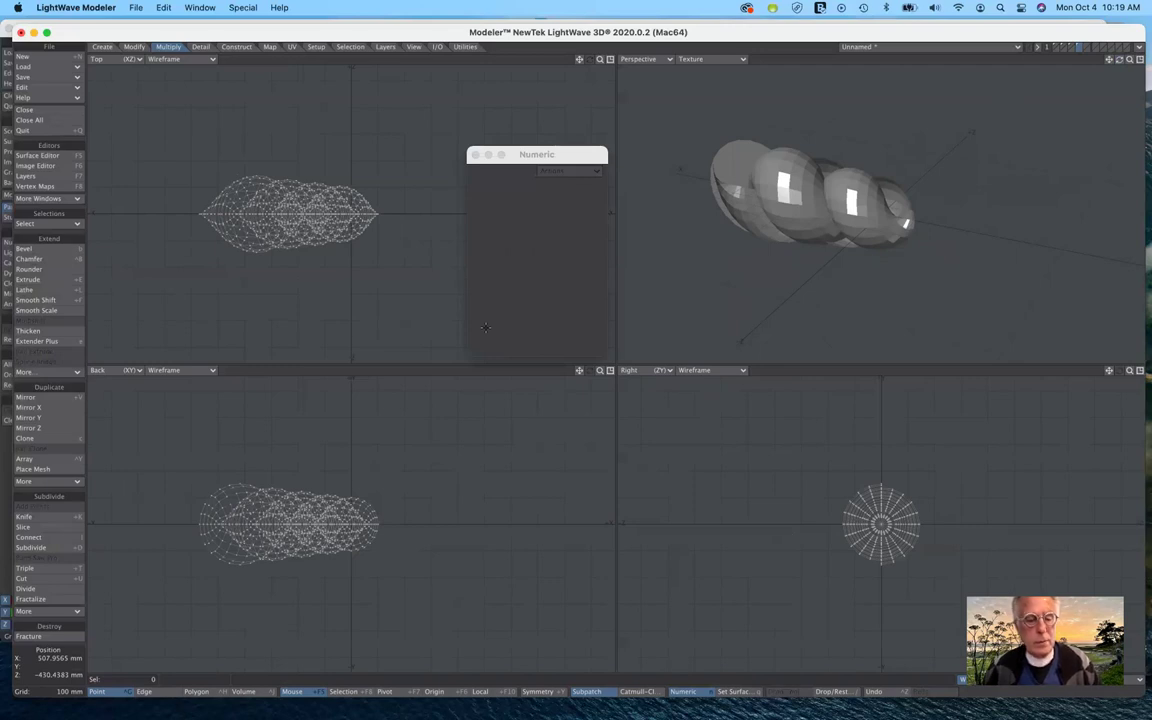
key(Tab)
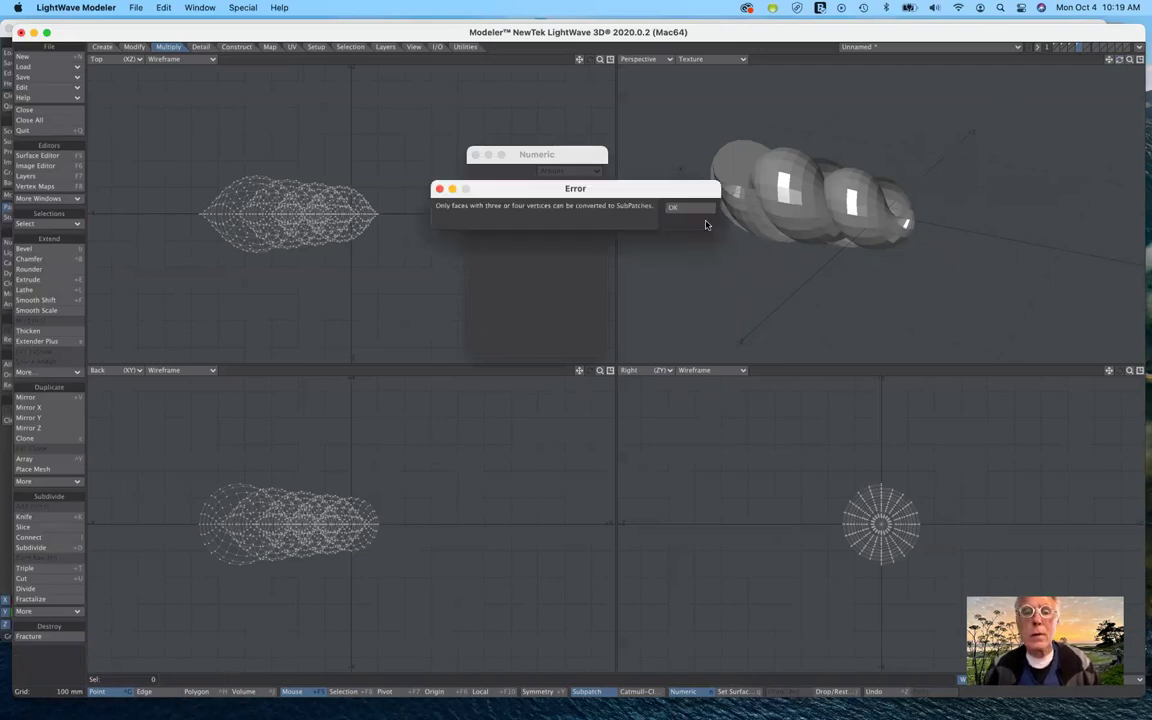
click(697, 211)
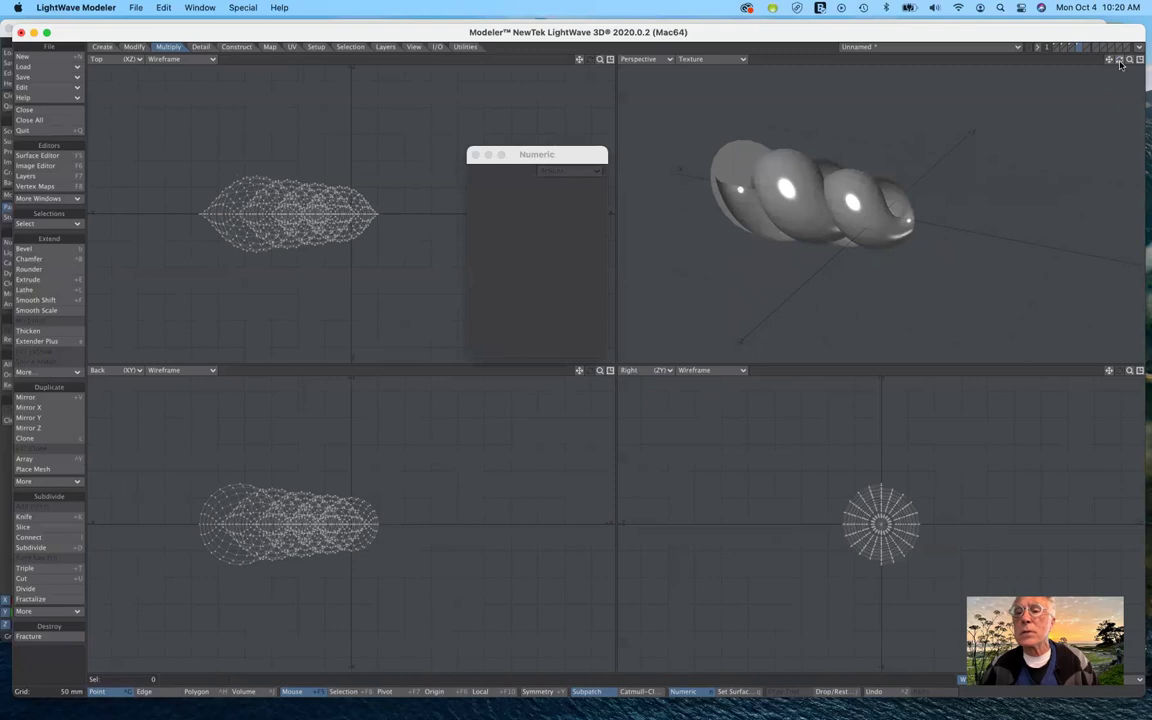
- Examine the smoothed shell's form and its open spiral ends from several angles in perspective
key(n)
key(w)
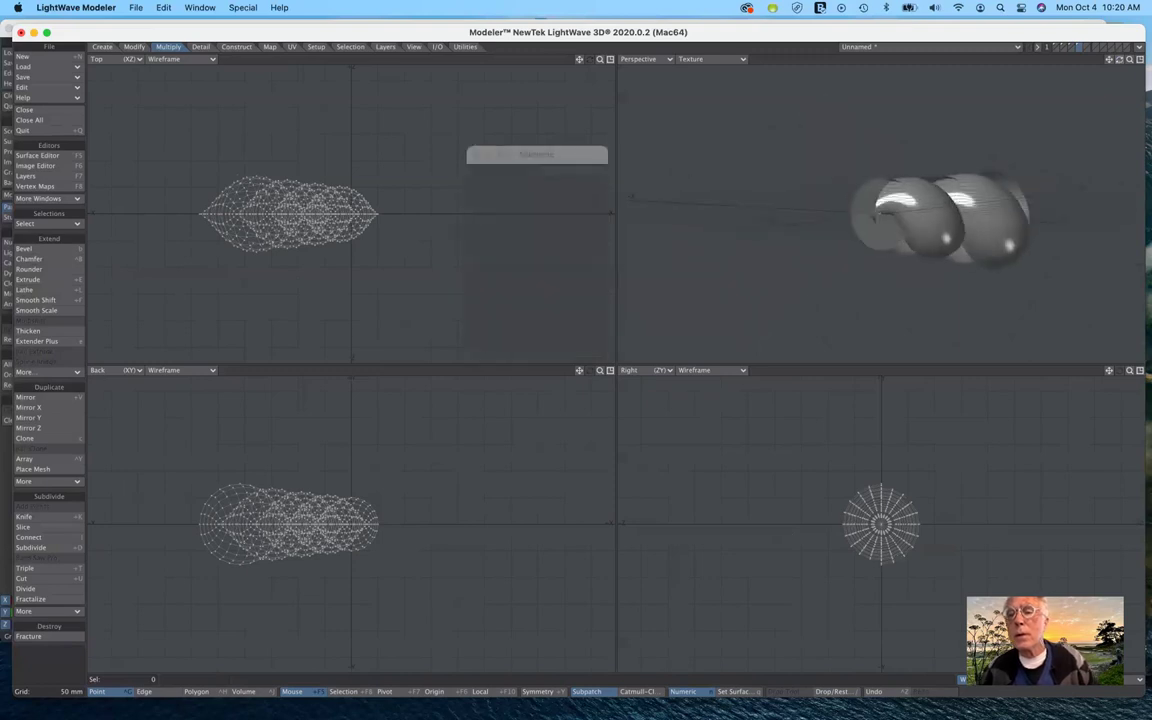
key(Left)
key(Left)
key(Left)
key(Left)
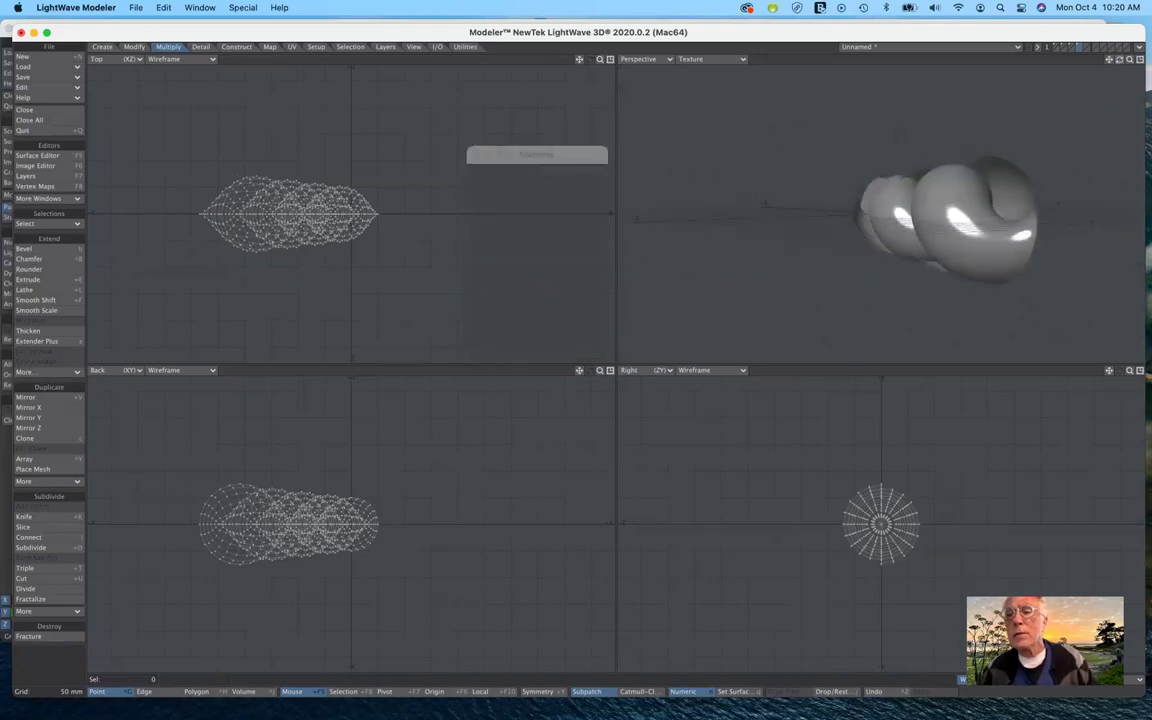
key(Right)
key(Right)
key(Right)
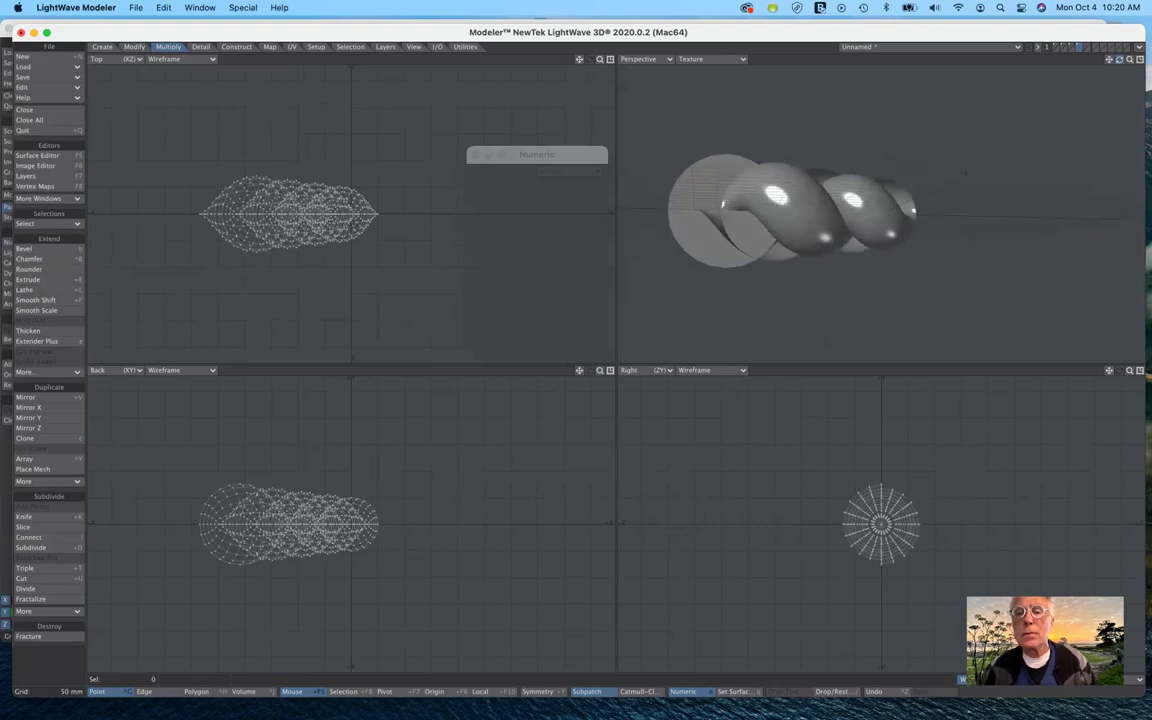
key(Right)
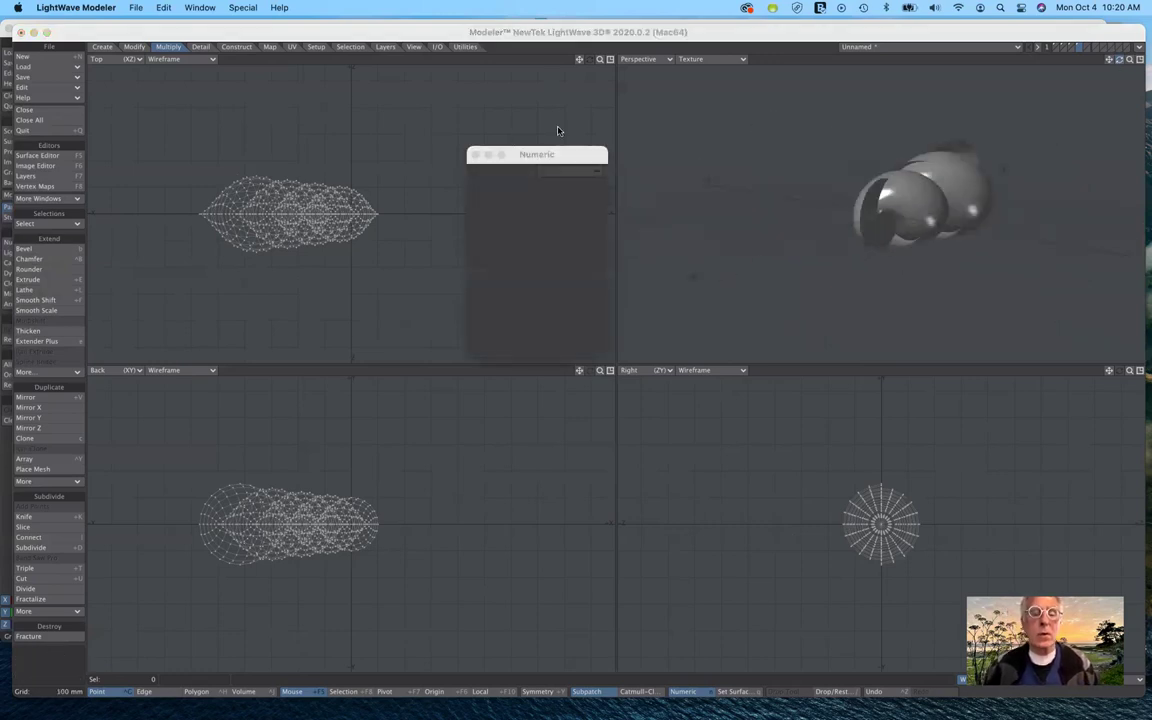
- Cut the shell from its layer and switch to the layer holding the spiked ball
key(super+x)
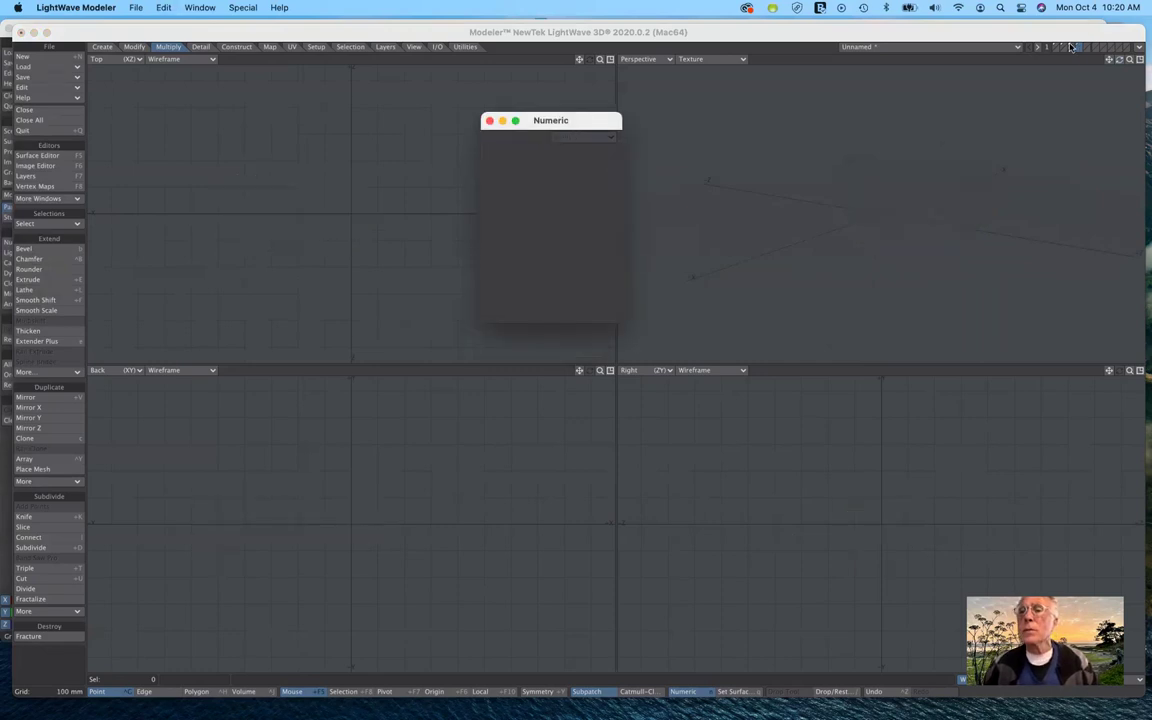
click(1057, 72)
key(super+v)
key([)
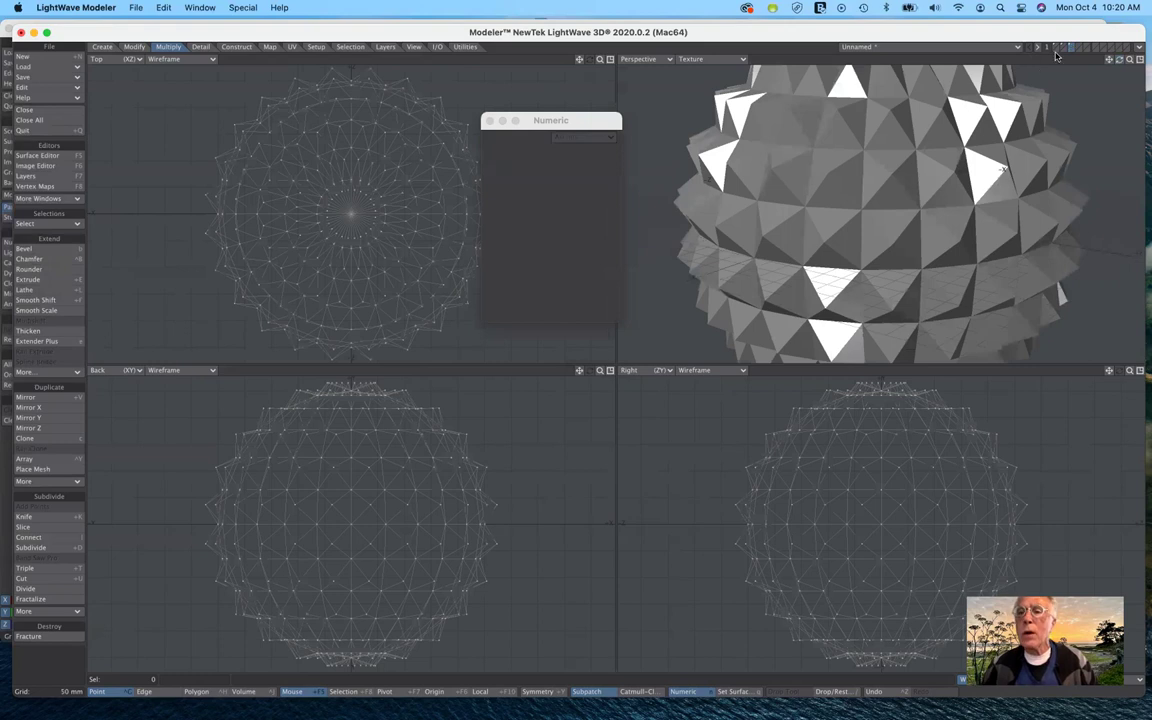
- Clear the spiked ball and the rail-extruded tube from their layers and switch to the empty first layer
key(super+z)
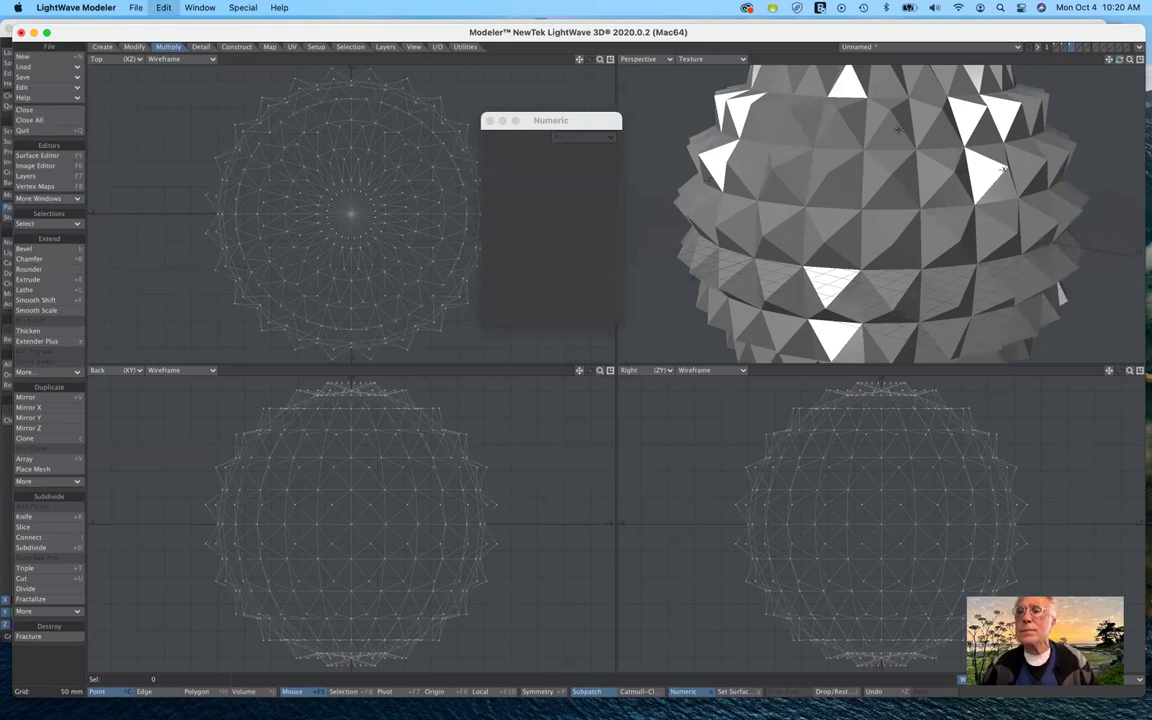
key(super+z)
click(1060, 47)
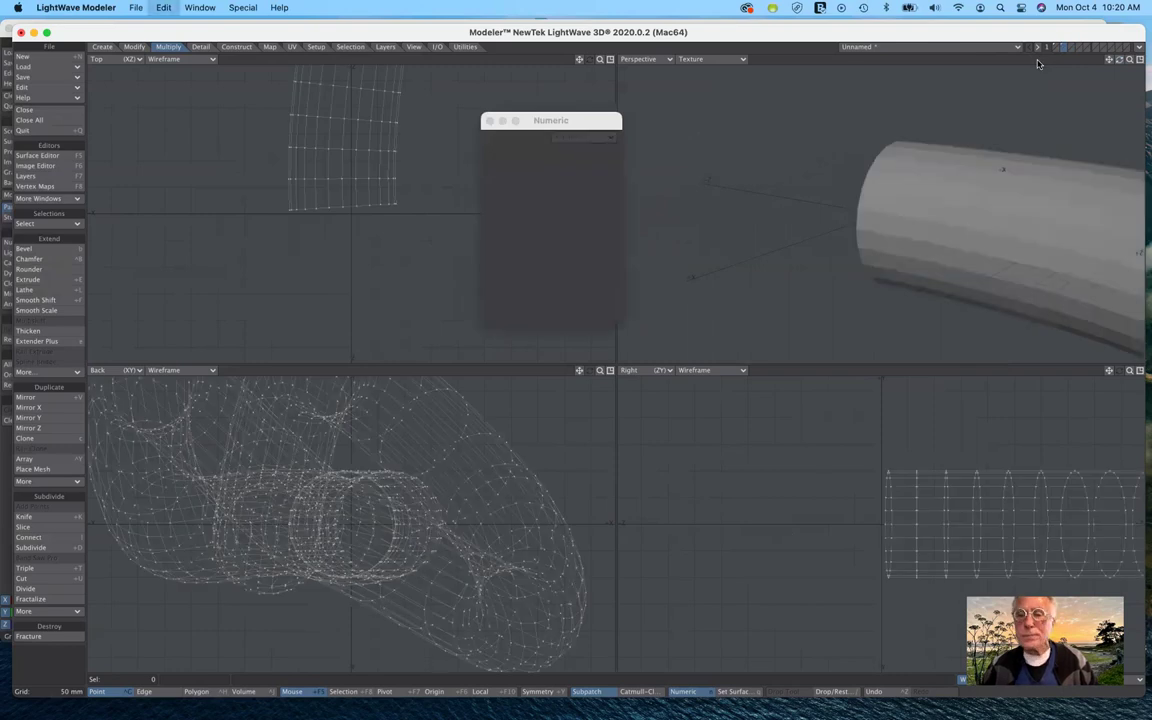
click(1052, 47)
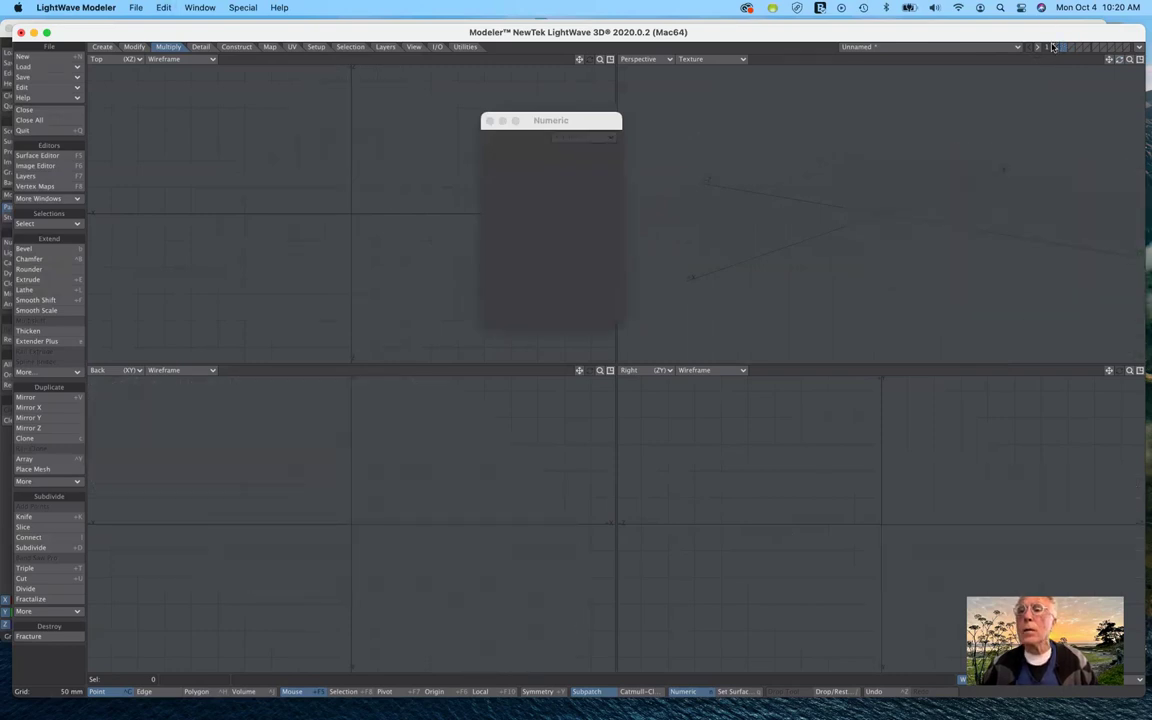
click(1048, 48)
key(super+c)
click(1048, 47)
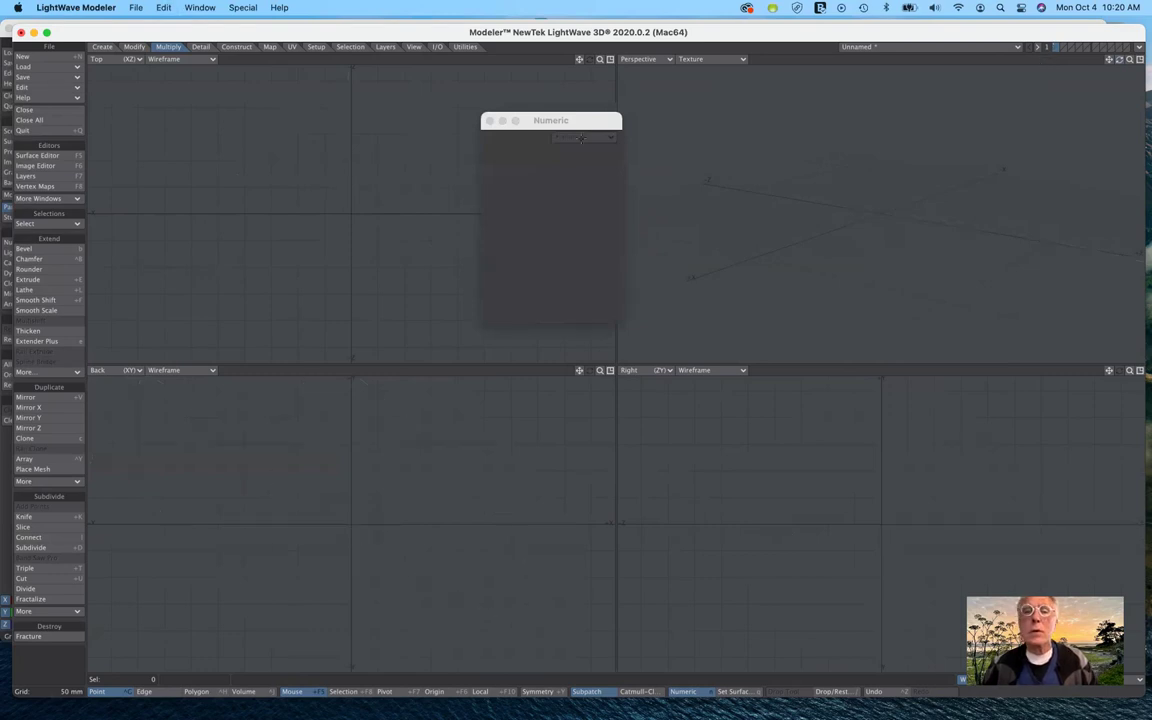
- Create a 1 m cube centred at the origin from the Box tool's reset values, keeping one segment
drag(597, 121, 805, 229)
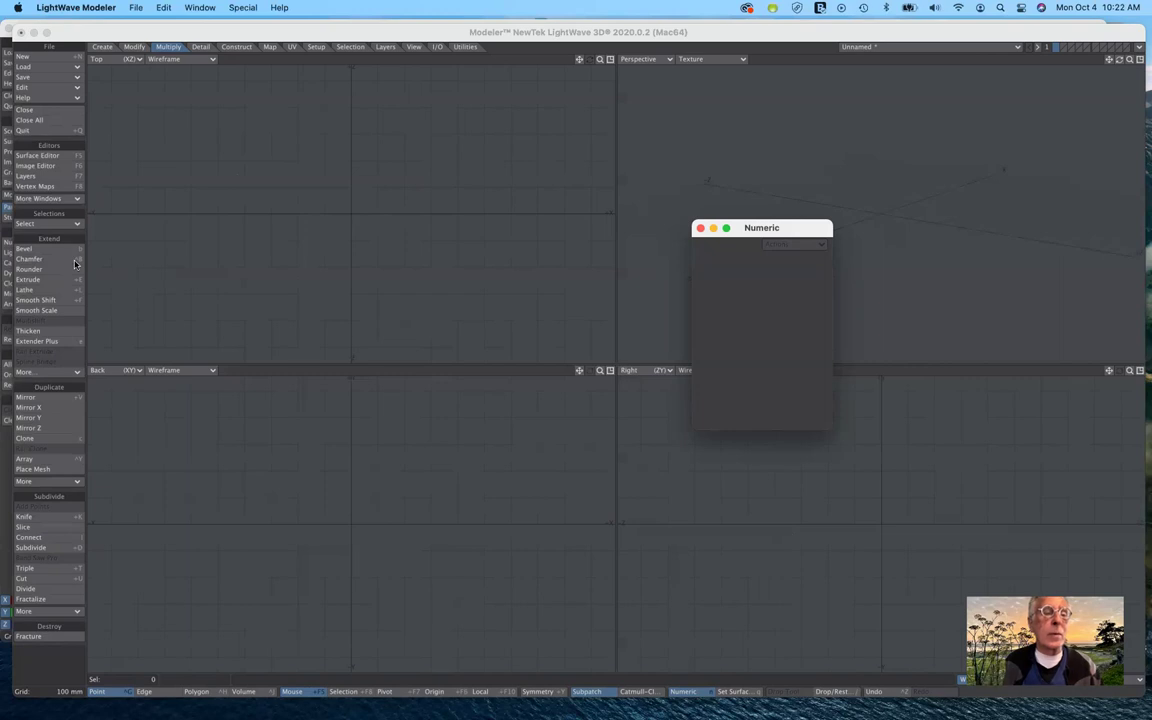
click(102, 47)
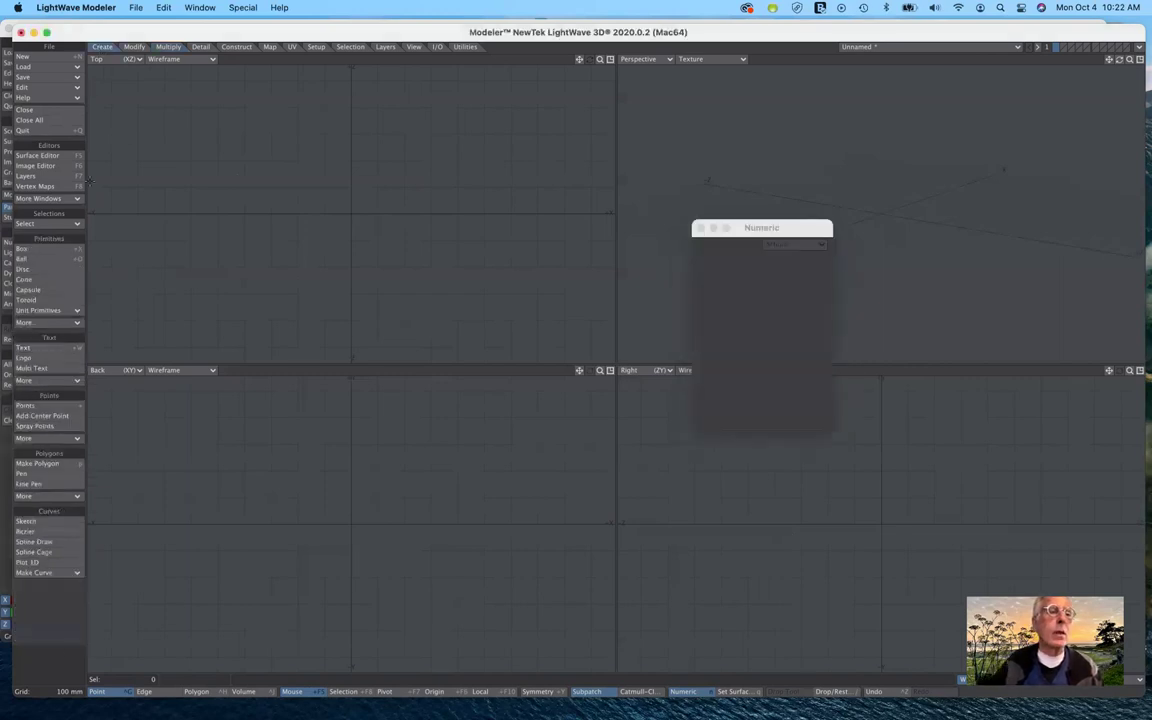
click(54, 253)
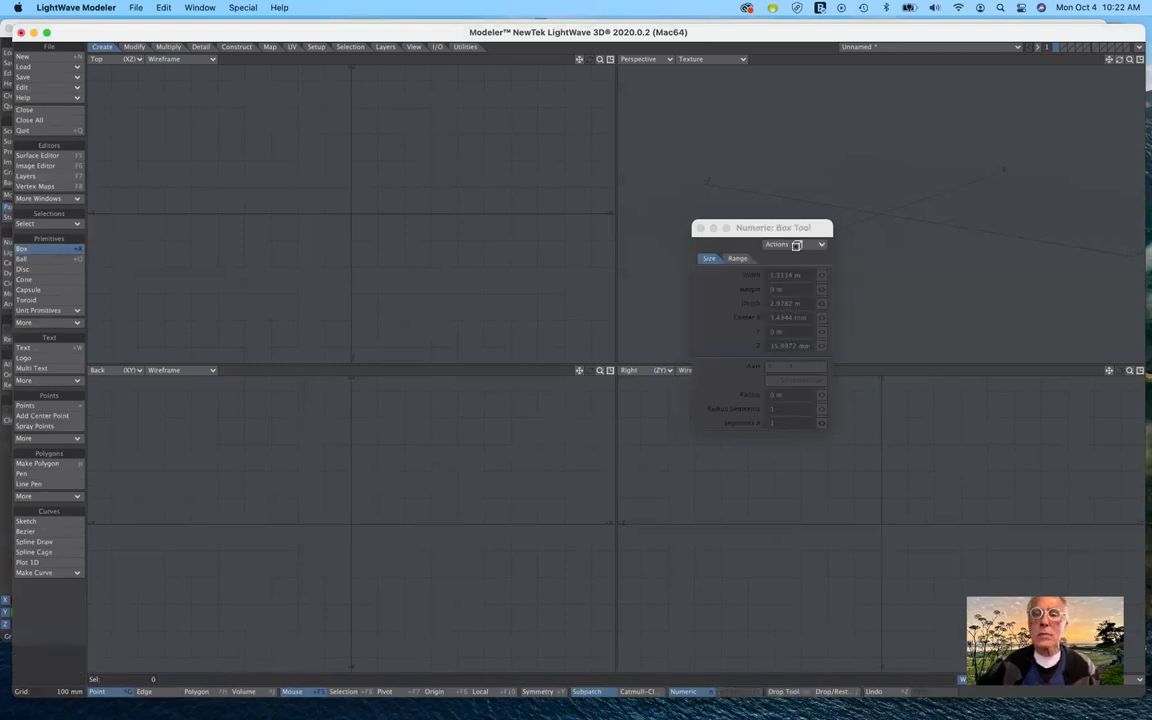
click(795, 246)
click(796, 258)
click(805, 262)
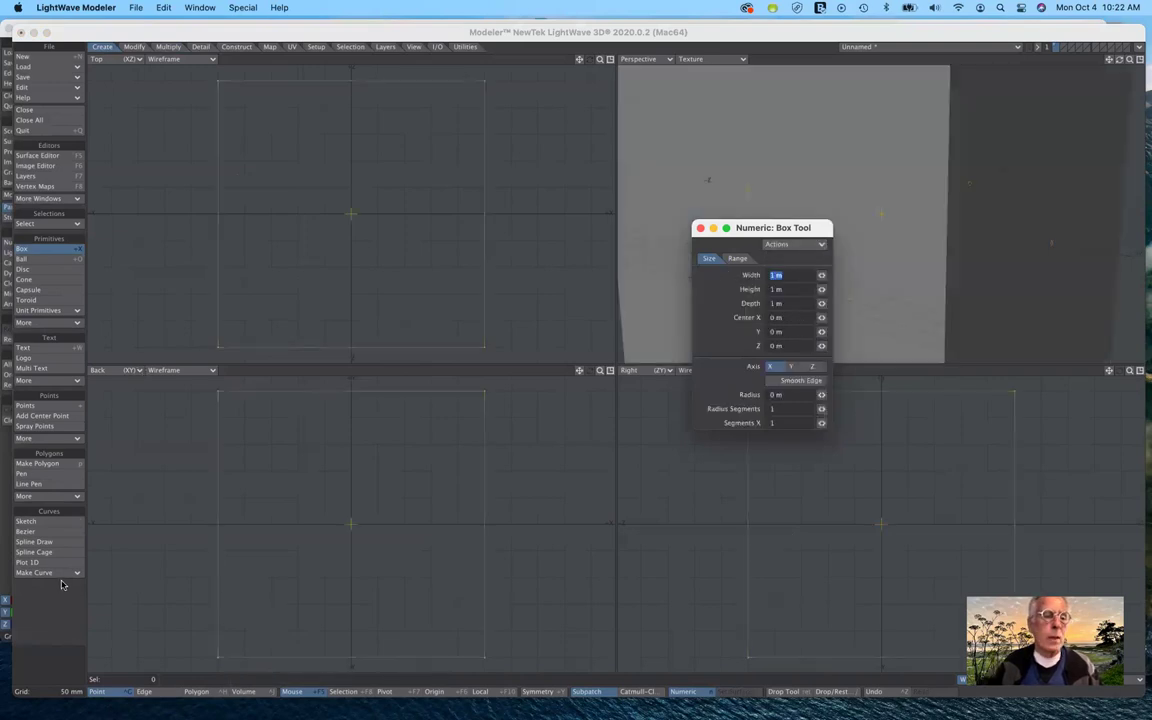
click(64, 252)
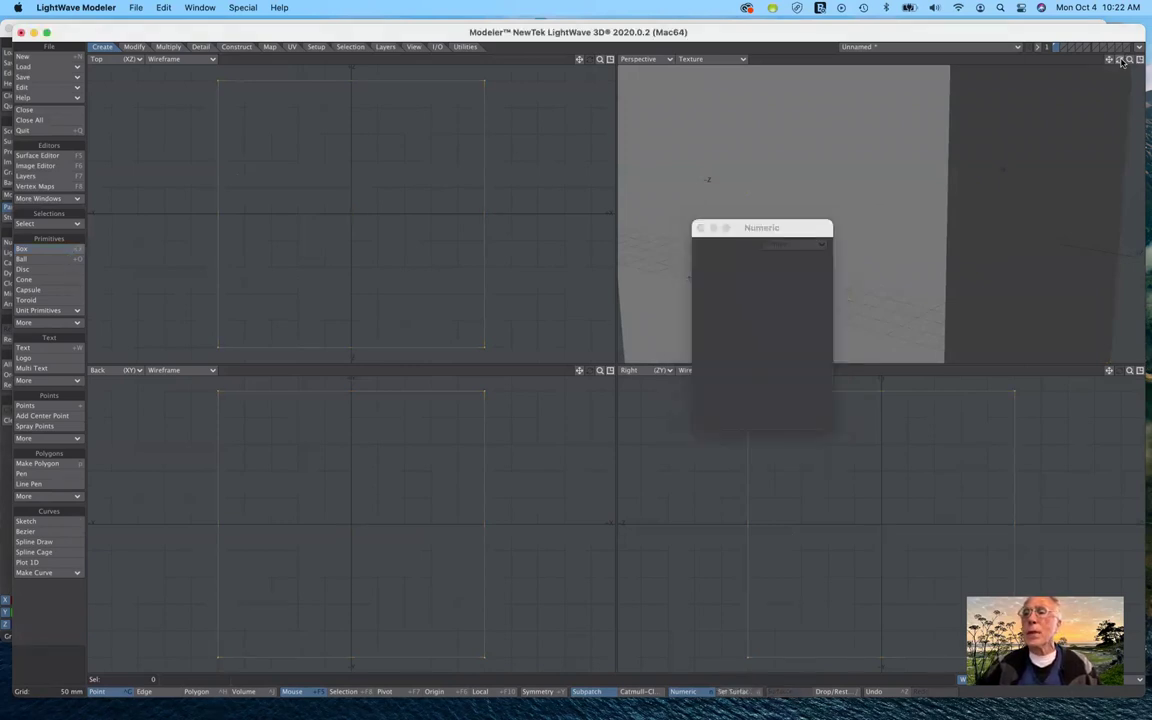
- Assign the cube a non-default surface named "box" with the dark yellow colour 191, 143, 0
scroll(880, 210, down, 5)
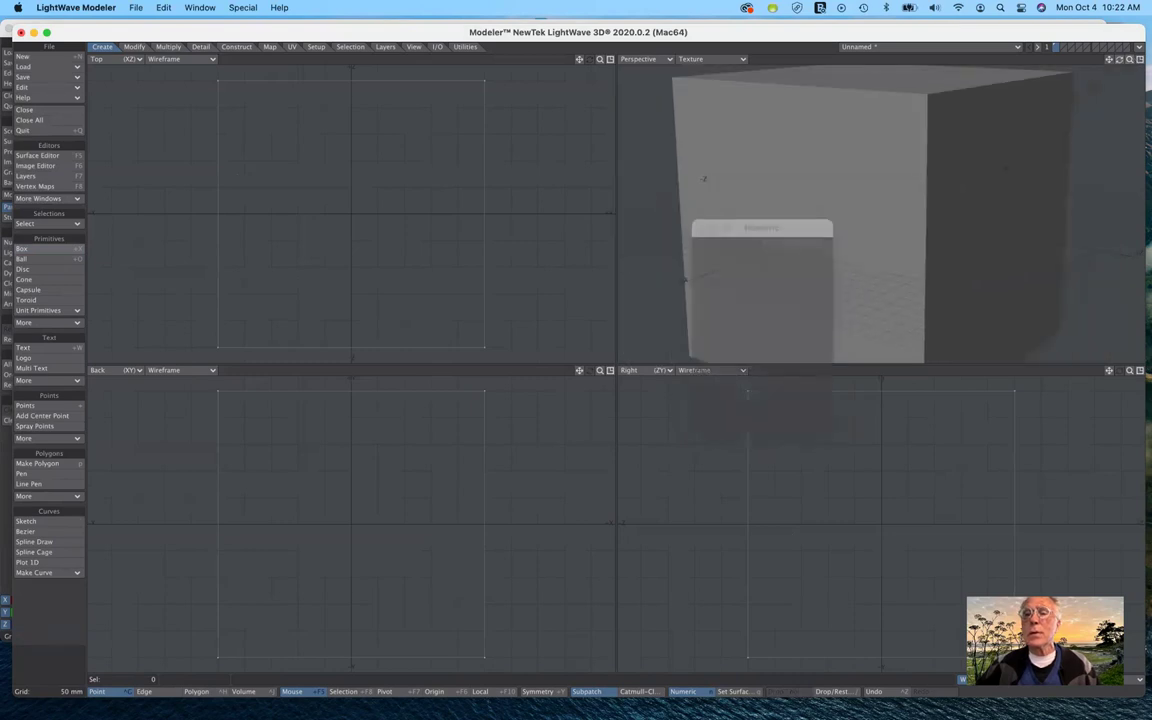
scroll(880, 210, down, 2)
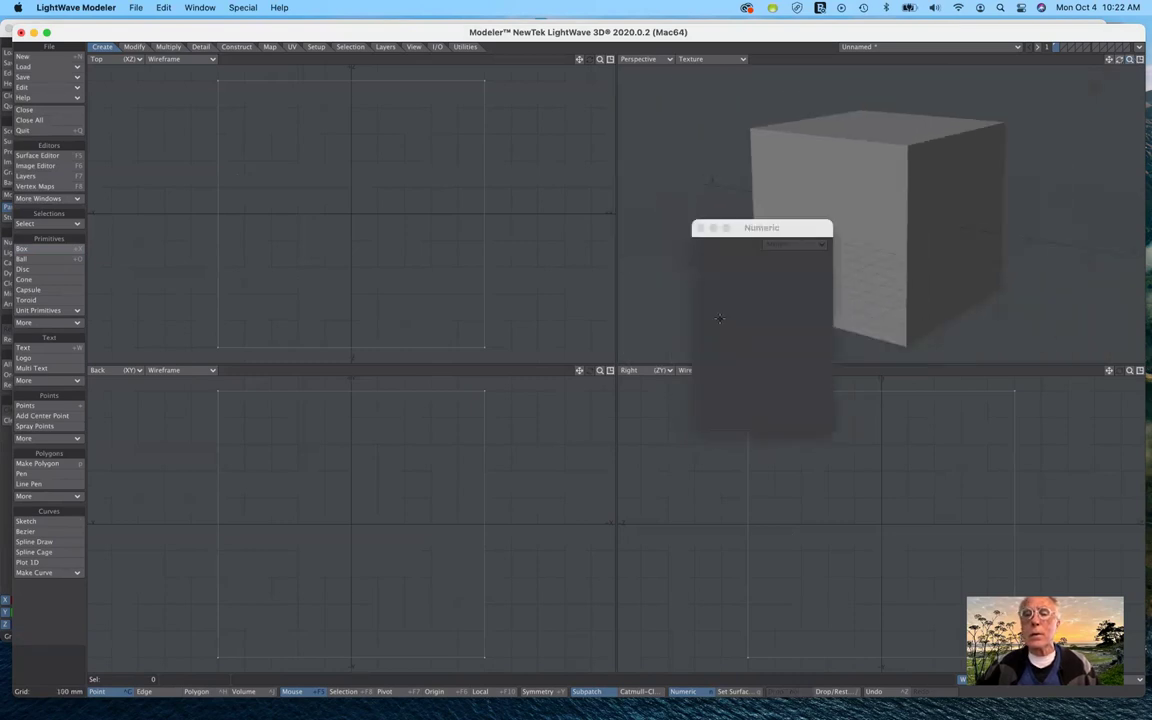
drag(743, 229, 632, 131)
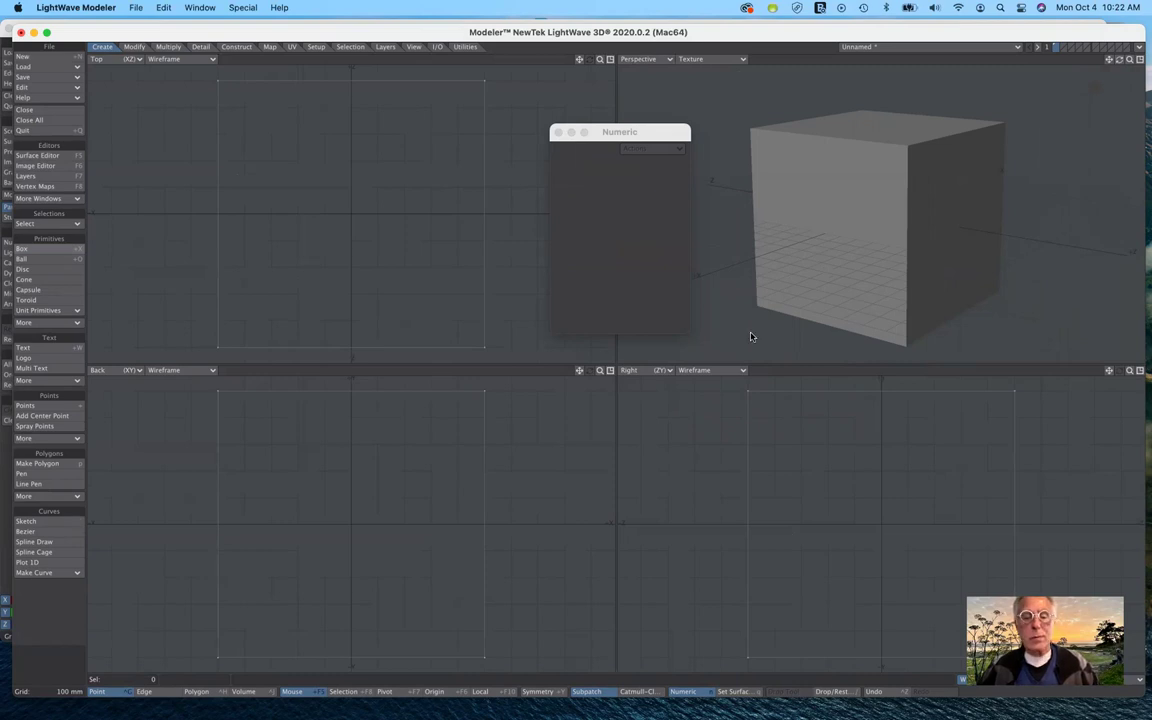
key(q)
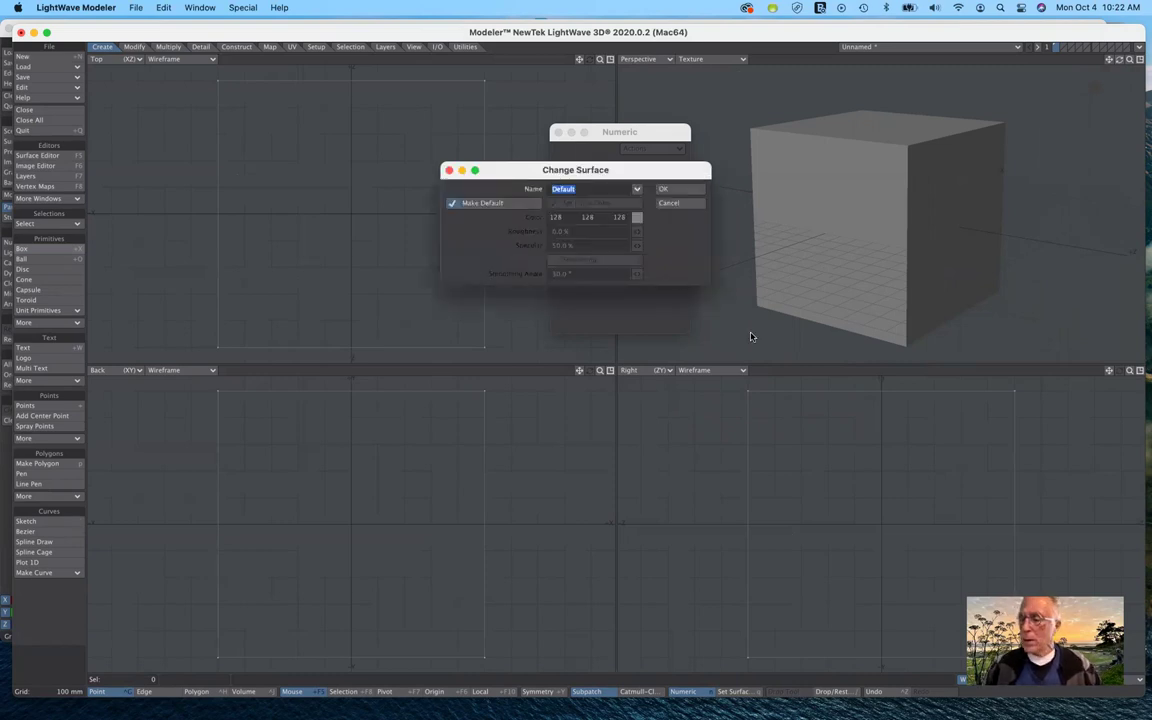
click(451, 204)
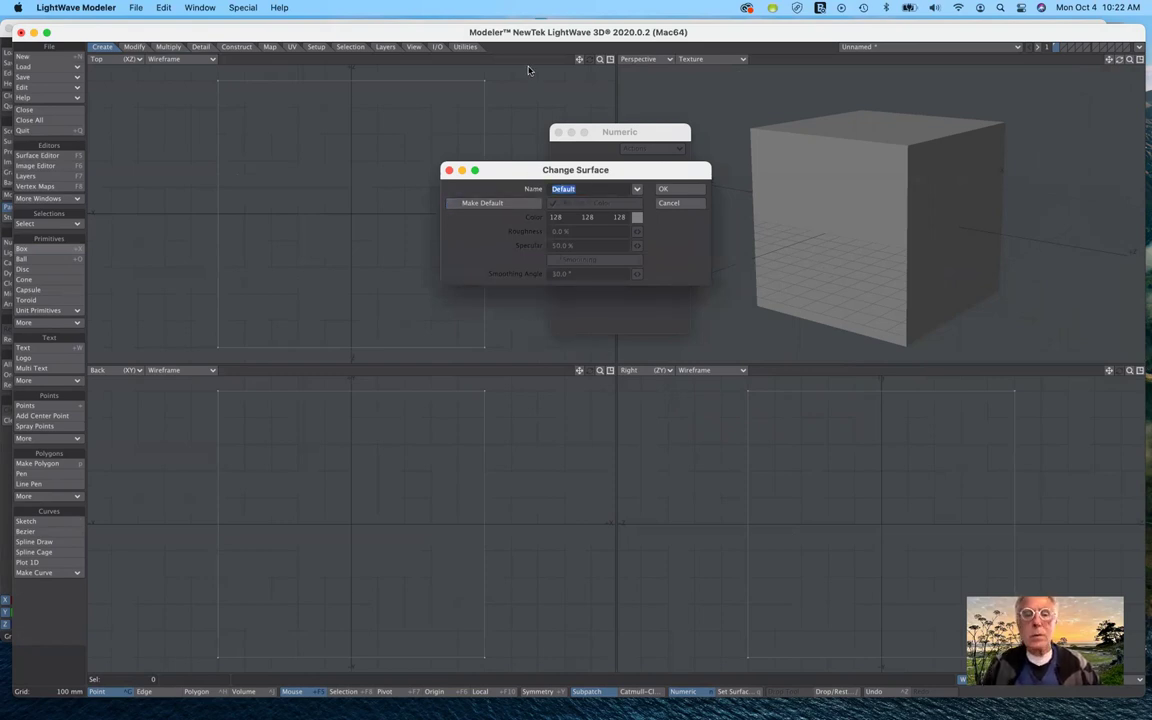
text(box)
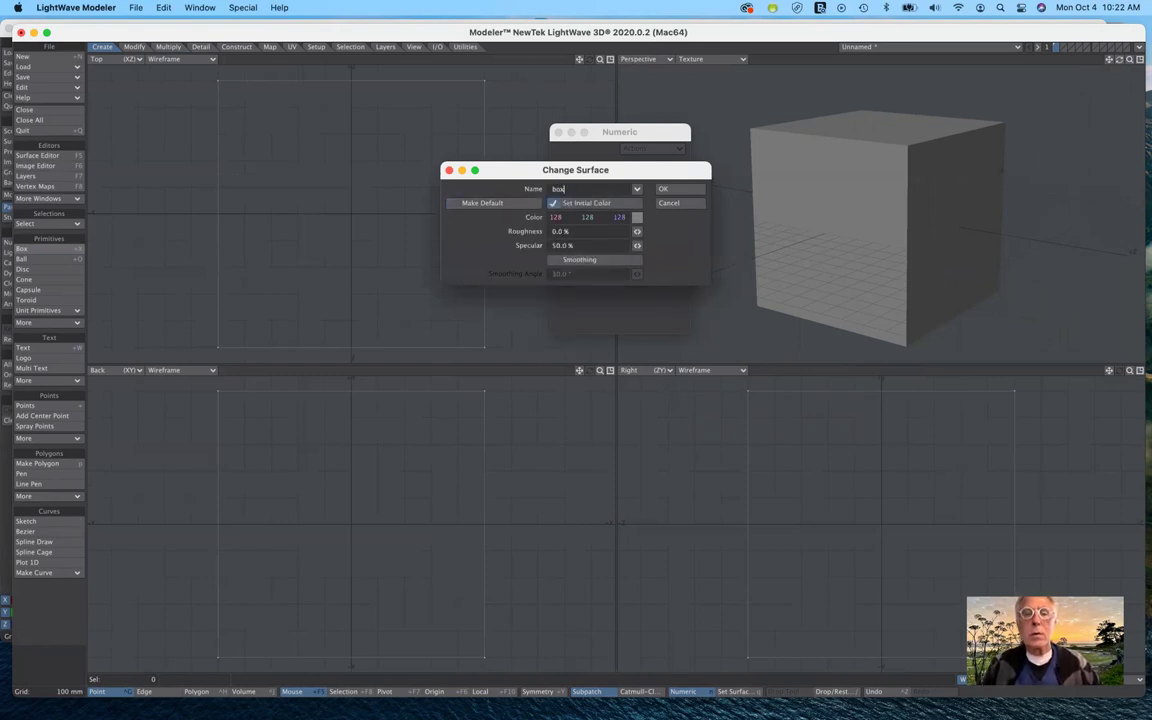
click(637, 218)
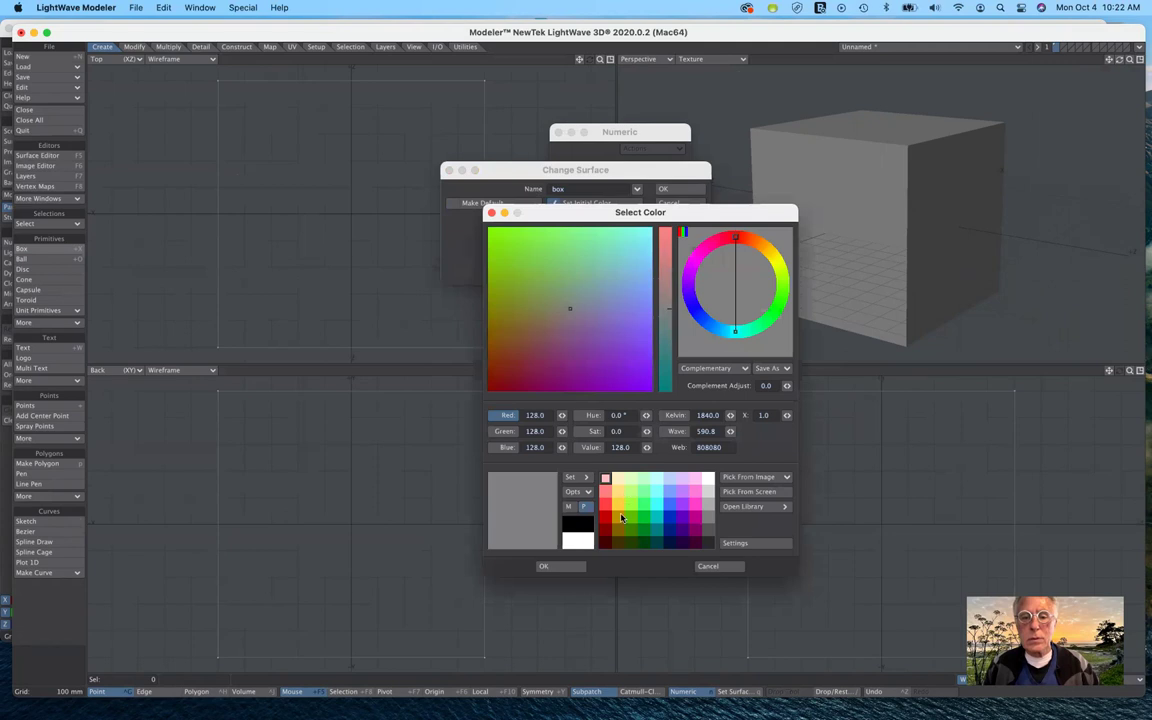
click(619, 517)
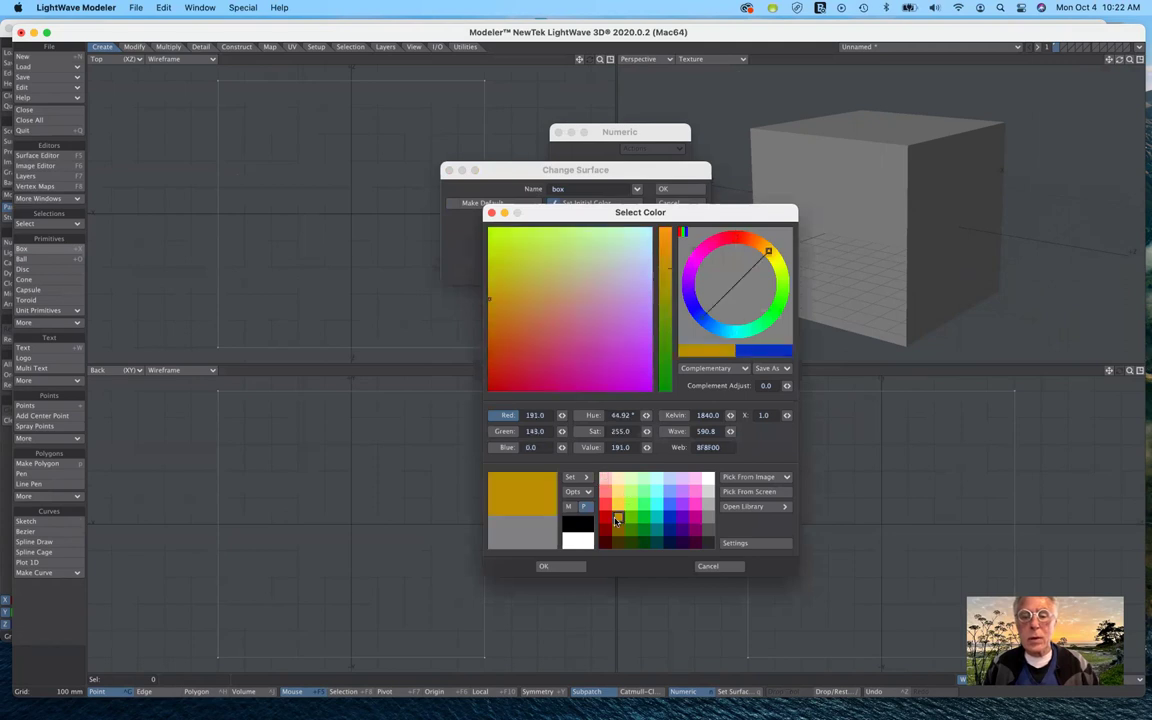
click(565, 568)
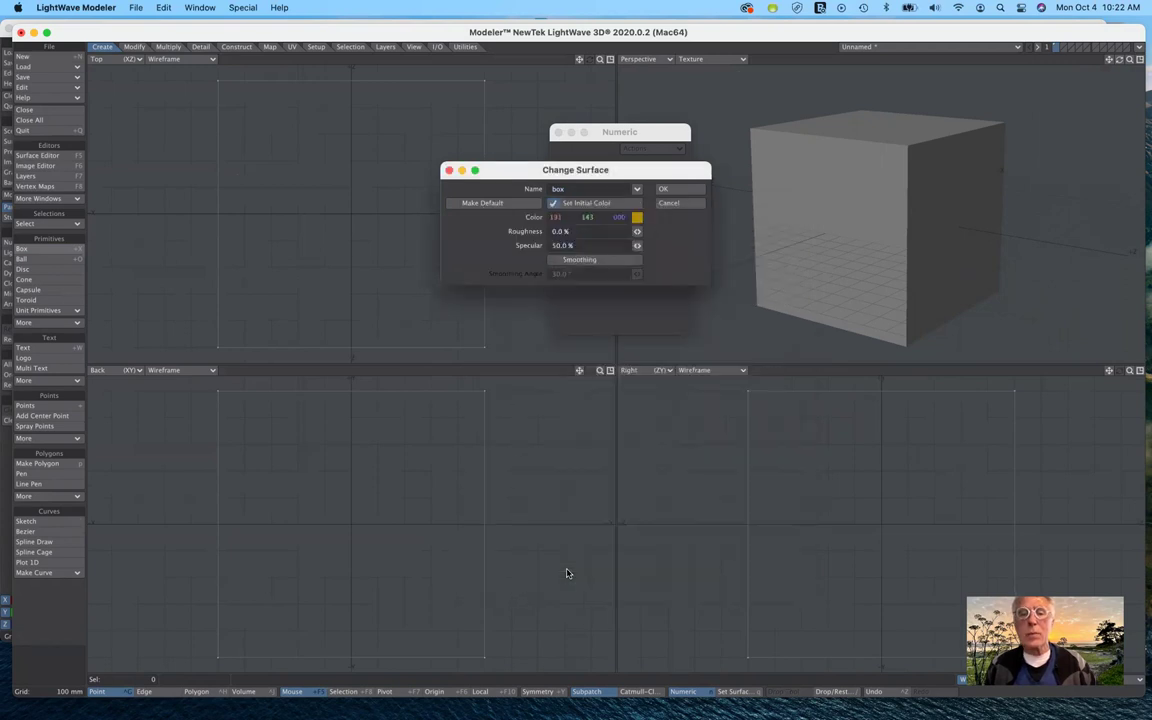
click(664, 189)
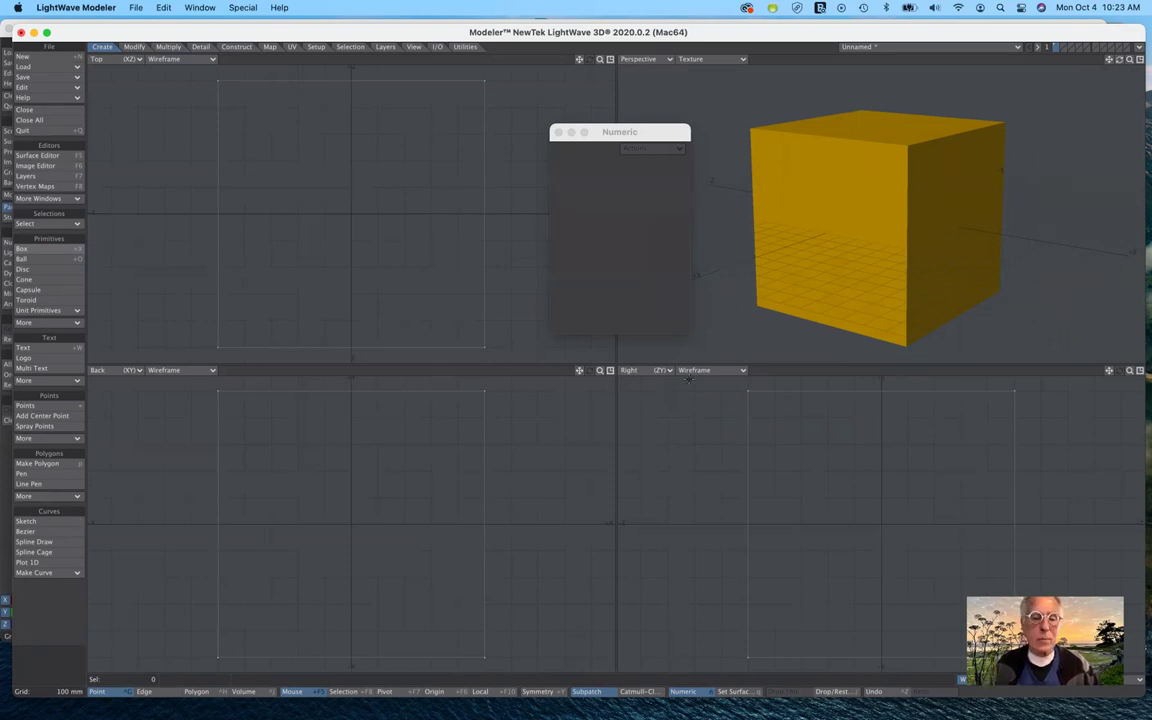
- Set the action center to Selection and give the cube's front-facing polygon a surface named "window" coloured green 62, 255, 111
click(345, 691)
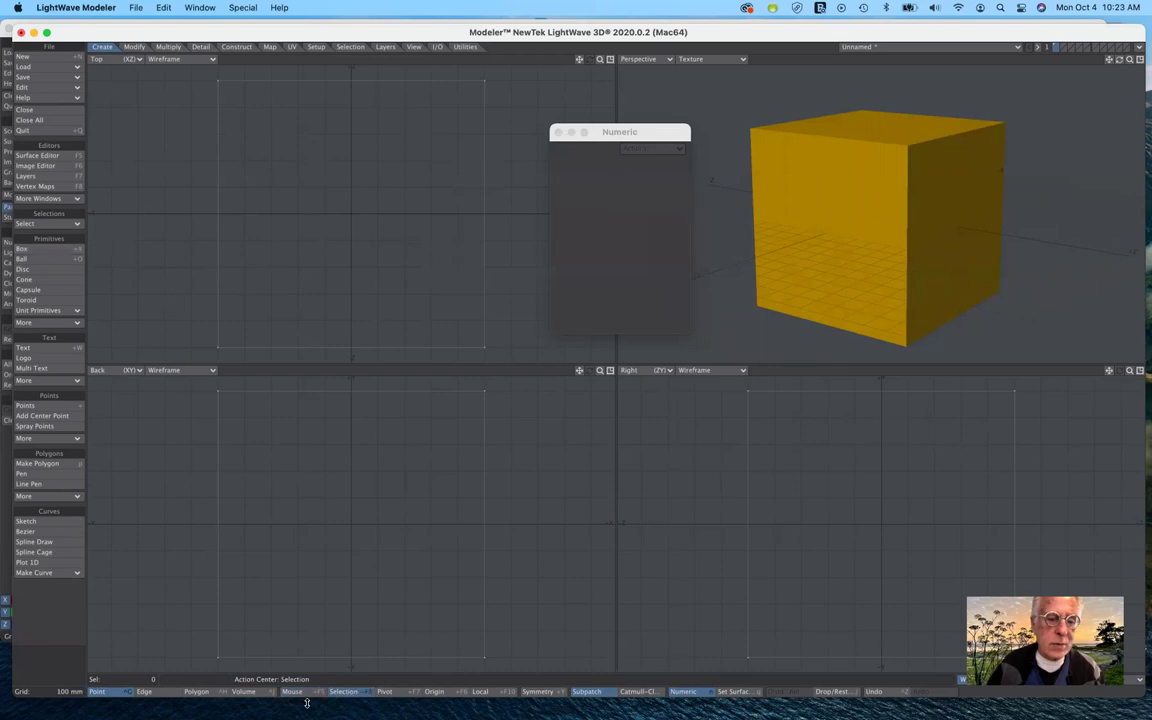
click(197, 692)
click(791, 290)
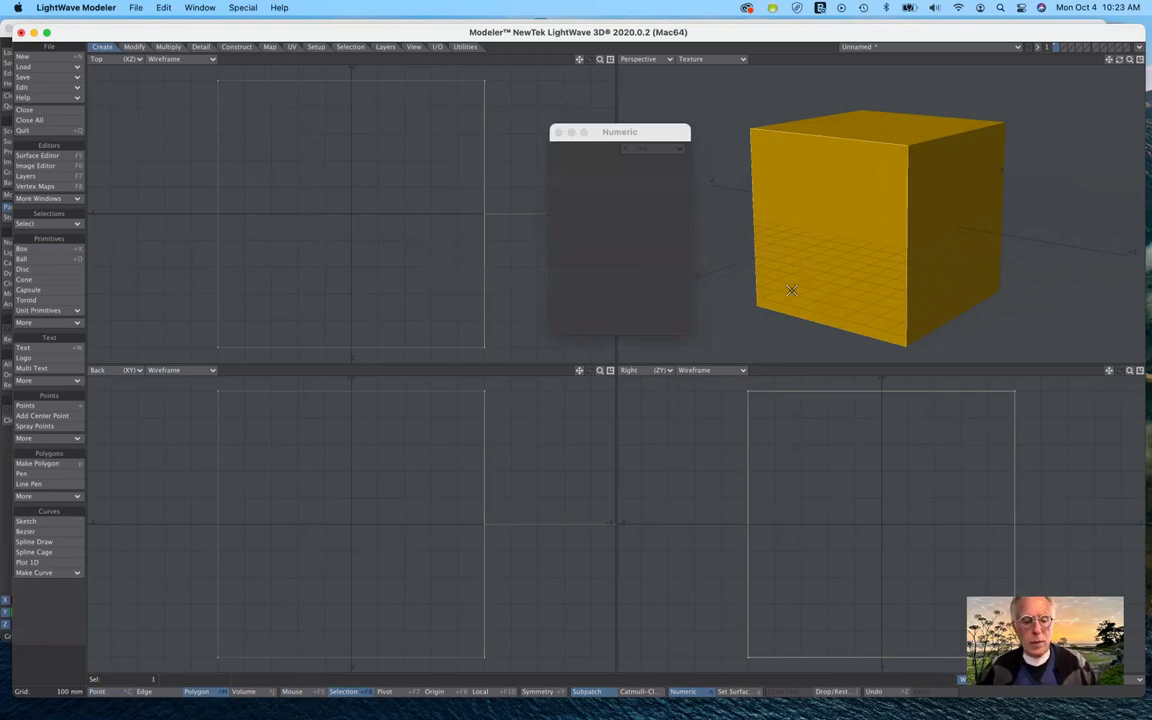
key(q)
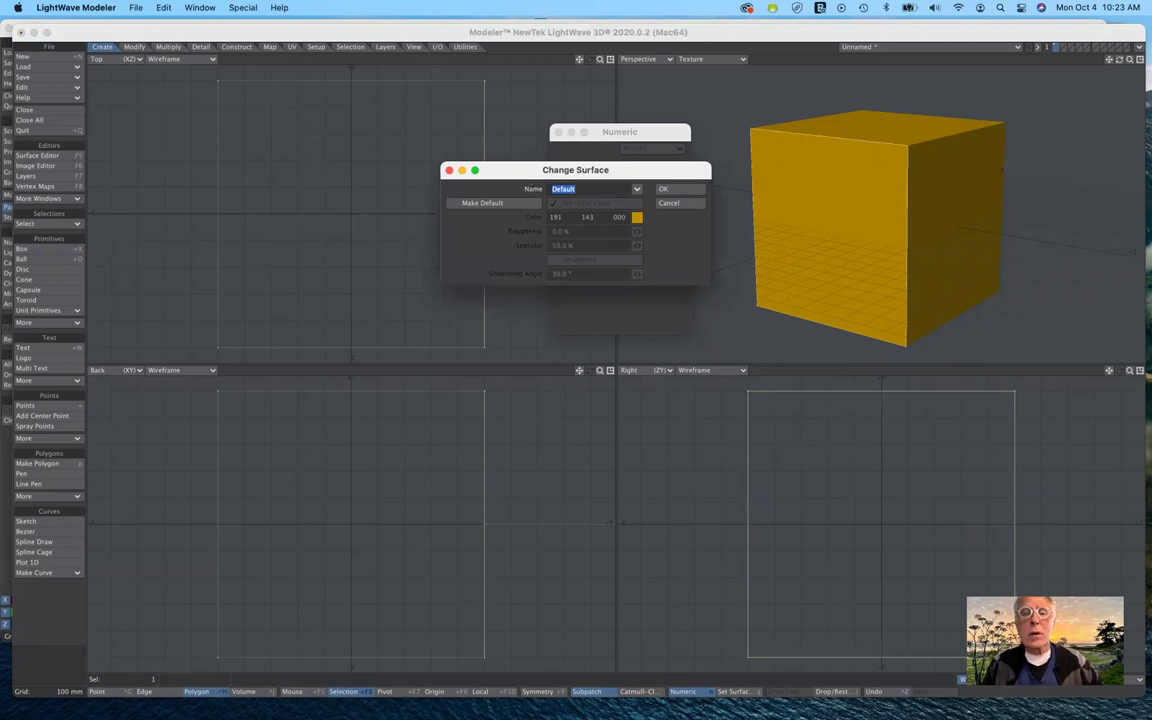
text(window)
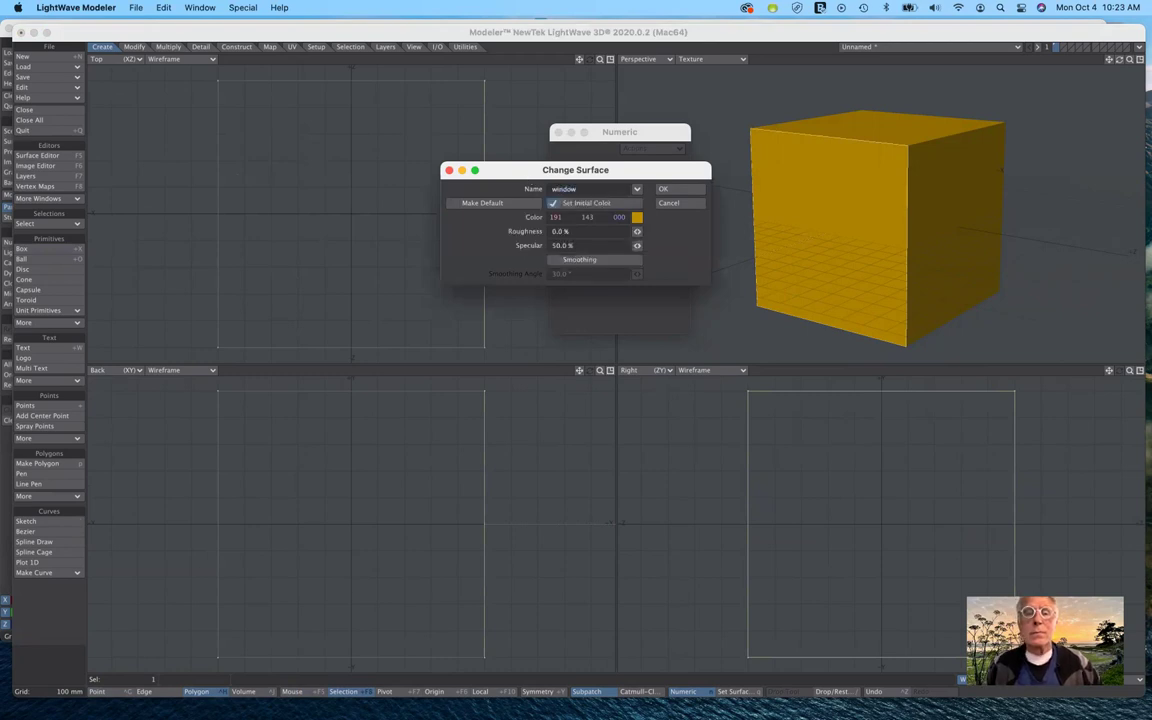
click(637, 219)
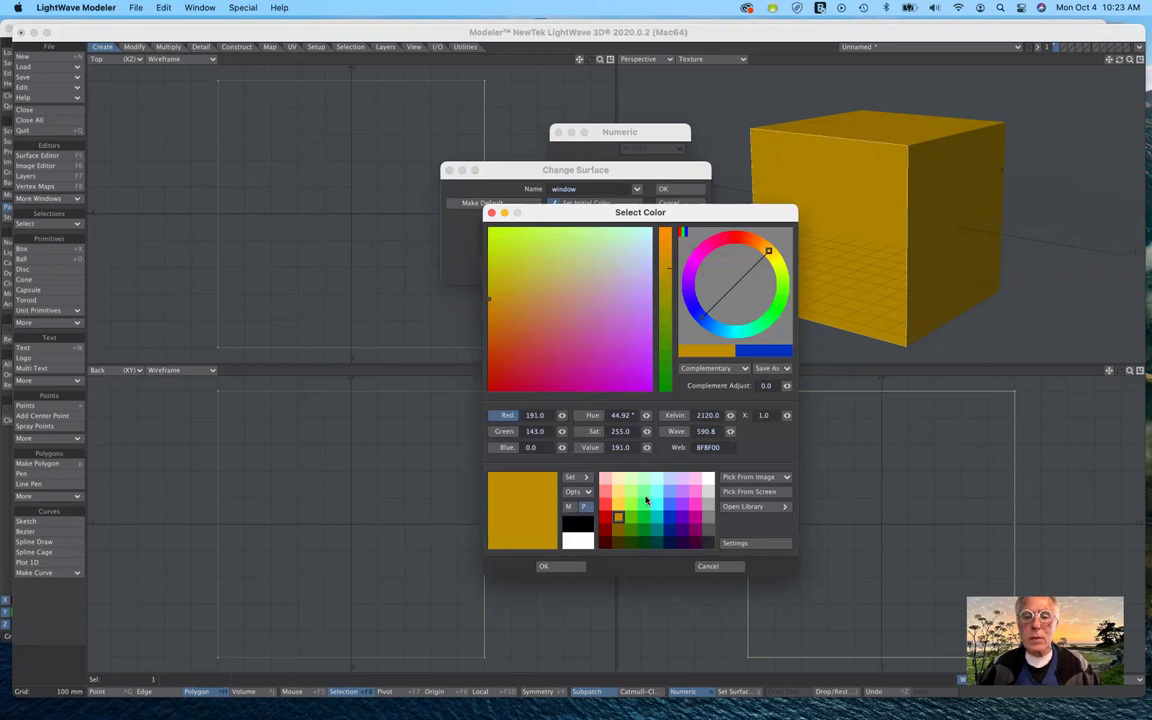
click(643, 503)
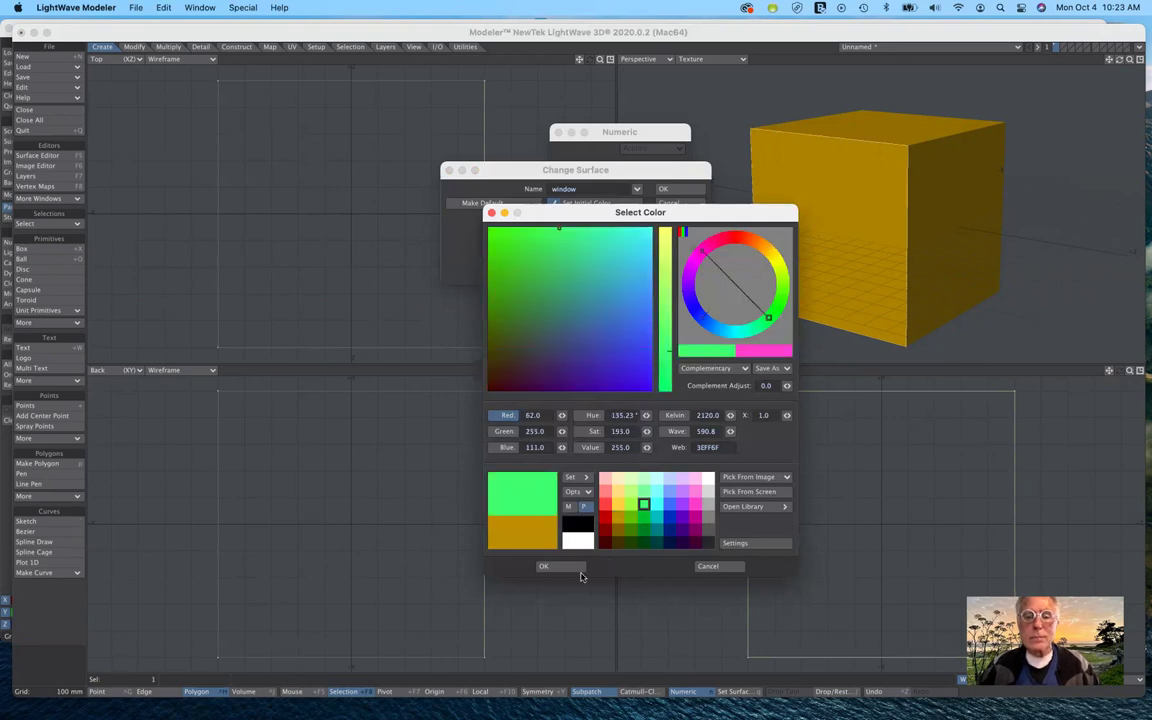
click(570, 569)
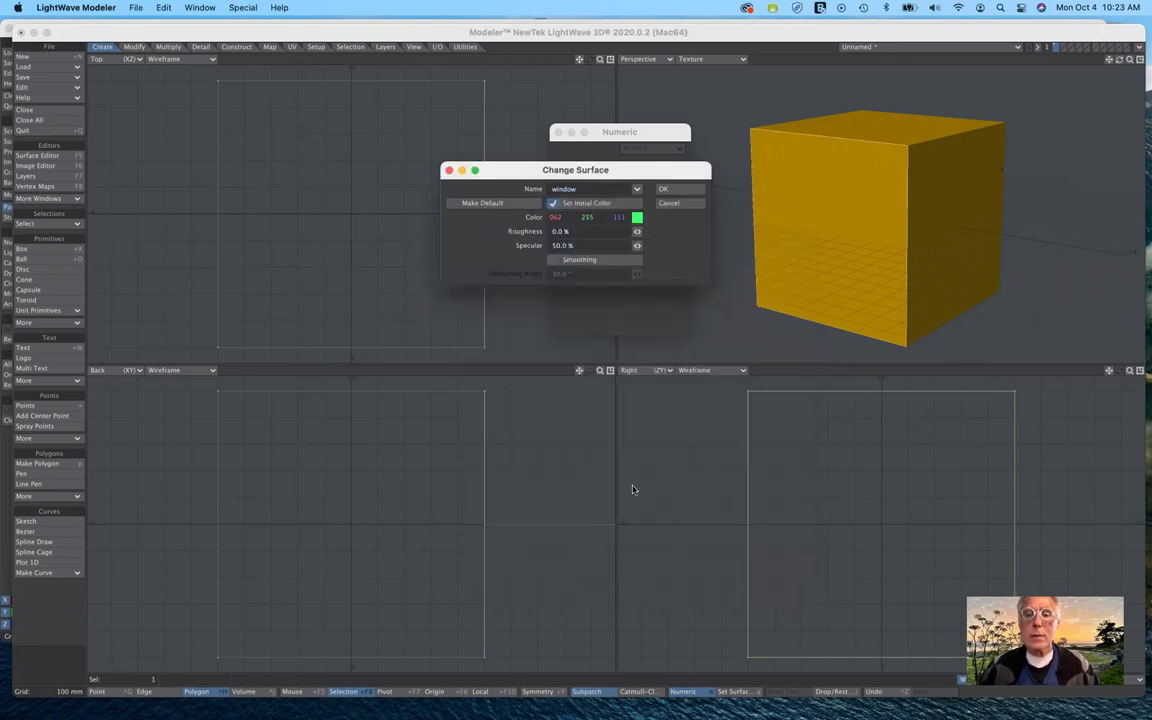
click(668, 190)
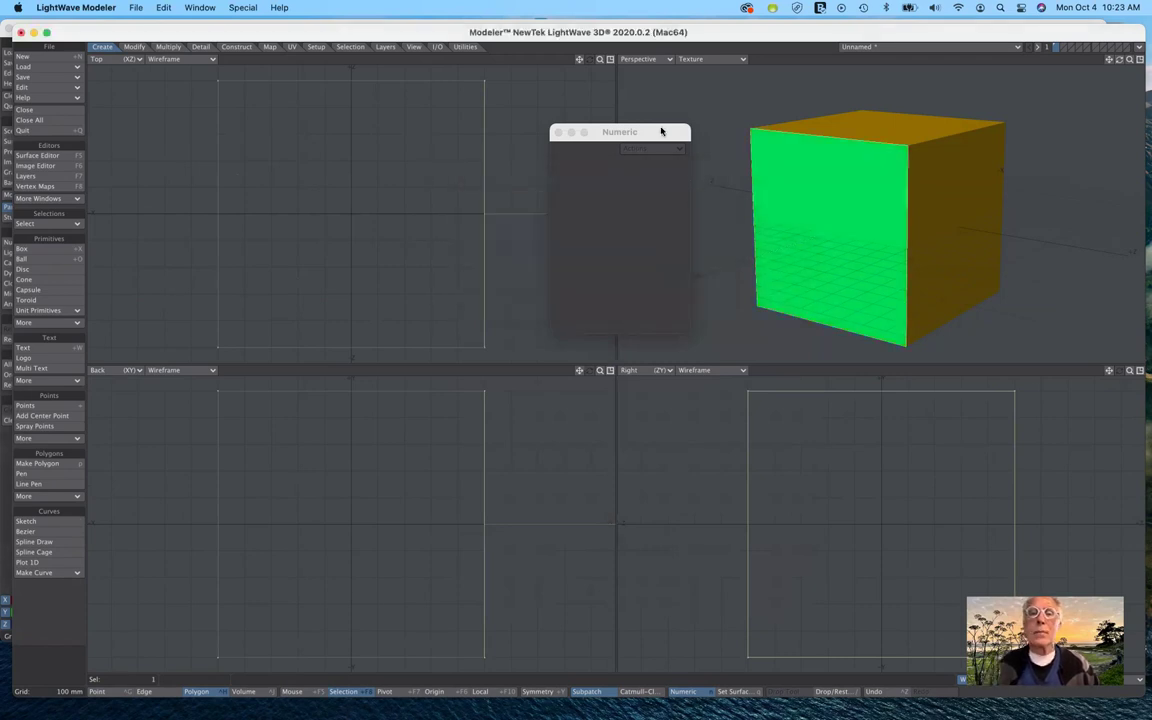
- Make the empty second layer active with the cube's layer as the background
drag(661, 131, 629, 142)
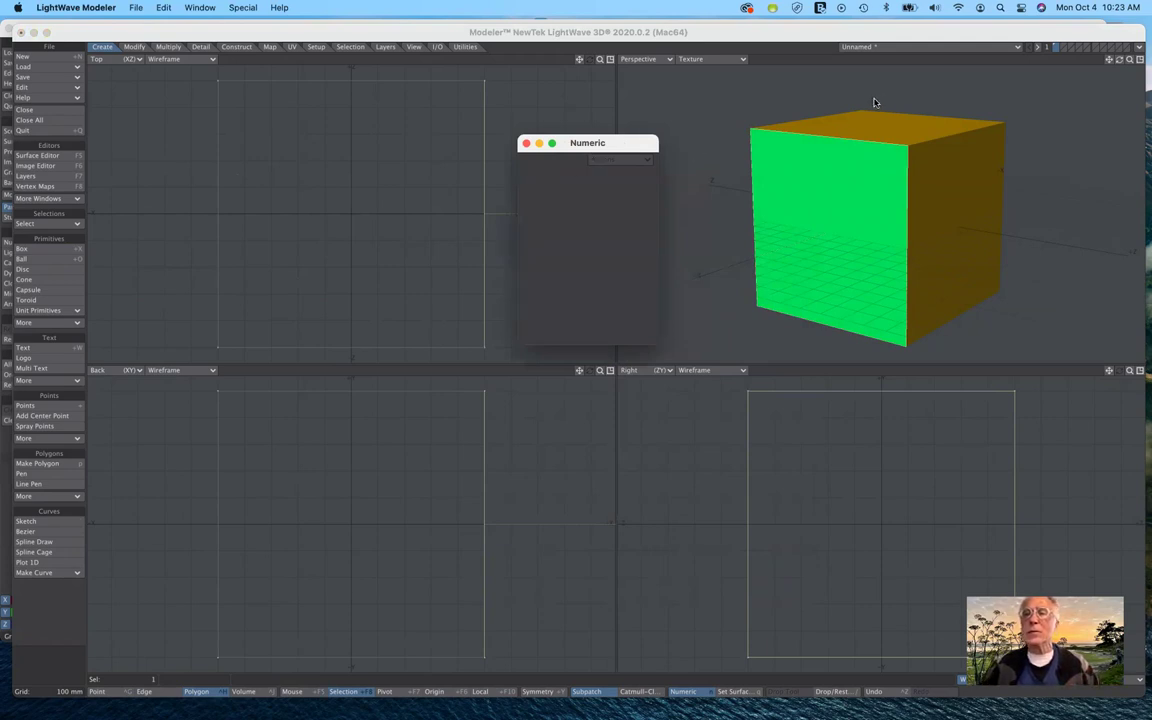
click(1063, 46)
click(1056, 47)
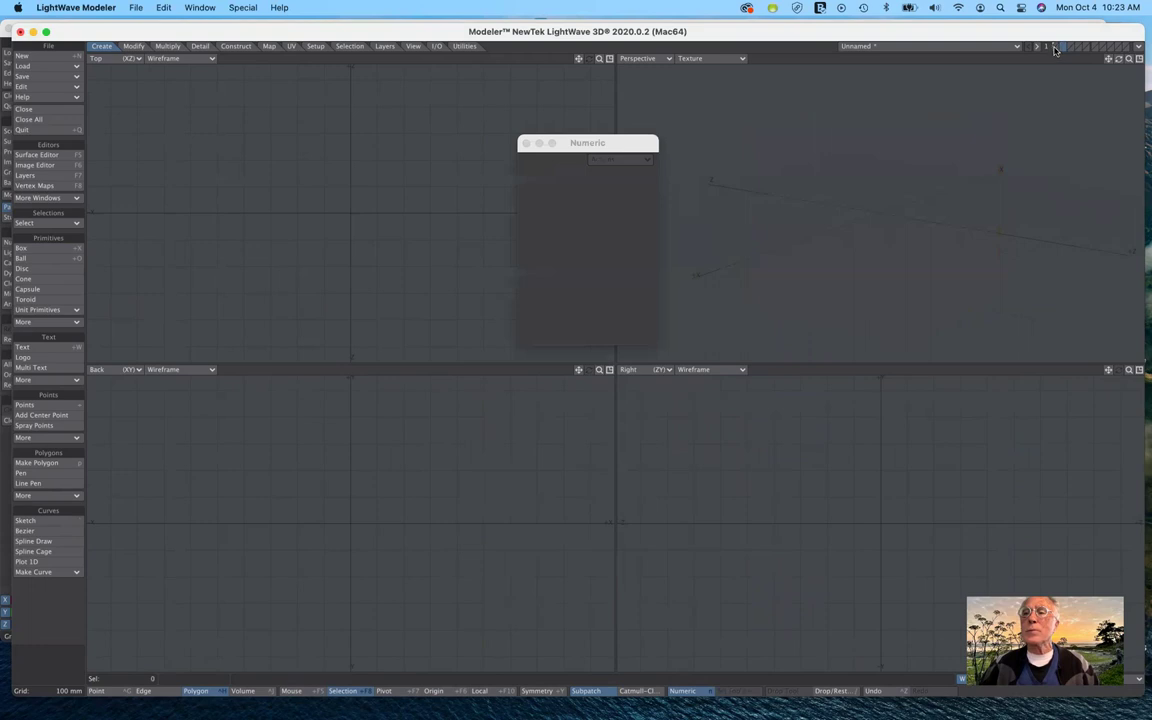
click(1056, 48)
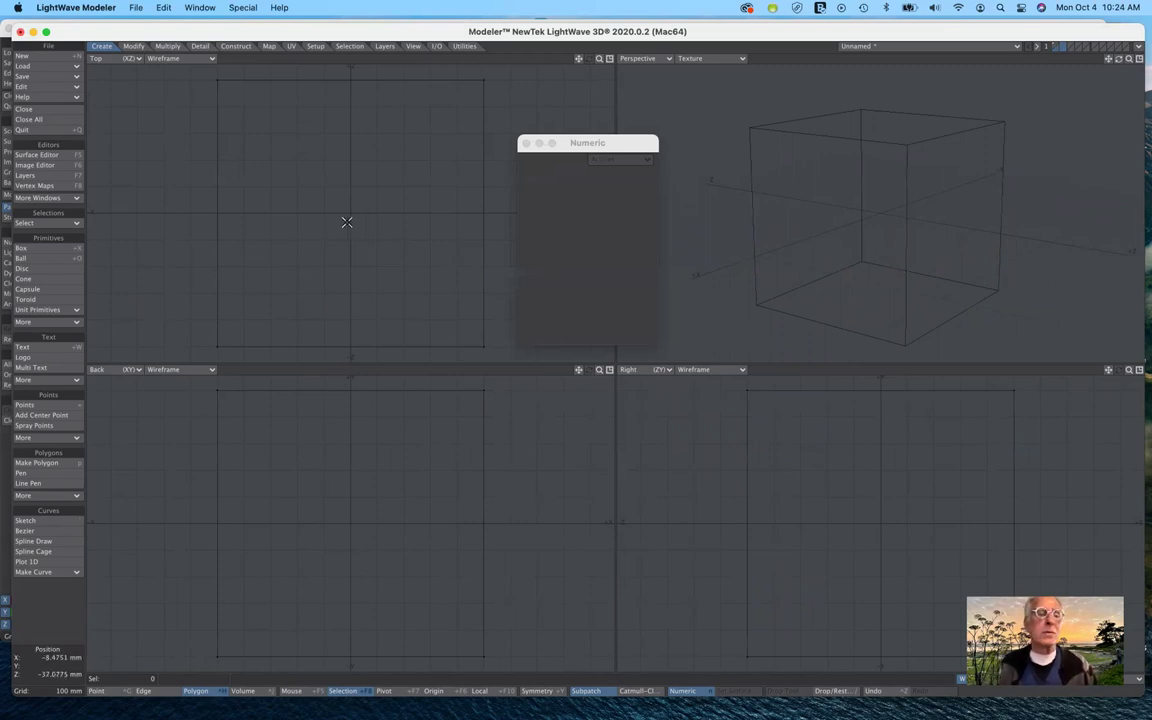
- Draw a globe-type ball inside the cube with radii of about 390, 421 and 372 mm in X, Y and Z
click(40, 268)
click(40, 259)
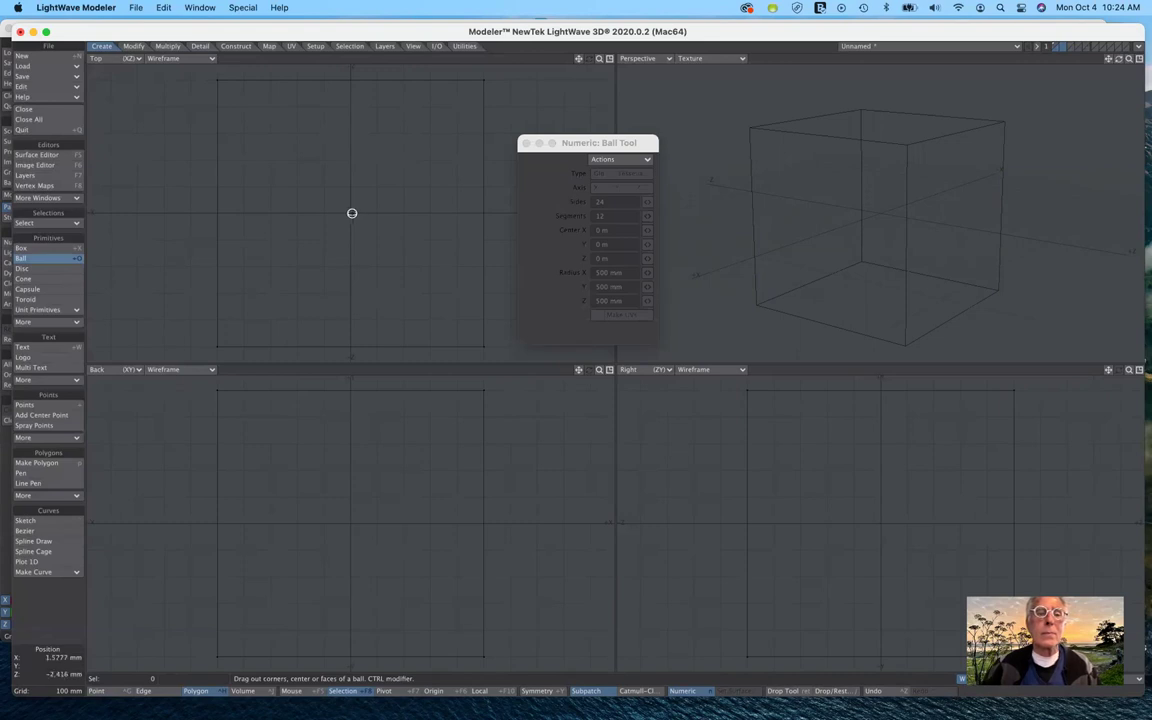
drag(352, 211, 374, 234)
drag(420, 309, 453, 311)
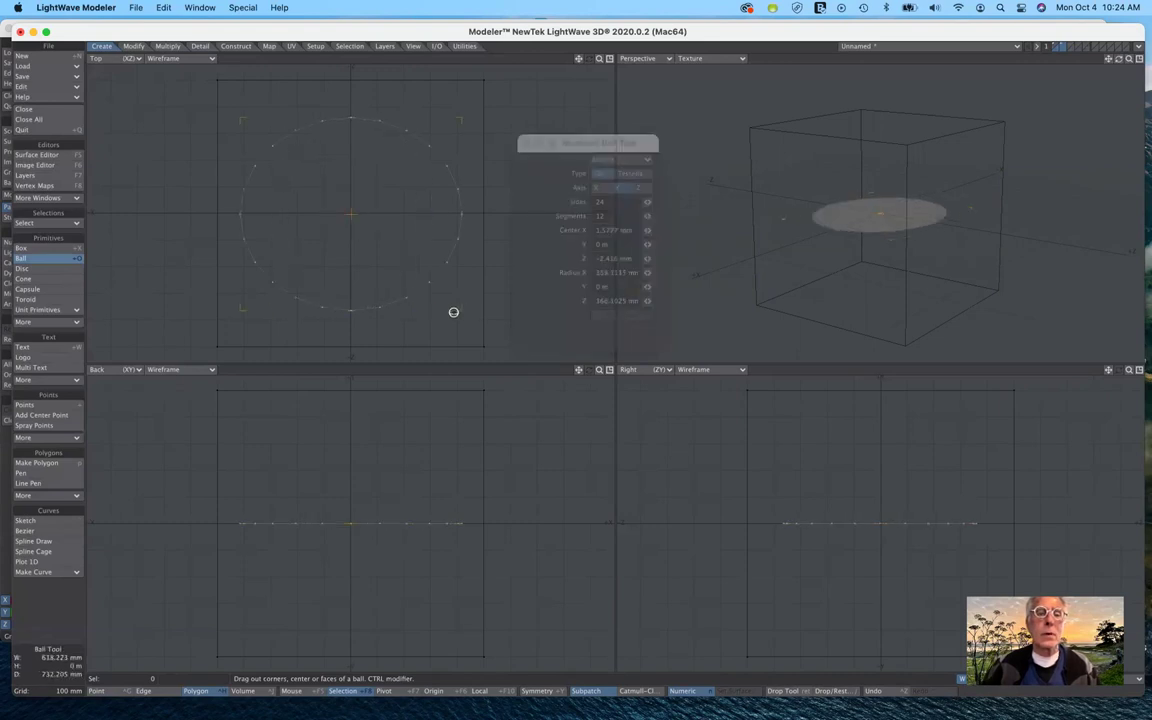
drag(350, 519, 353, 412)
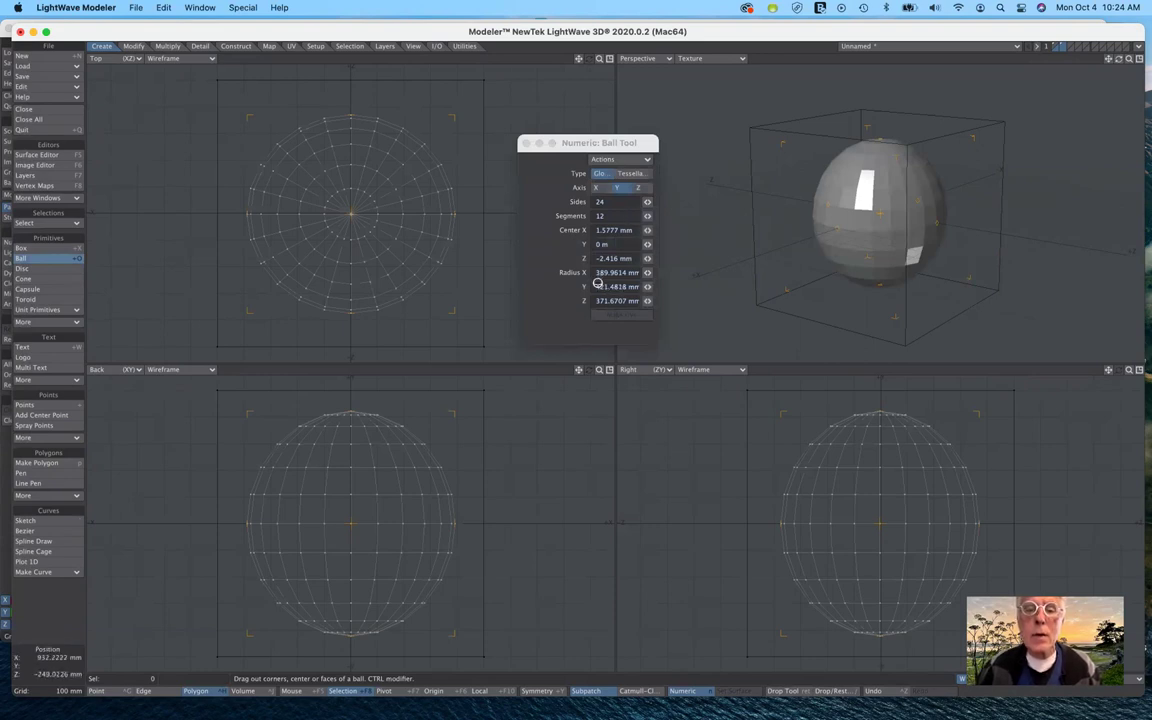
- Set the ball's X, Y and Z radii to 400 mm each and finish the Ball tool
double_click(601, 271)
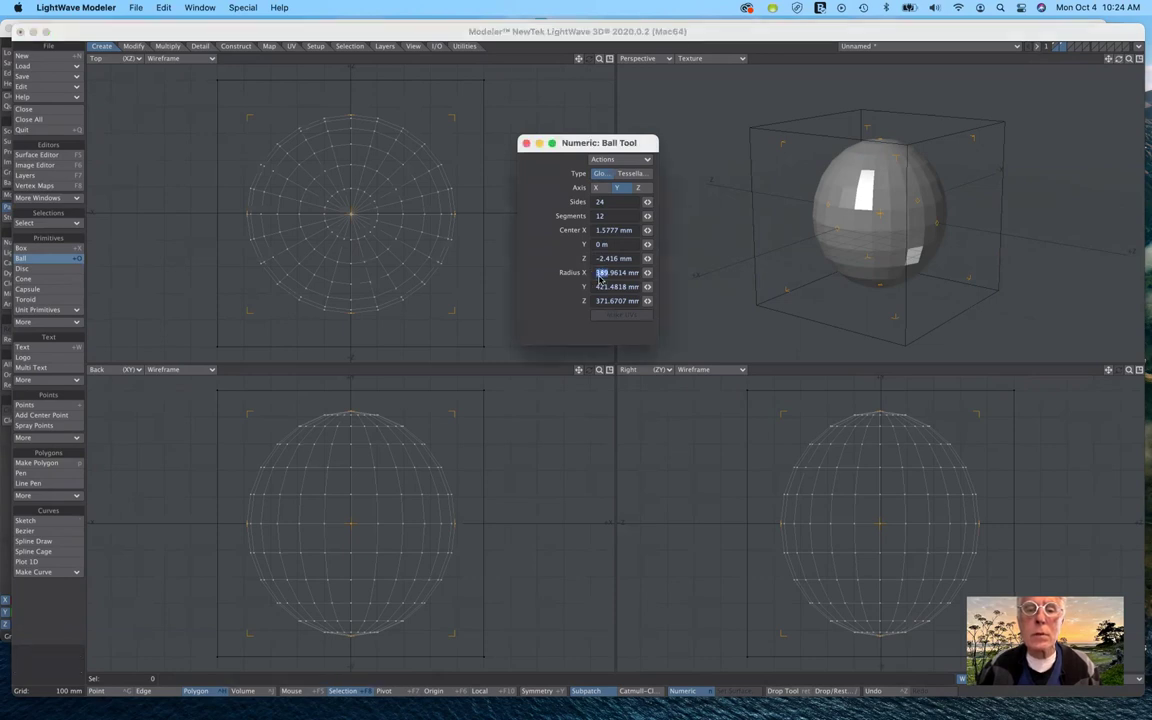
key(super+a)
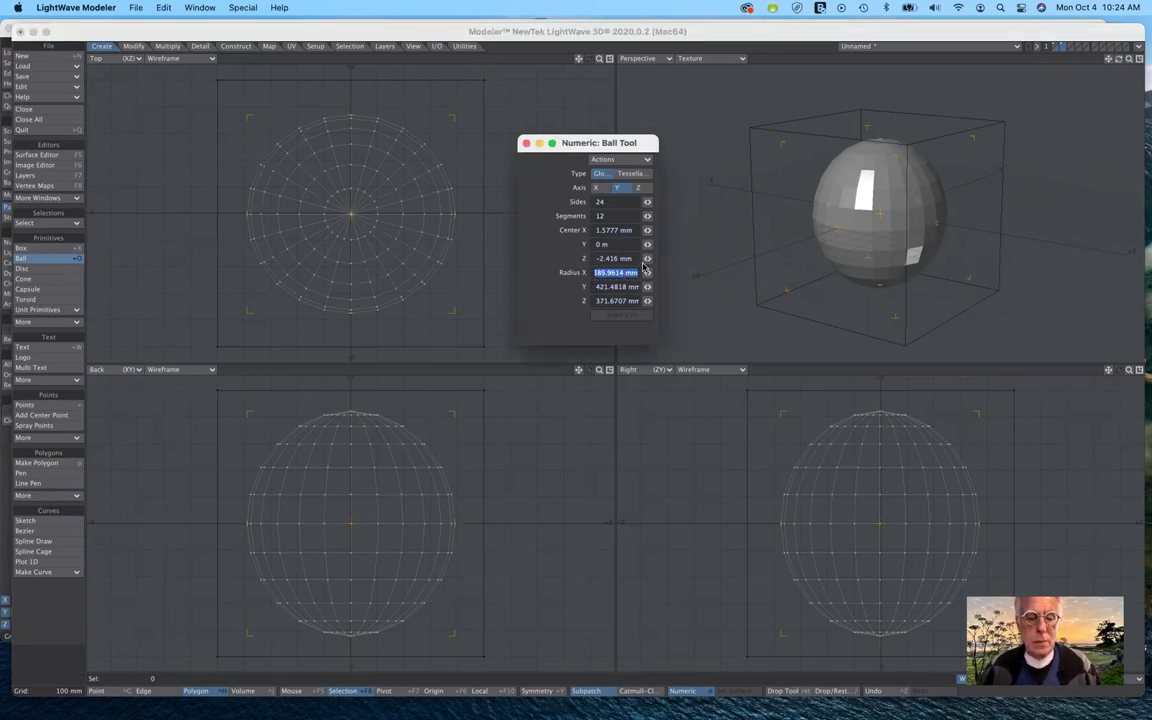
text(400)
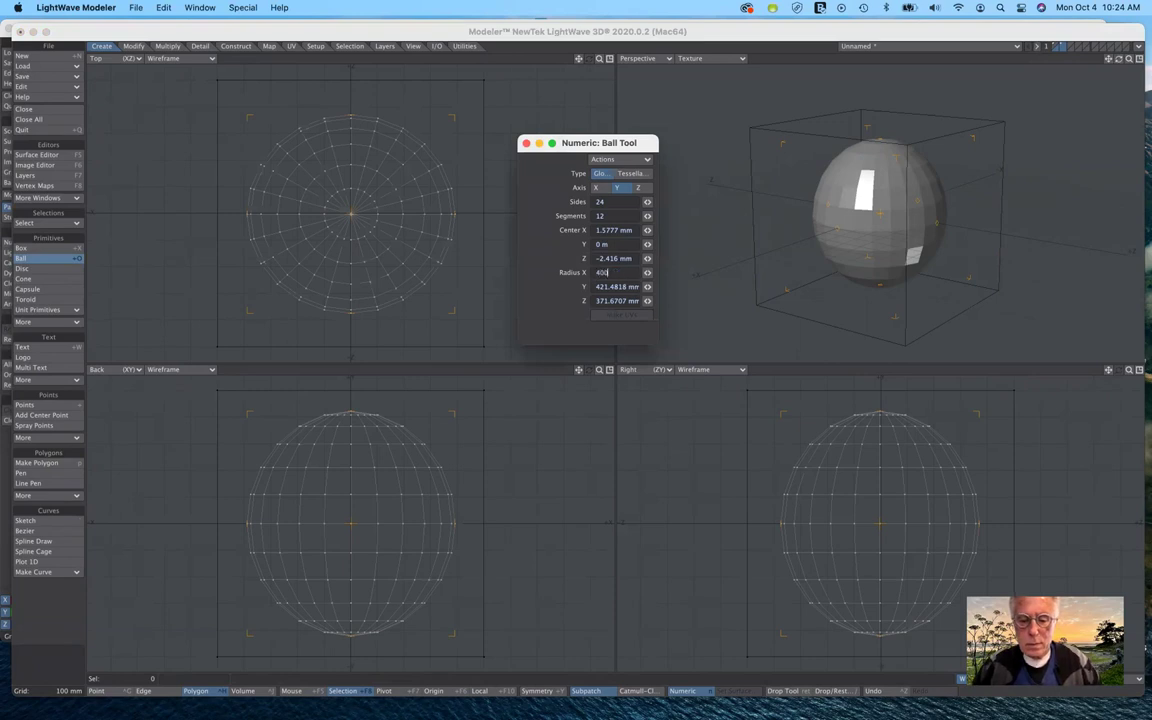
key(Tab)
text(400mm)
key(Tab)
text(400)
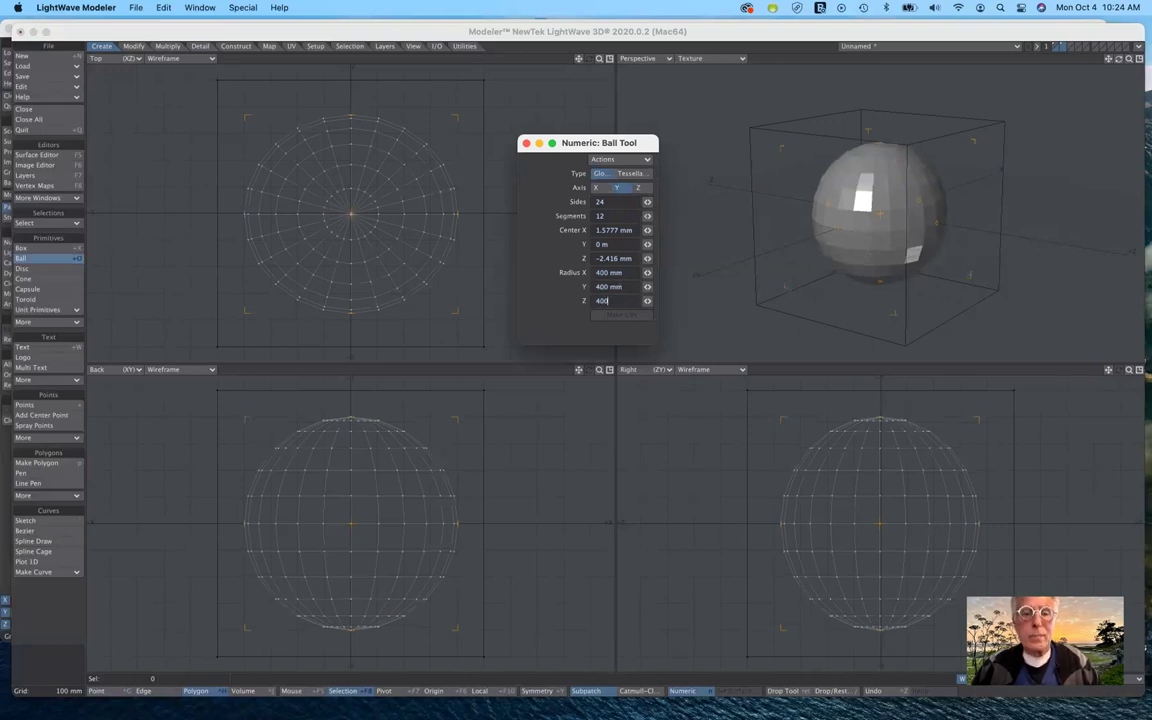
key(Tab)
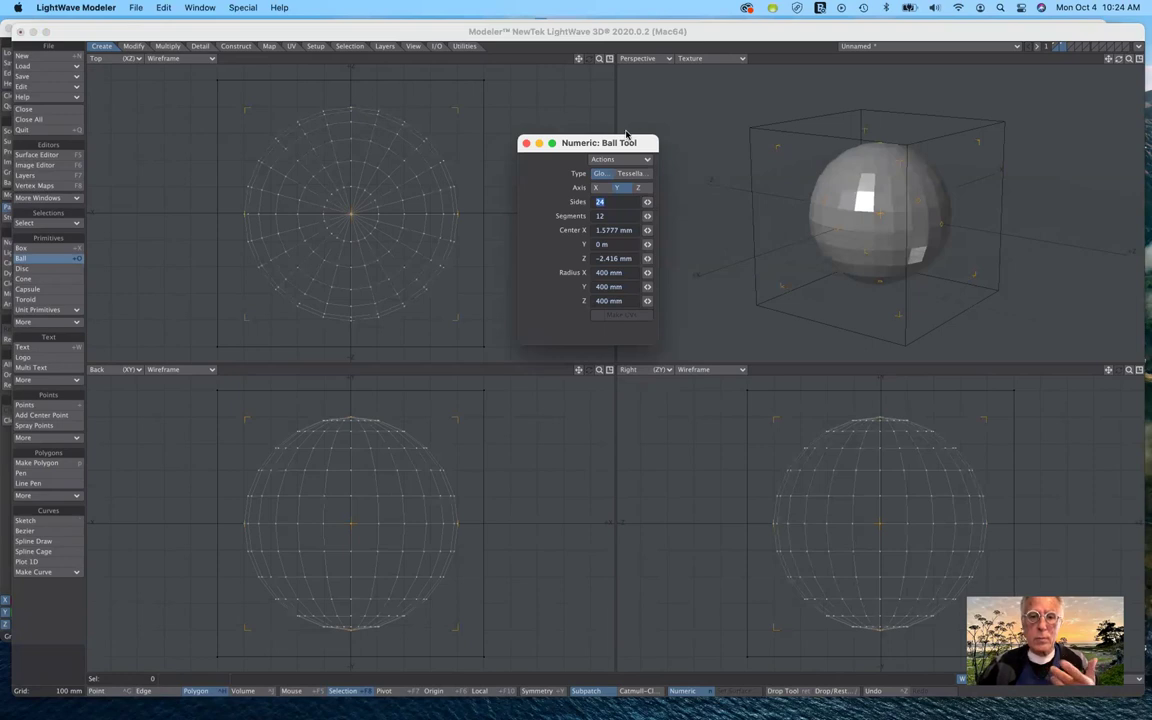
click(37, 260)
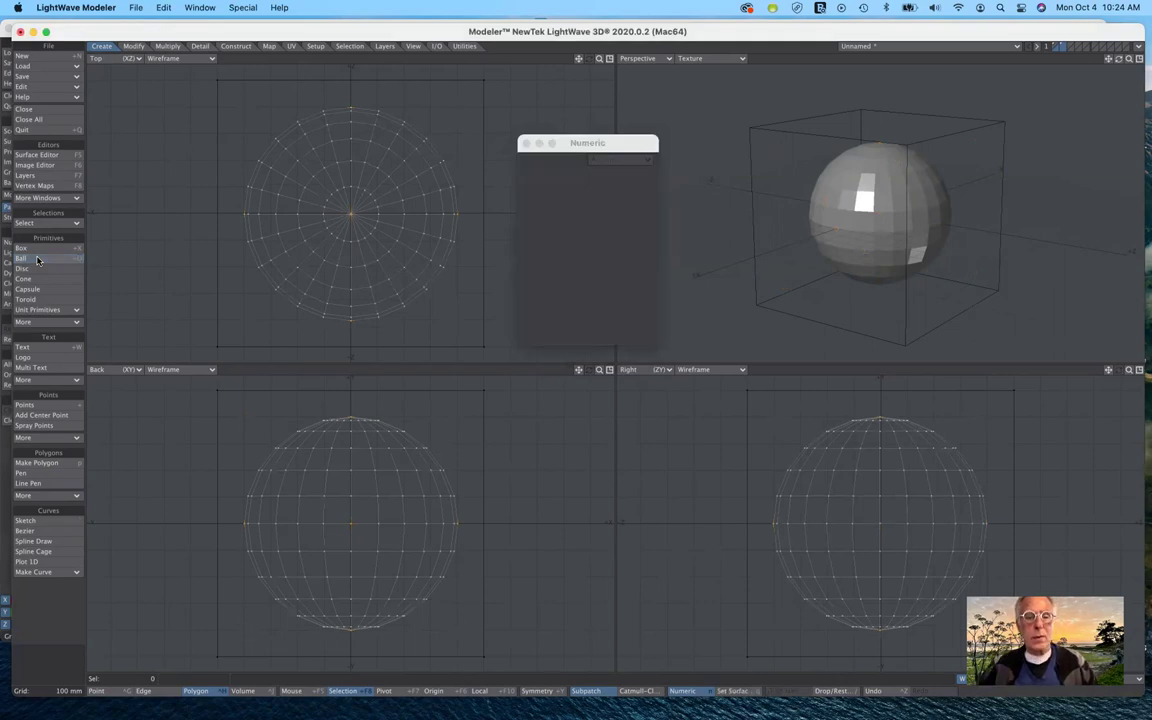
- Assign the ball a surface named "ball" with the red colour 191, 0, 0
key(q)
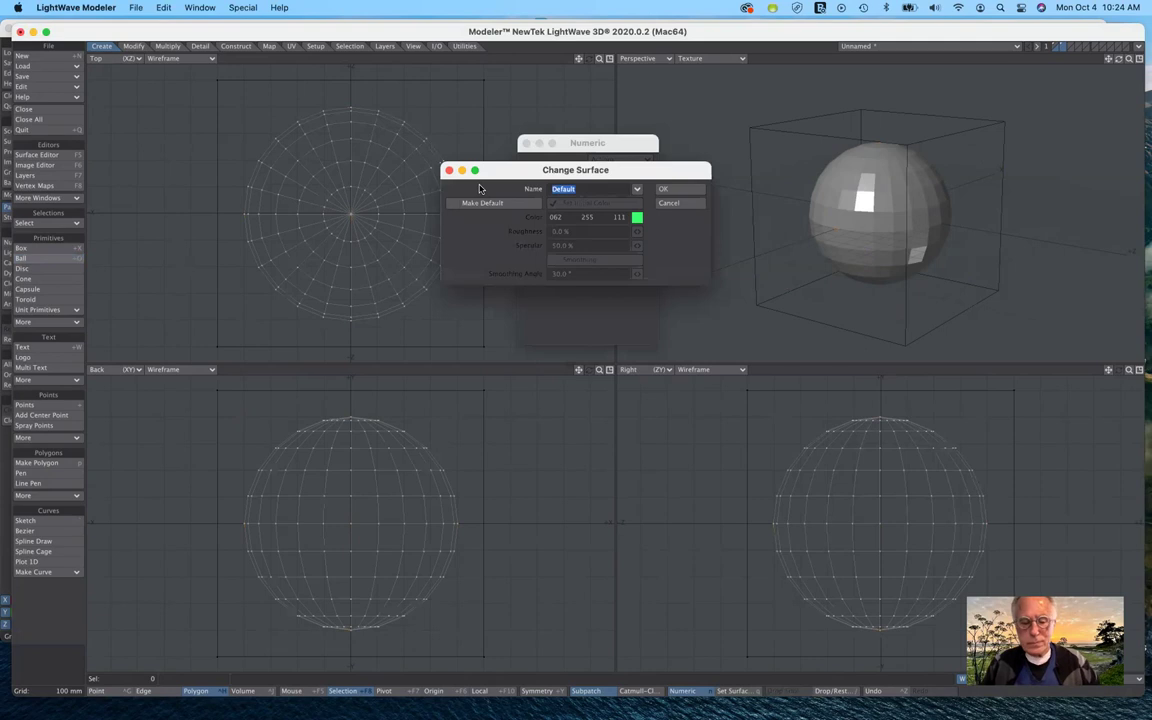
mouse_move(476, 171)
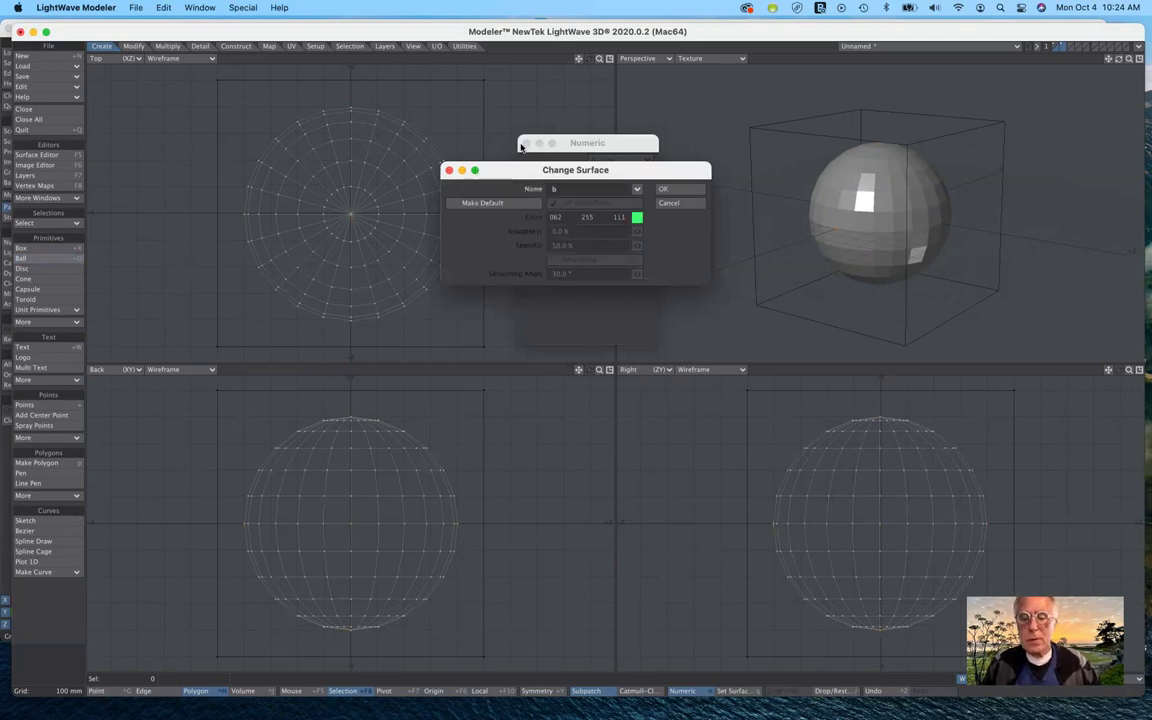
text(all)
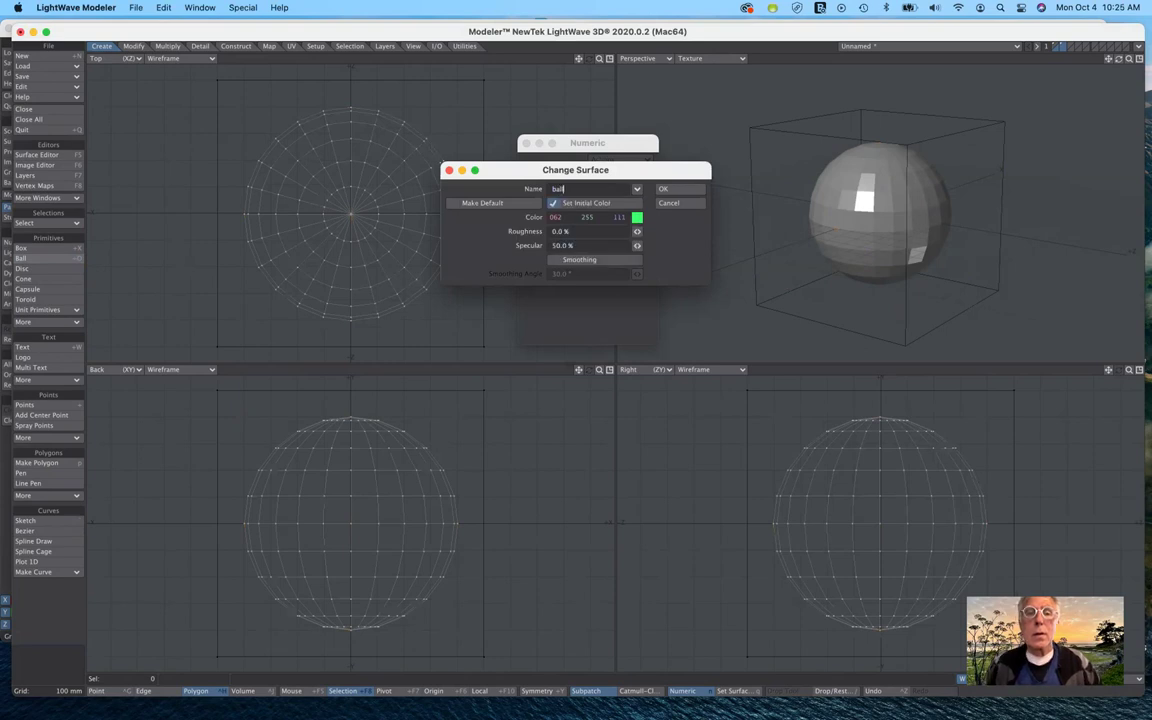
click(636, 218)
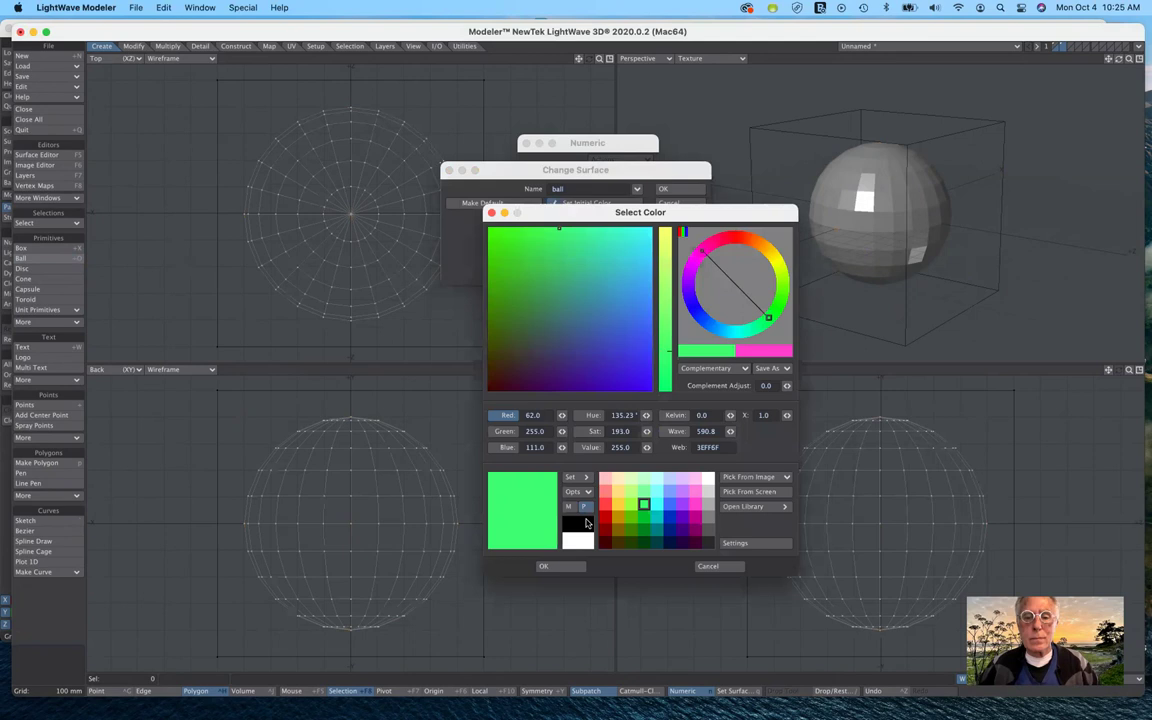
click(605, 520)
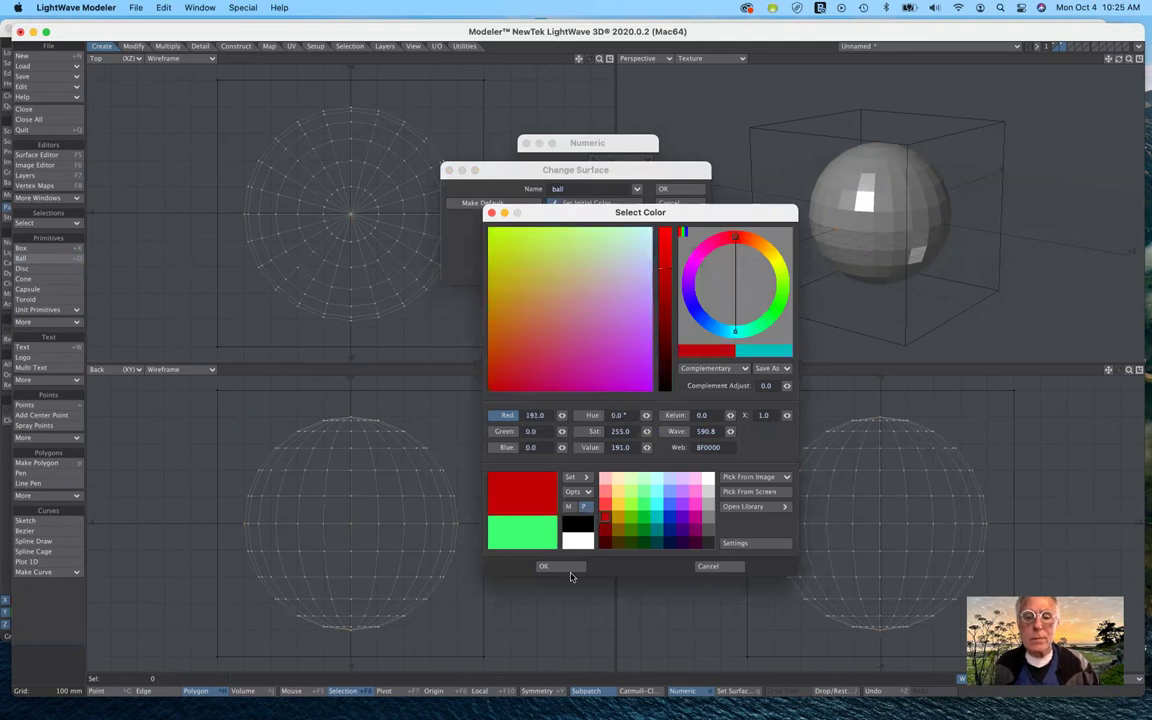
click(570, 568)
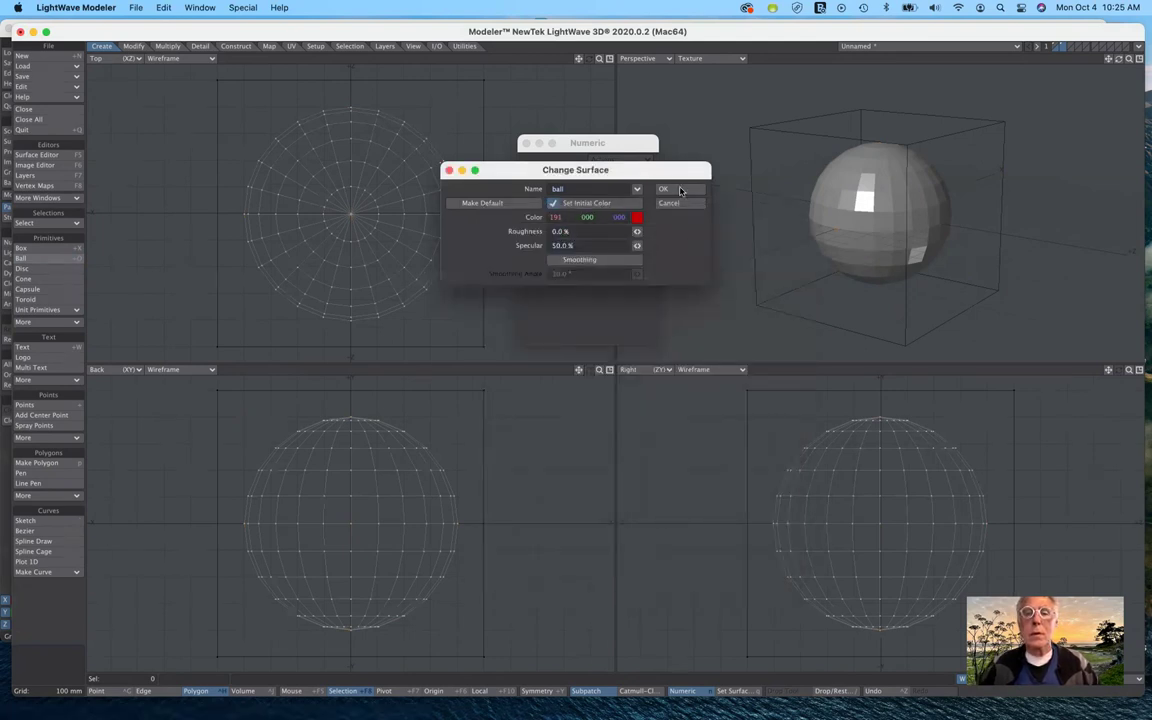
click(665, 189)
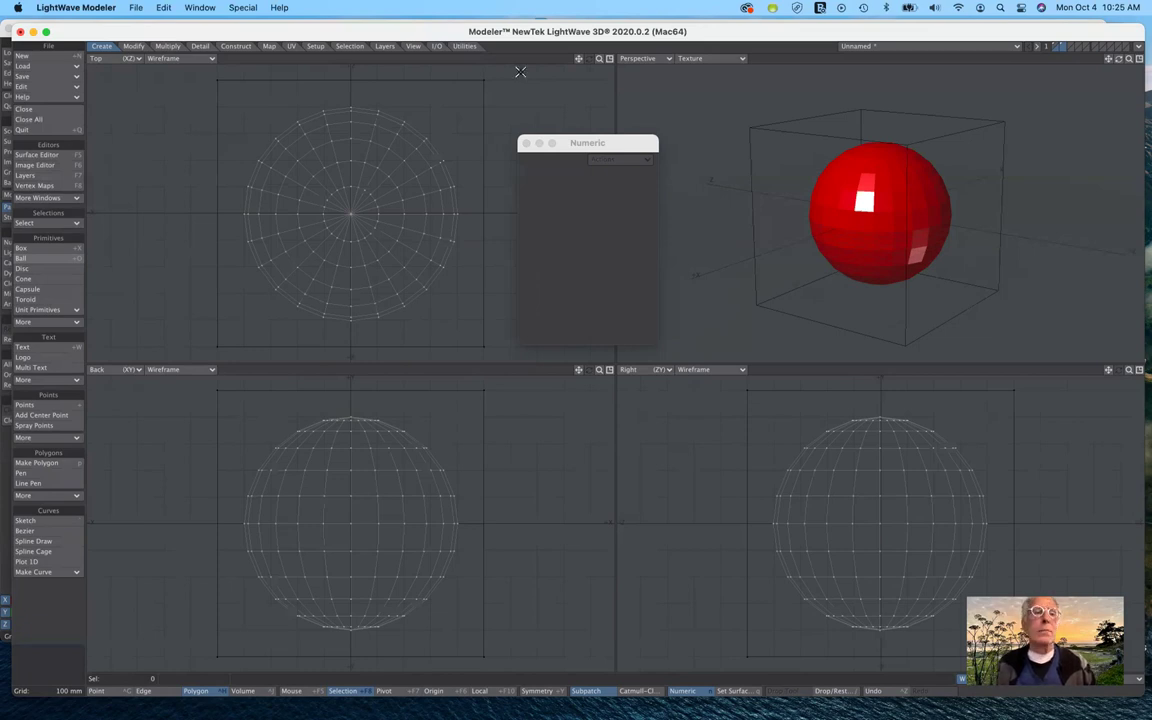
- Save the object as windowDemo in the objects folder
click(136, 9)
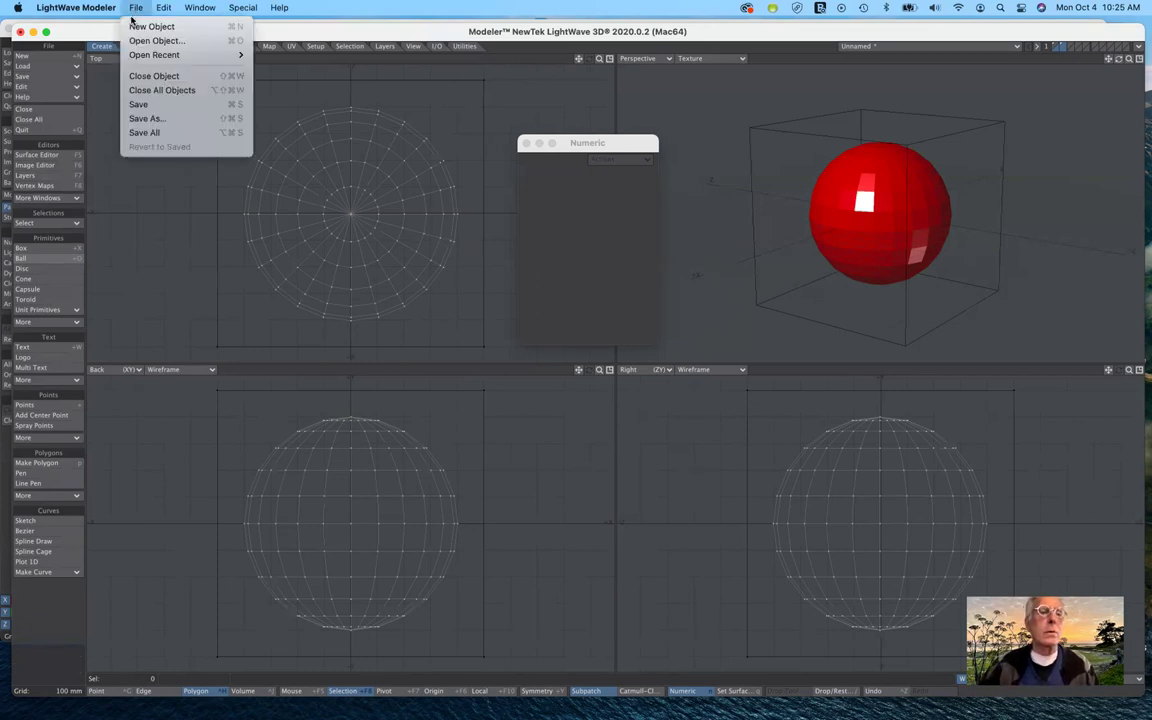
click(147, 119)
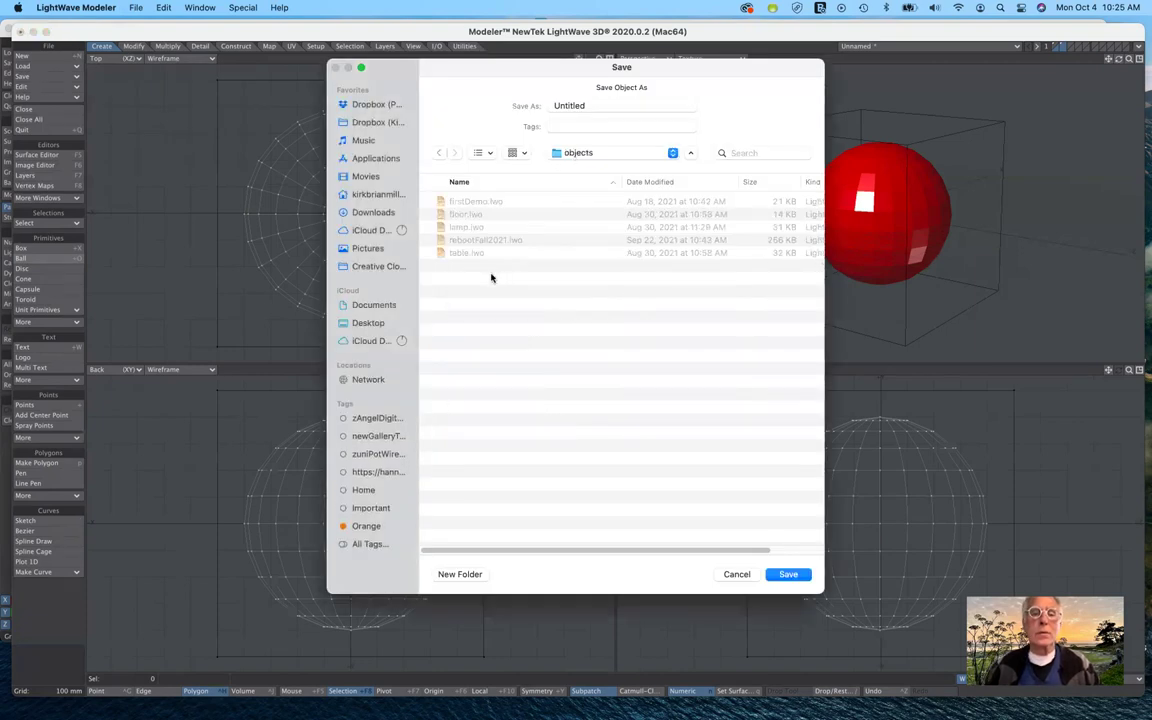
click(588, 106)
double_click(580, 106)
text(Window)
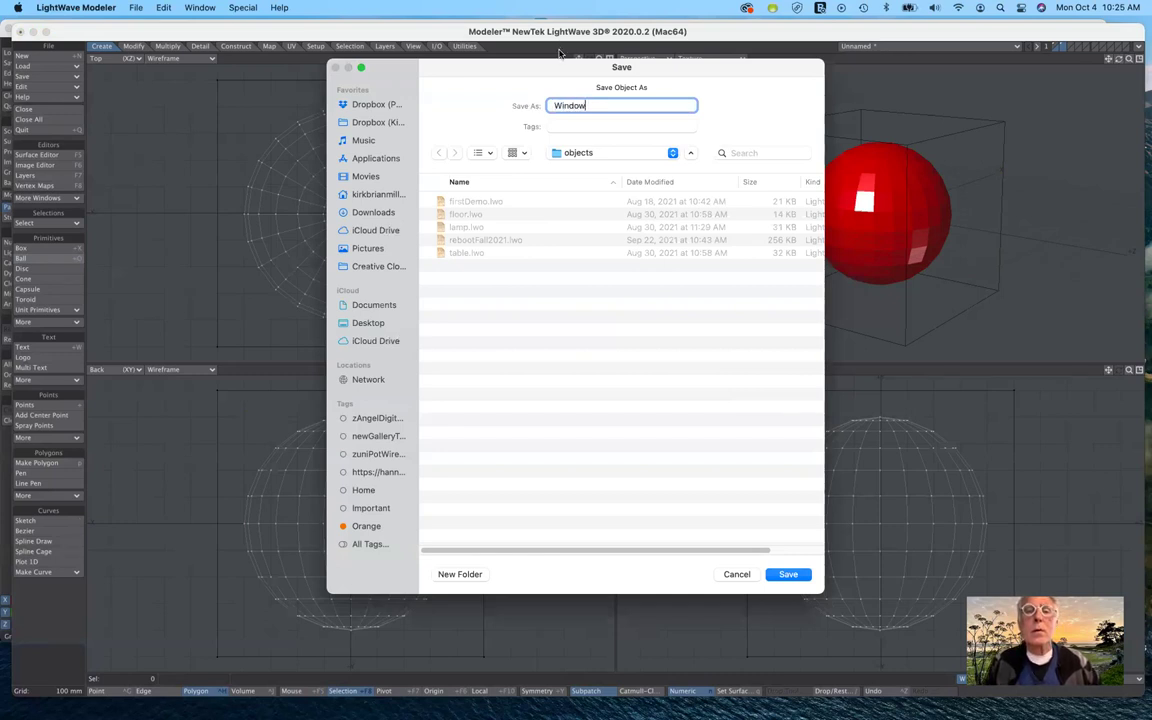
text(Demo)
key(super+Left)
key(BackSpace)
text(w)
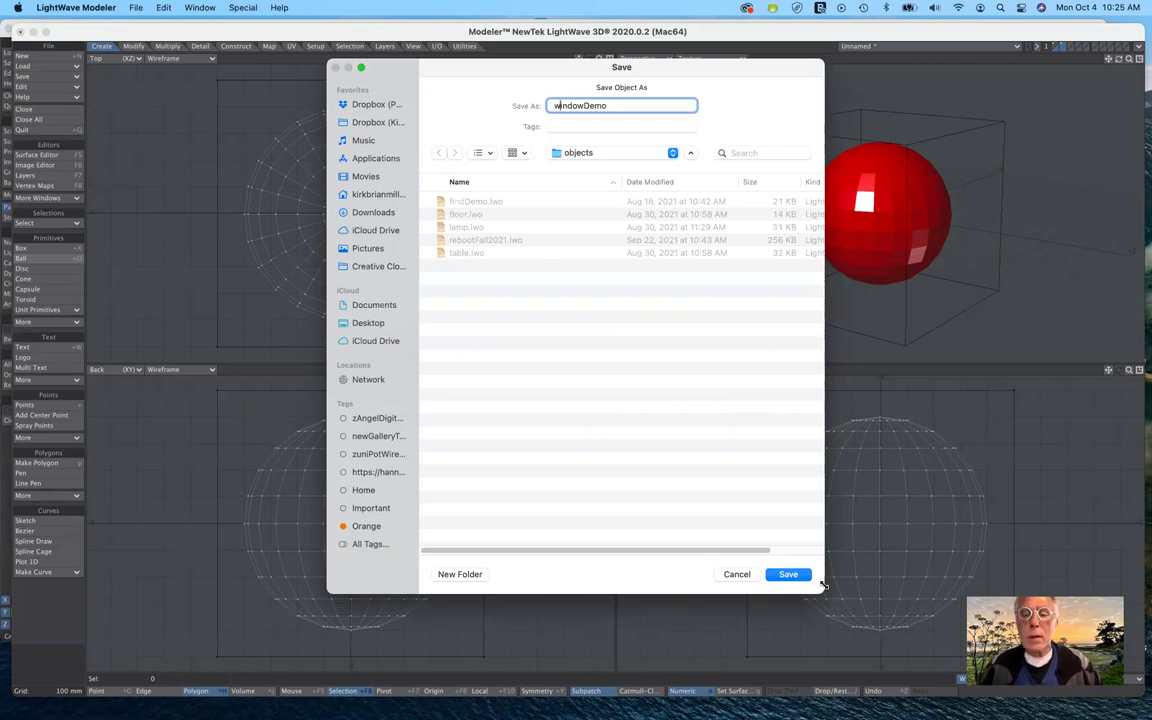
click(789, 575)
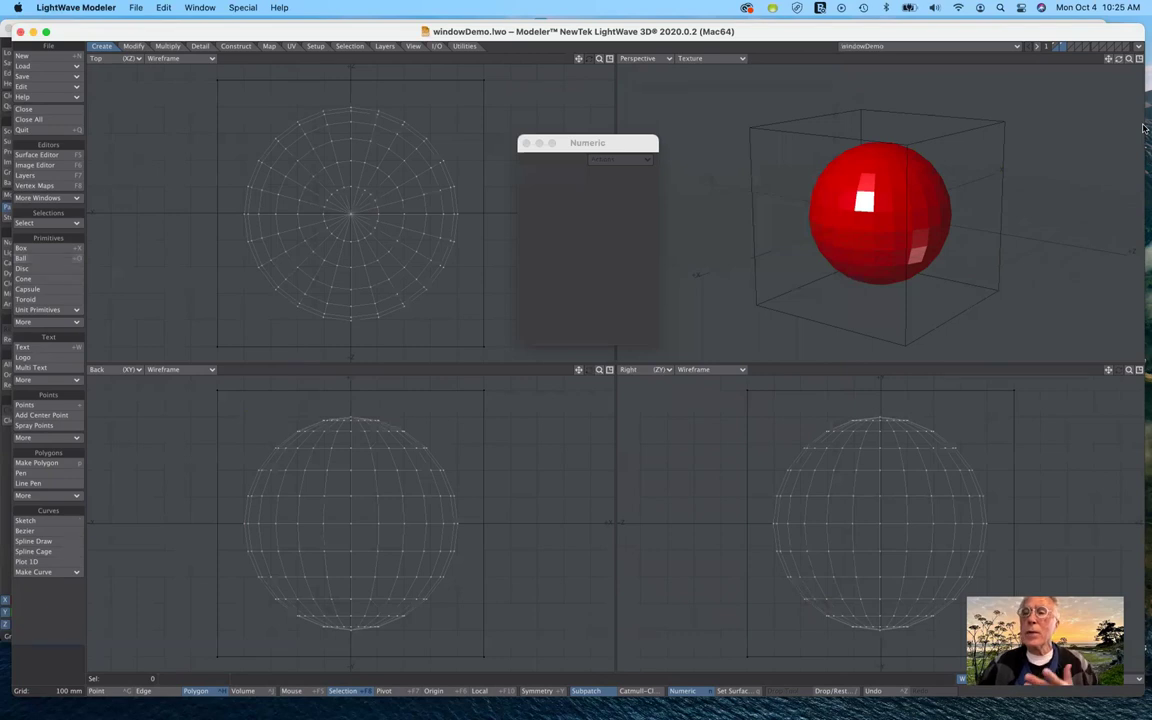
- Synchronize Layout and send the windowDemo object to Layout
click(1140, 46)
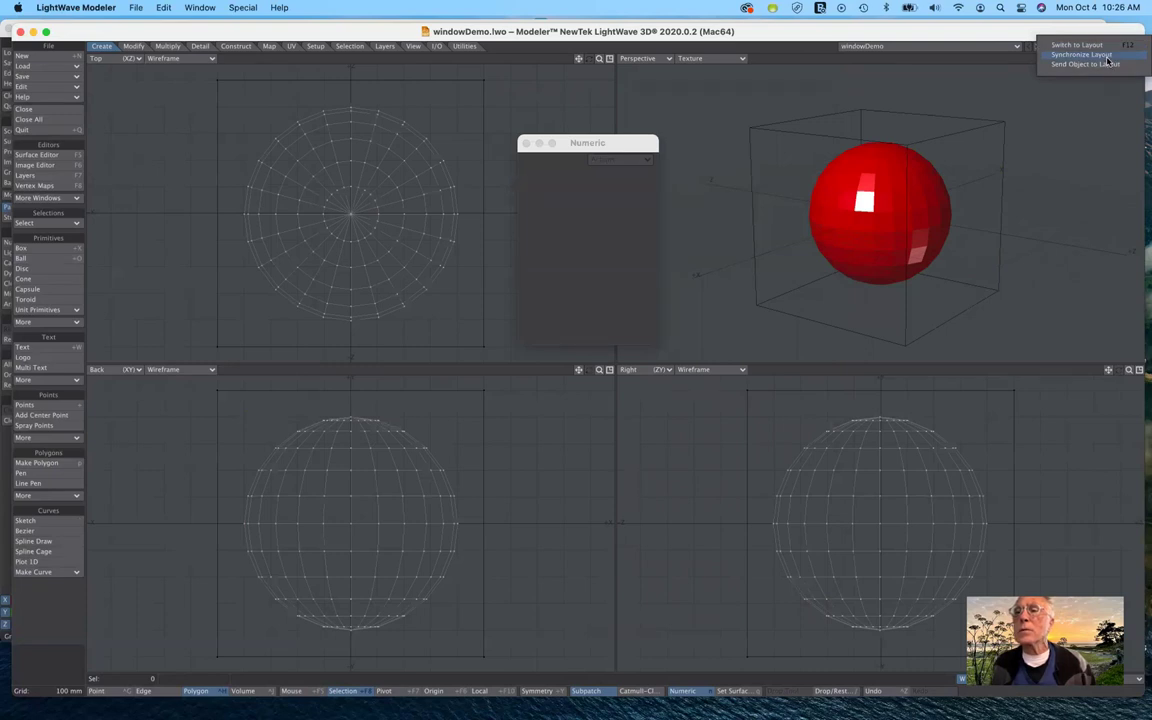
click(1104, 56)
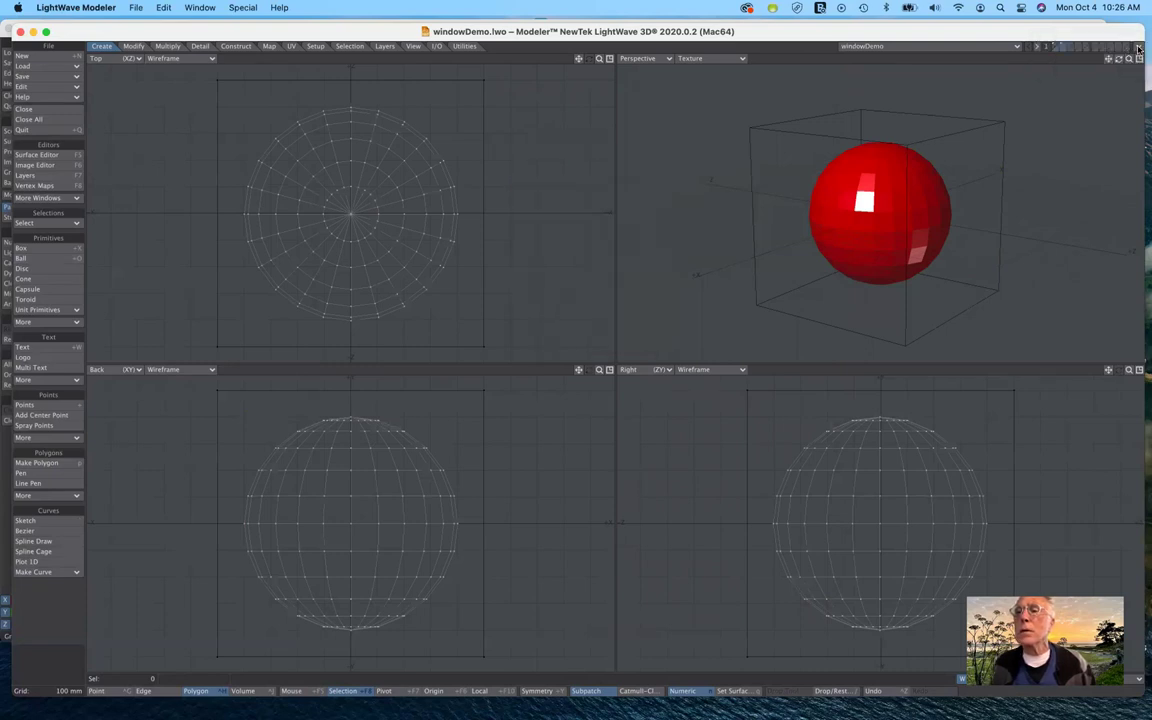
click(1139, 47)
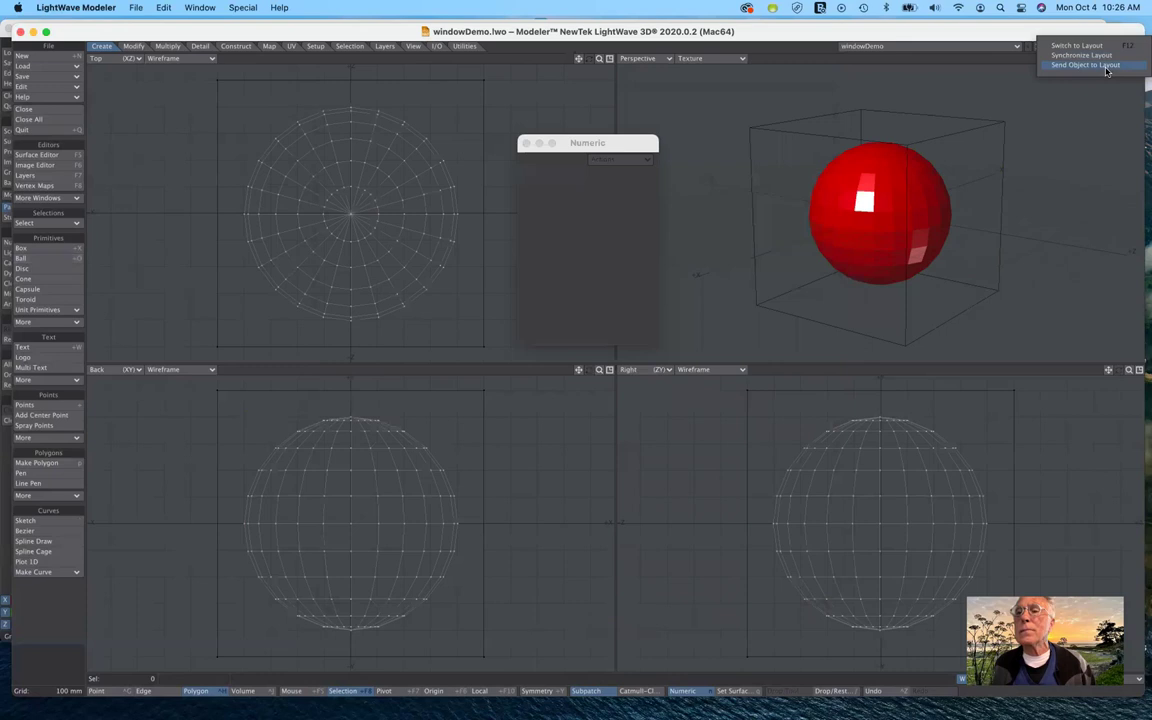
click(1105, 67)
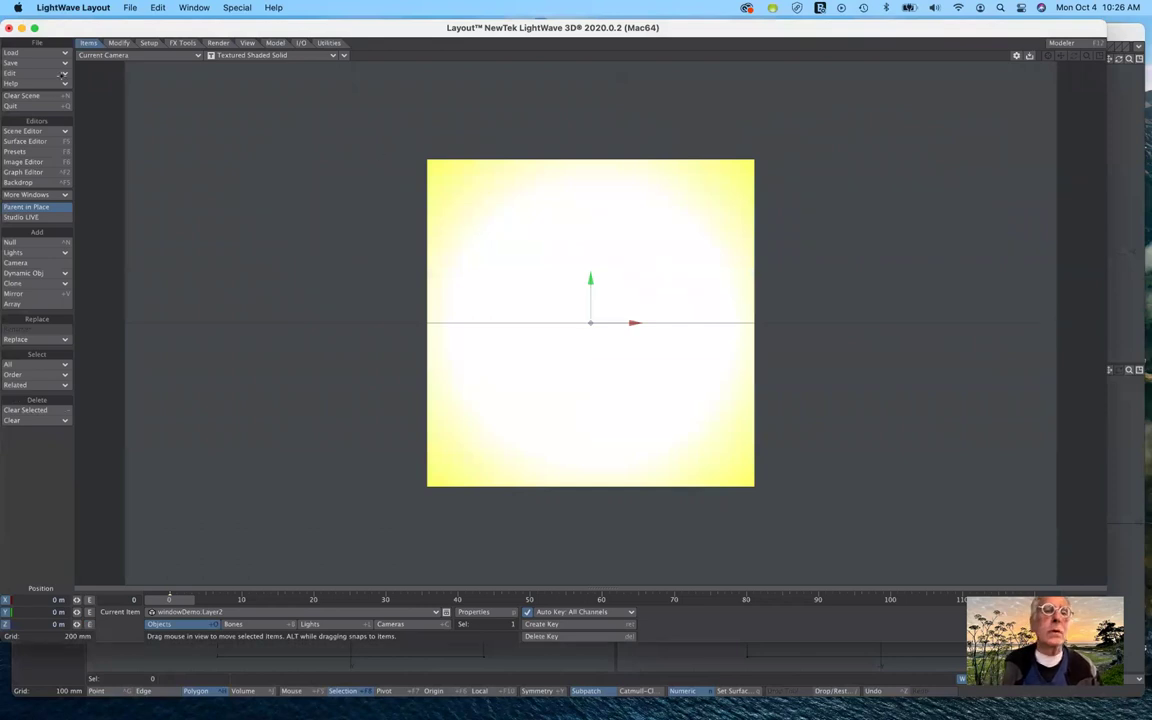
- Show Layout's camera view in VPR and make windowDemo:Layer1 the current item for rotation
click(257, 57)
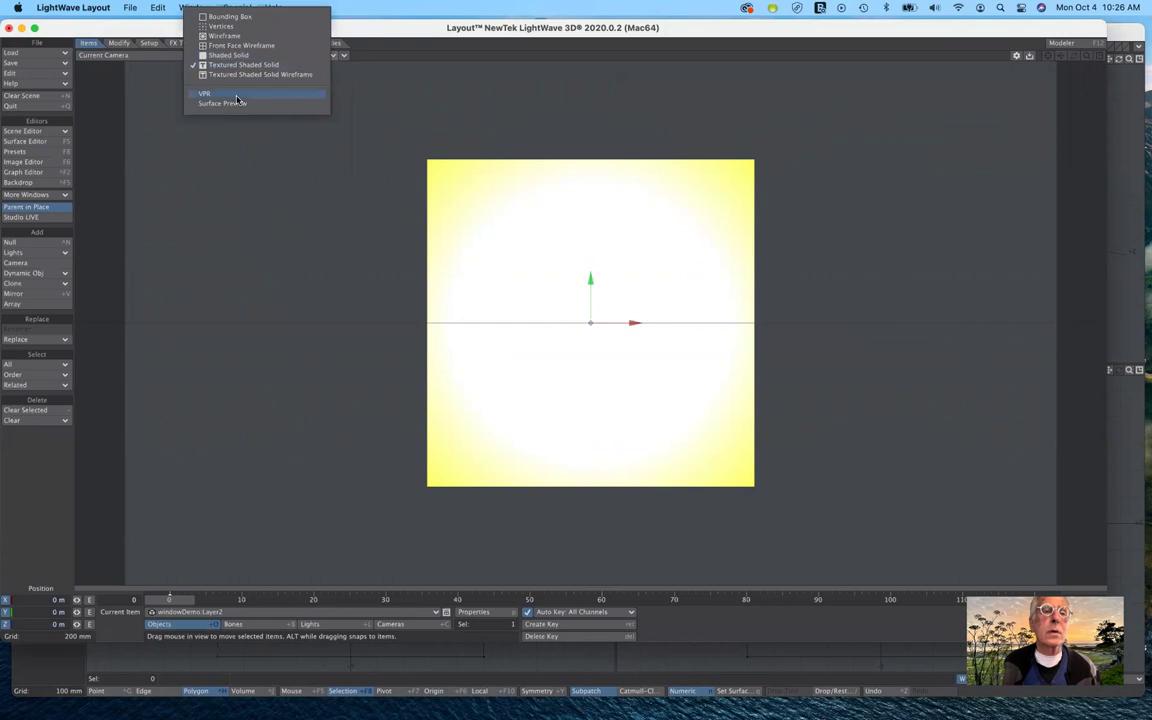
click(236, 95)
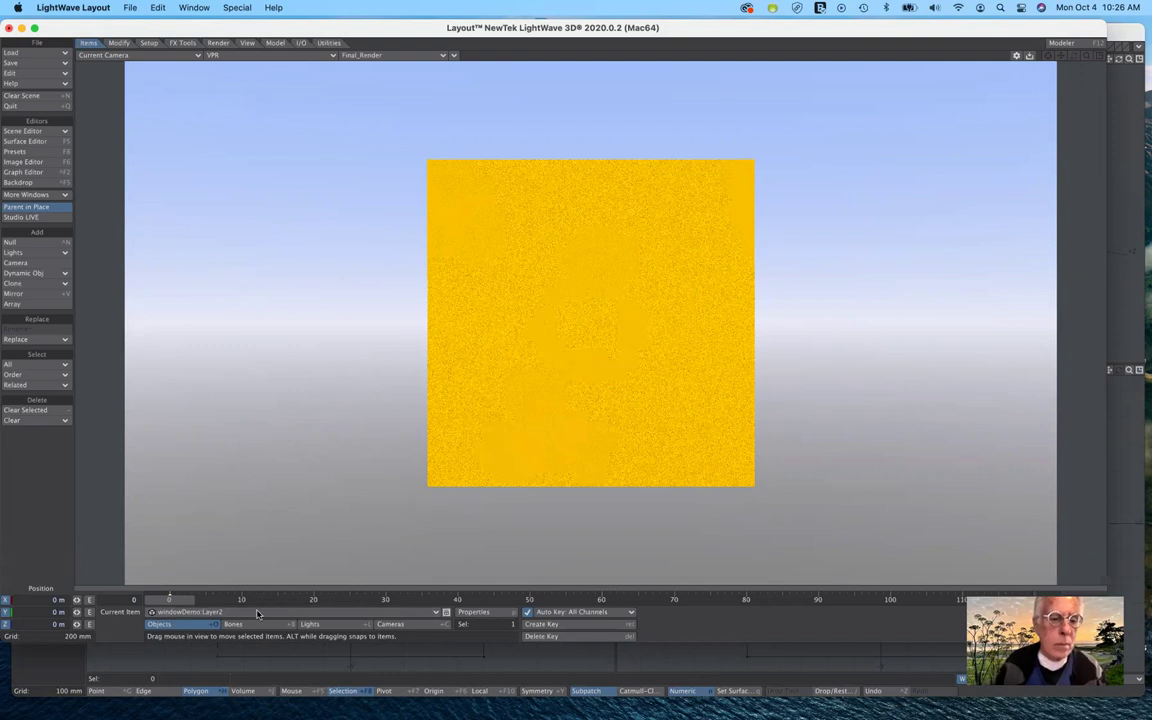
key(Up)
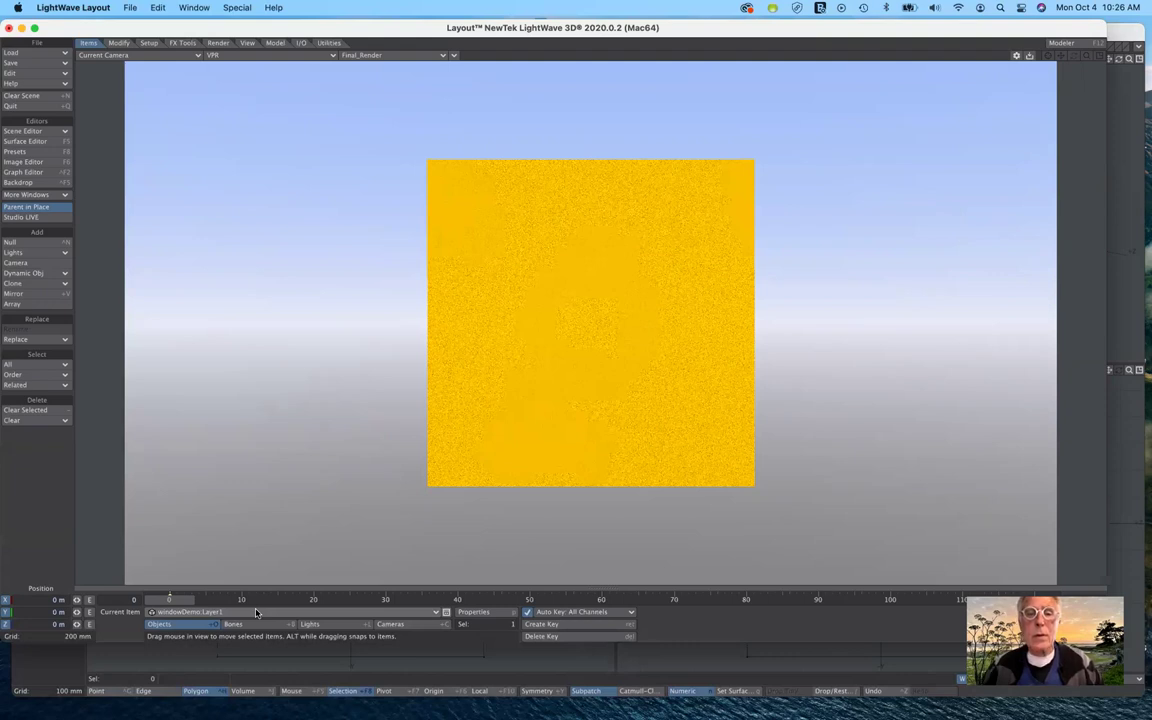
key(y)
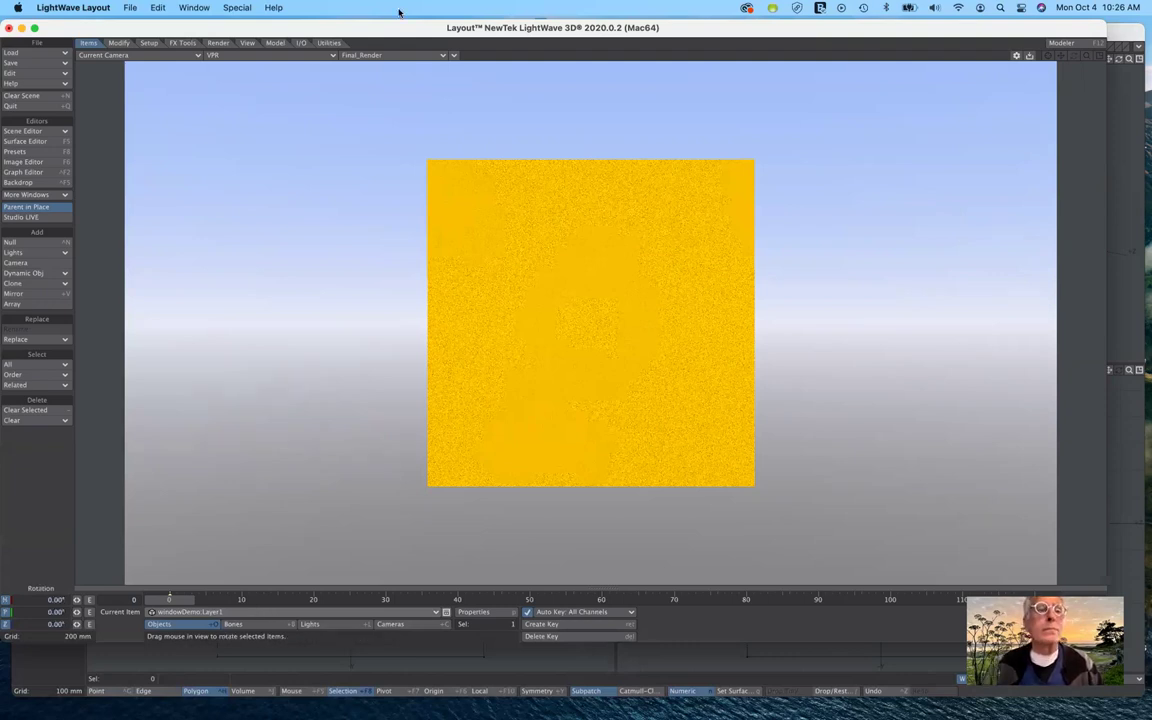
- Display the camera view as Wireframe and rotate the cube's layer to a heading of about -40.9°
click(262, 55)
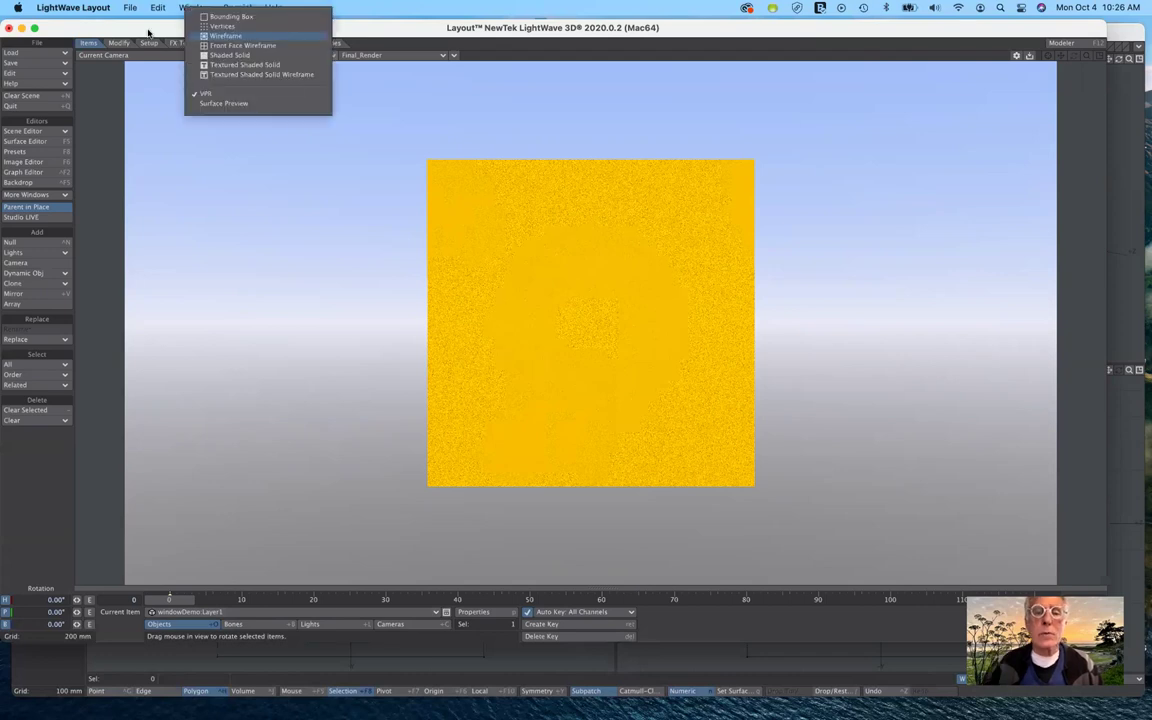
click(226, 35)
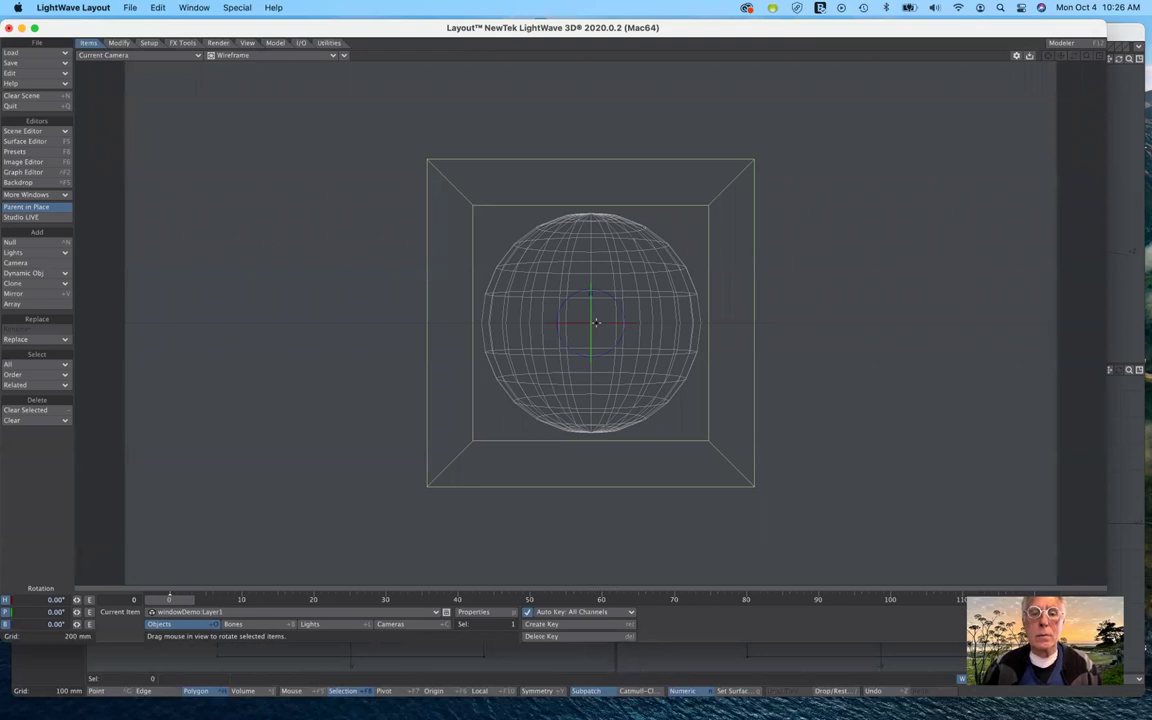
drag(590, 320, 529, 320)
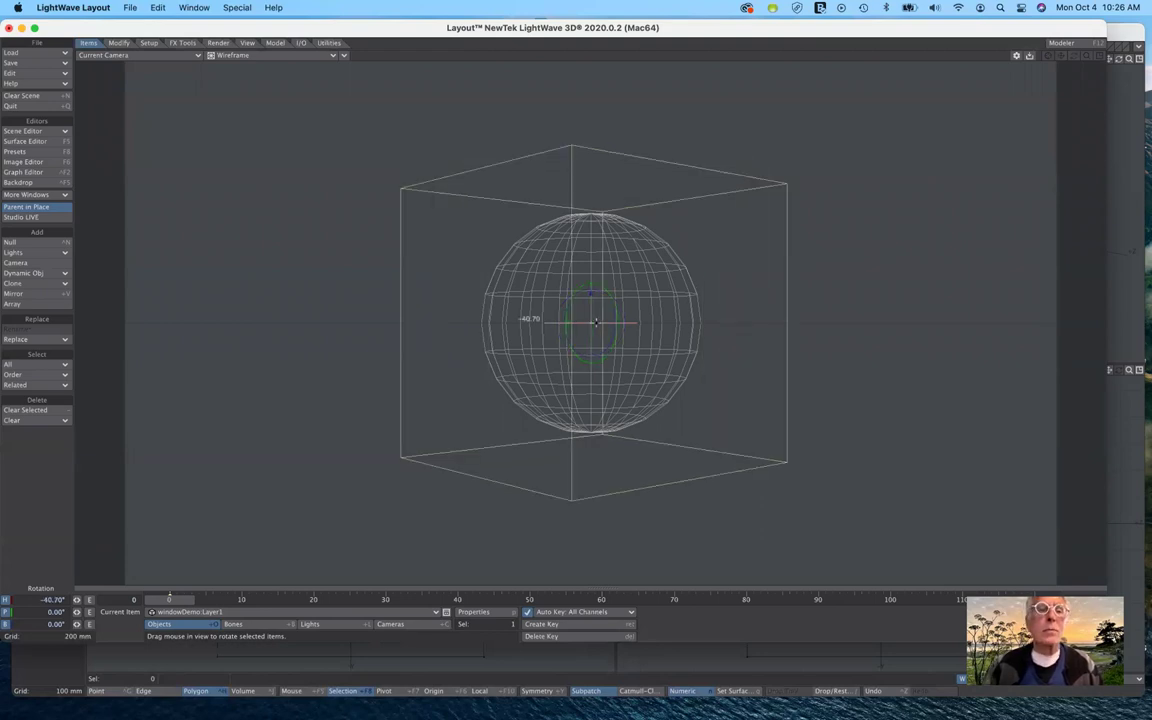
- Display the view as Shaded Solid and rotate the cube to a heading of about -232.1°, undoing the accidental bank tilt
click(253, 57)
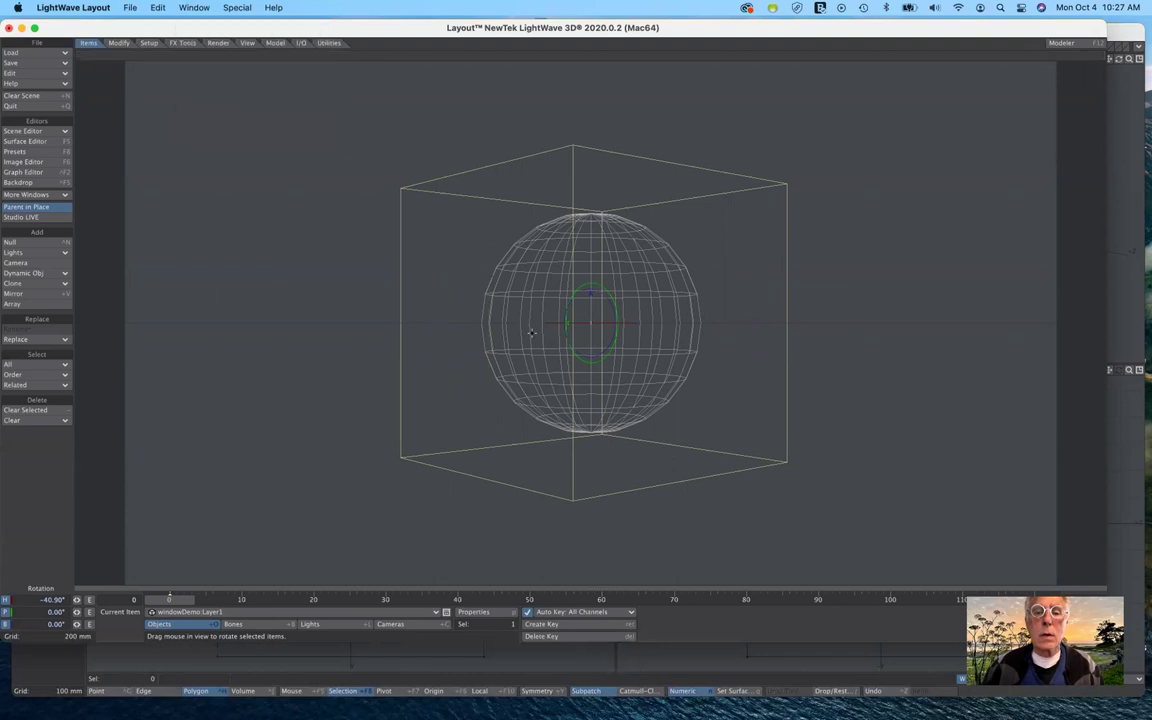
drag(602, 322, 573, 305)
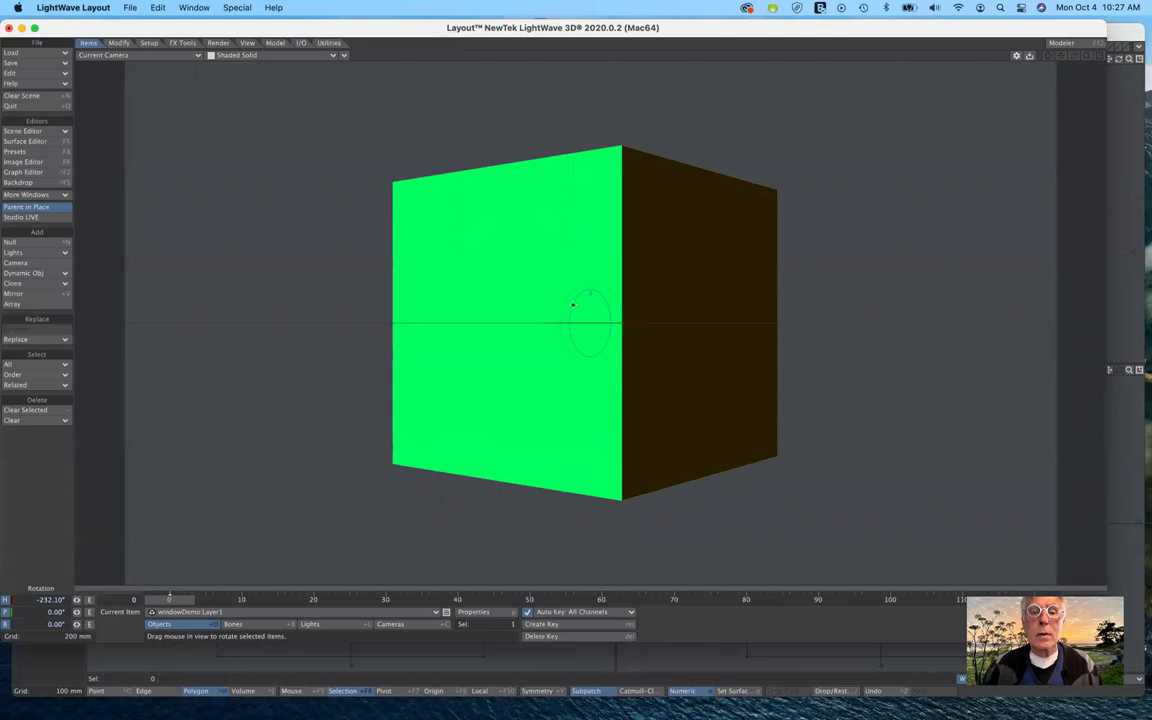
right_drag(573, 305, 573, 304)
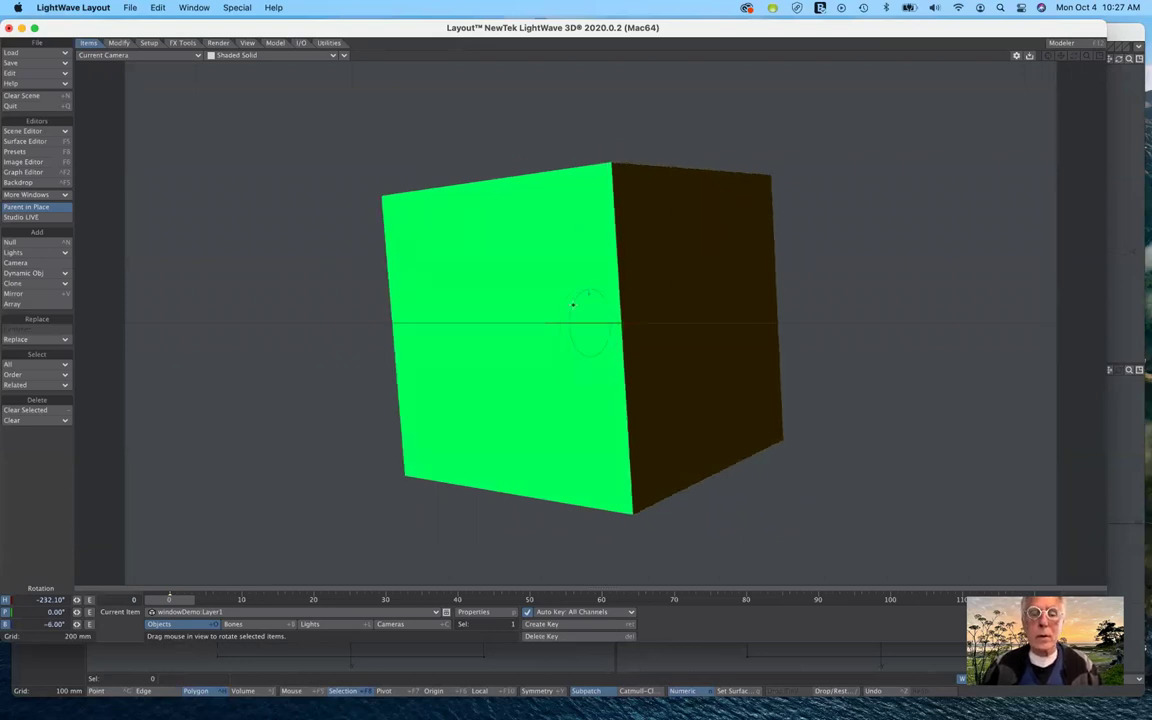
key(ctrl+z)
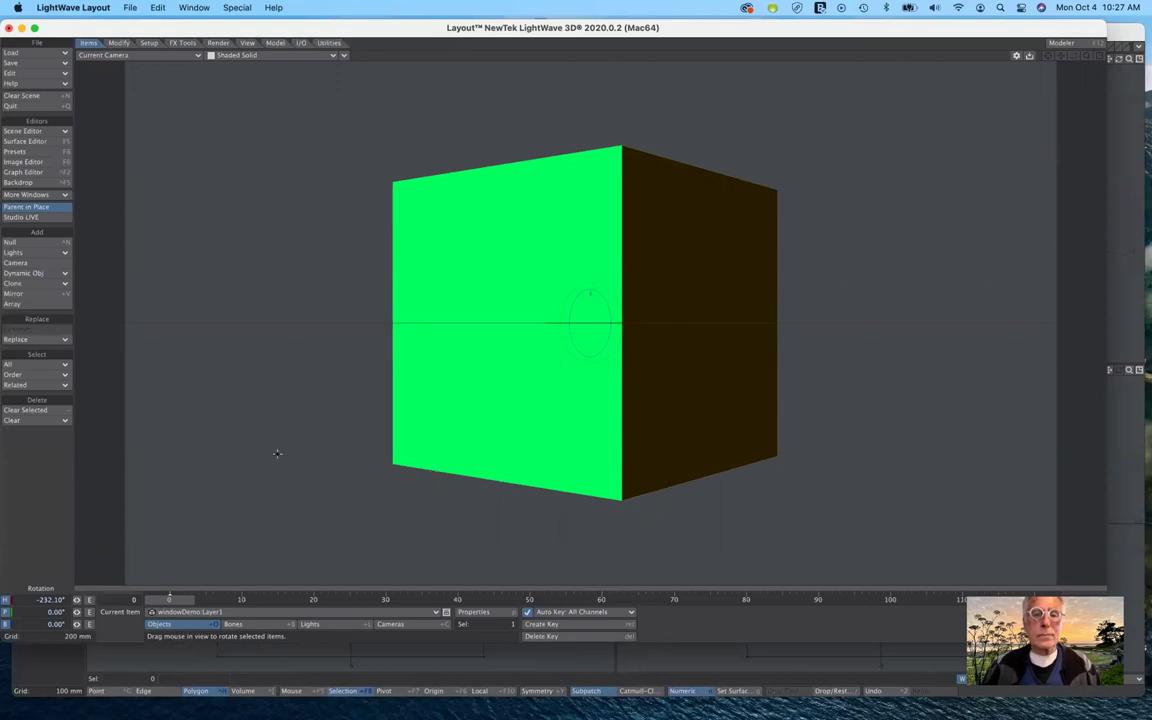
- Select the camera, raise it to about 471 mm on Y and rotate it to a pitch of about 9.1° and heading of about 0.3°
click(40, 410)
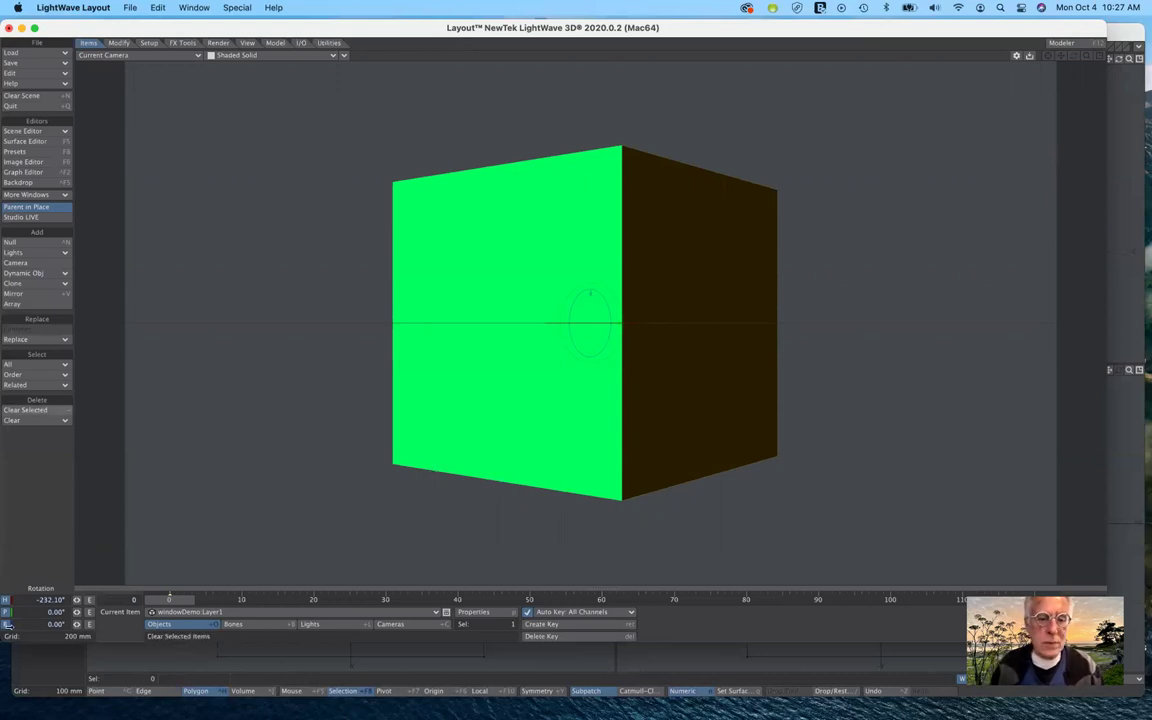
click(396, 625)
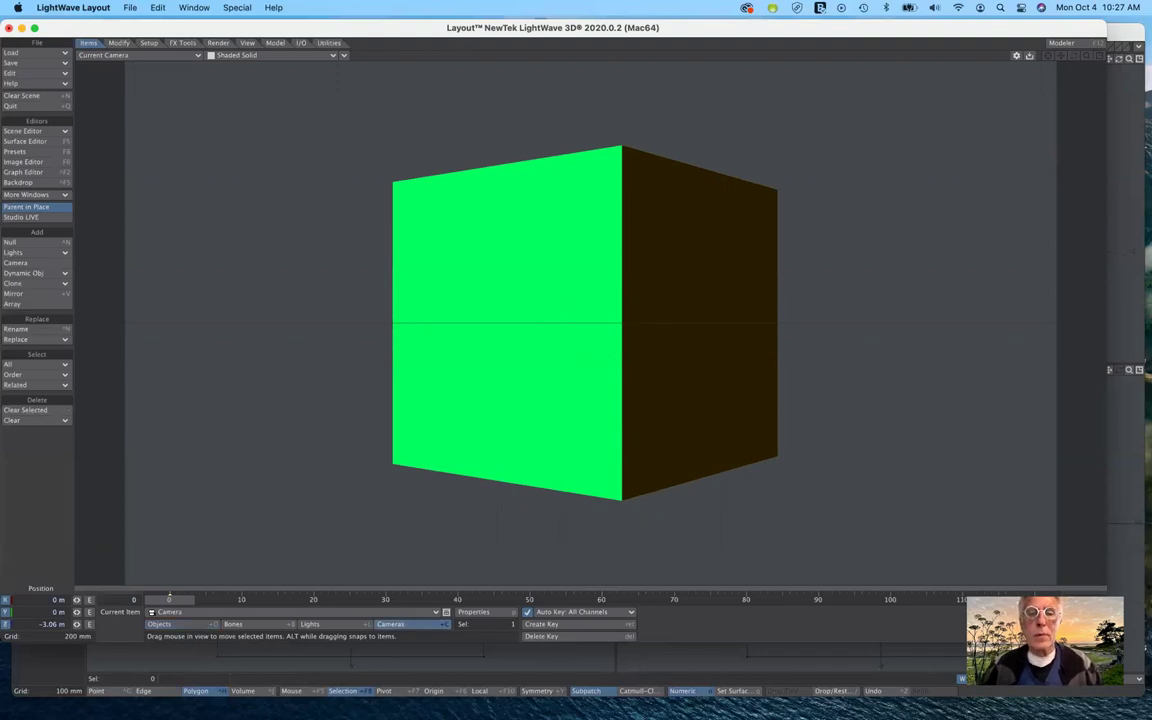
right_drag(590, 380, 590, 205)
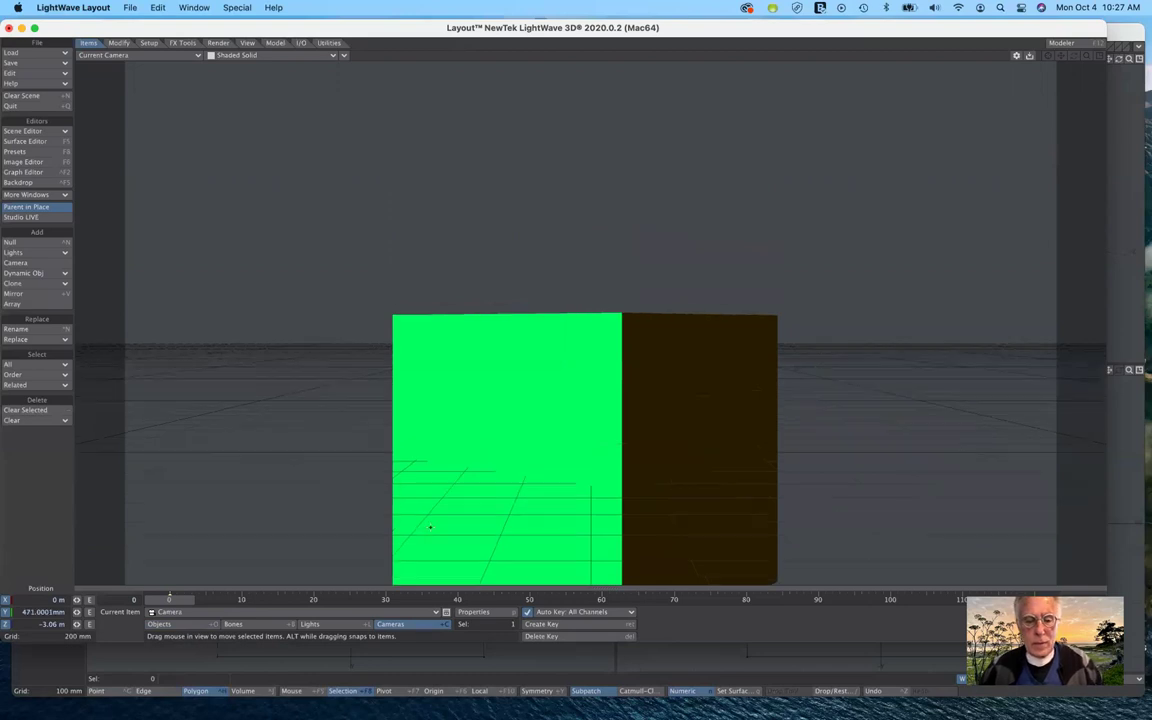
key(y)
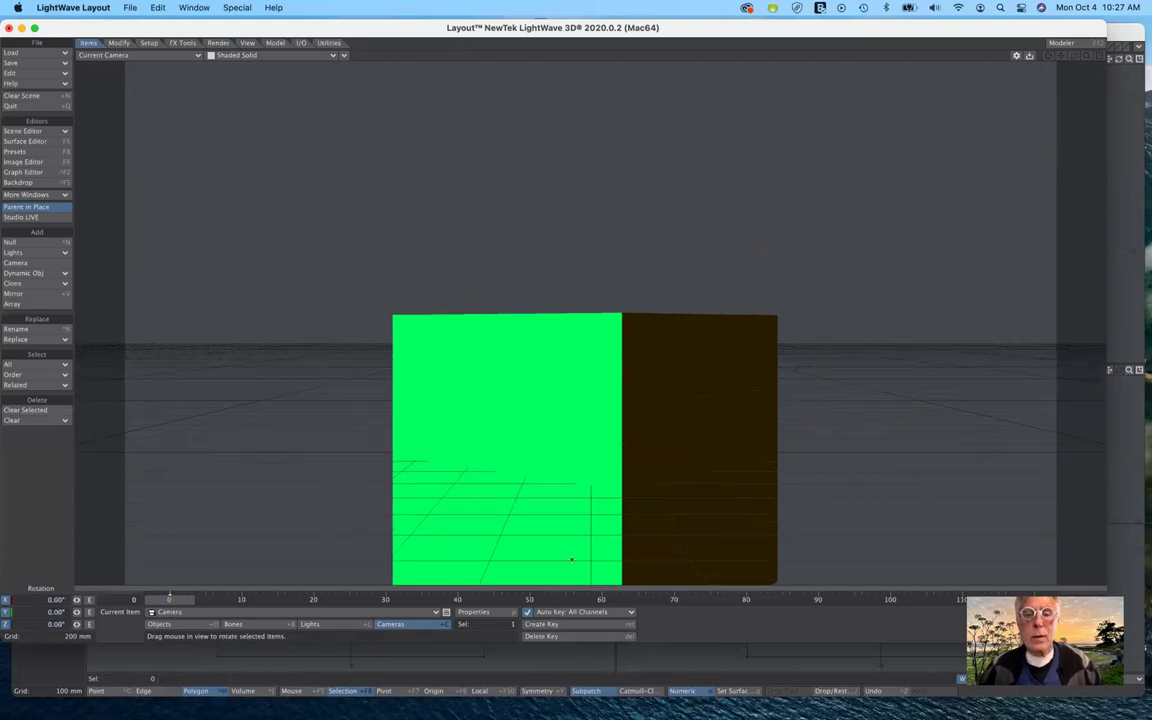
drag(571, 520, 571, 560)
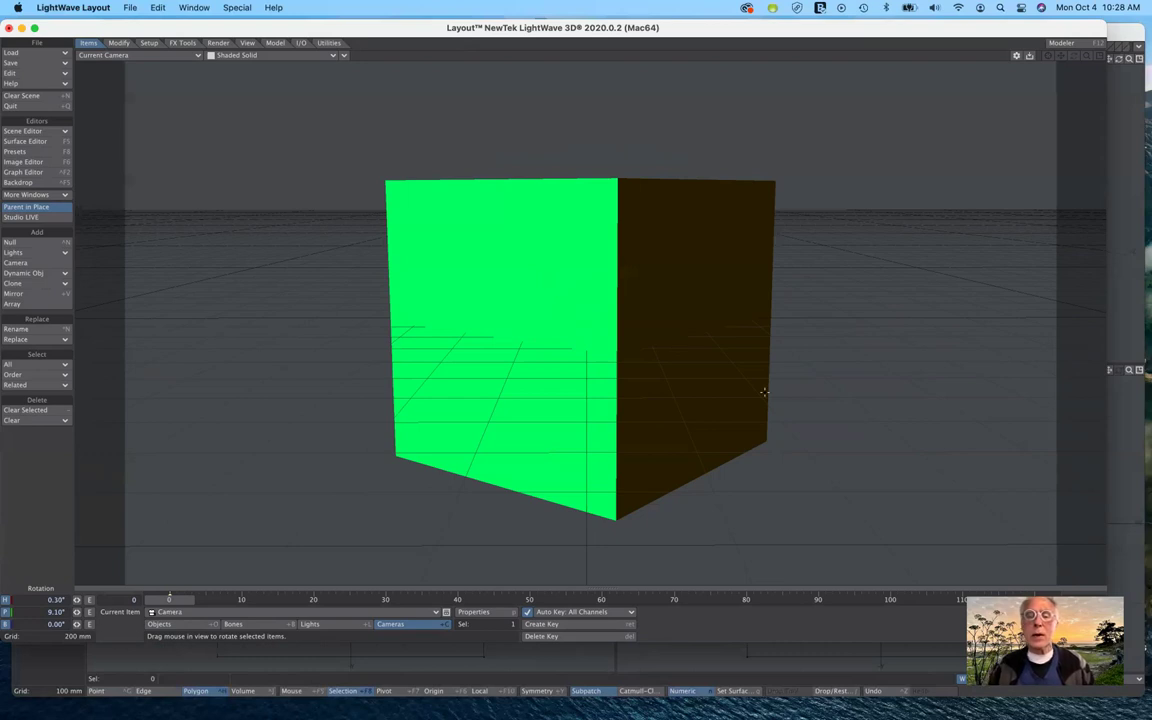
- Switch to Photoshop and toggle the visibility of the four blue pane layers in window.psd off and back on
key(ctrl+Right)
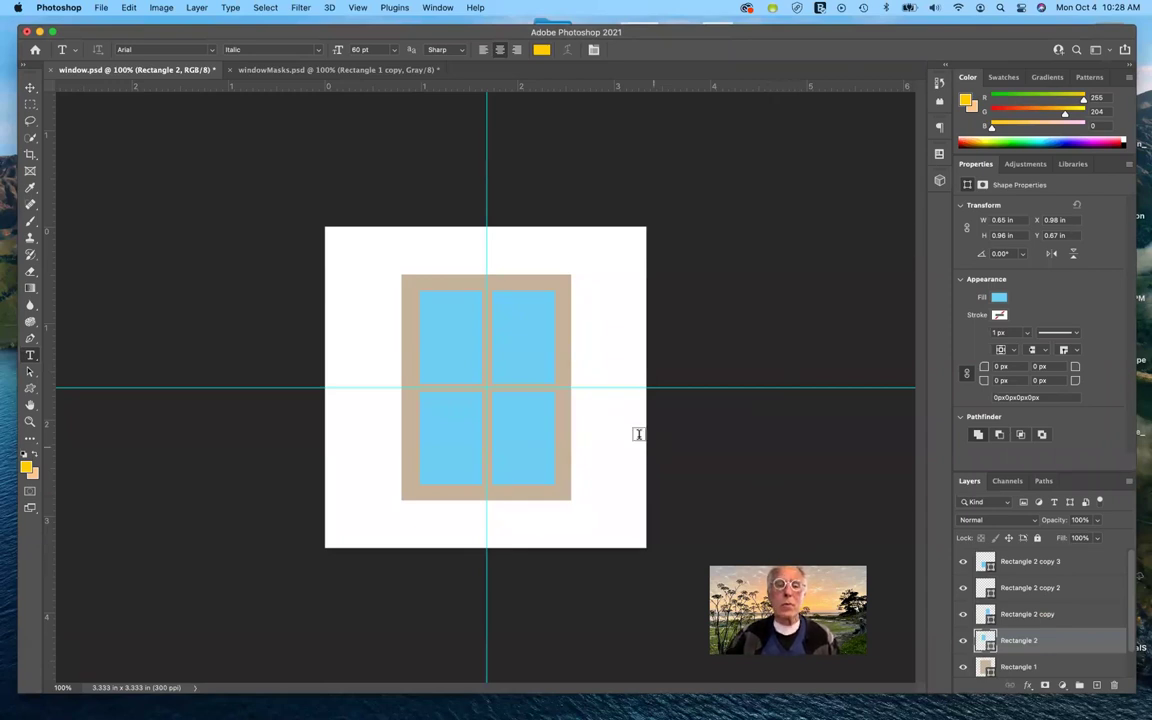
click(963, 562)
click(963, 588)
click(963, 614)
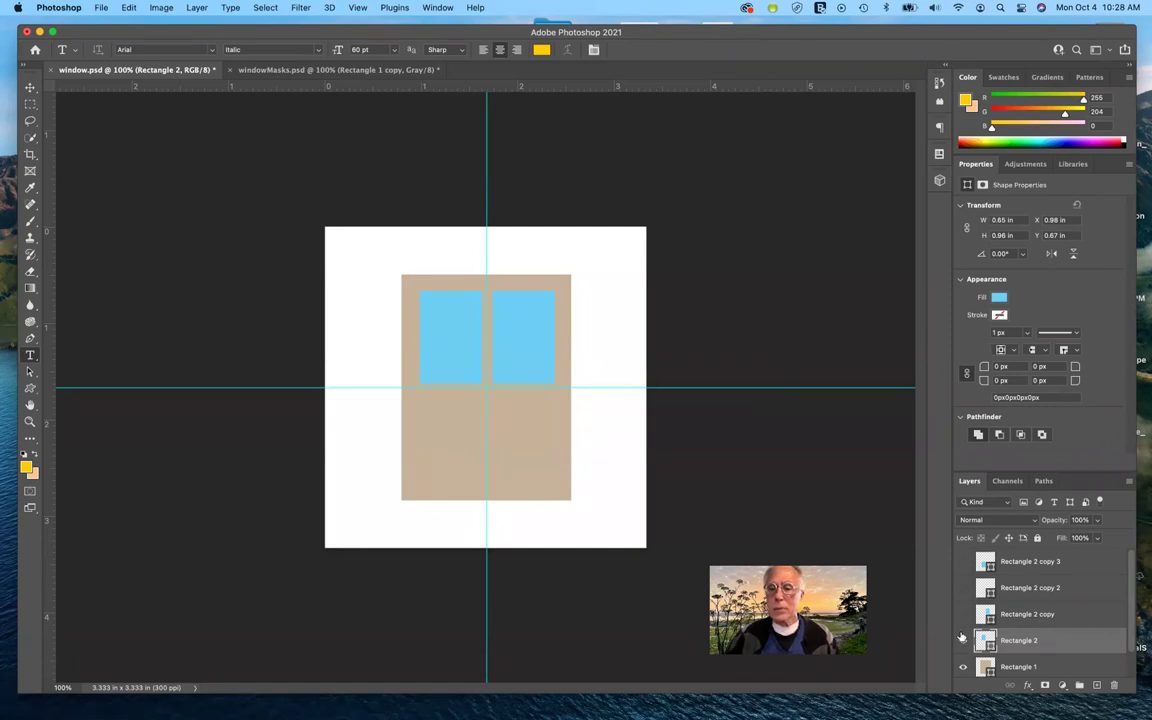
click(963, 640)
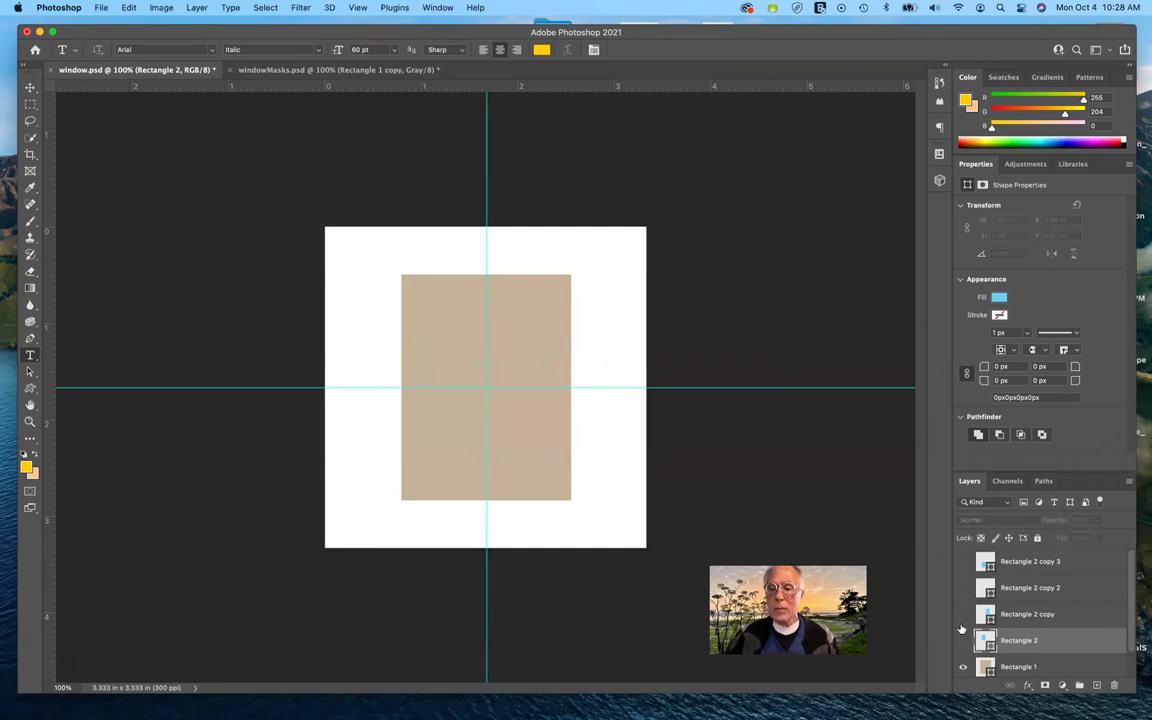
click(963, 640)
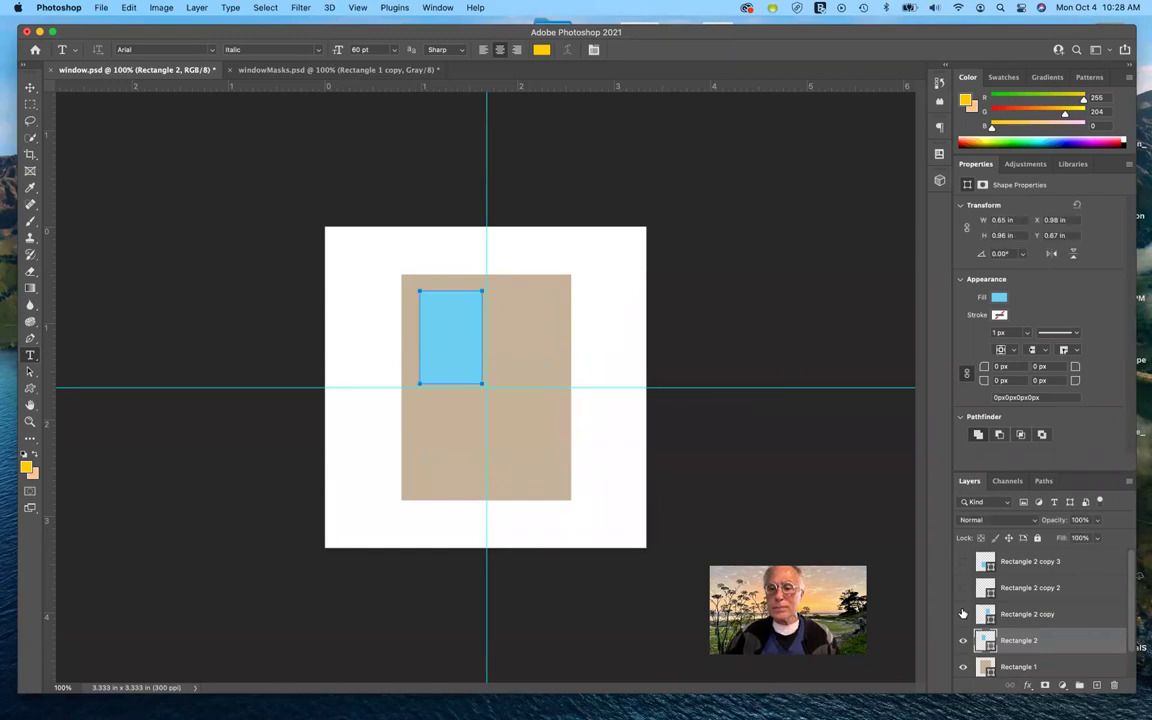
click(963, 588)
click(963, 561)
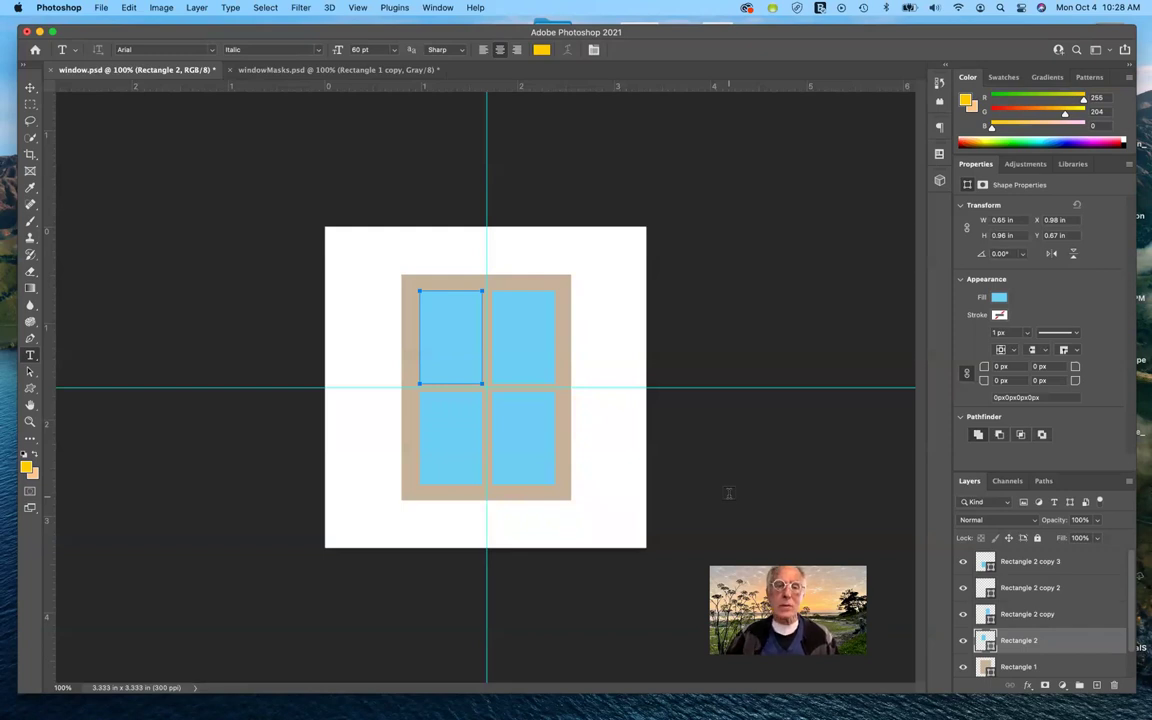
- In windowMasks.psd, hide the four black pane layers and show the Rectangle 1 copy layer
click(279, 72)
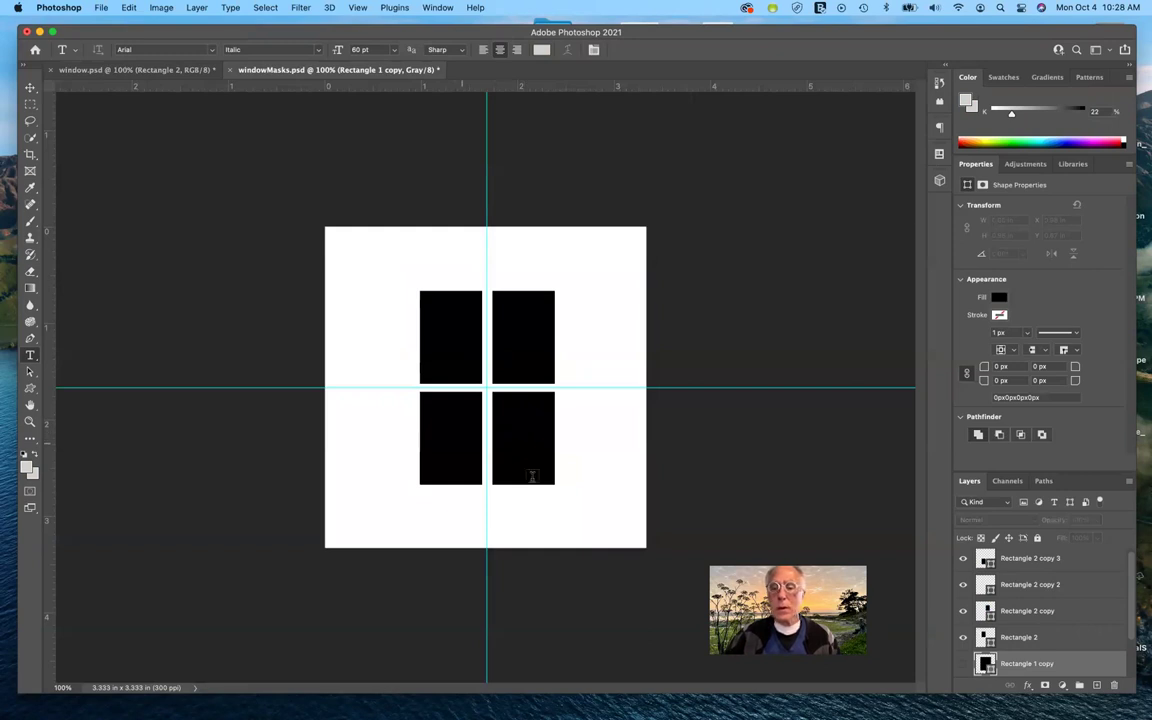
click(963, 610)
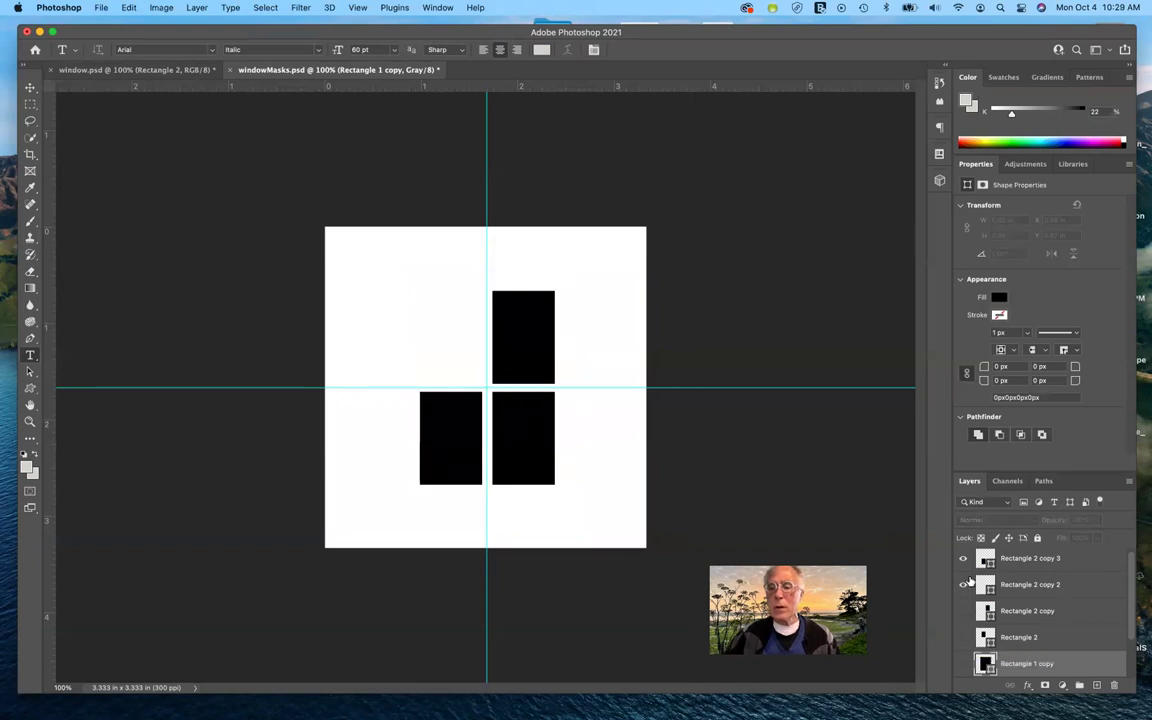
click(963, 586)
click(963, 558)
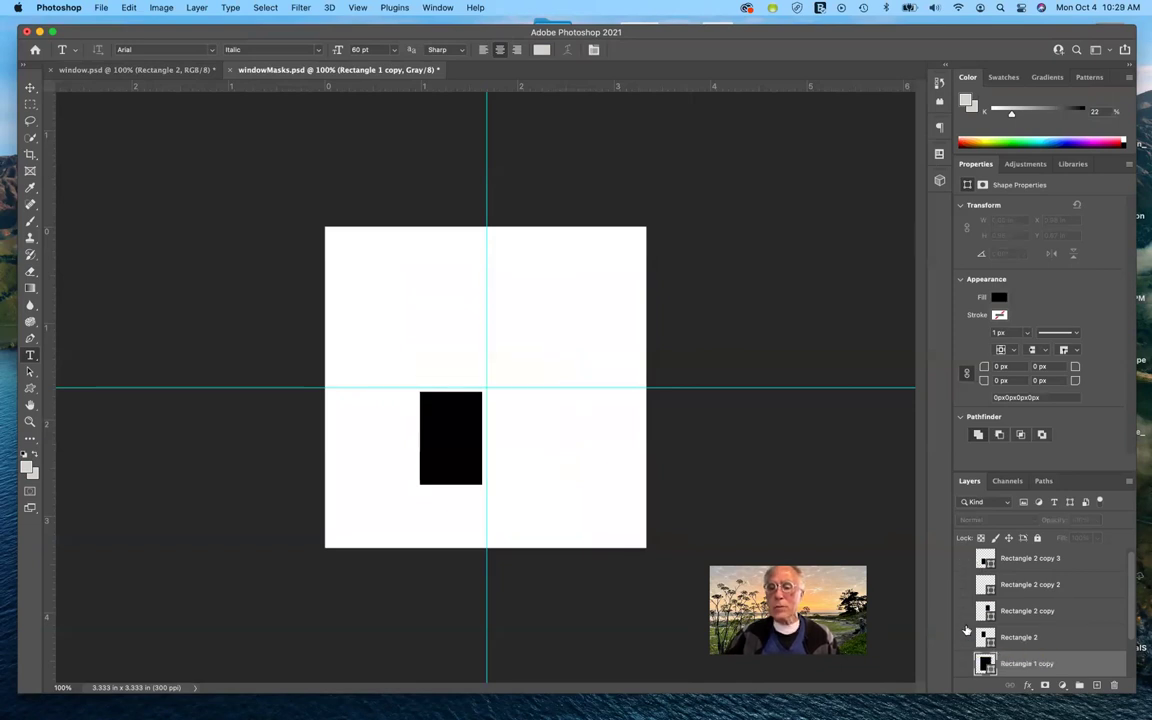
click(962, 665)
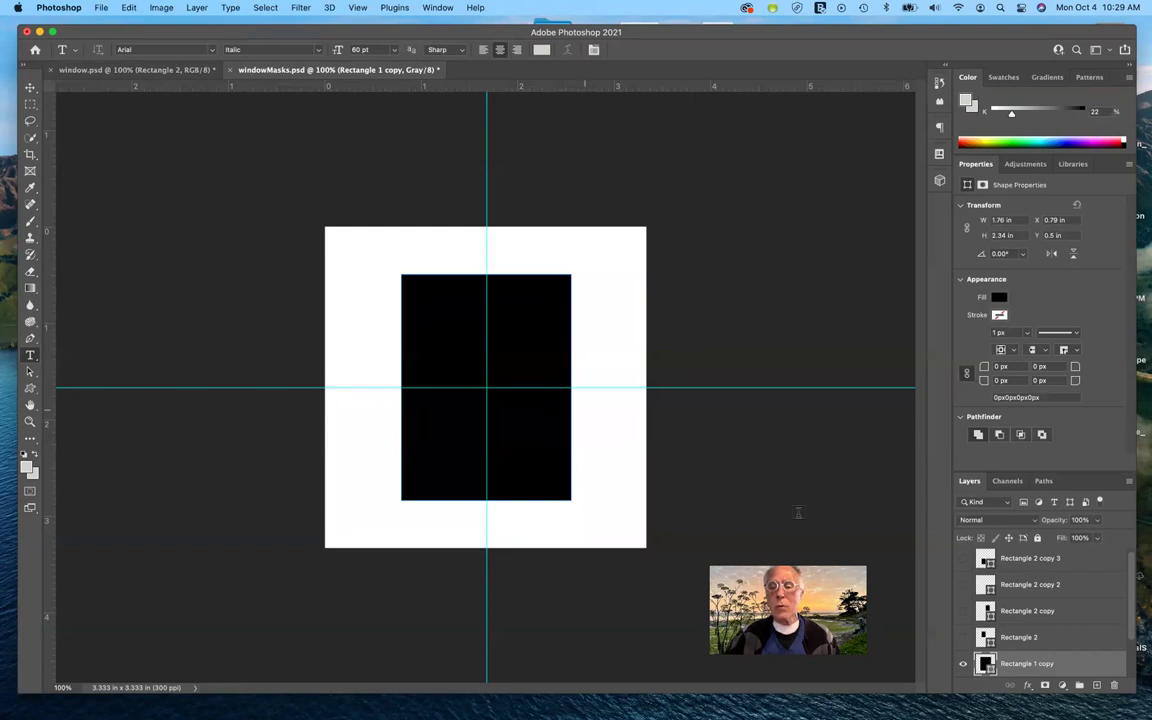
- Show the four pane layers, Rectangle 2 through Rectangle 2 copy 3, above the large black rectangle
click(962, 637)
click(963, 610)
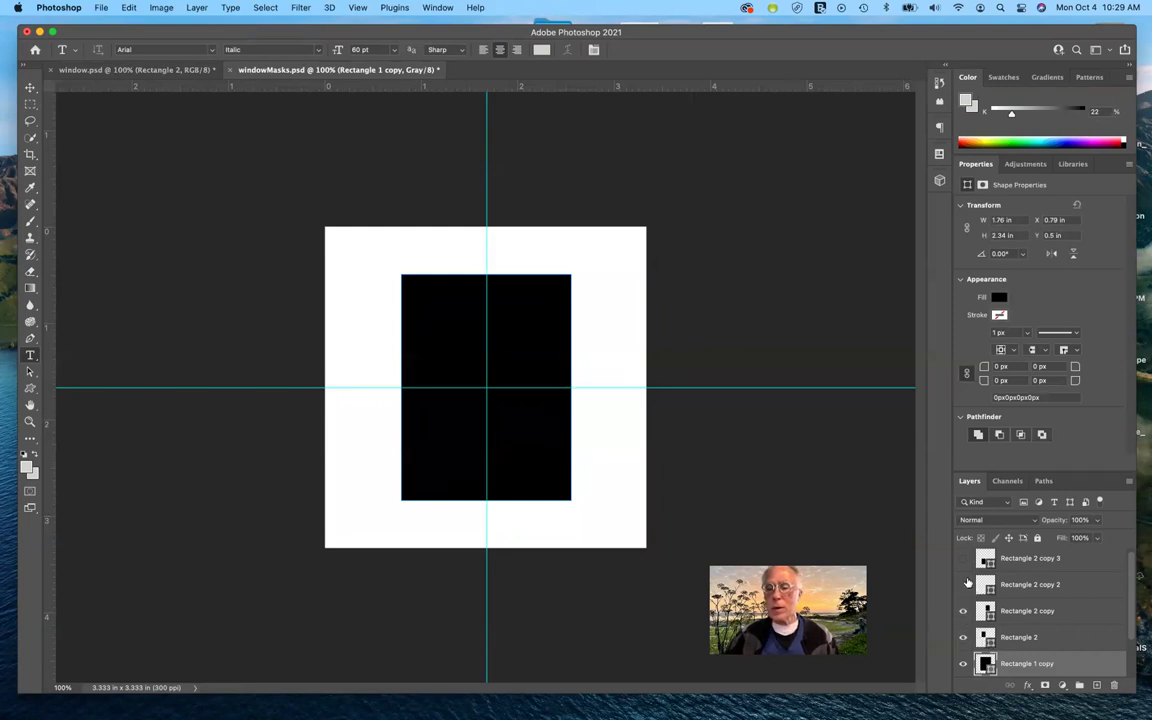
click(963, 584)
click(963, 558)
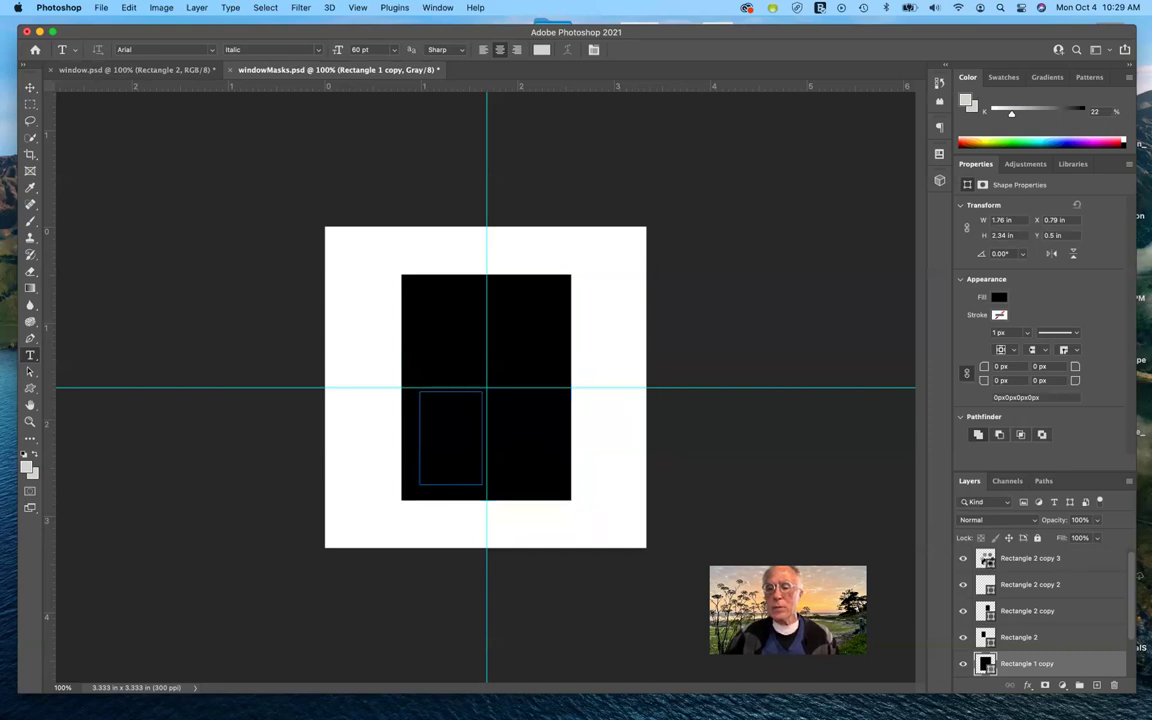
- Change the fill of the Rectangle 2 copy 3 pane to white (ffffff)
click(986, 560)
double_click(986, 562)
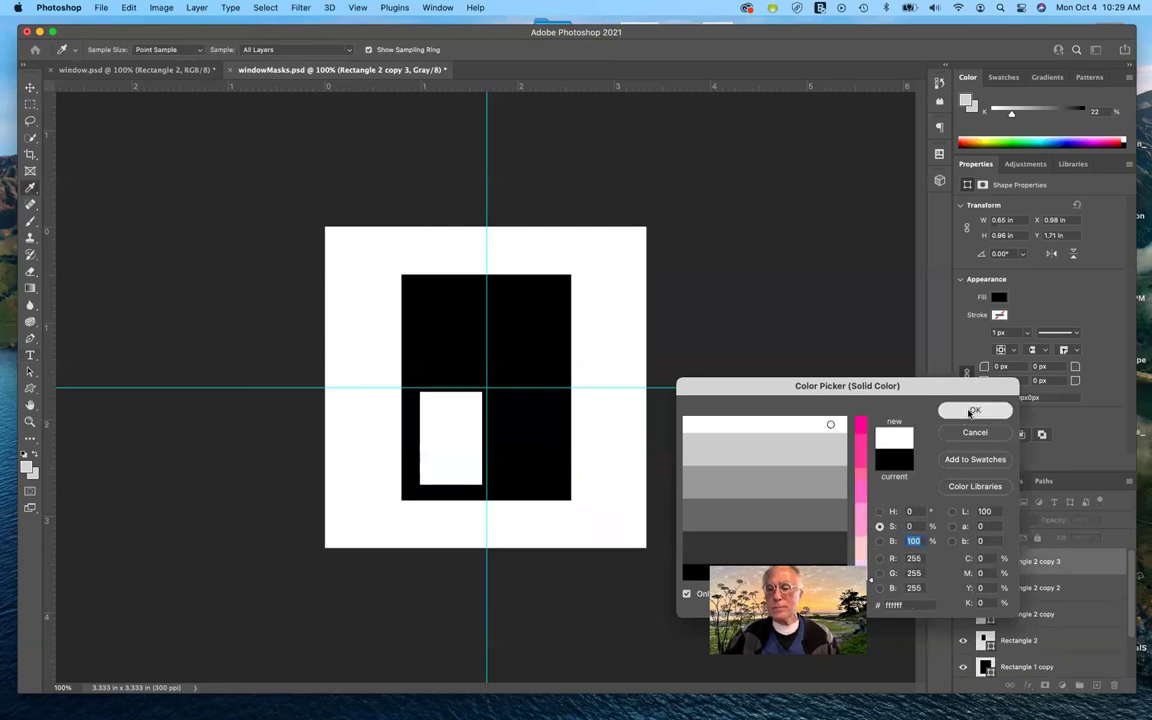
key(Return)
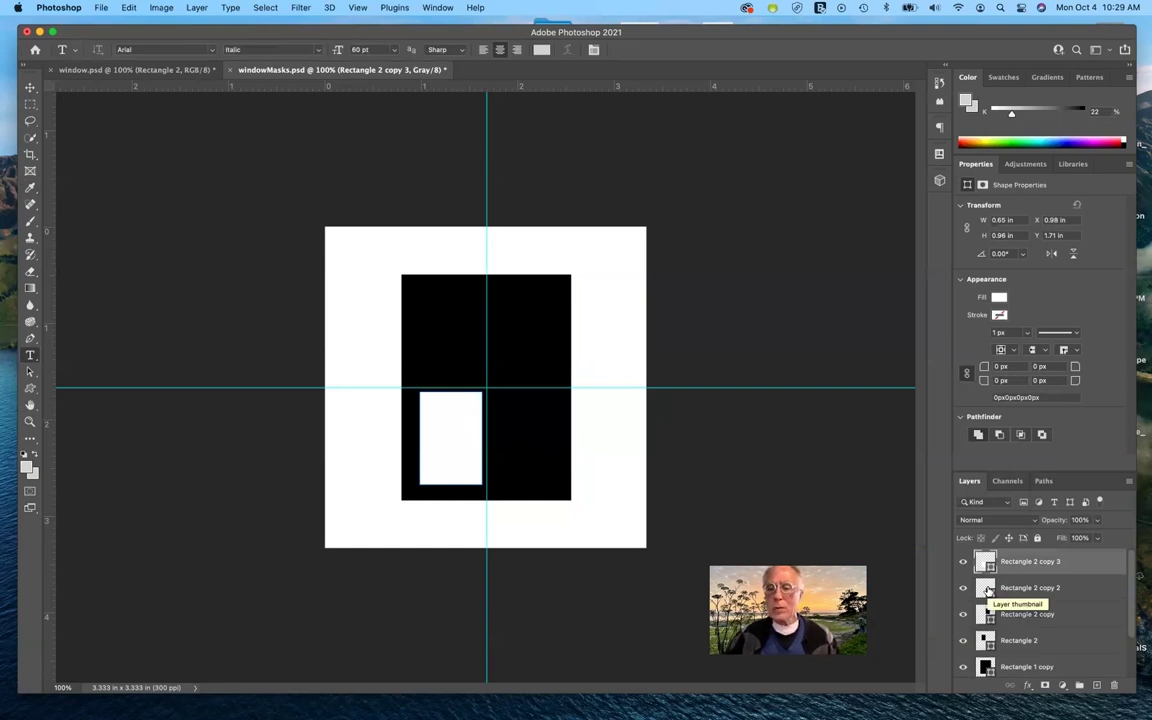
- Change the fill of the Rectangle 2 copy 2 pane to white (ffffff)
click(987, 589)
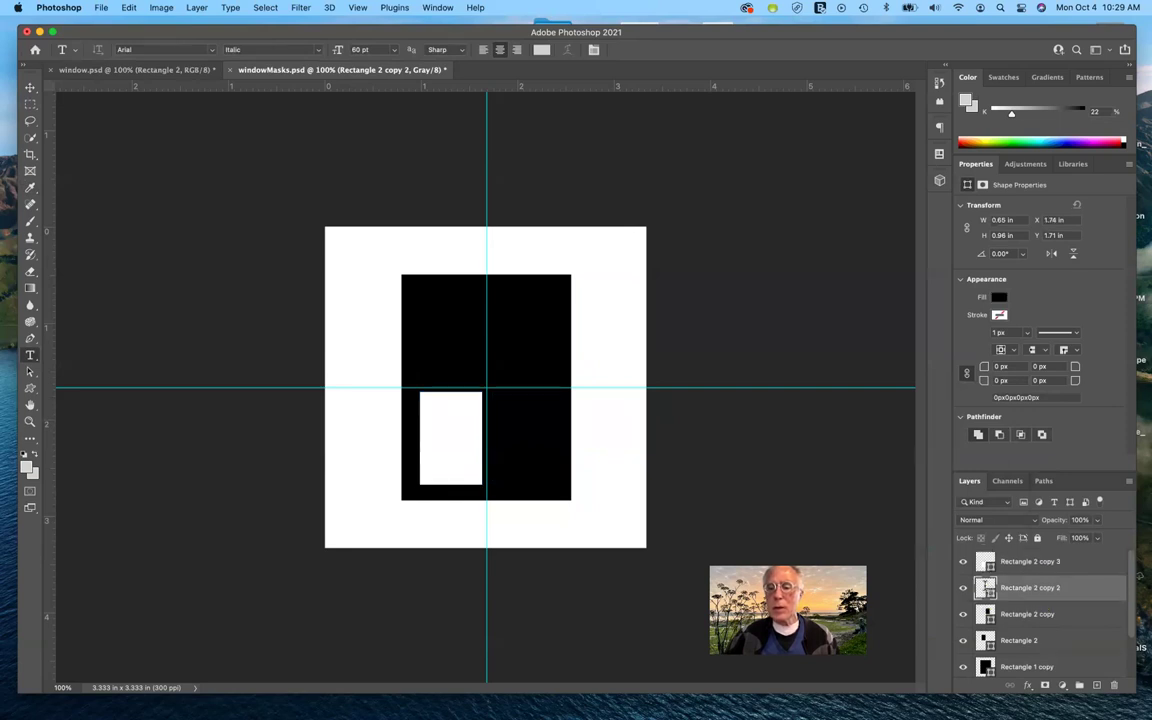
double_click(987, 589)
click(623, 490)
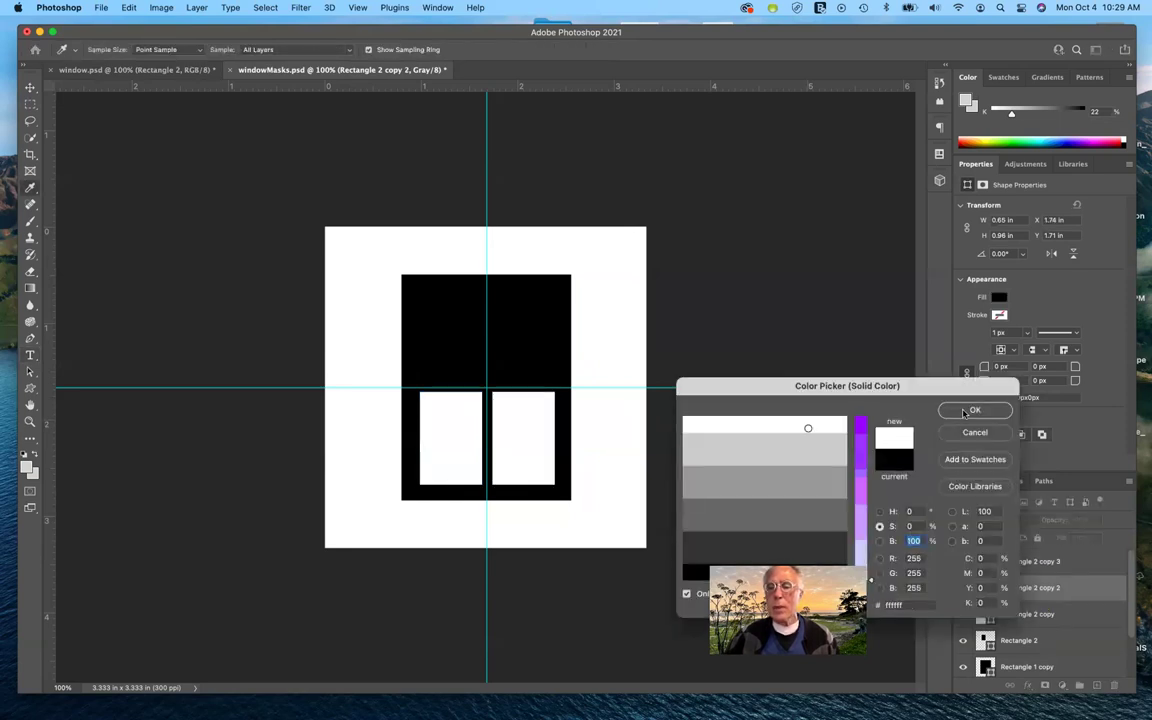
- Fill the Rectangle 2 copy 2 and Rectangle 2 copy panes of the window mask with white (ffffff)
key(Return)
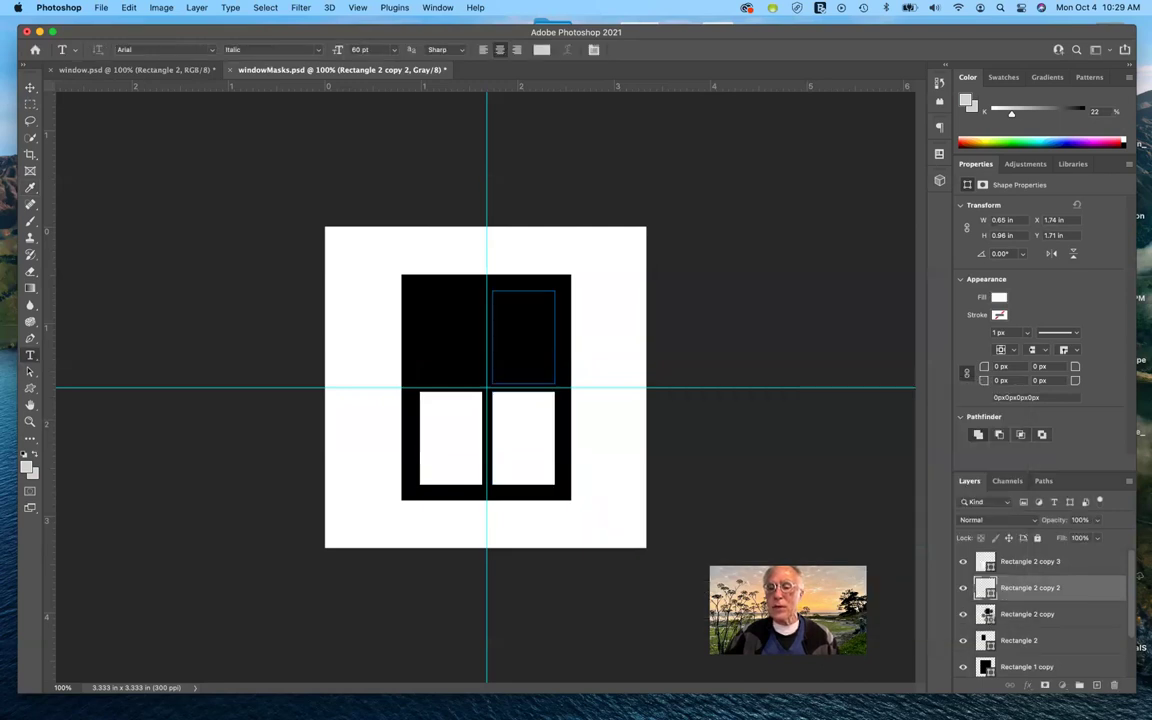
click(988, 616)
double_click(988, 616)
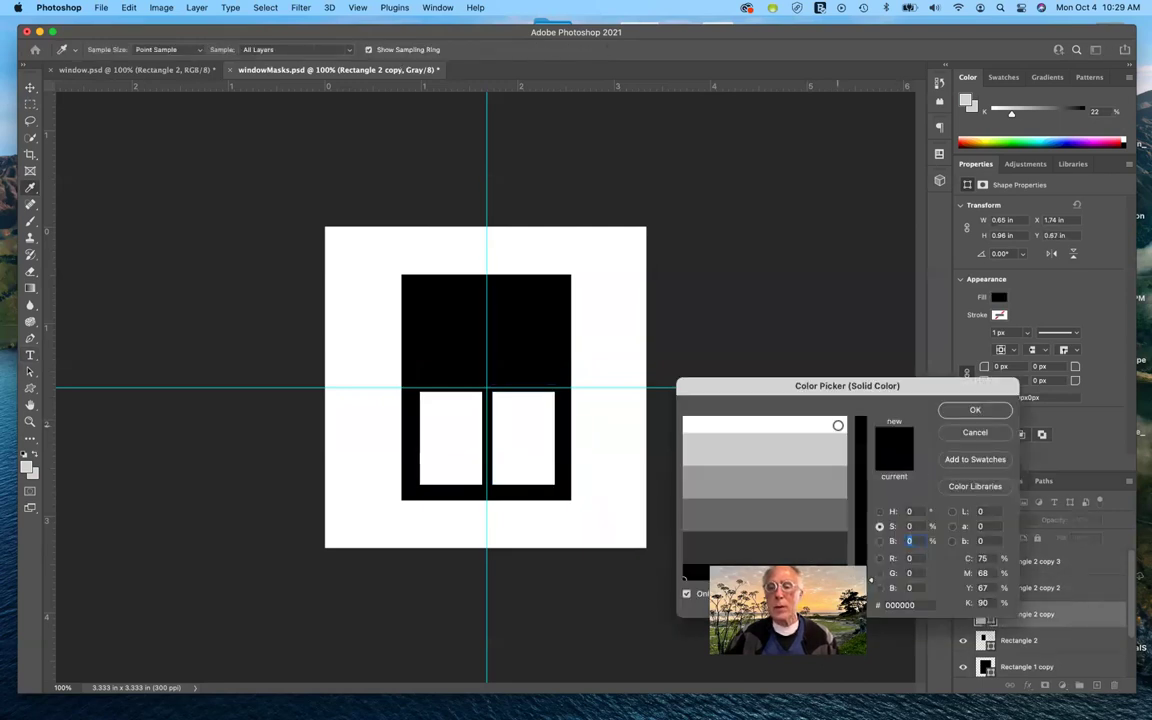
click(623, 490)
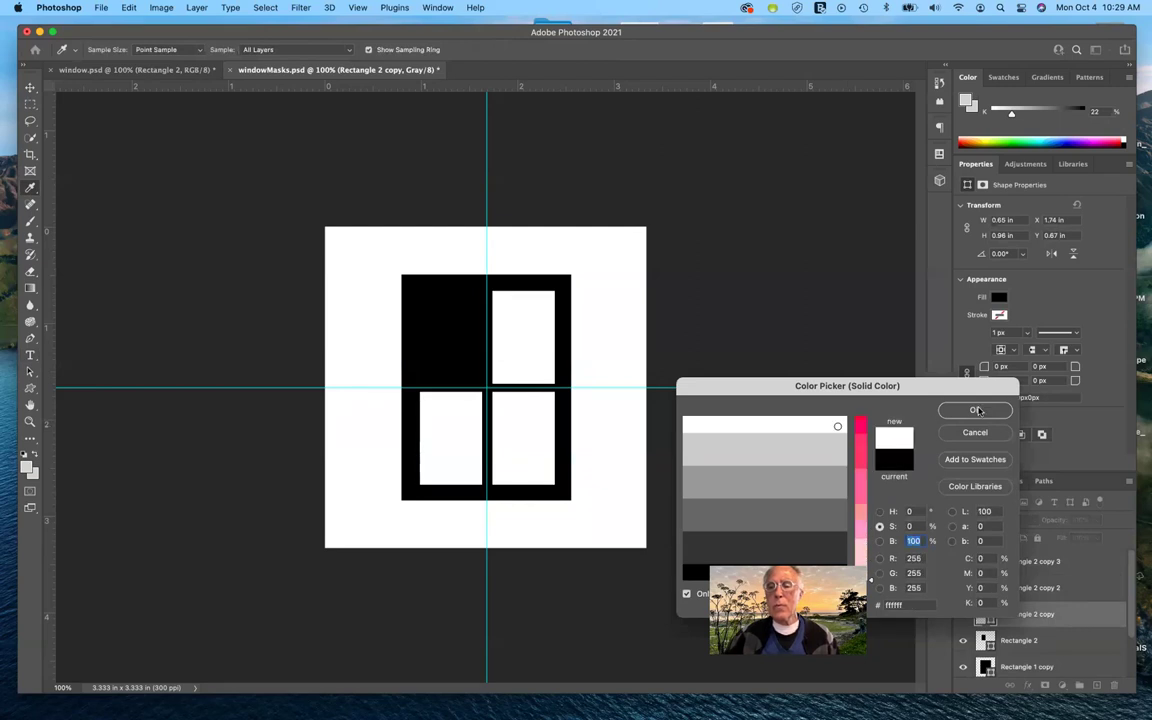
click(973, 412)
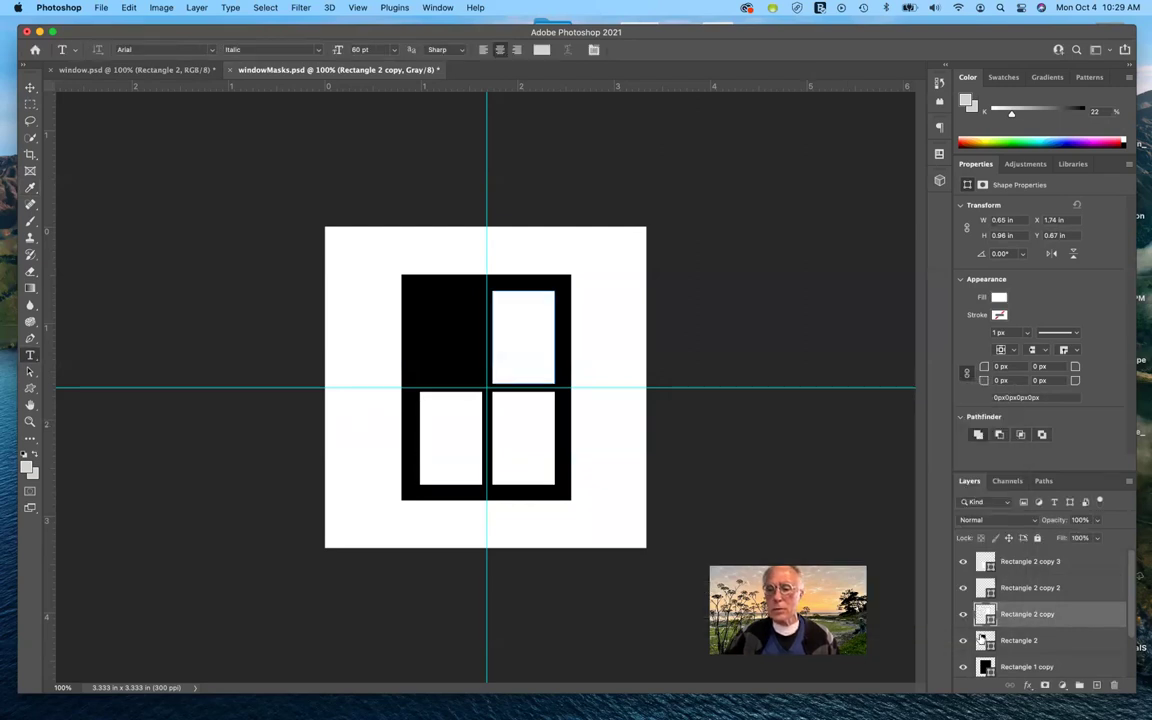
- Fill the Rectangle 2 pane of the window mask with white (ffffff)
click(982, 640)
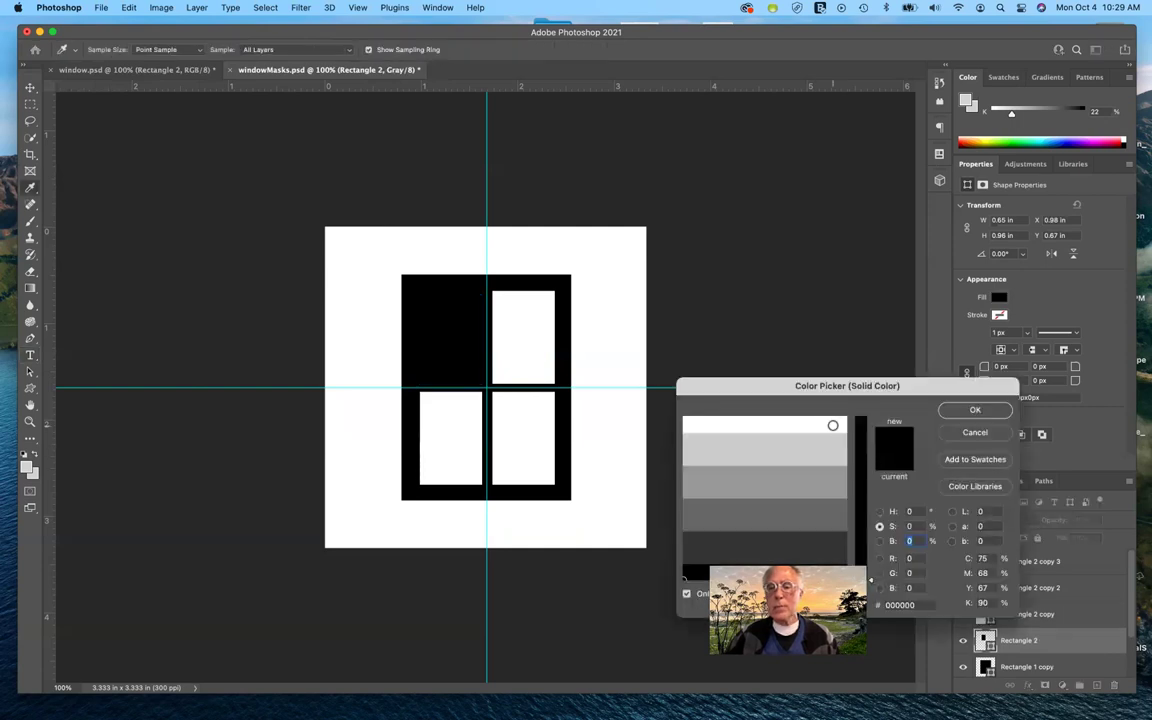
click(441, 473)
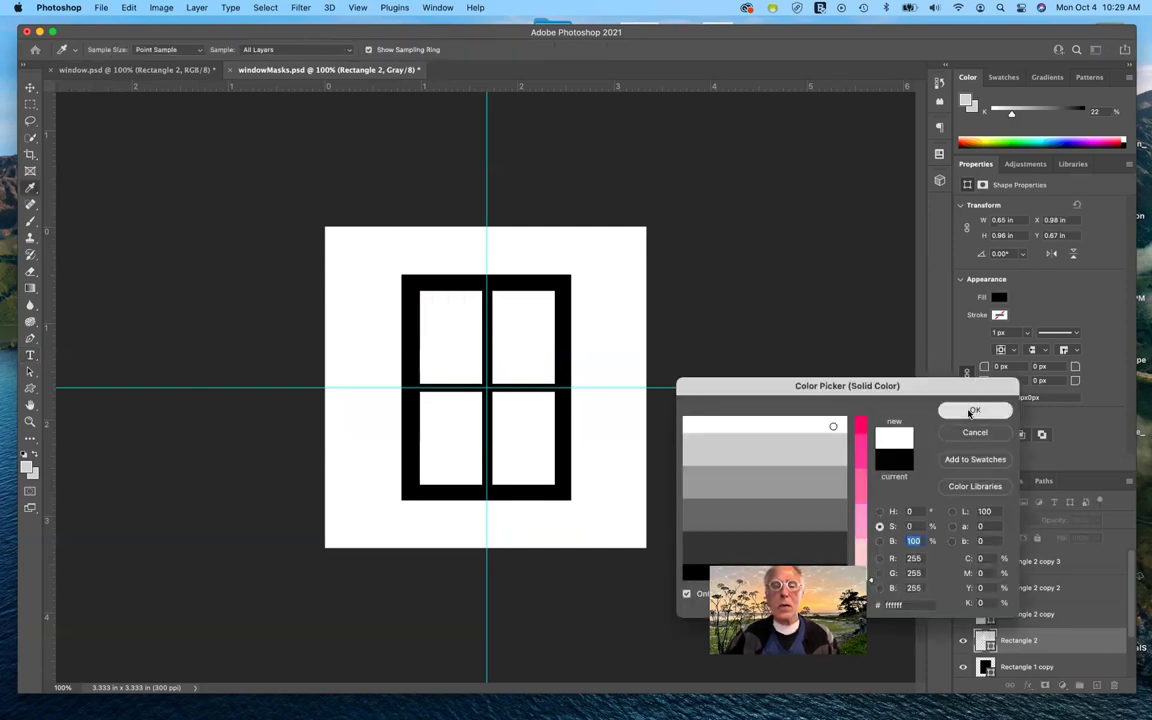
key(Return)
key(t)
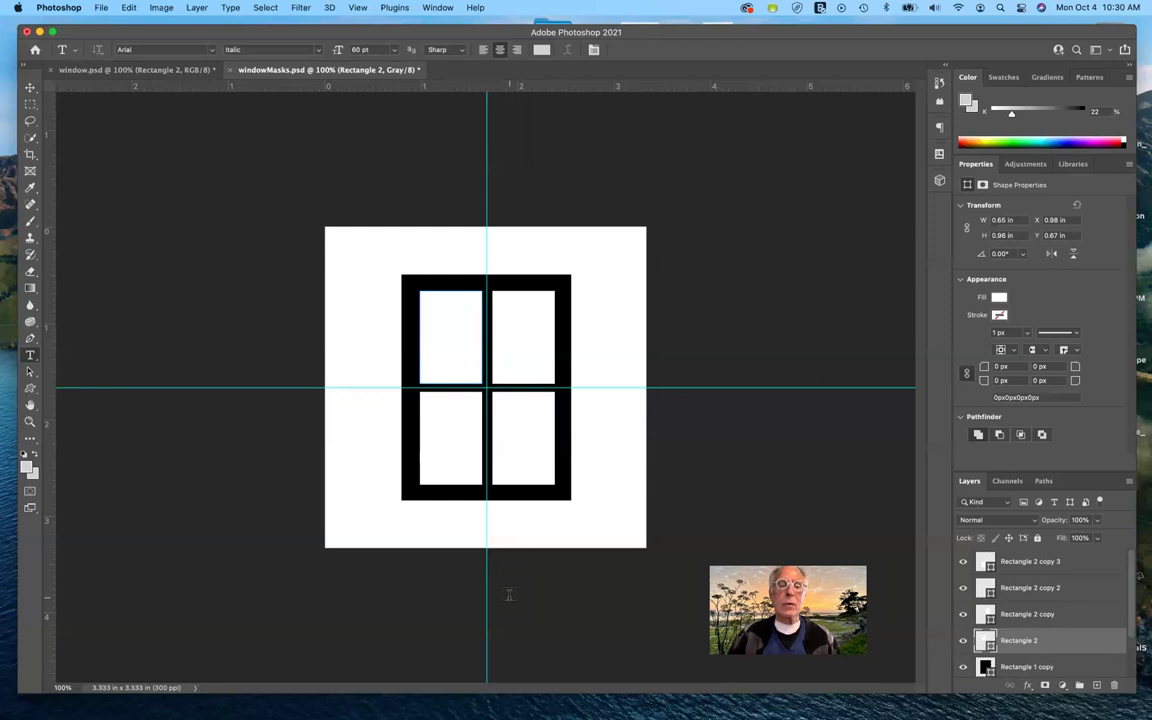
- Switch to the window.psd document and deselect its layers with the Move tool
click(118, 69)
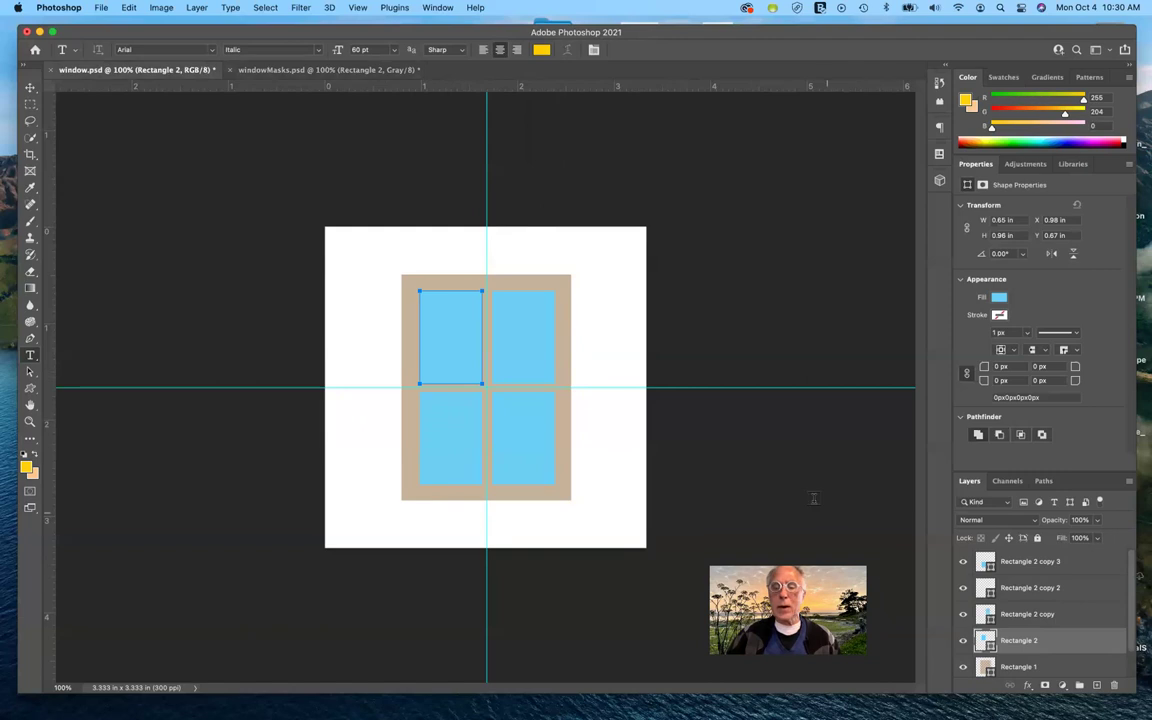
click(30, 88)
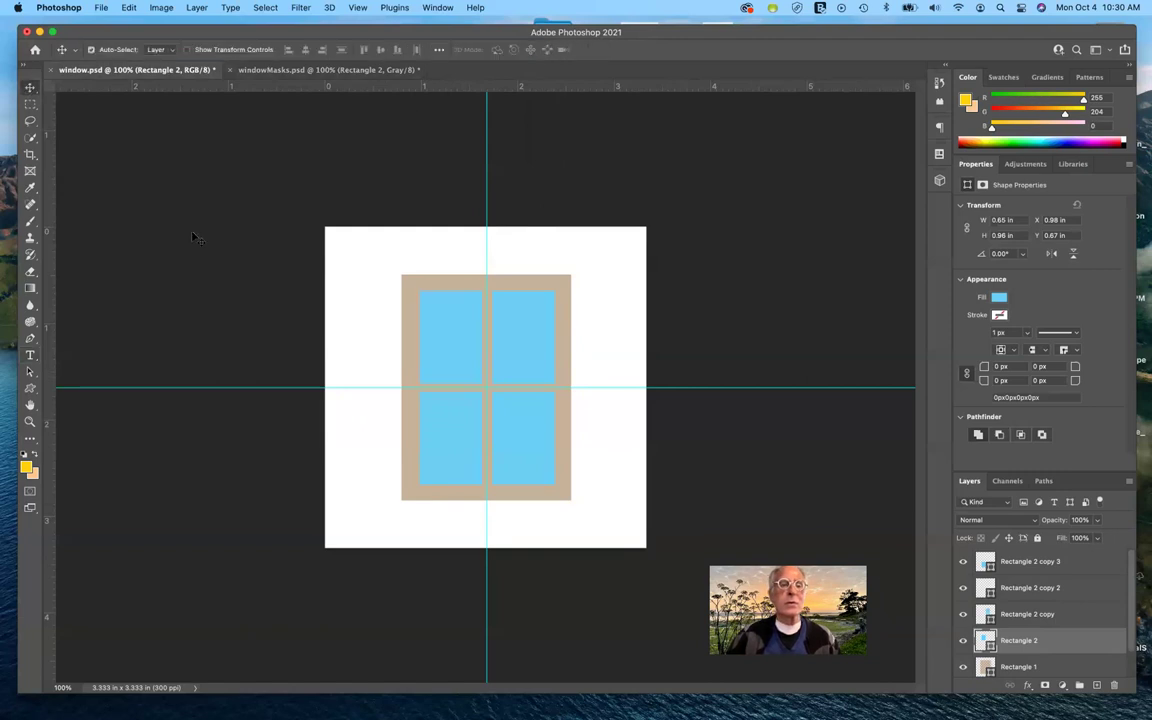
click(194, 236)
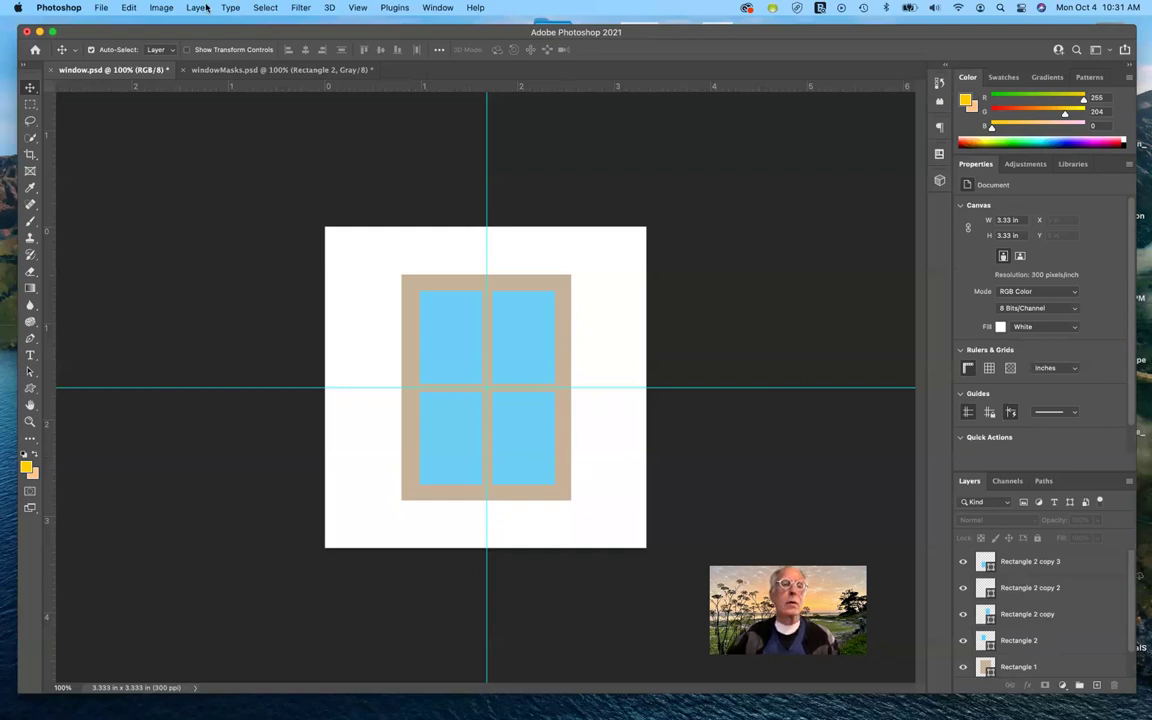
drag(189, 29, 184, 27)
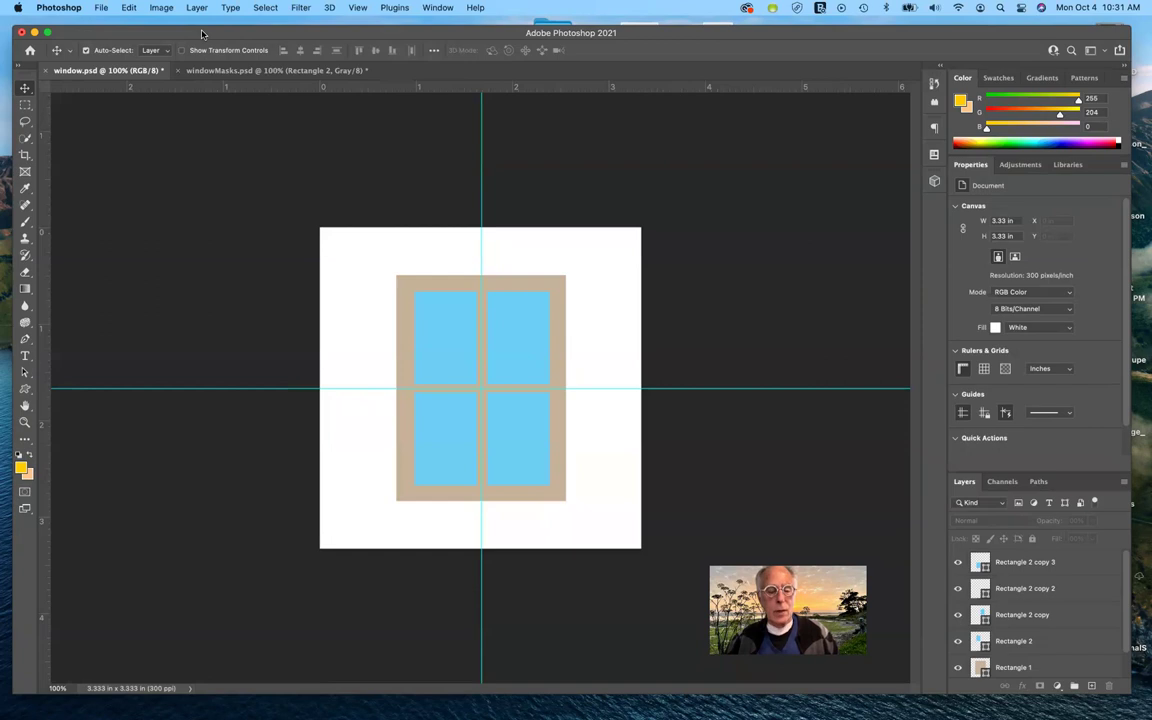
- Quit Photoshop without saving windowMasks.psd or window.psd and return to LightWave Layout
key(super)
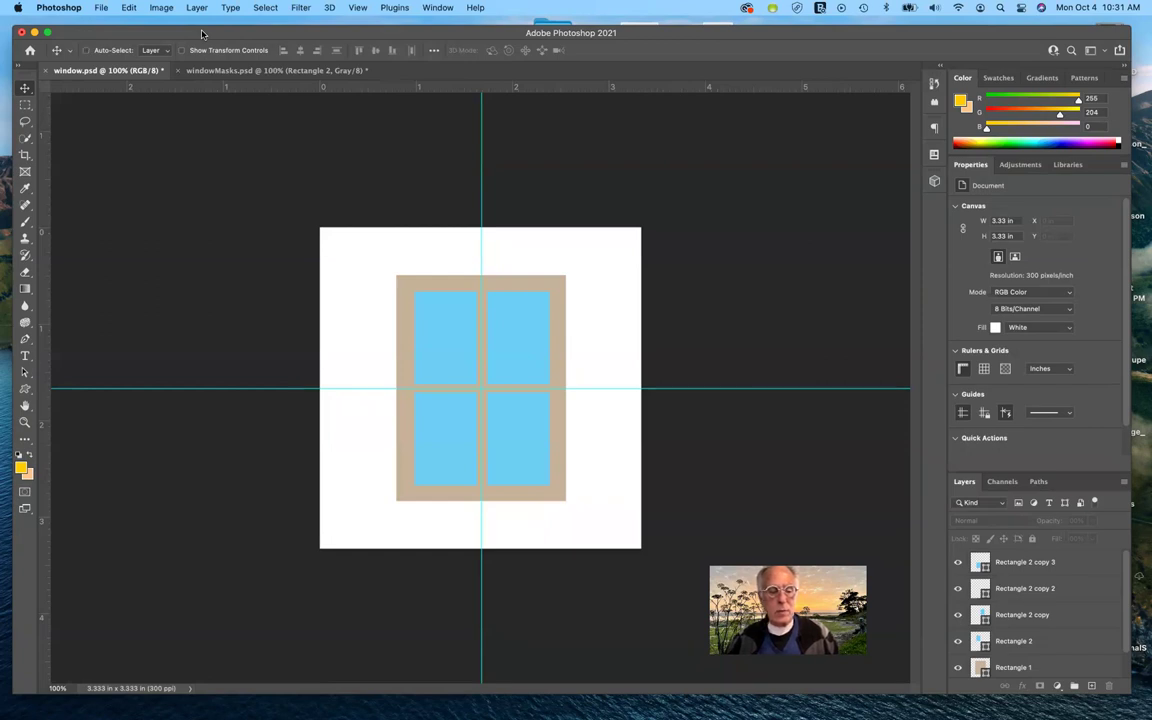
key(super+q)
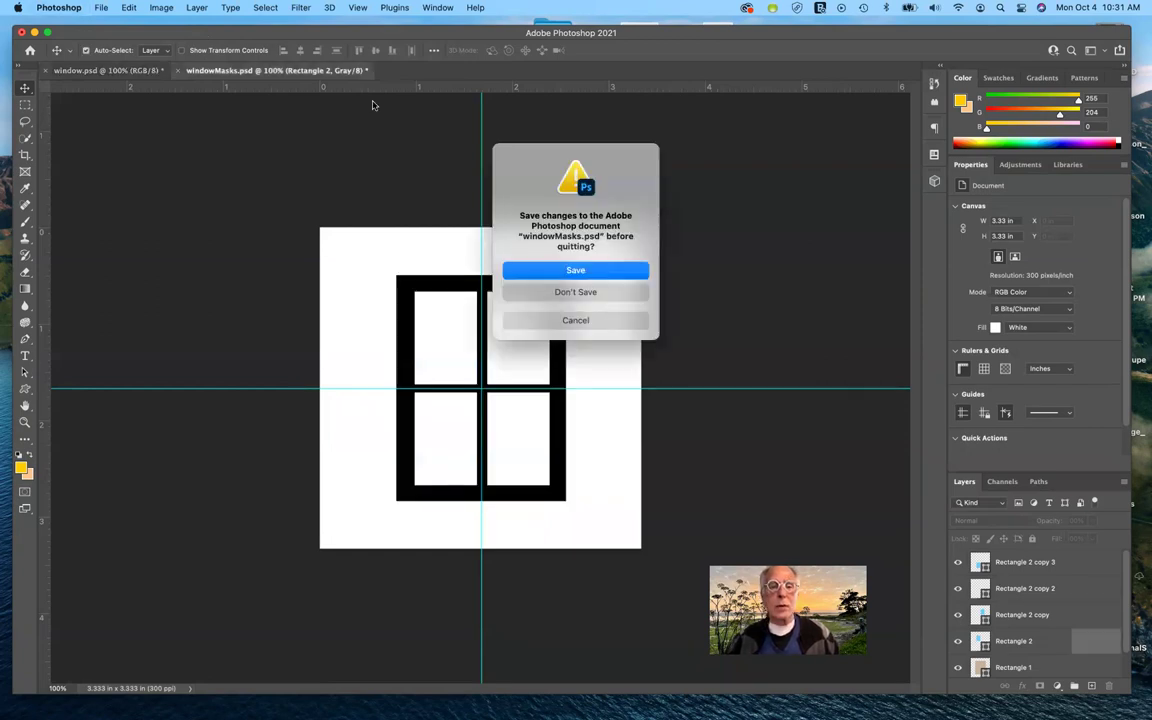
click(537, 291)
click(537, 288)
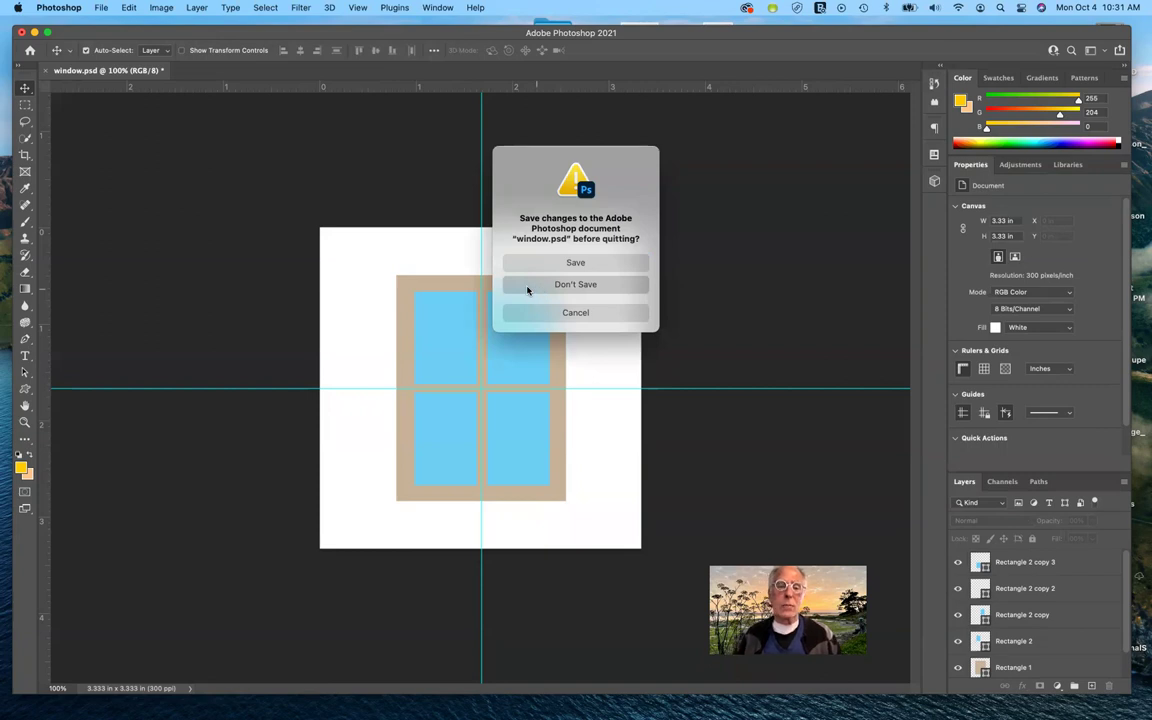
click(527, 290)
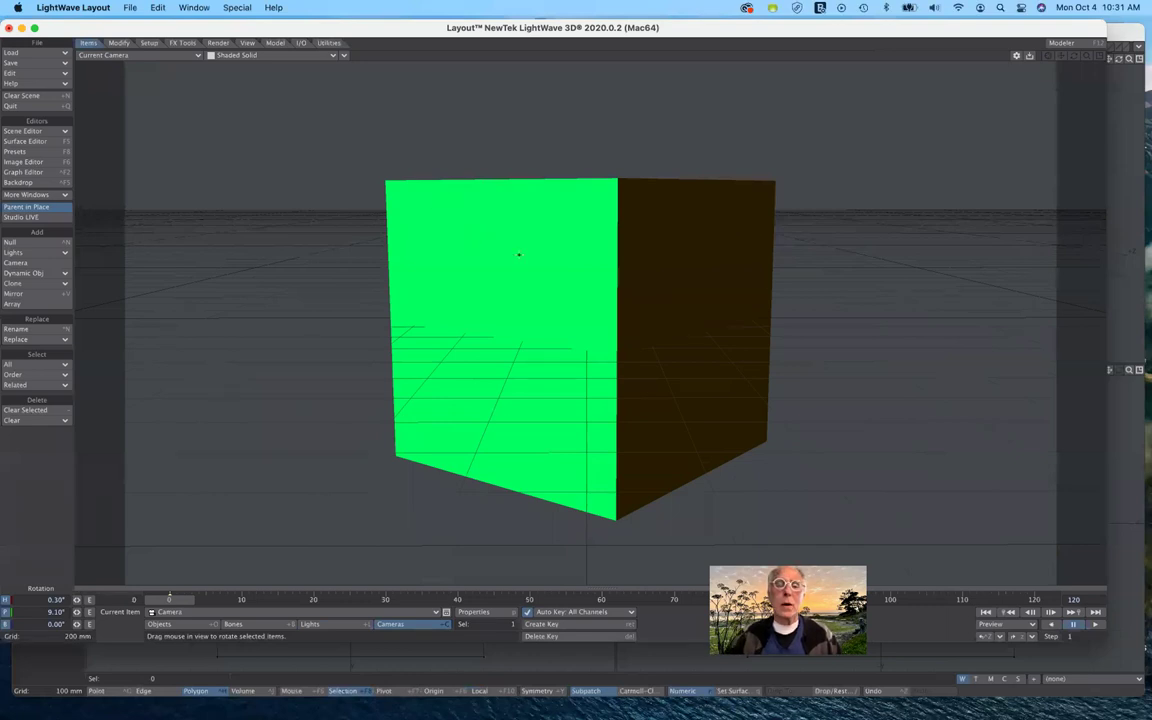
- Open the Surface Editor and set the window surface's material to Standard
click(37, 141)
drag(967, 52, 973, 85)
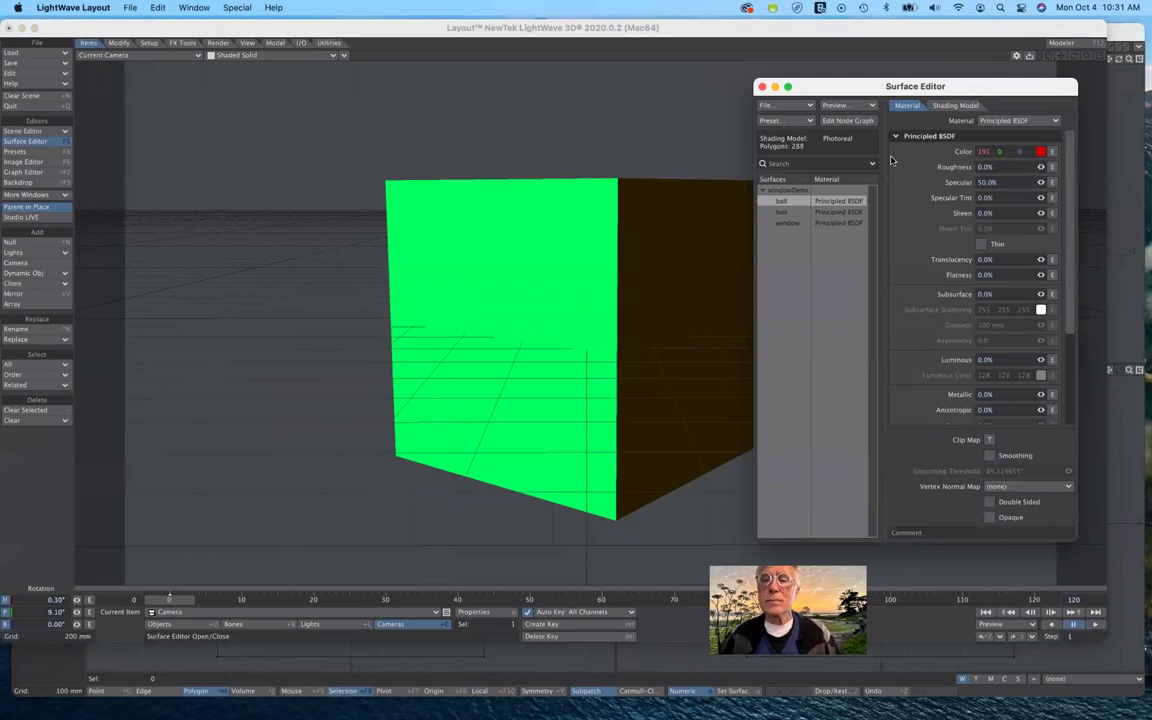
click(820, 224)
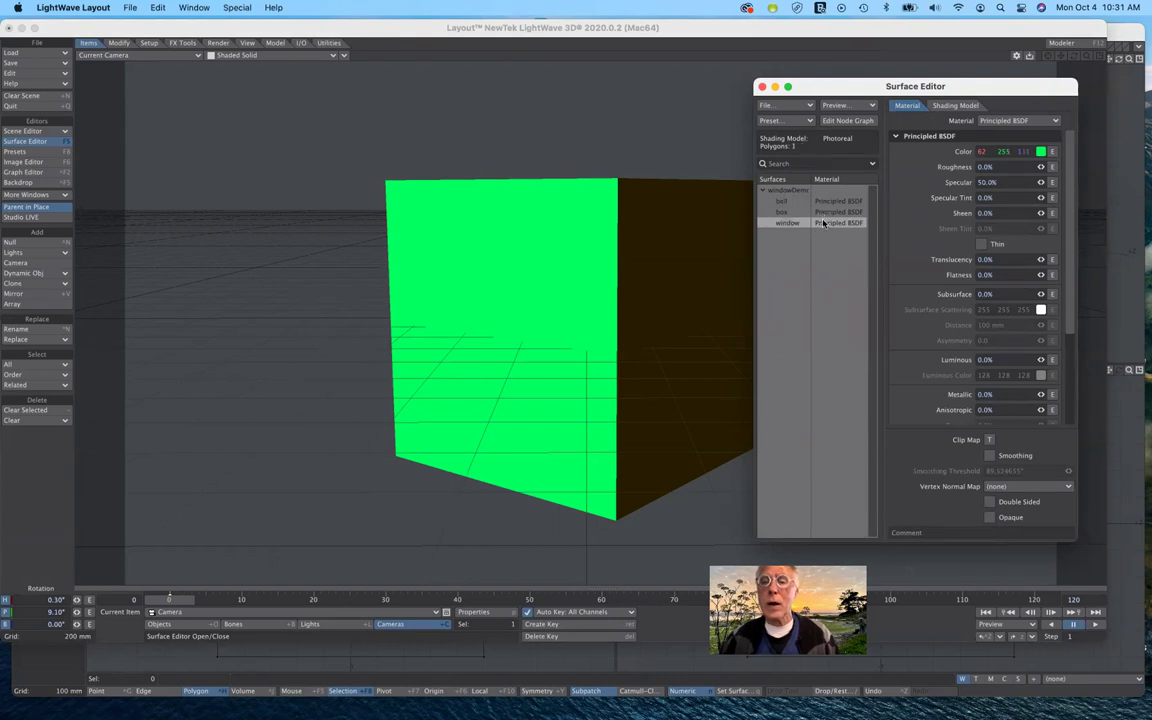
click(985, 122)
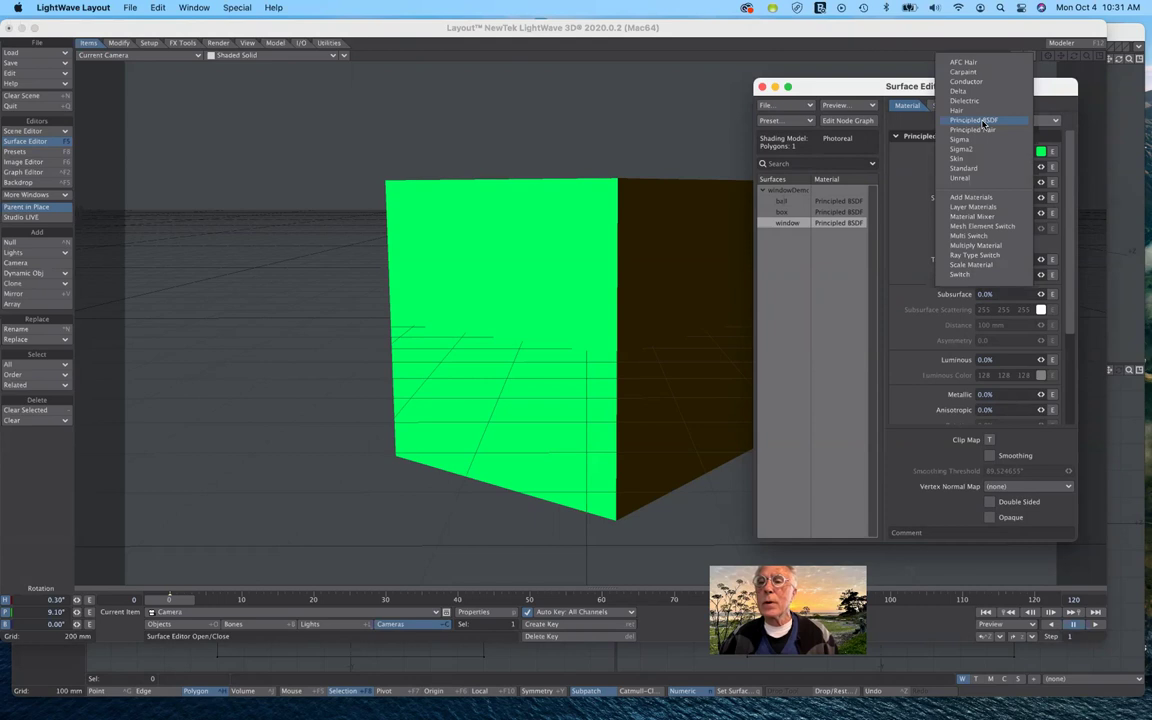
click(972, 168)
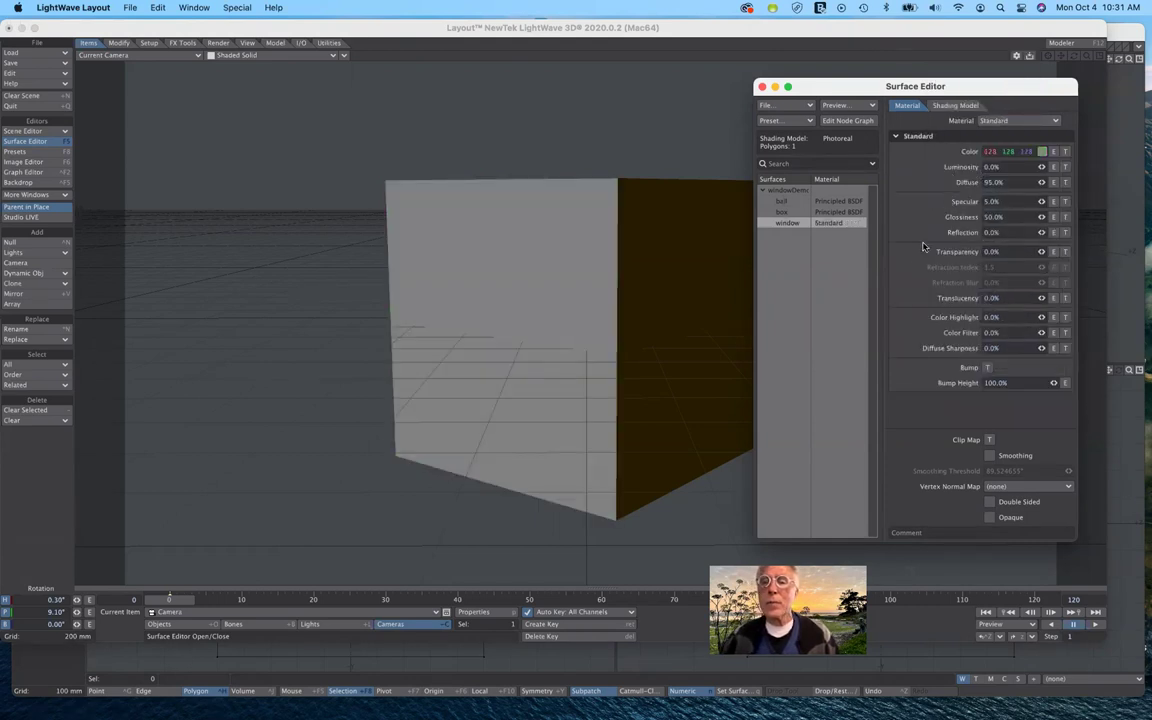
- Set the window surface's color to brown (127, 95, 0)
click(1042, 152)
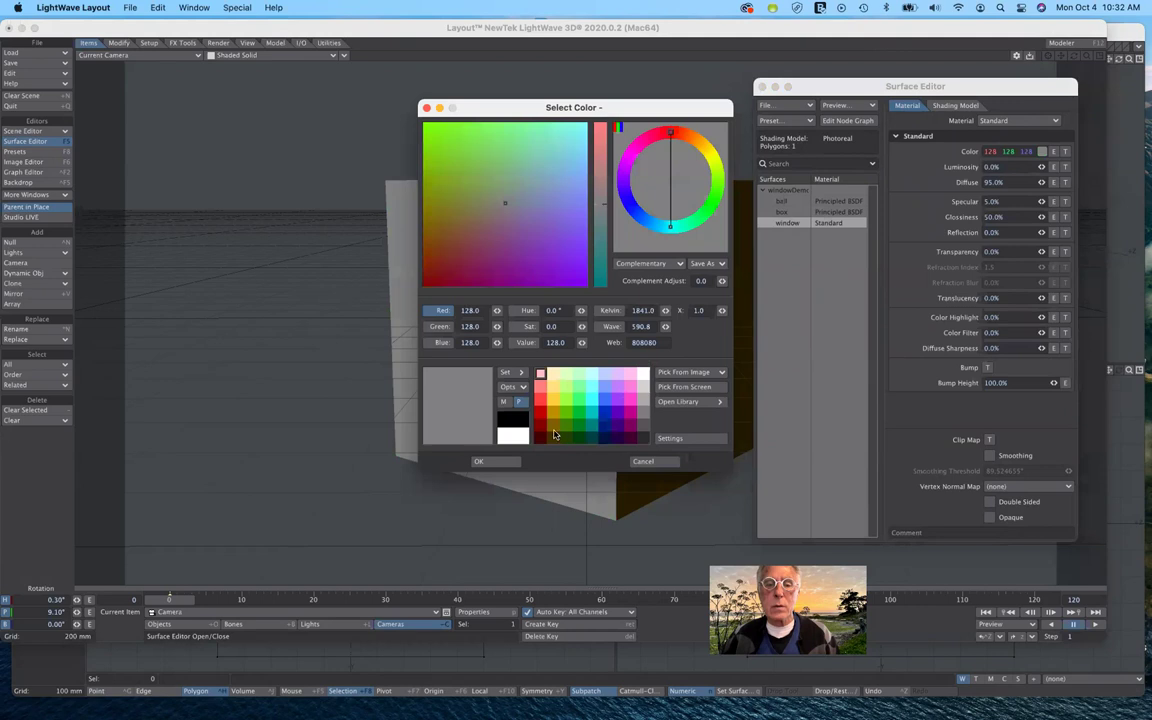
click(553, 425)
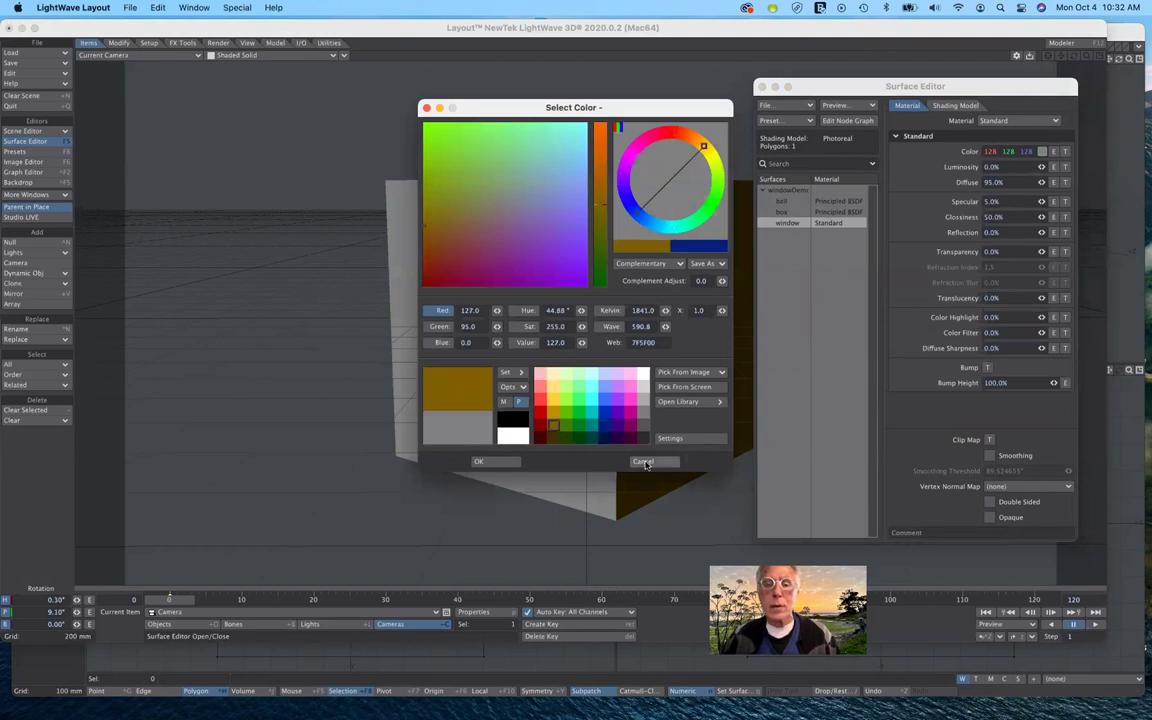
click(480, 462)
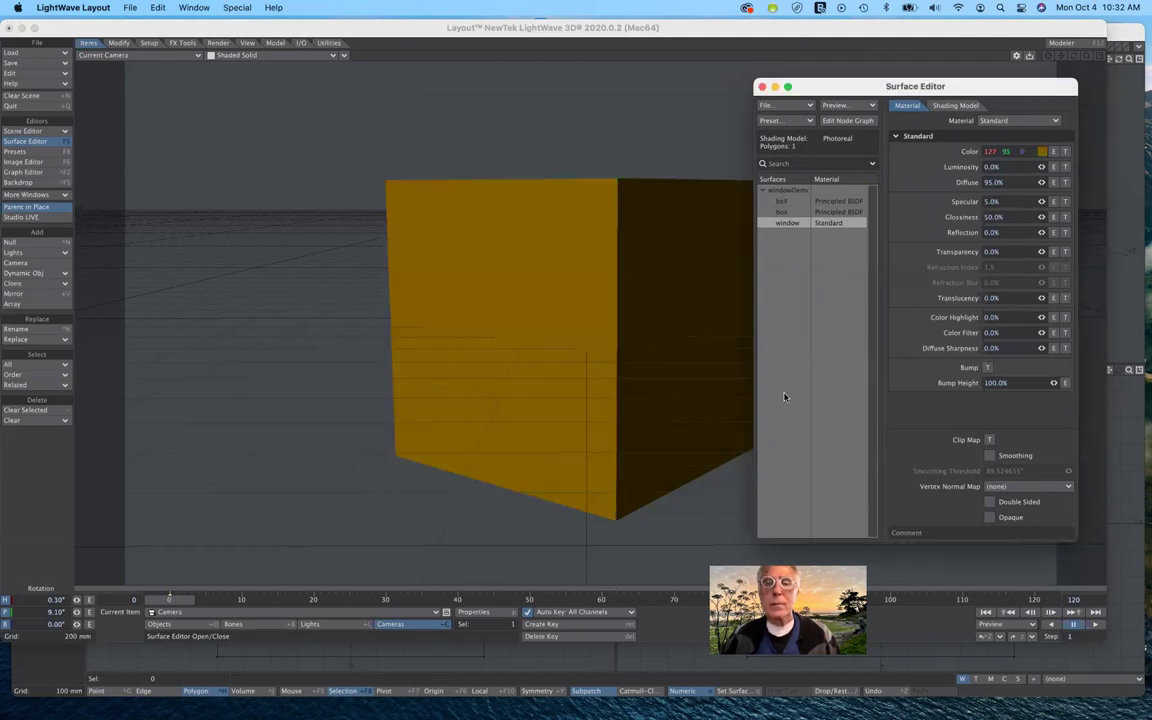
- Change the window surface's color to green (63, 127, 0)
click(1042, 152)
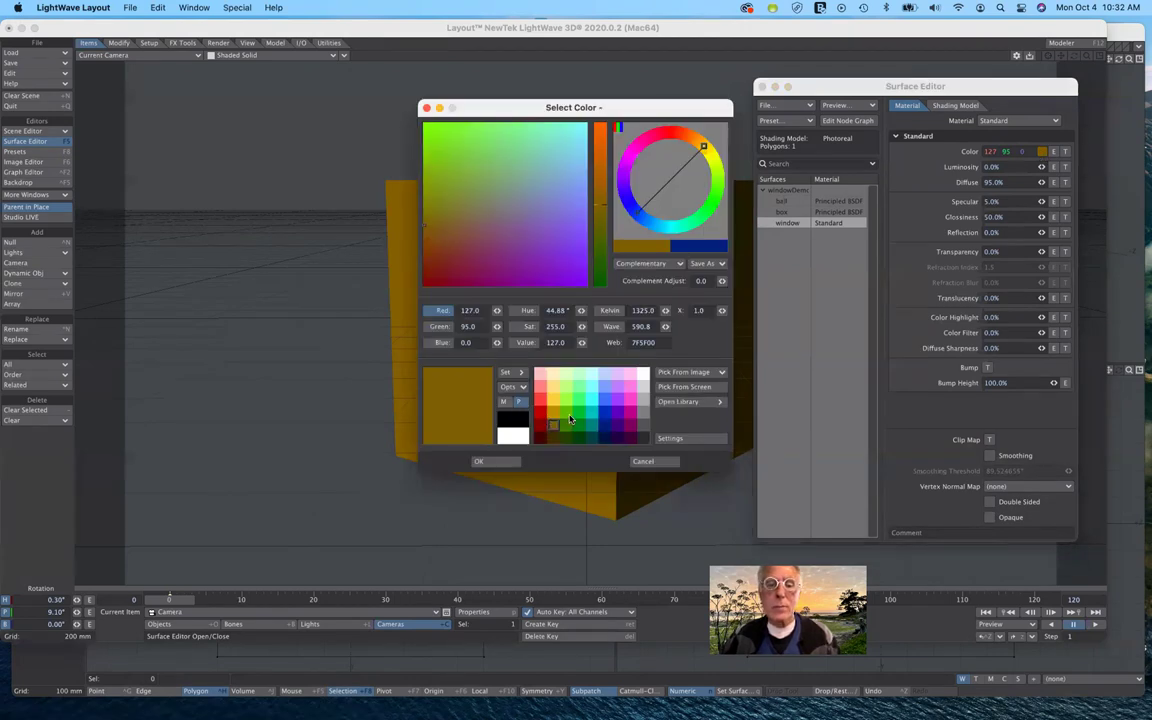
click(566, 425)
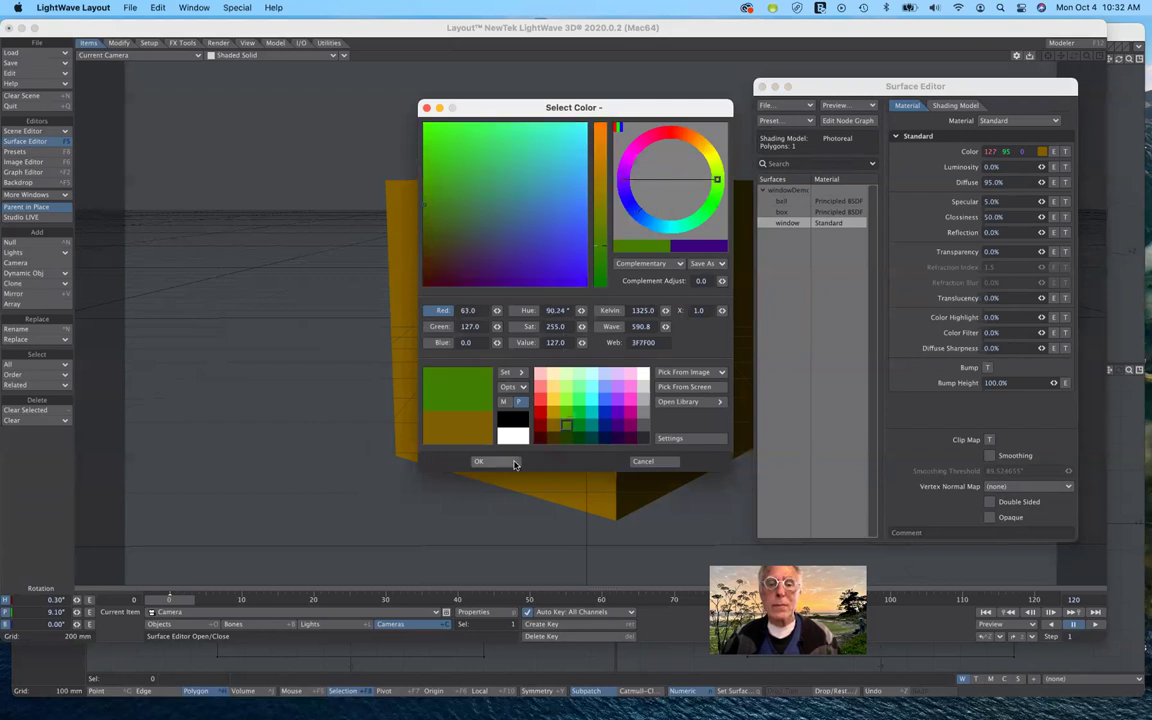
click(480, 462)
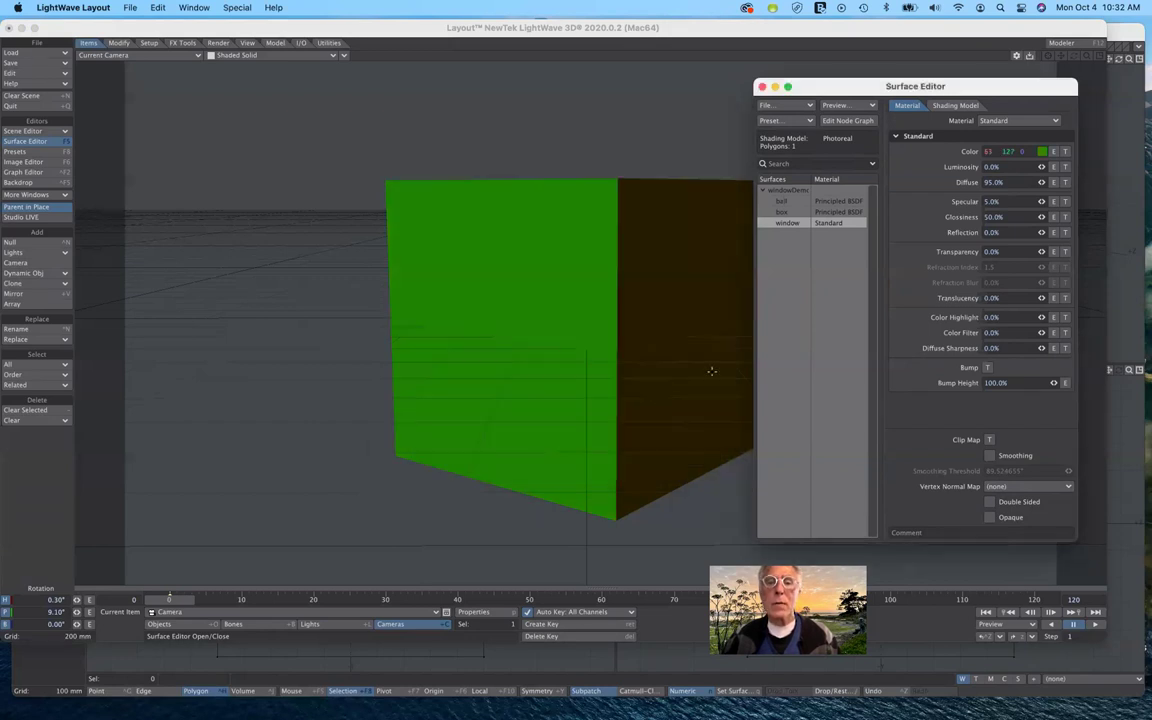
- Set the box surface's material to Standard and its color to brown (127, 95, 0)
click(800, 212)
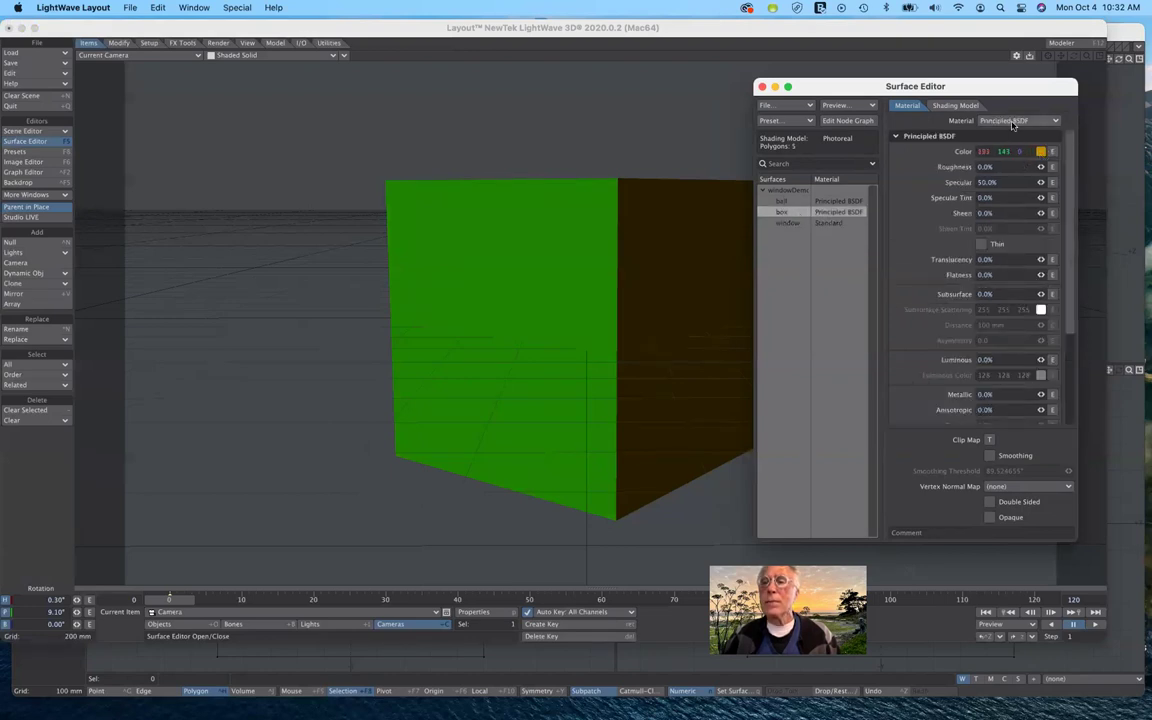
click(1013, 121)
key(Escape)
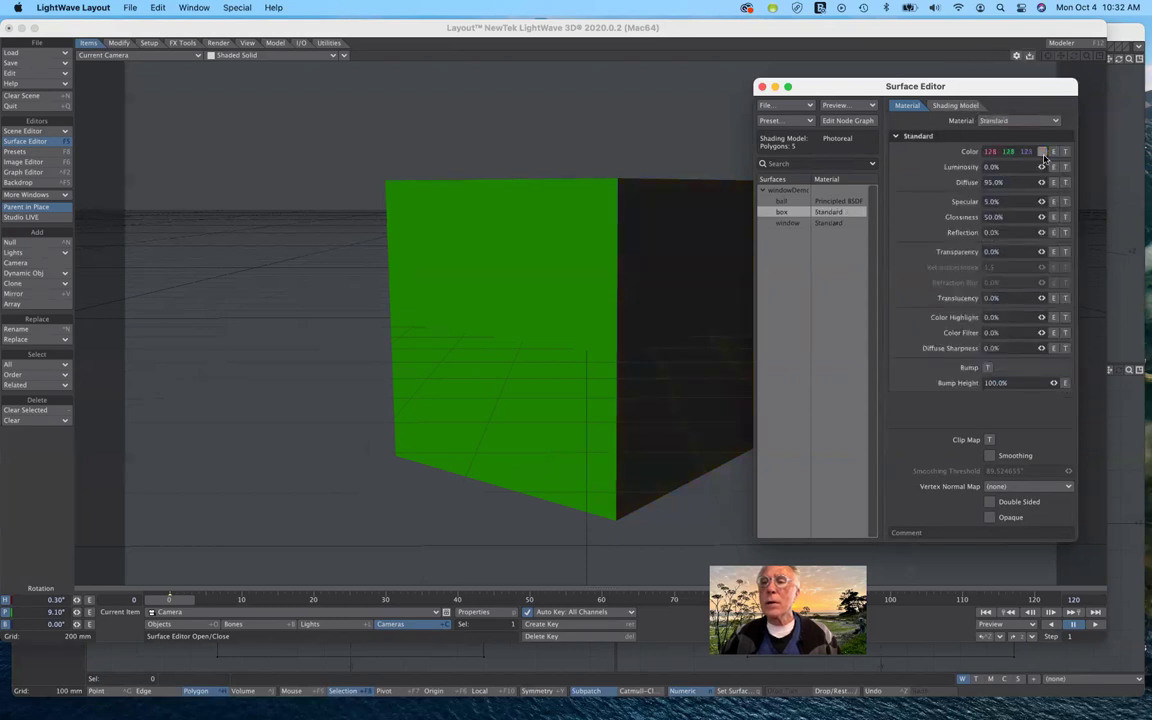
click(1042, 152)
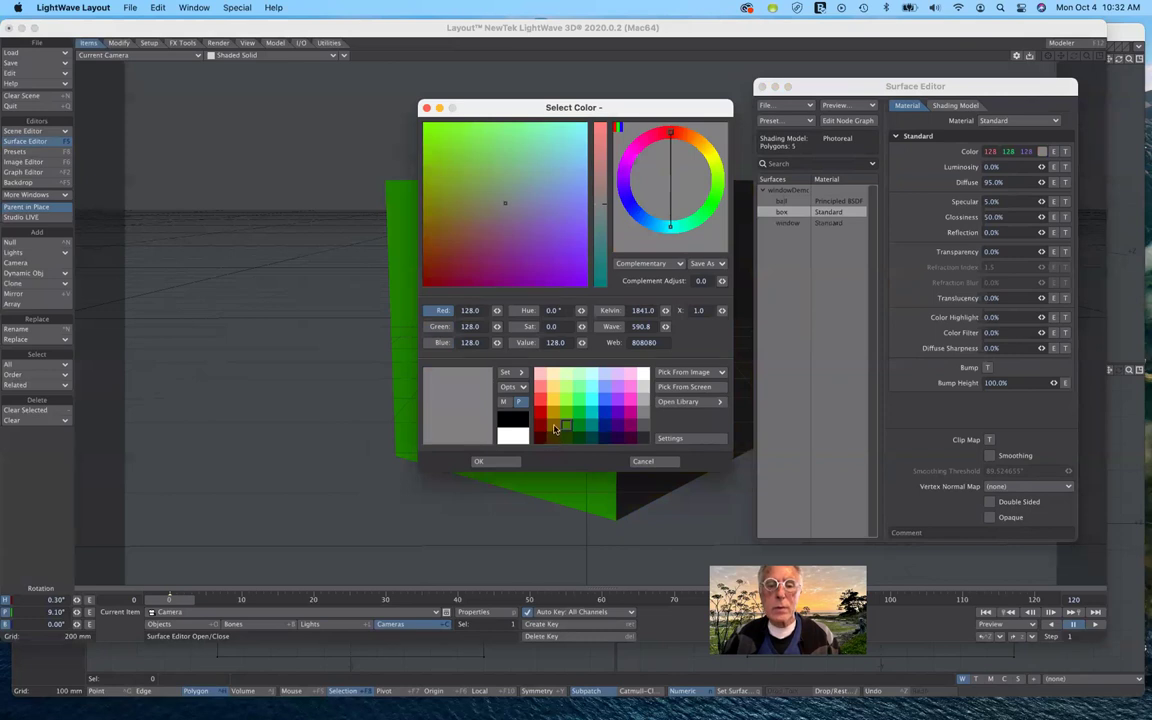
click(553, 426)
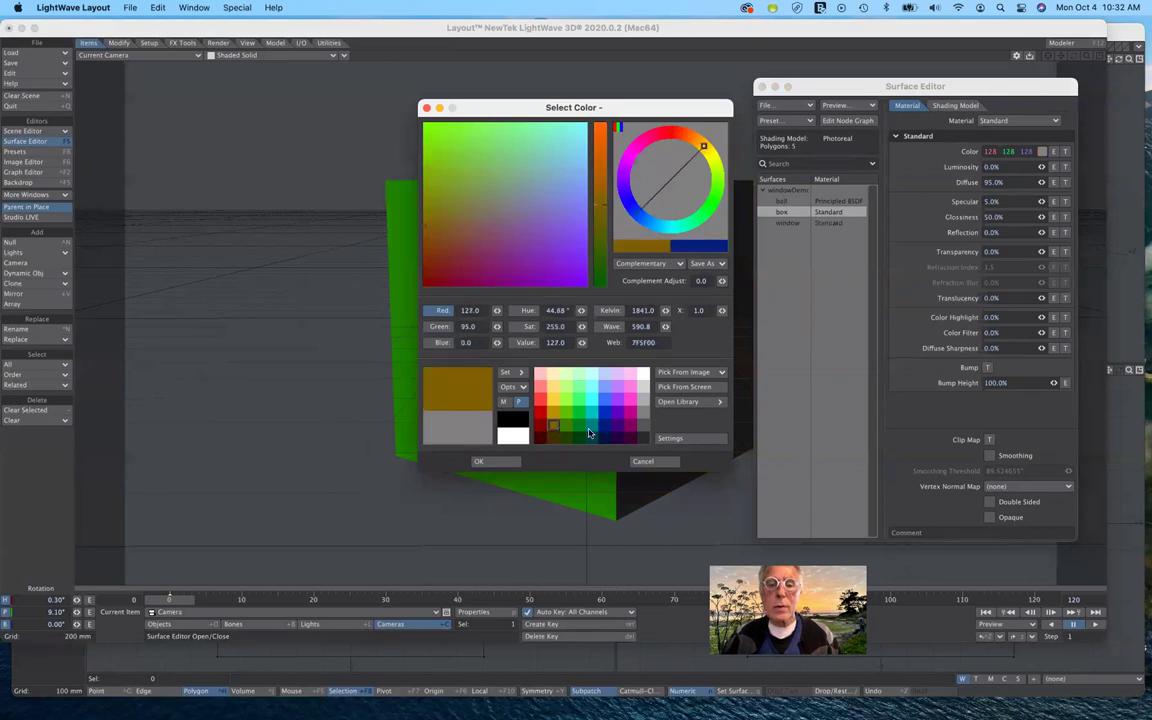
click(505, 463)
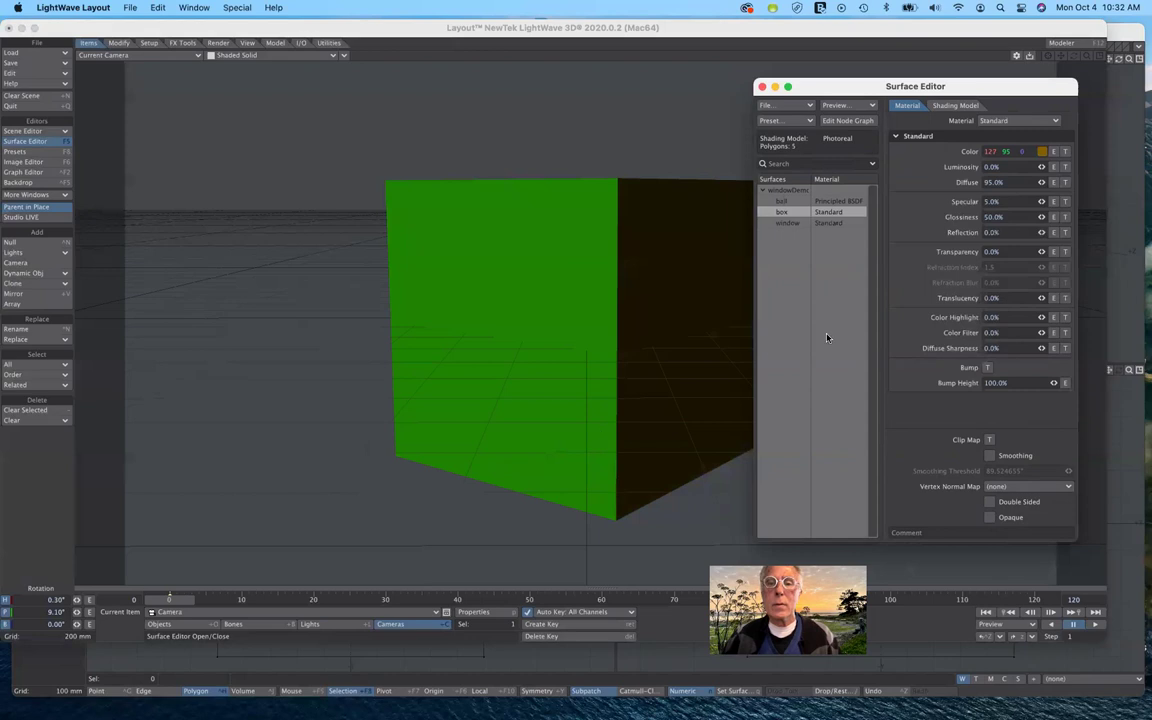
- Add a color texture to the window surface and load window.jpg as its image map
click(788, 223)
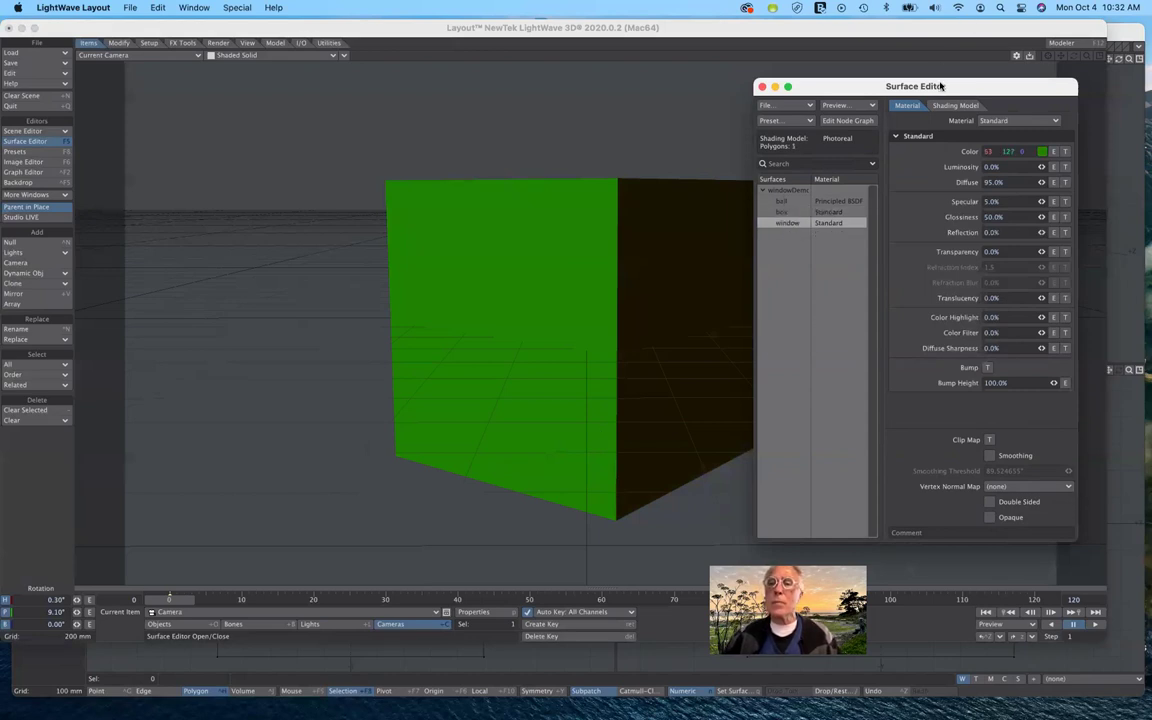
drag(936, 87, 900, 83)
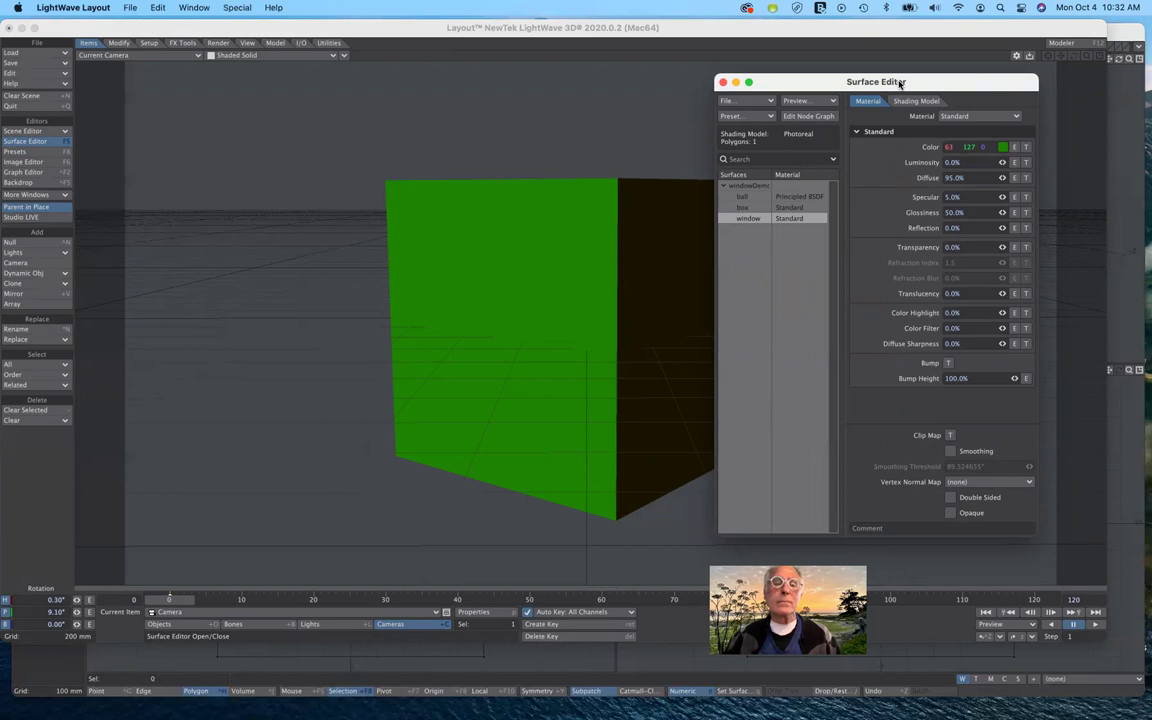
click(1025, 147)
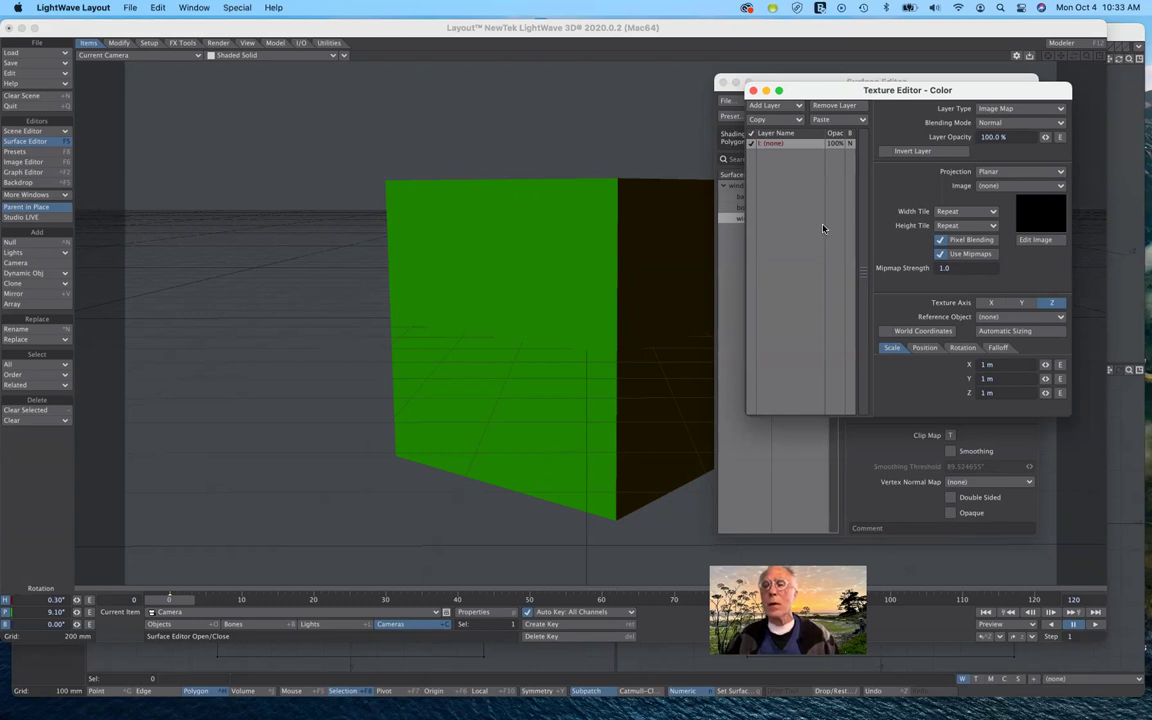
click(1019, 187)
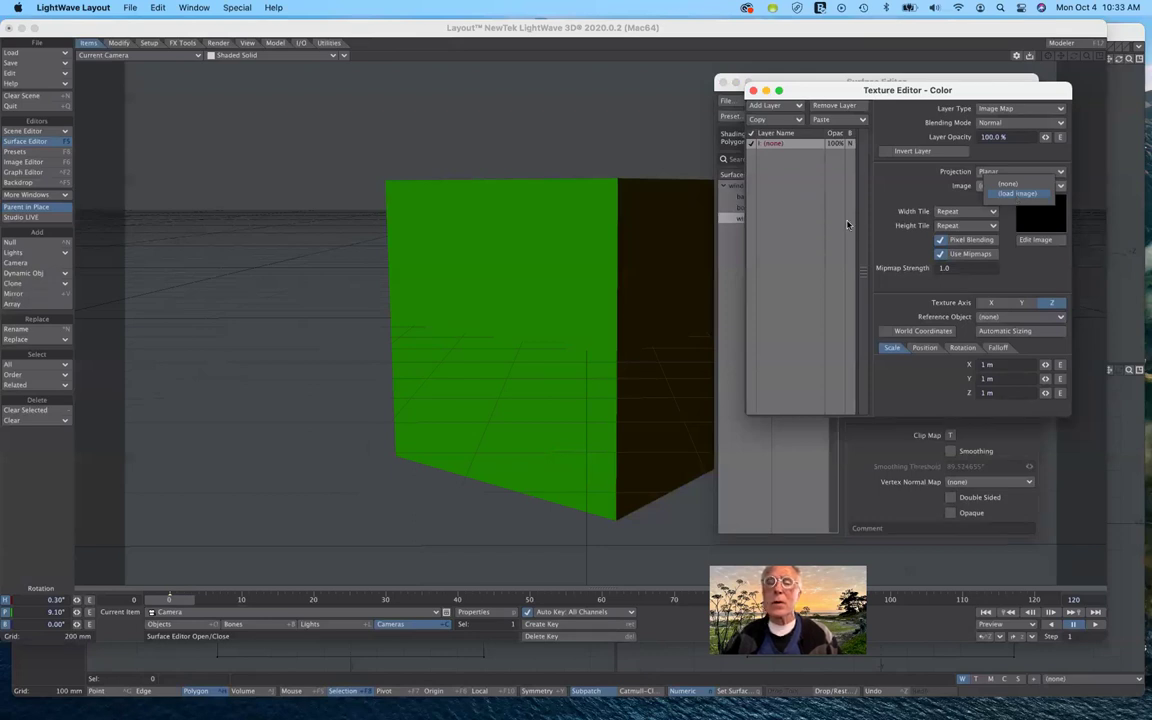
key(Return)
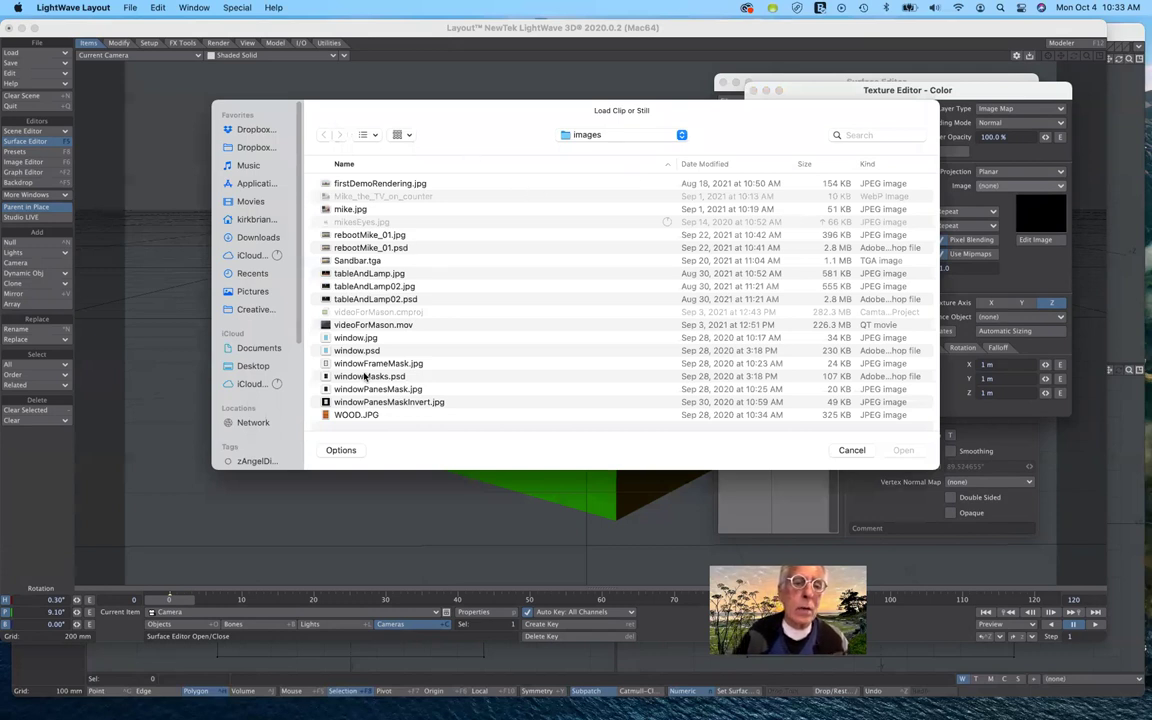
click(370, 339)
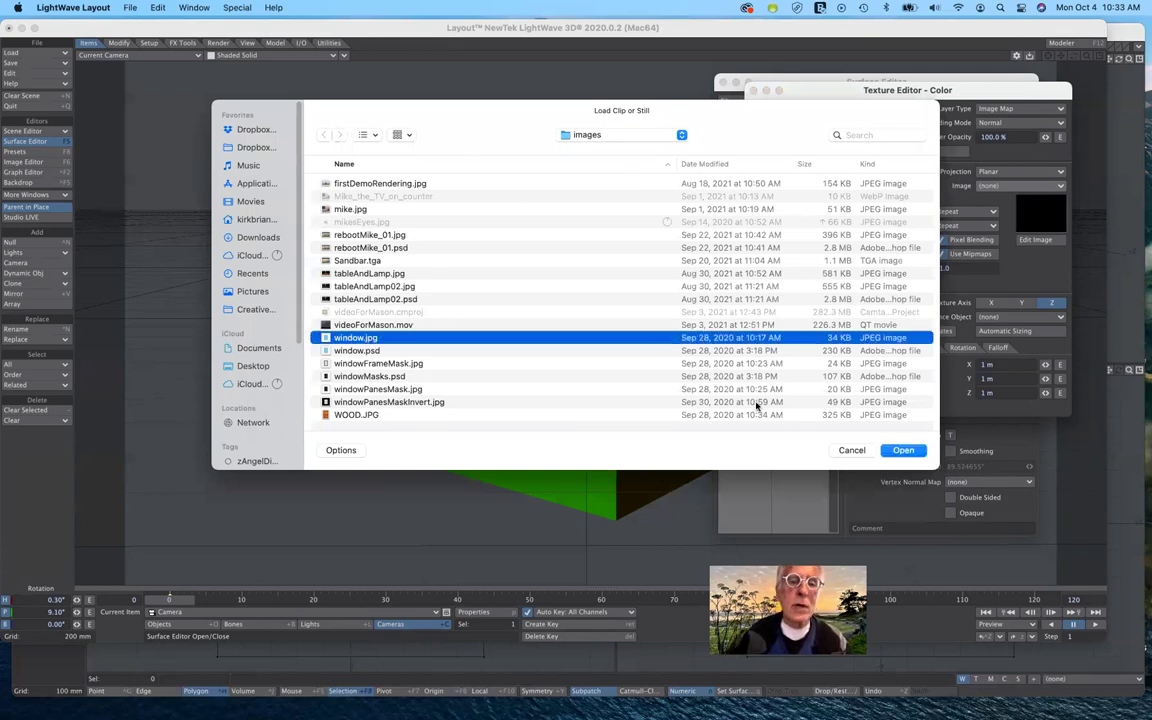
click(904, 451)
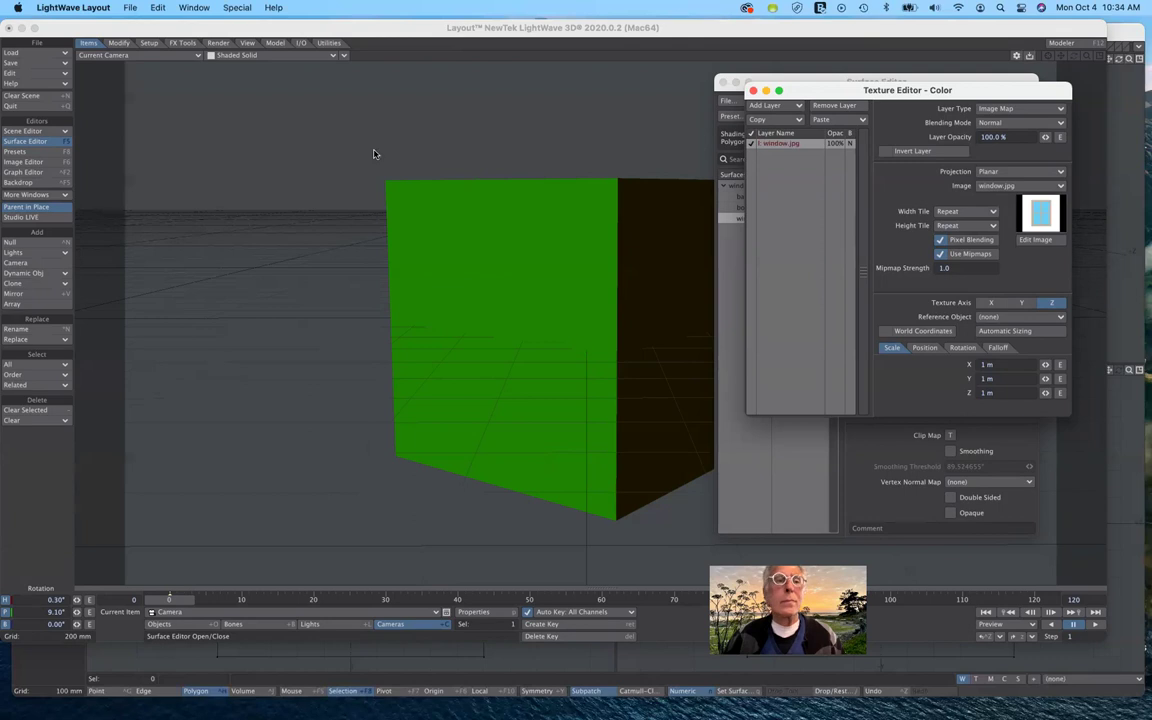
- Switch the viewport to VPR display and apply automatic sizing to the window.jpg texture
click(256, 58)
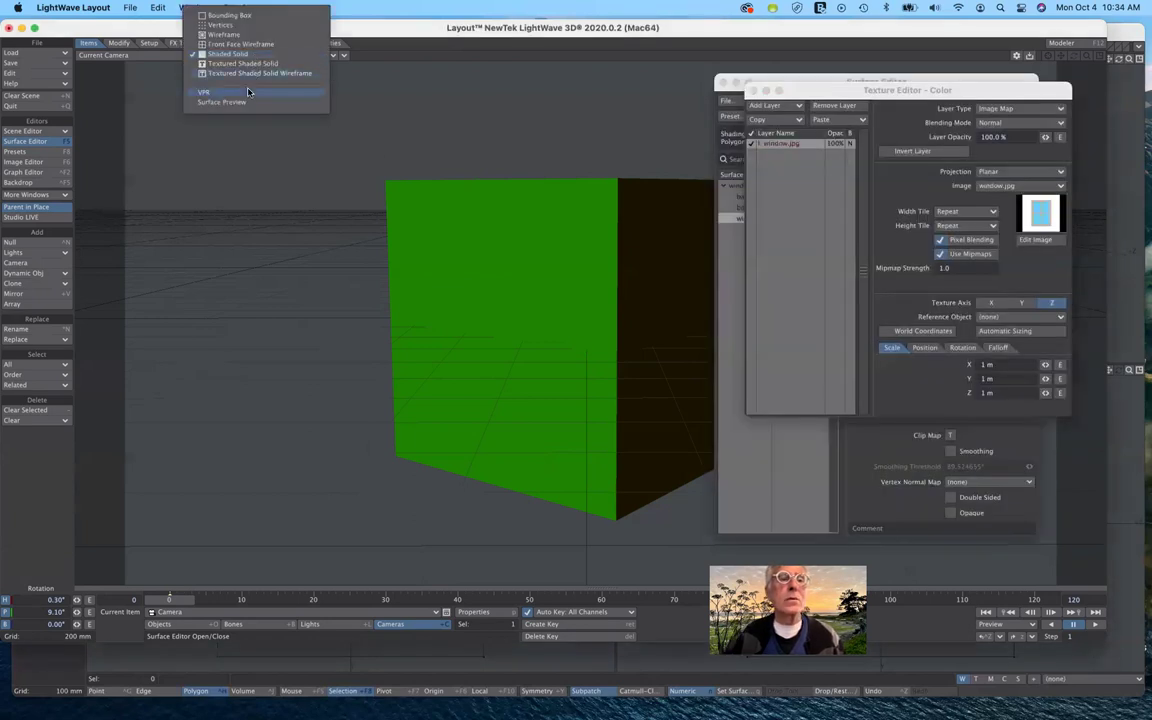
click(249, 92)
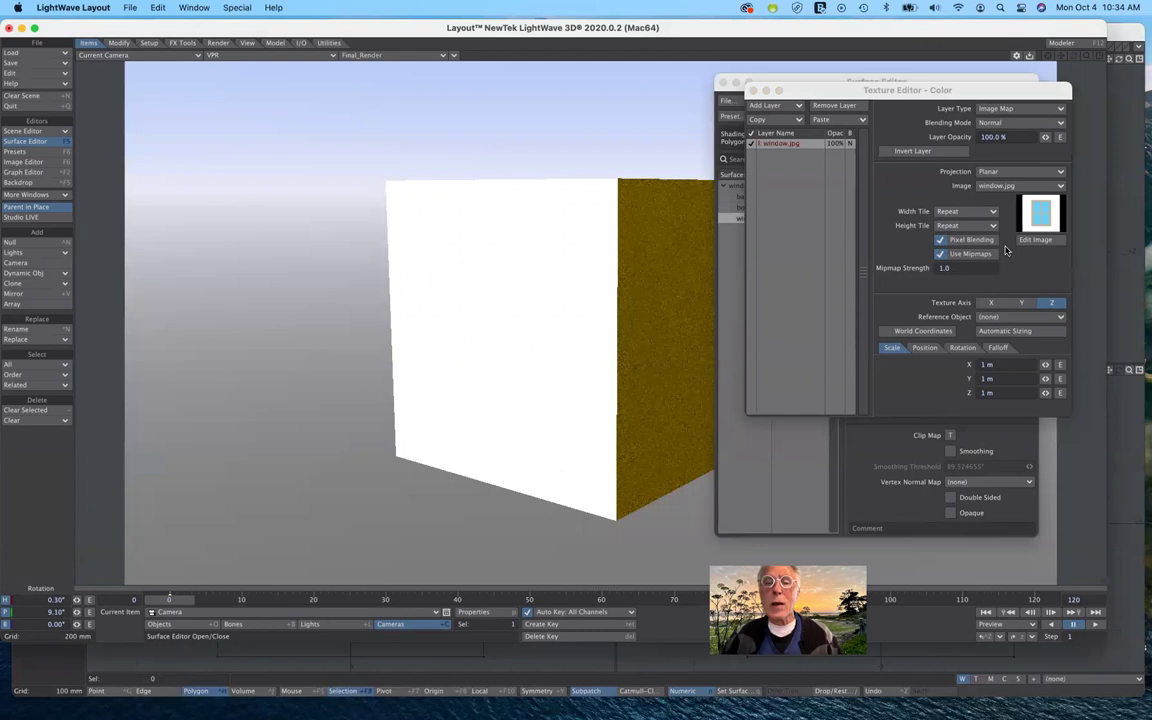
click(1008, 331)
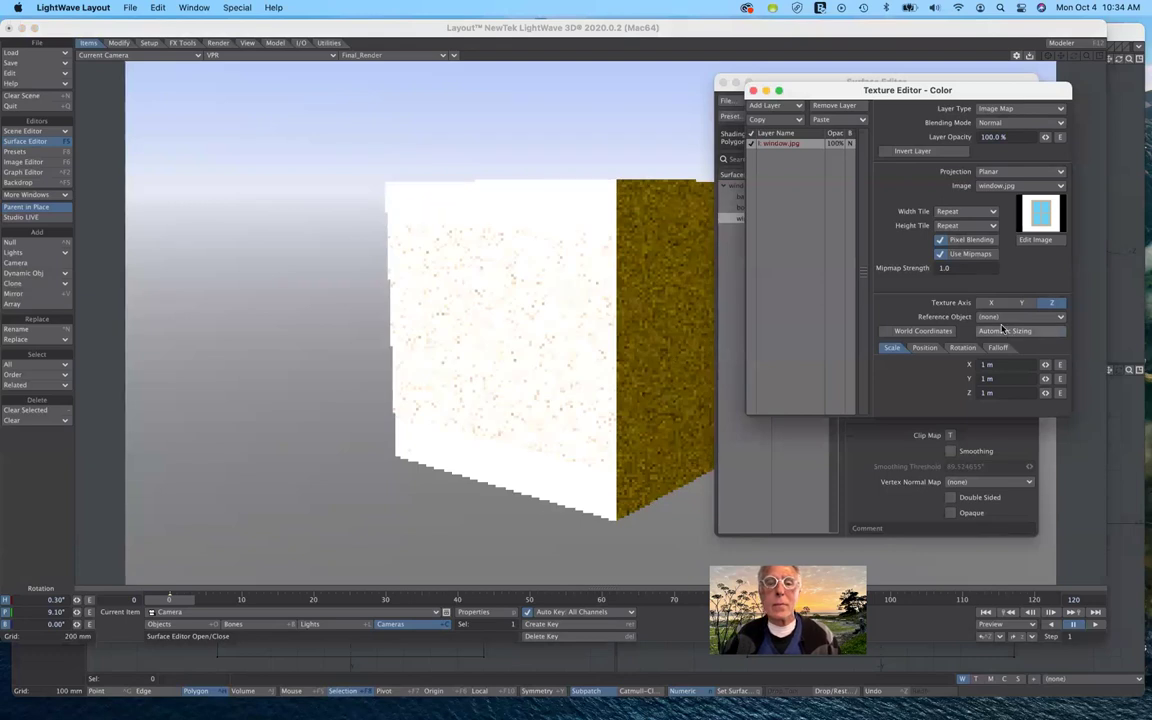
- Set the window.jpg texture's width and height tiling to Reset and its texture axis to X
click(966, 211)
click(966, 201)
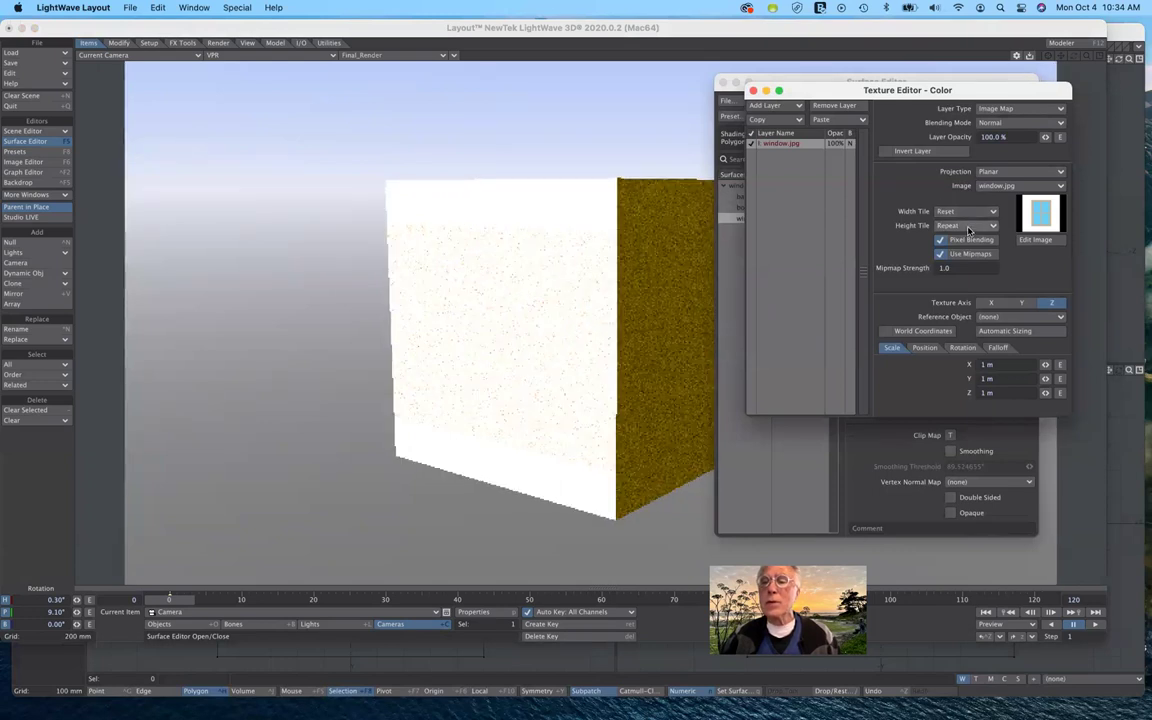
click(967, 225)
click(965, 217)
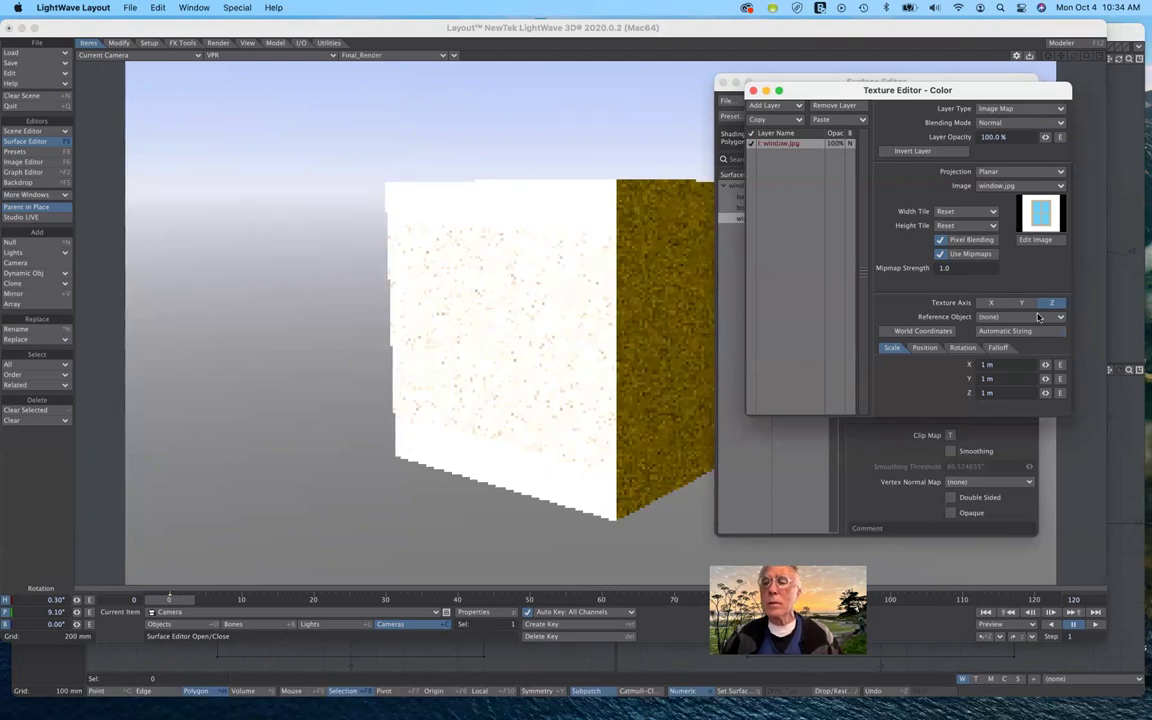
click(992, 303)
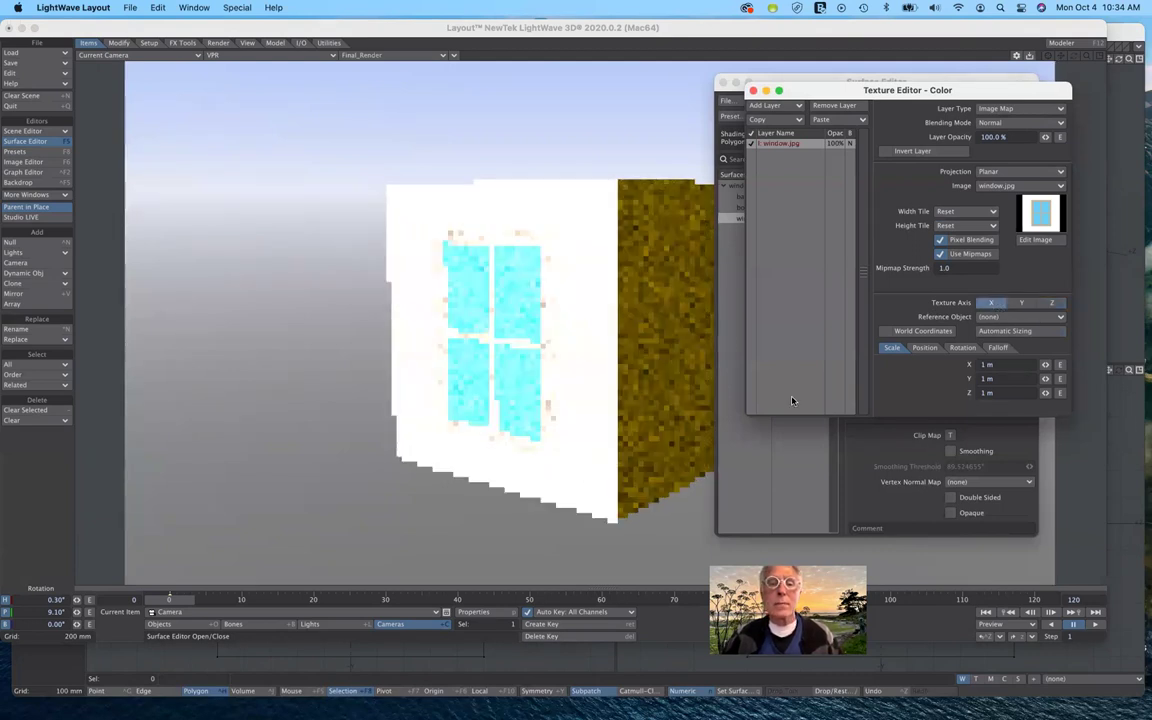
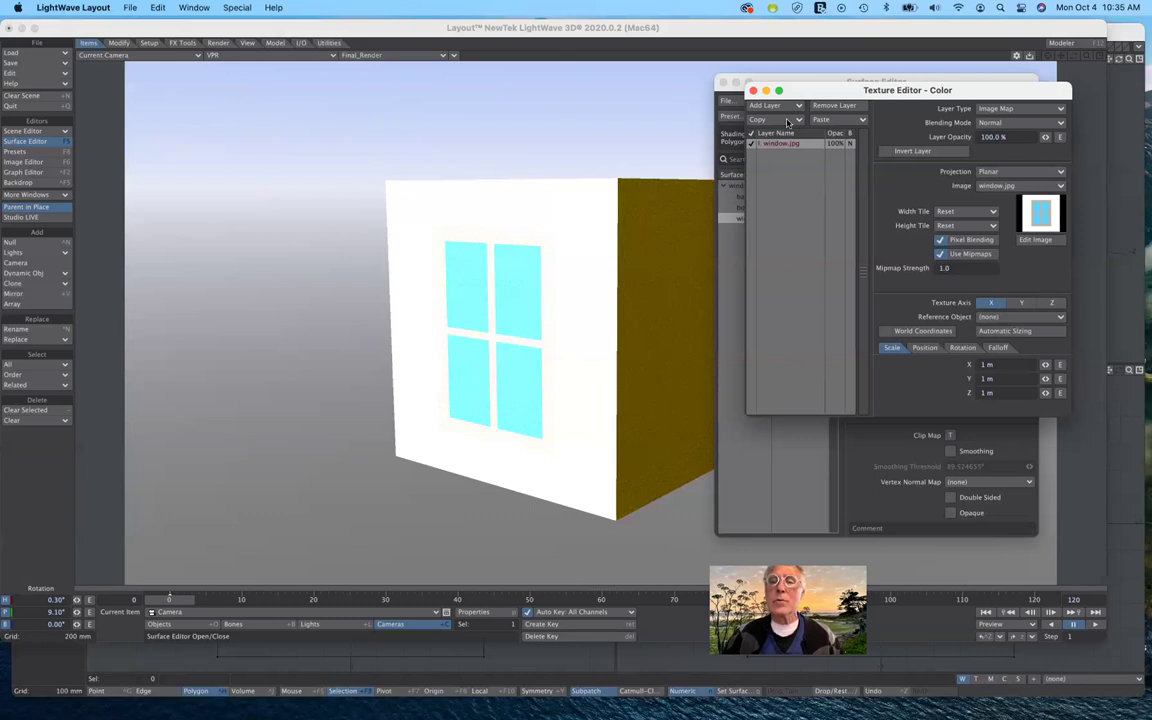
- Copy the current window.jpg layer and paste it as an additional texture layer
click(787, 121)
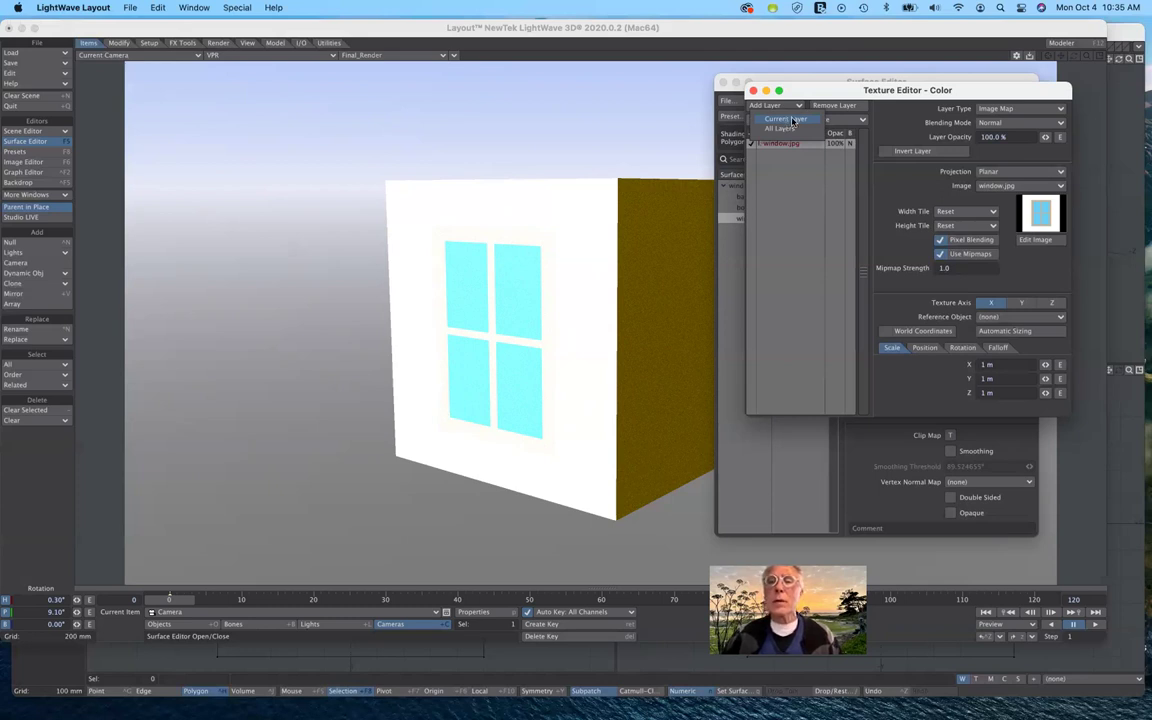
click(844, 120)
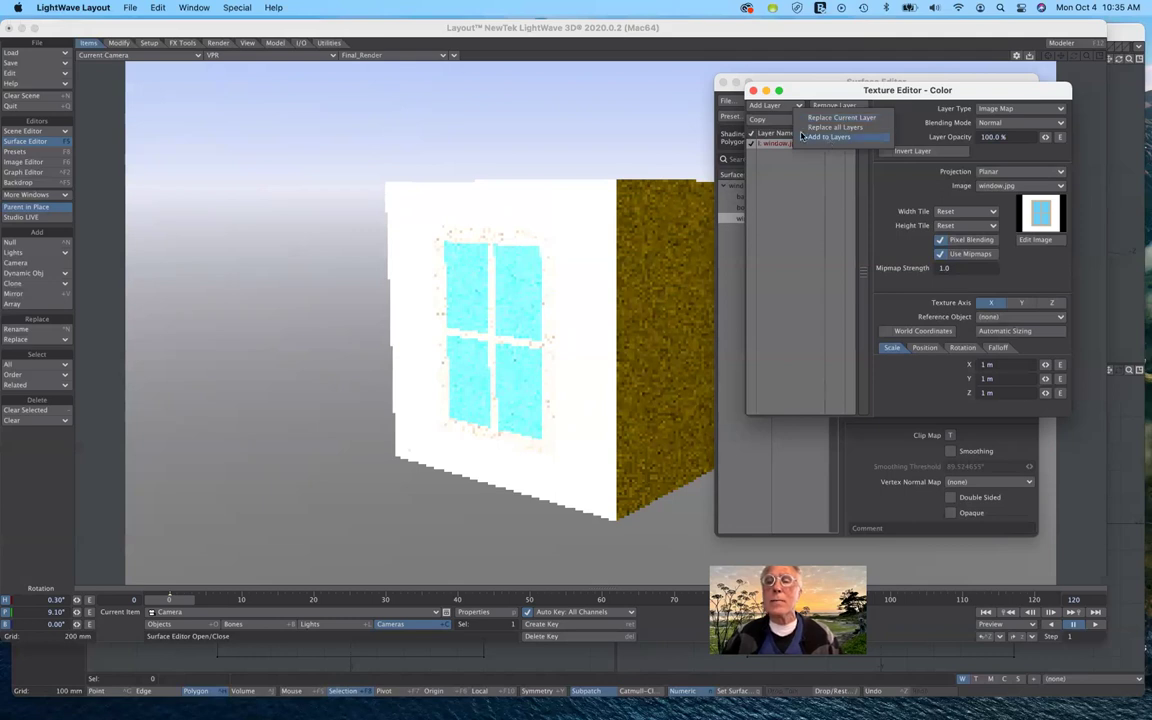
key(Return)
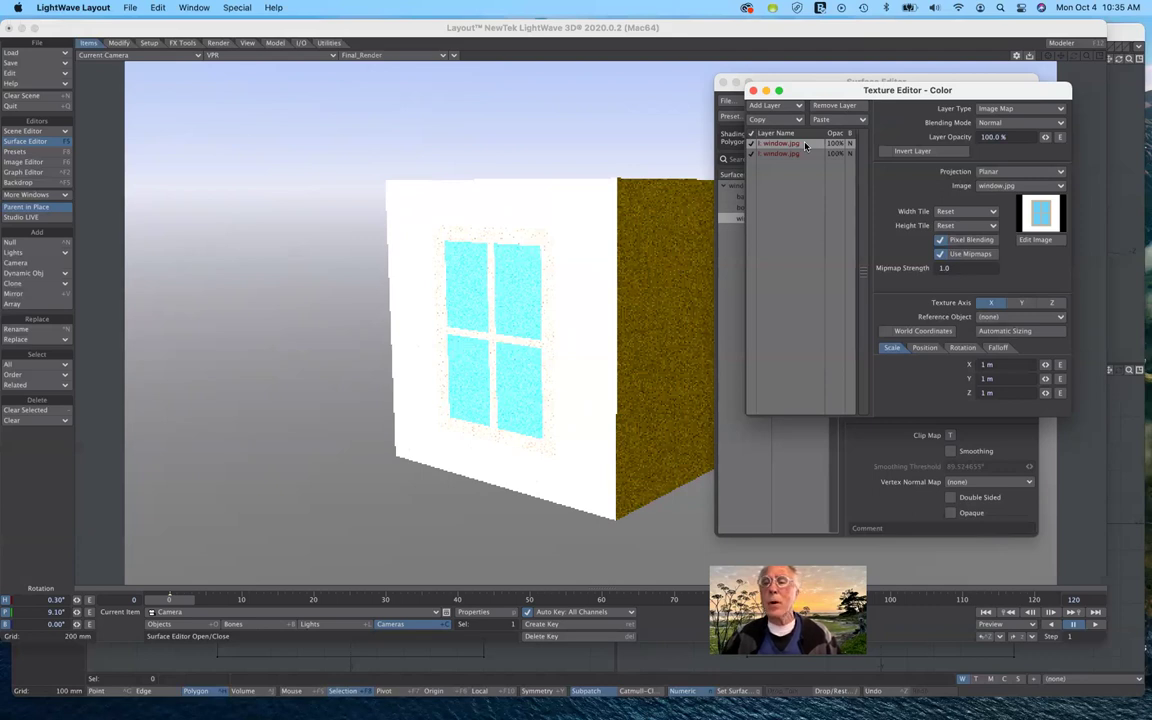
- Set the upper window.jpg layer's blending mode to Alpha
click(805, 146)
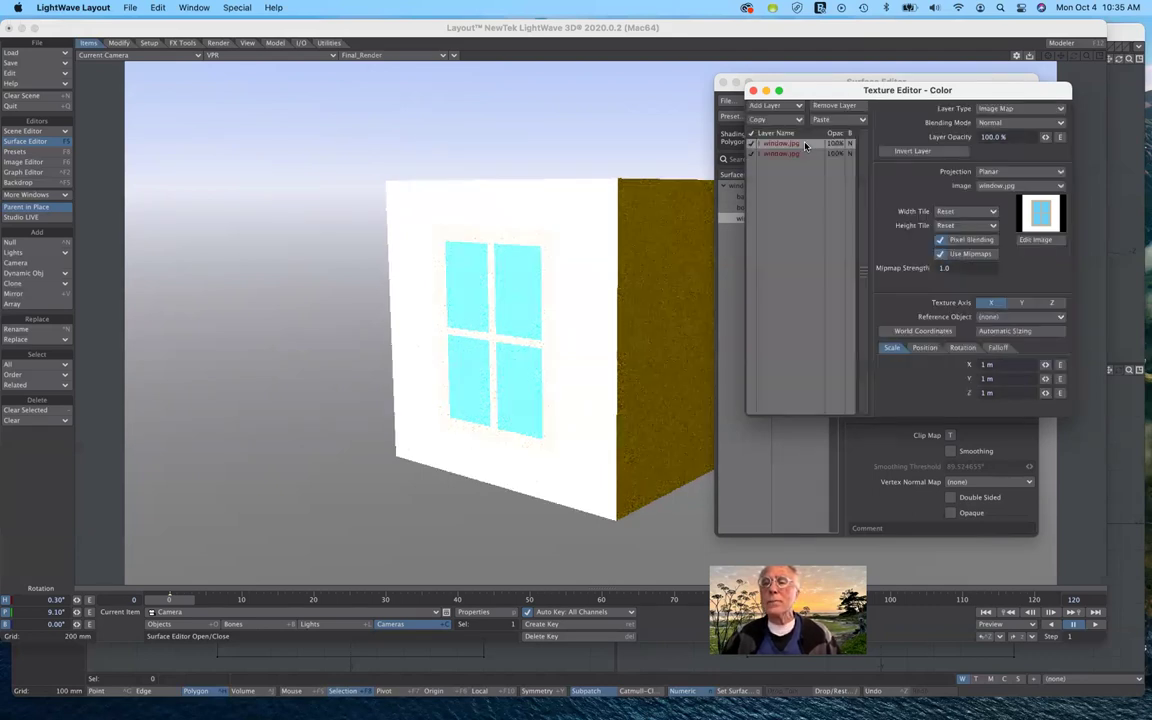
click(1008, 123)
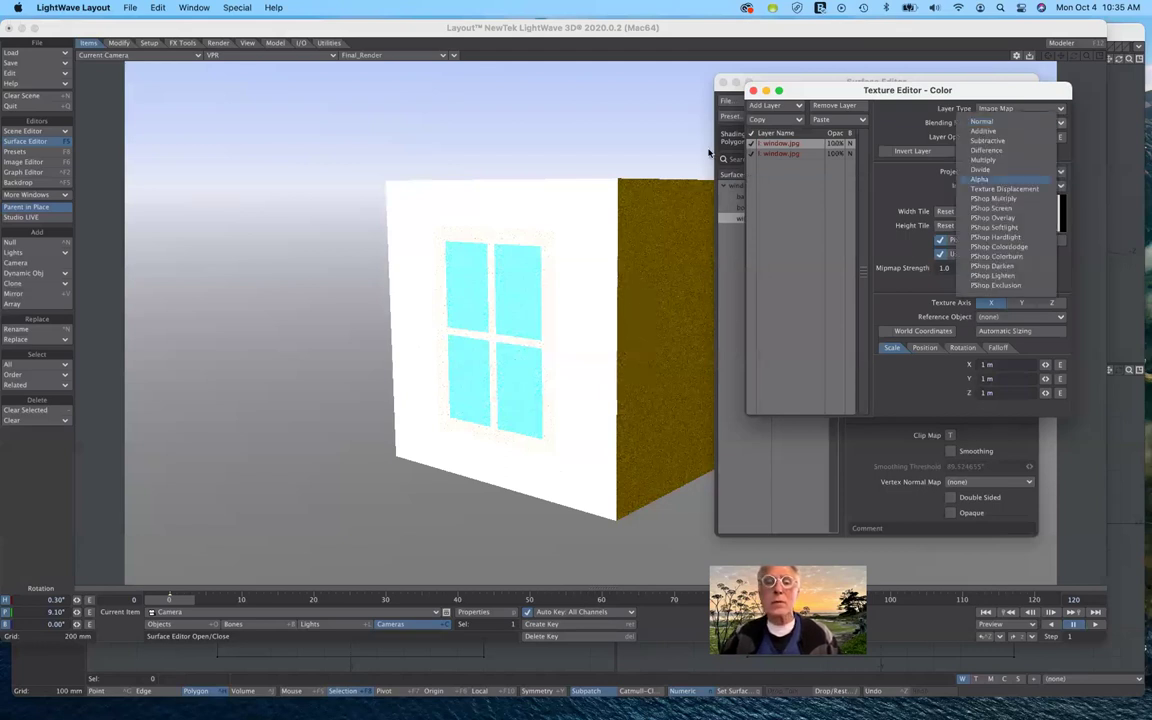
key(Return)
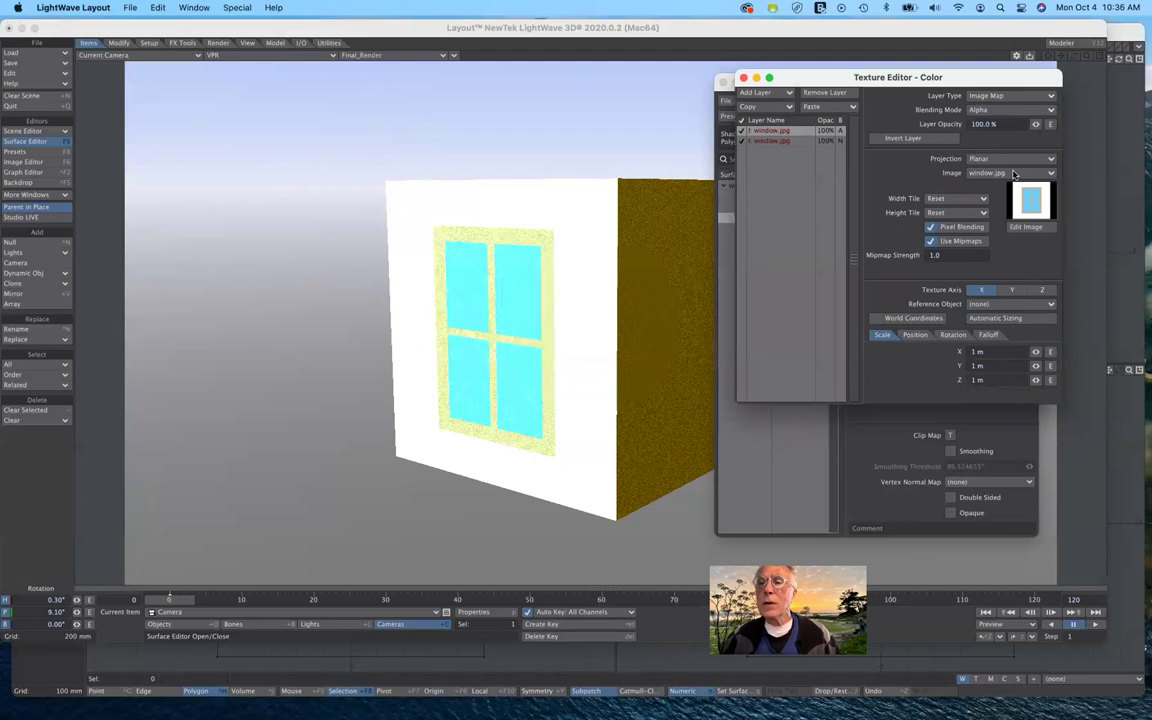
- Browse for the alpha layer's image with files shown in columns, and pick window.jpg
click(1008, 172)
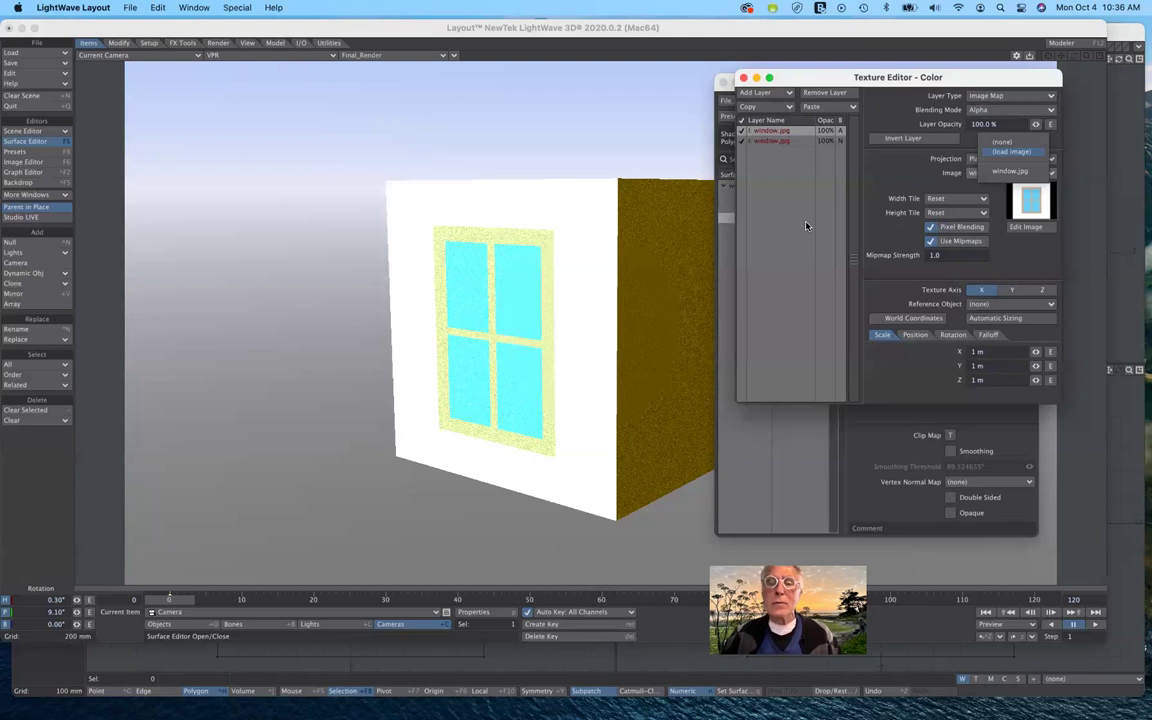
click(583, 240)
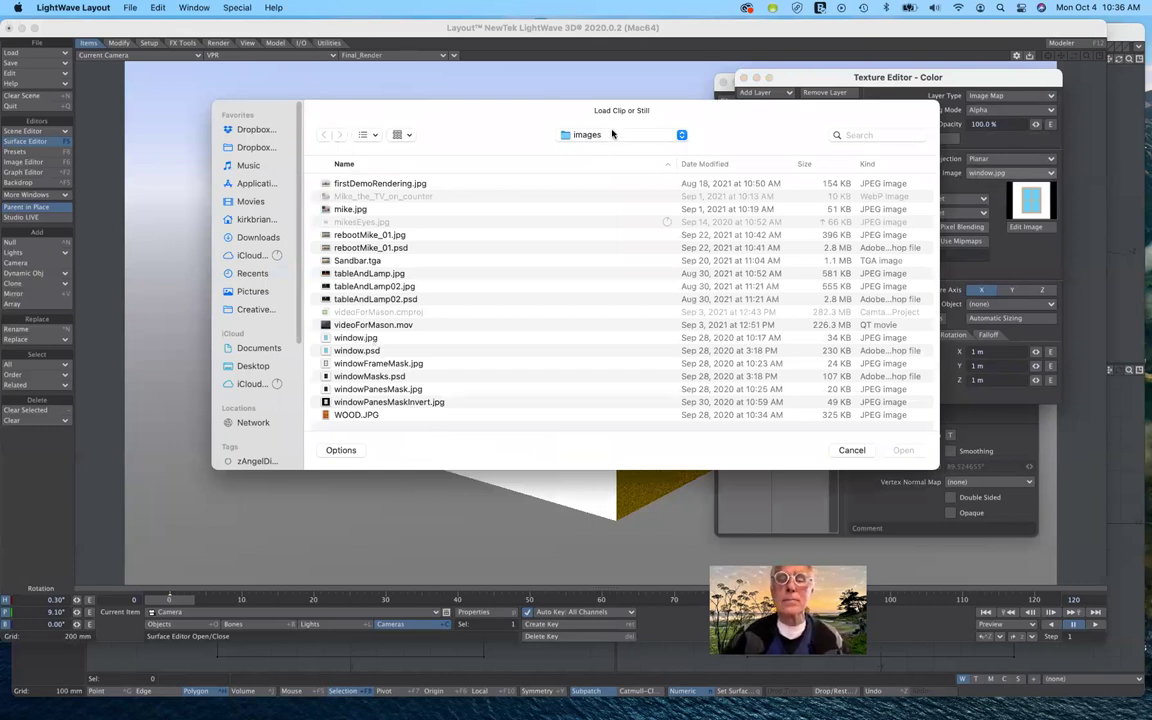
key(w)
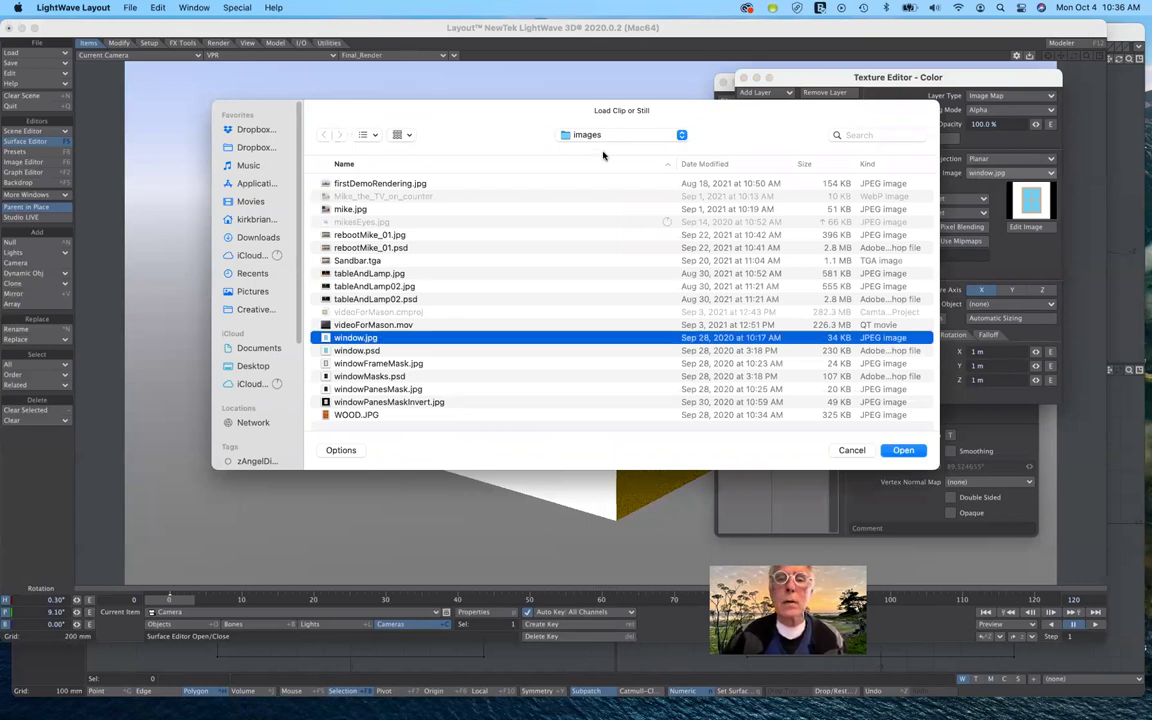
click(606, 135)
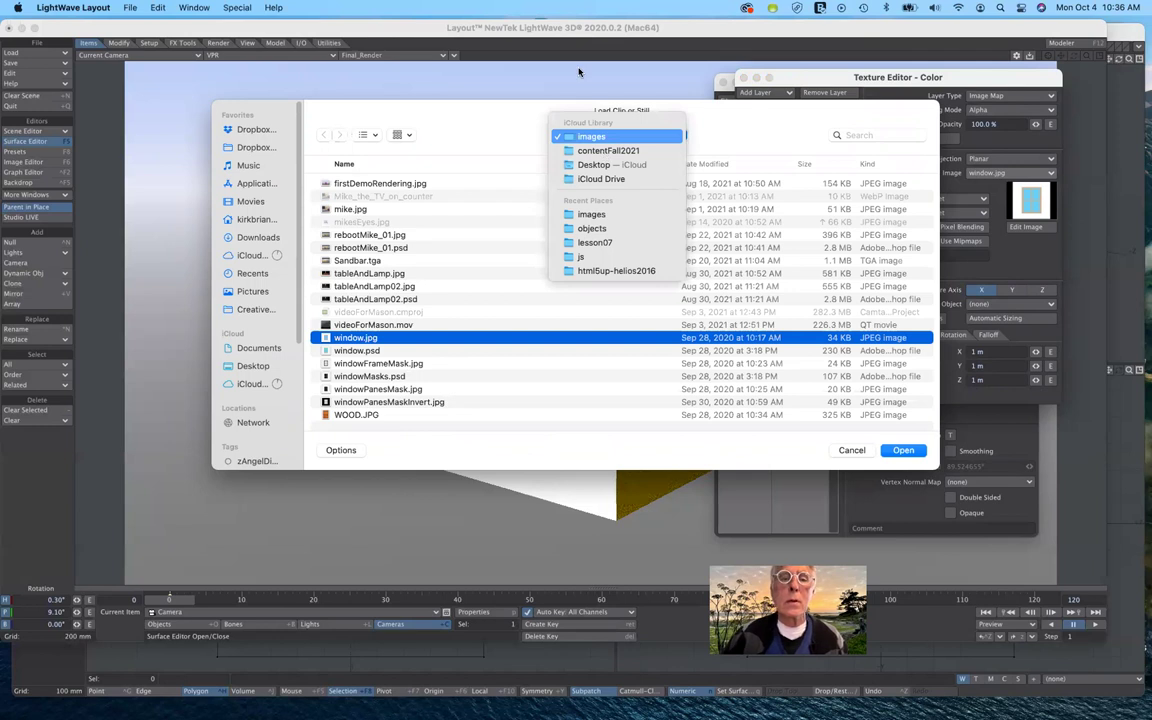
click(372, 139)
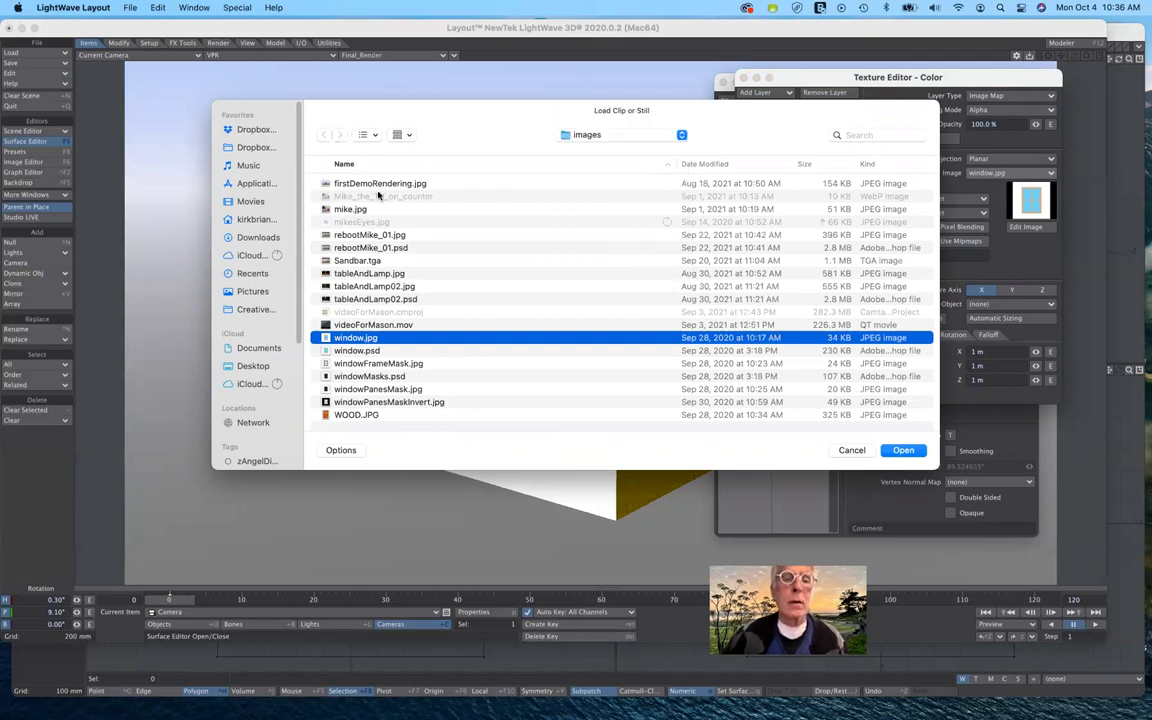
click(370, 136)
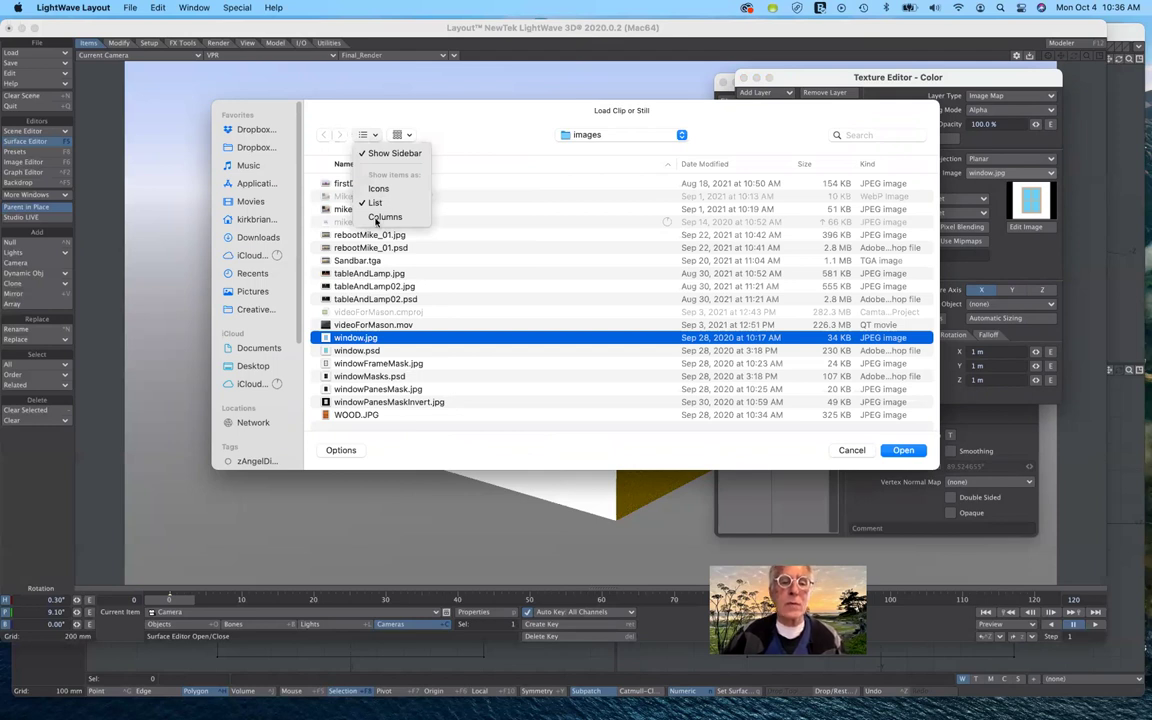
click(393, 339)
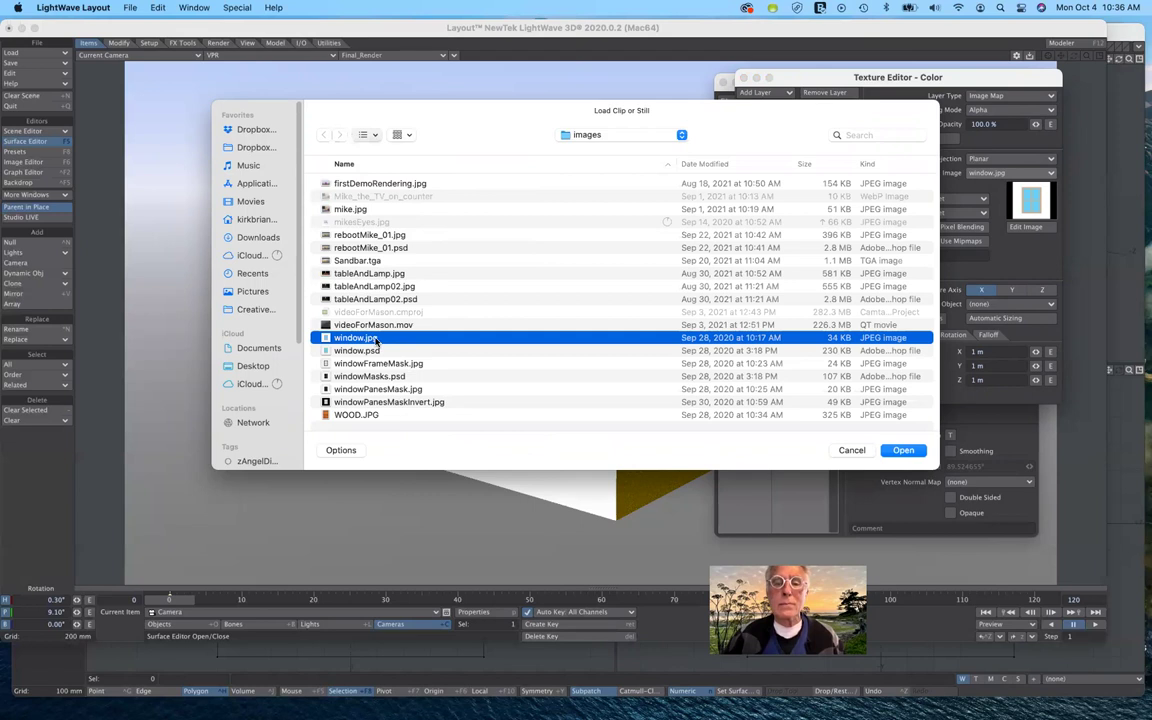
key(super+3)
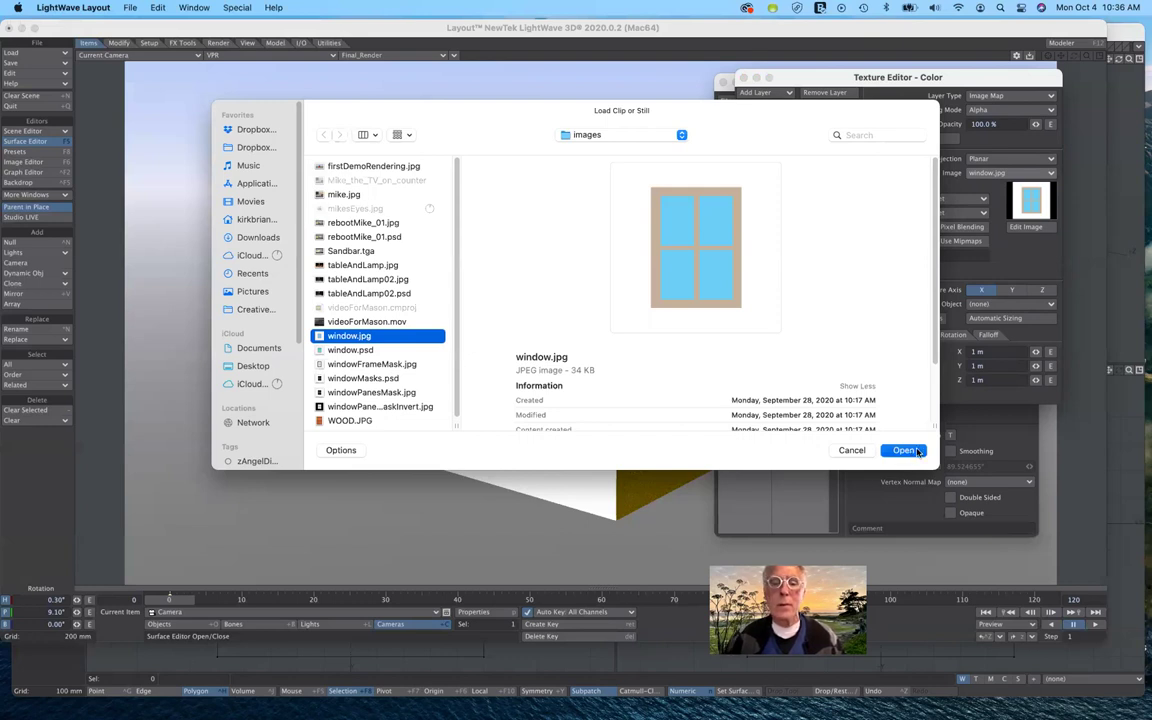
key(Return)
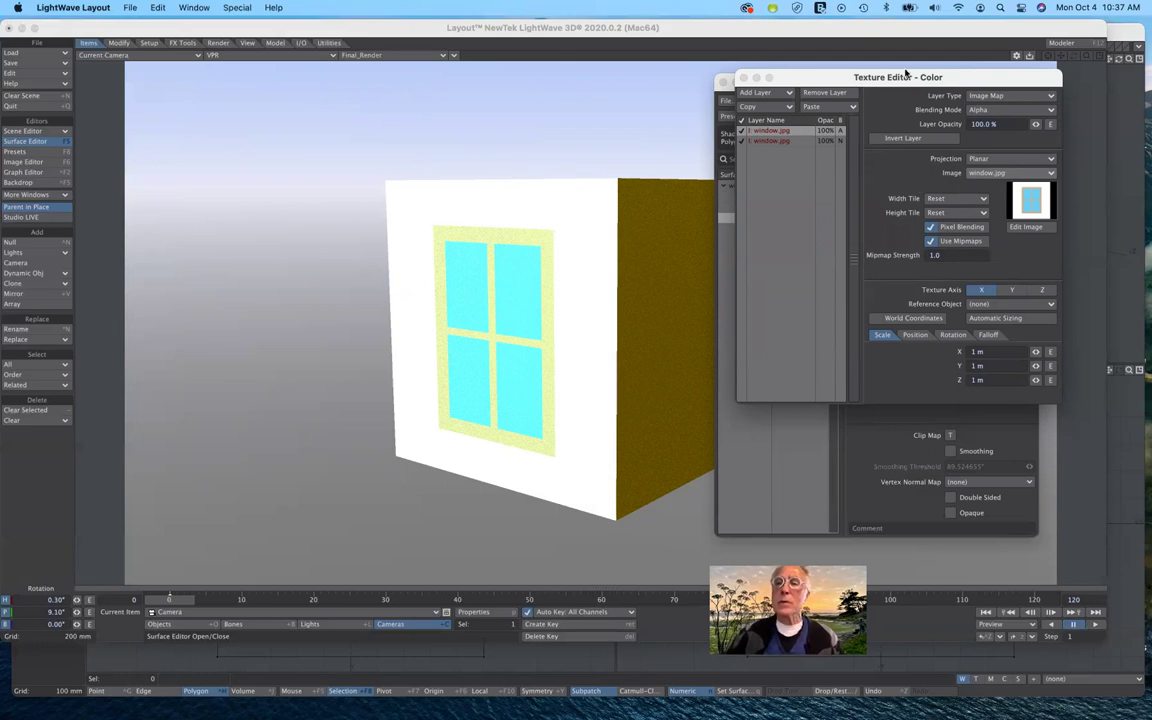
- Preview the window mask files available for the alpha layer, including windowMasks.psd, windowFrameMask.jpg and windowPanesMaskInvert.jpg, and leave without loading one
drag(902, 77, 875, 84)
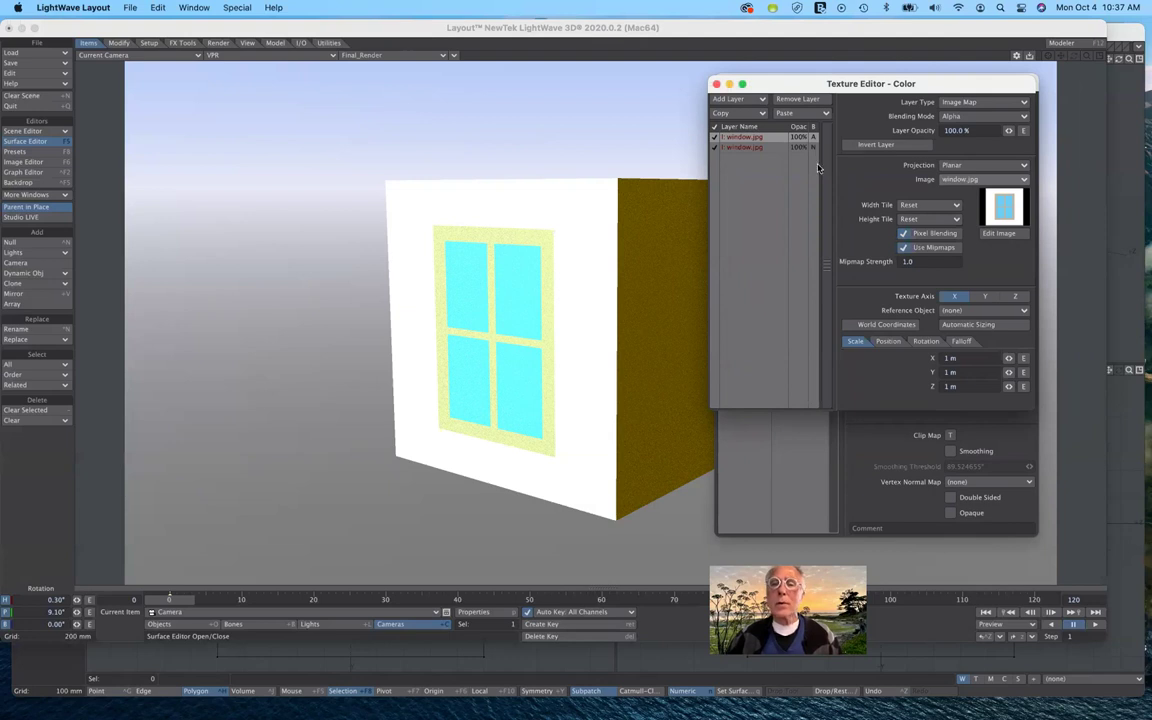
click(852, 148)
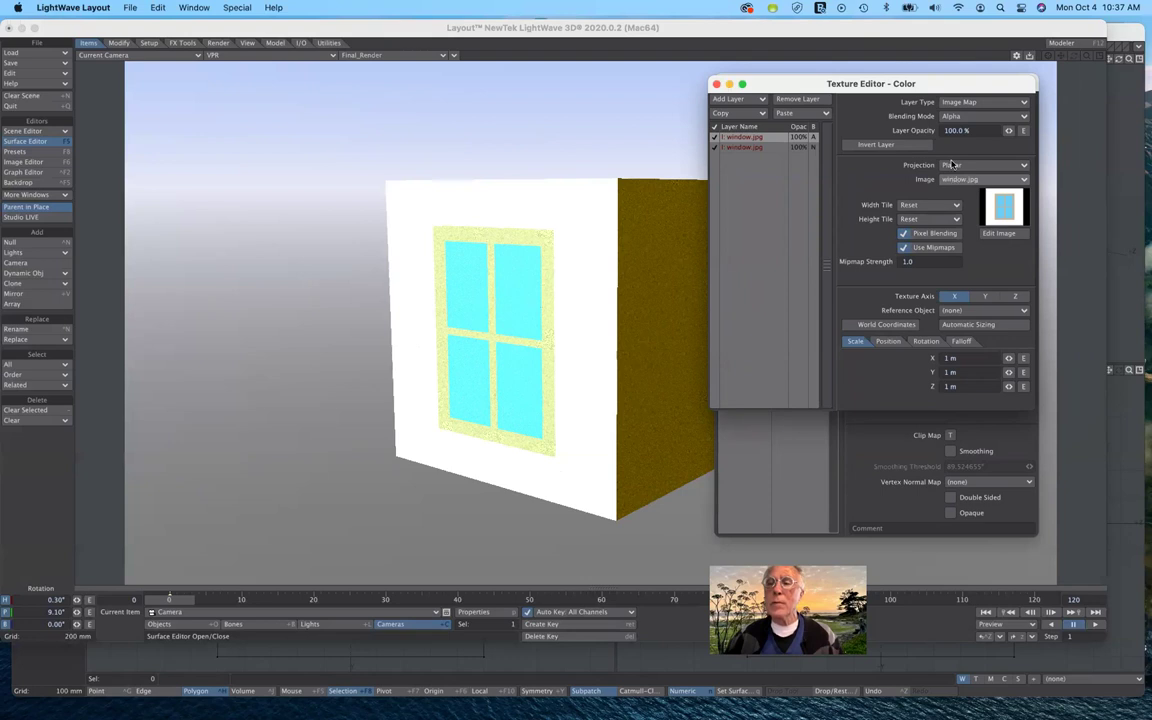
click(955, 179)
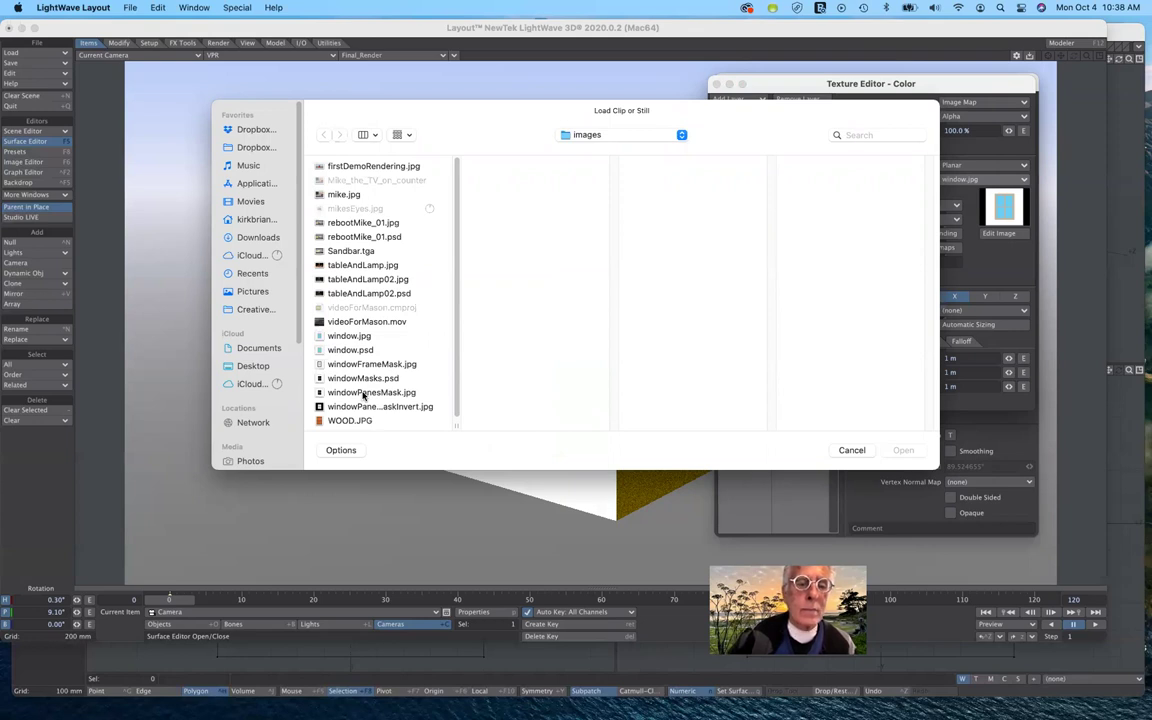
scroll(349, 406, down, 1)
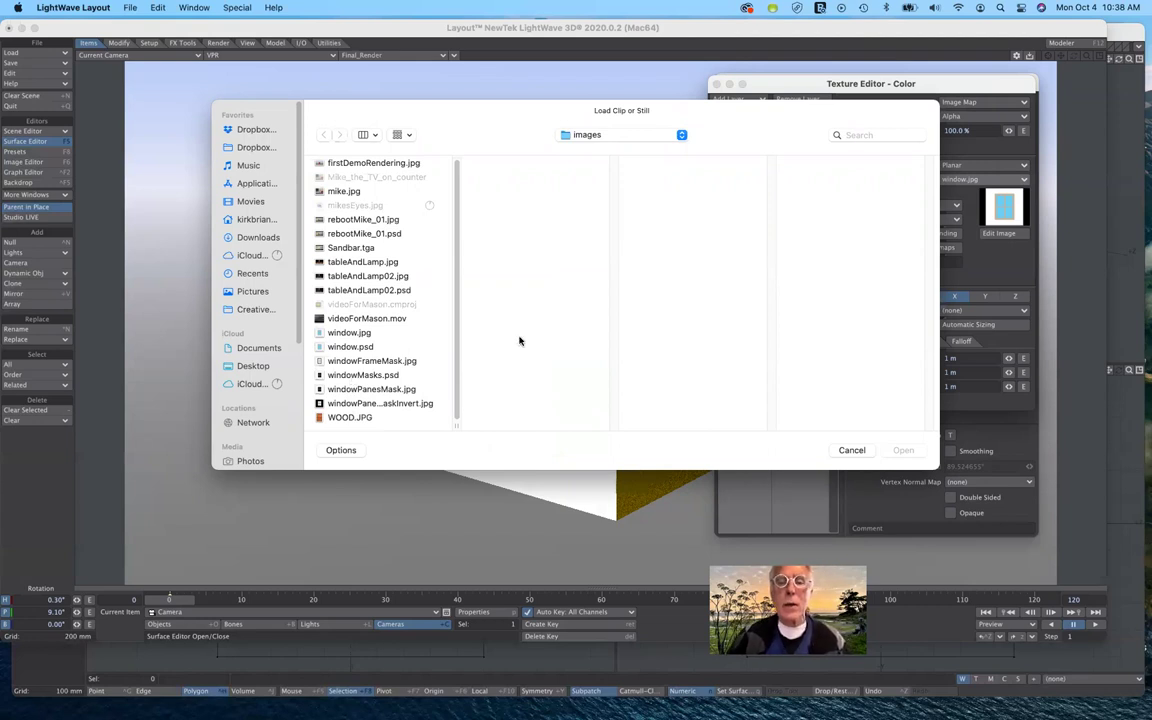
text(windowm)
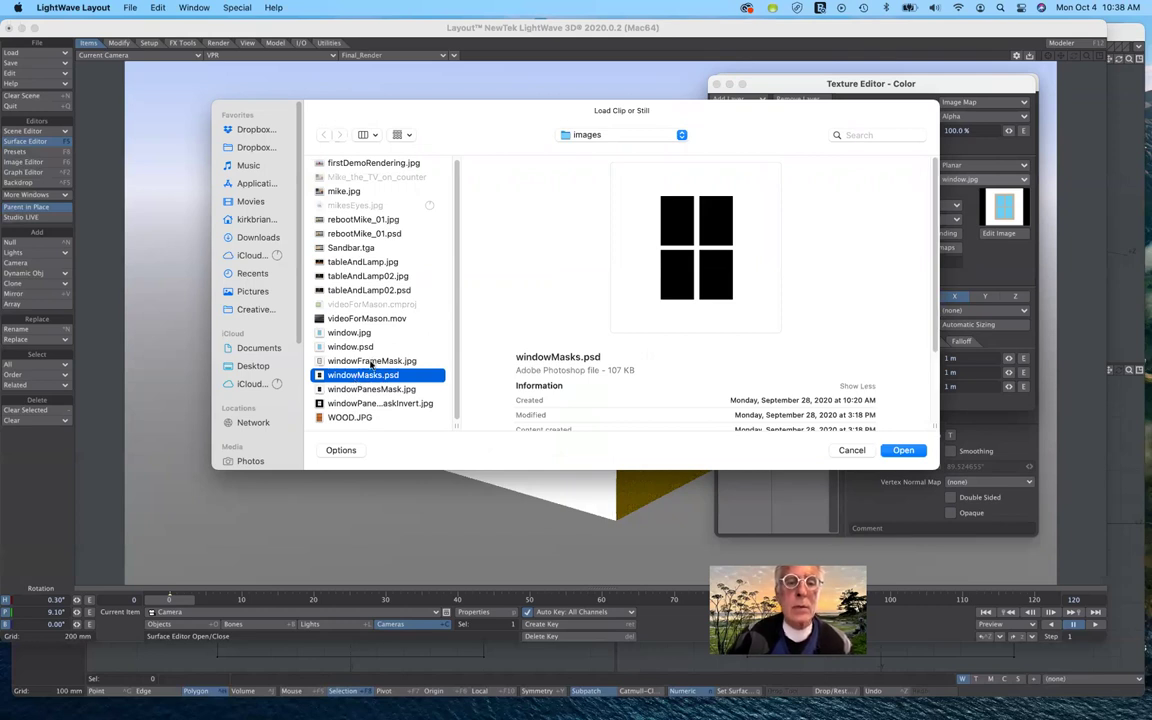
click(372, 362)
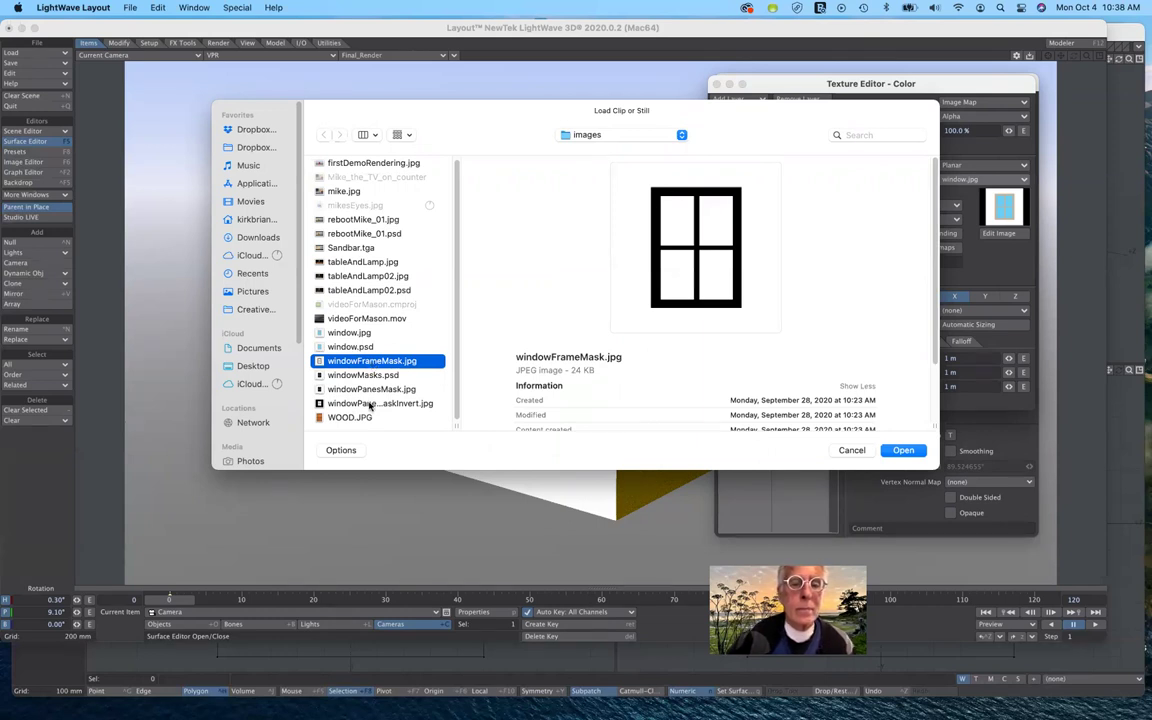
click(370, 404)
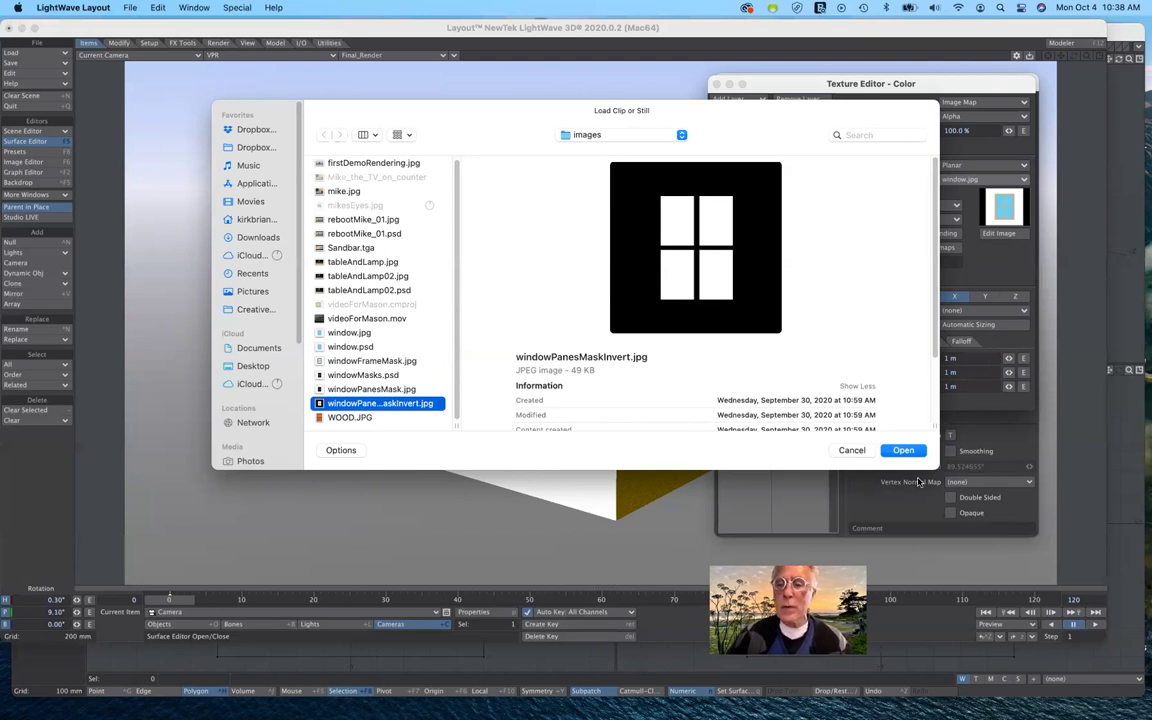
key(Up)
key(Up)
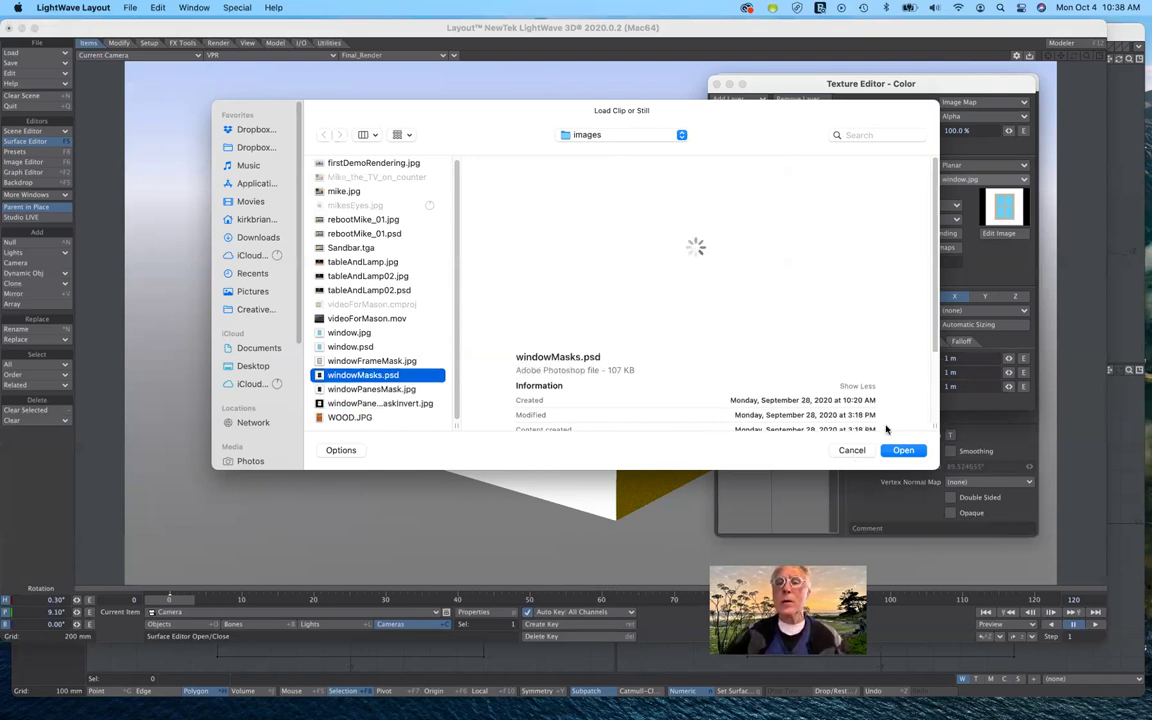
key(Escape)
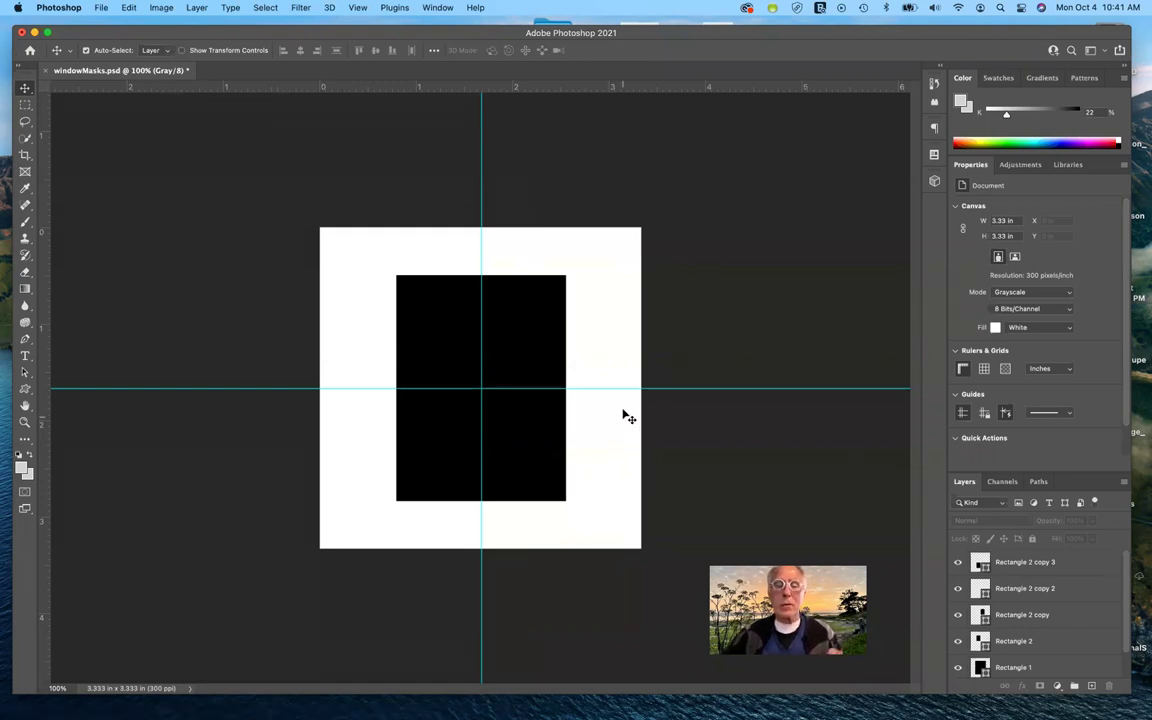
- In Photoshop, start a Save for Web JPEG export of the solid black window mask and name the file windowMask.jpg
click(99, 8)
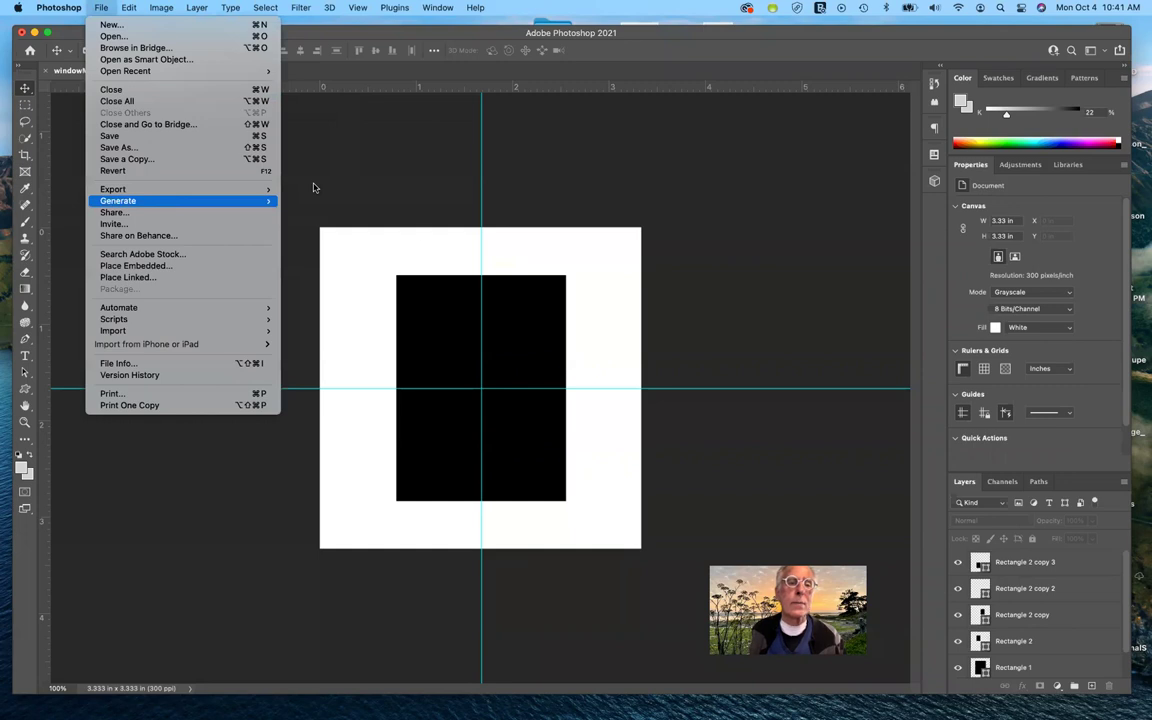
mouse_move(250, 189)
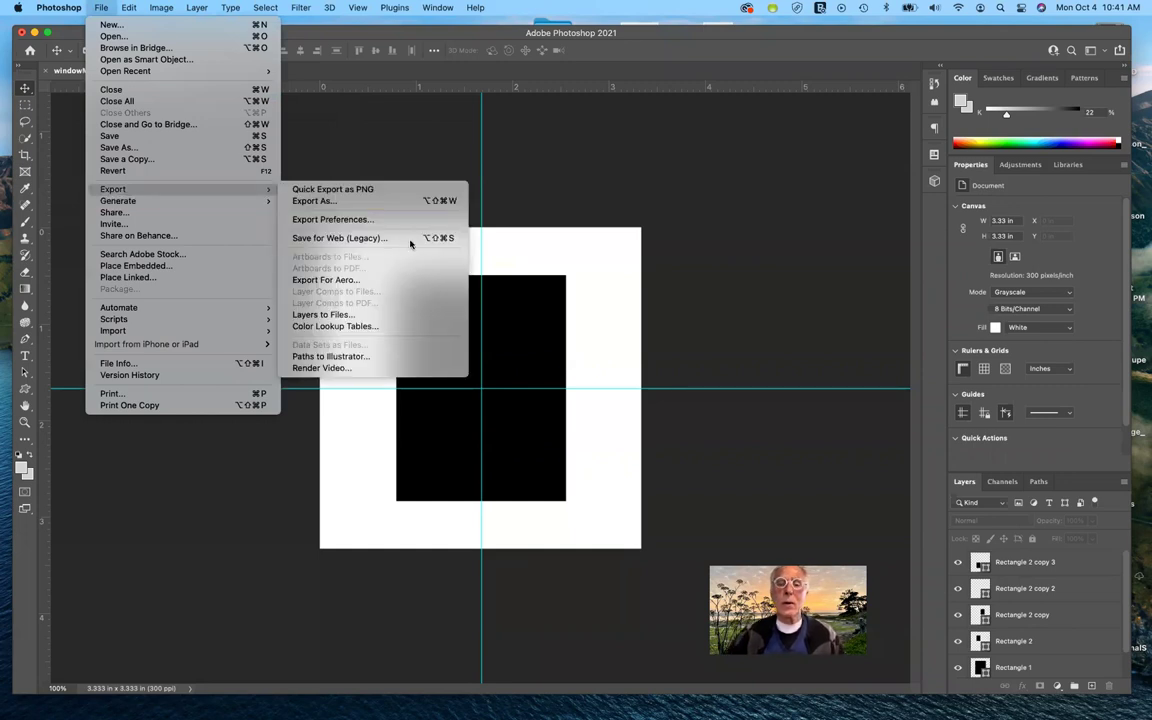
click(410, 243)
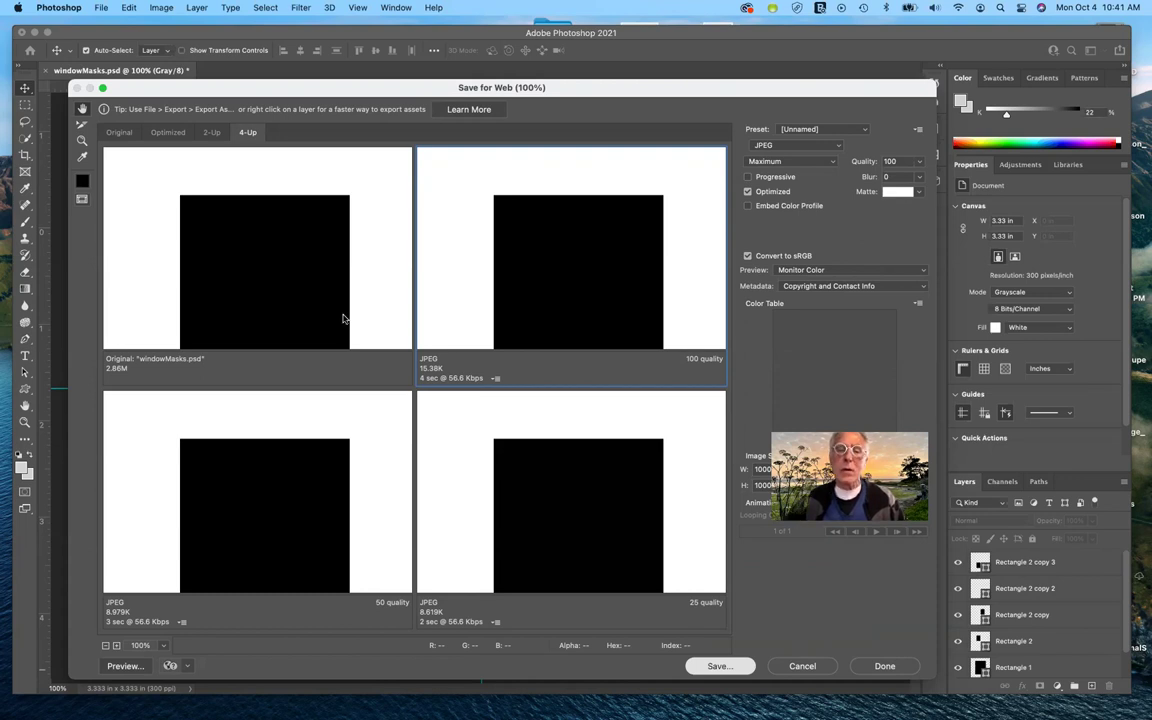
key(Return)
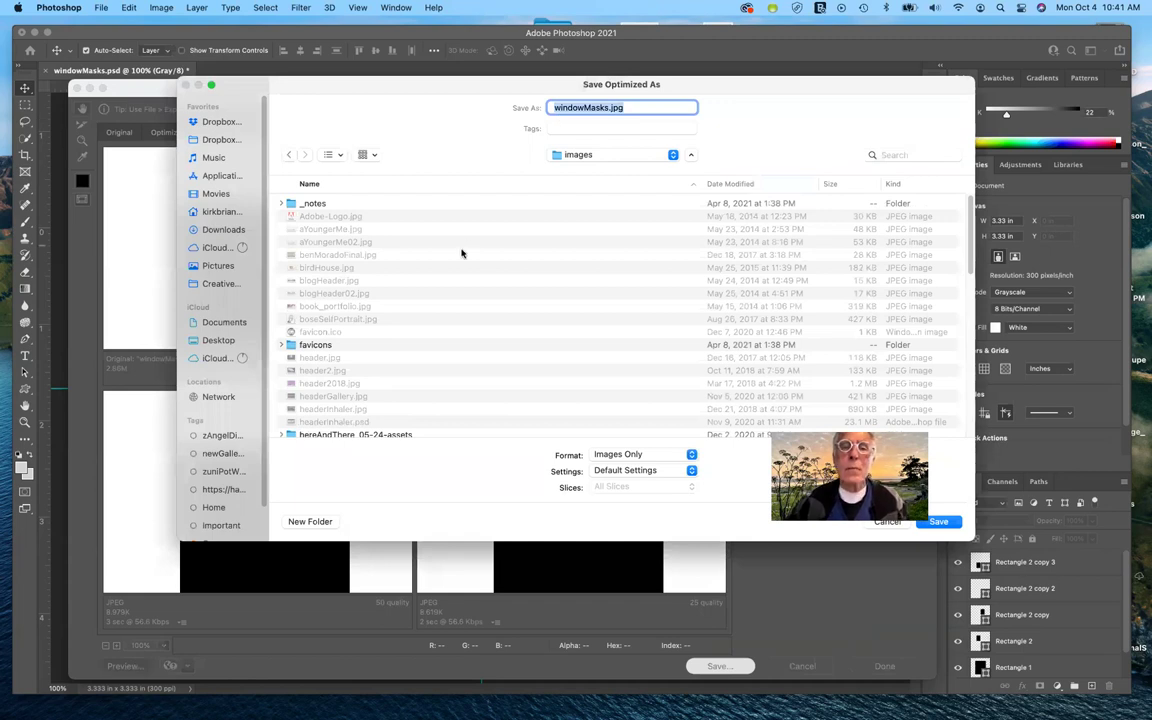
click(609, 107)
key(BackSpace)
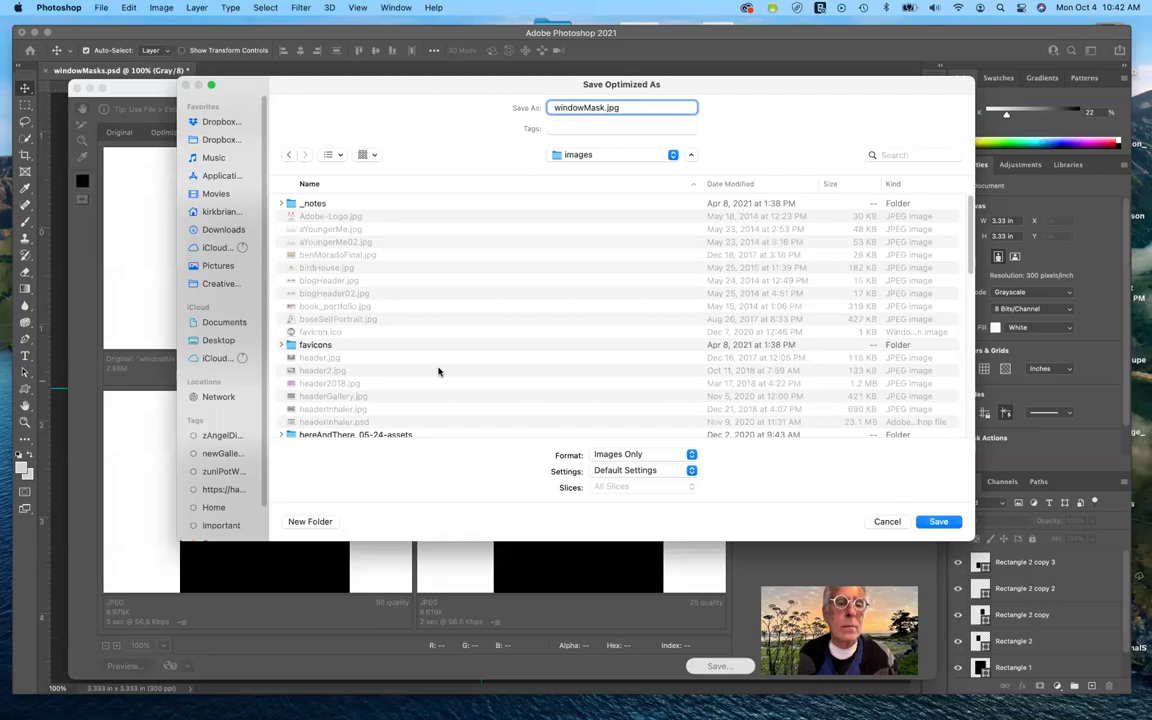
- Save the exported mask in the images folder inside contentFall2021 on the iCloud Desktop
scroll(438, 372, down, 5)
scroll(438, 372, down, 3)
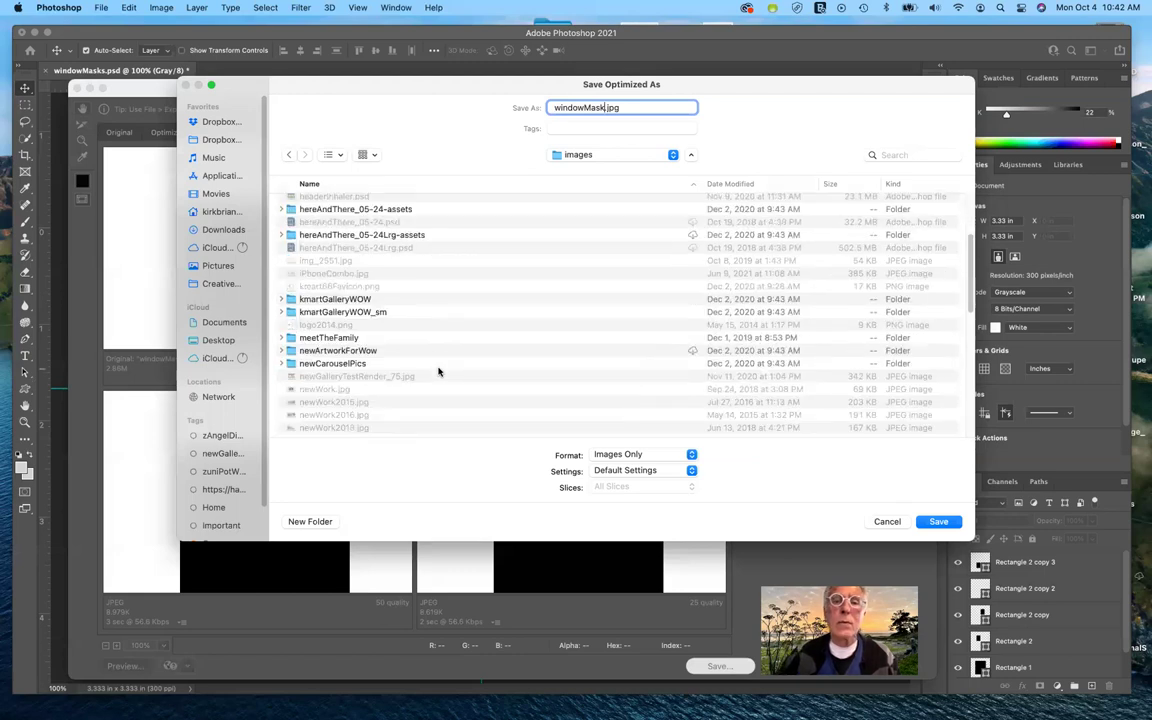
scroll(543, 188, up, 10)
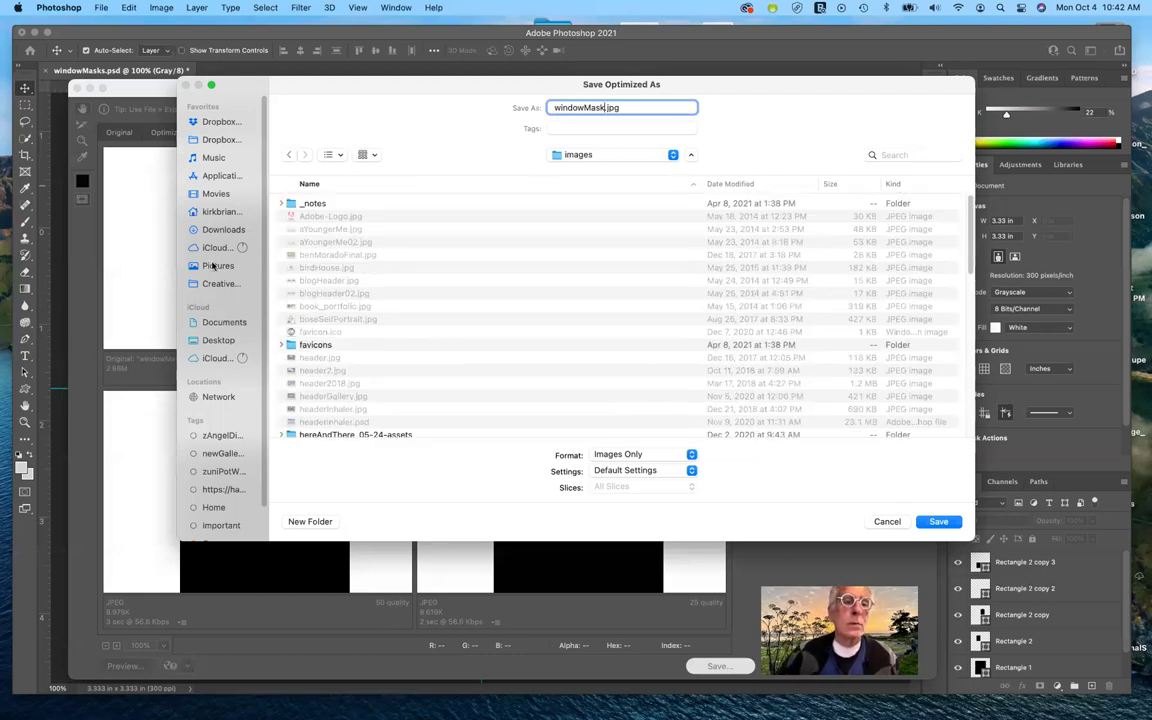
click(209, 341)
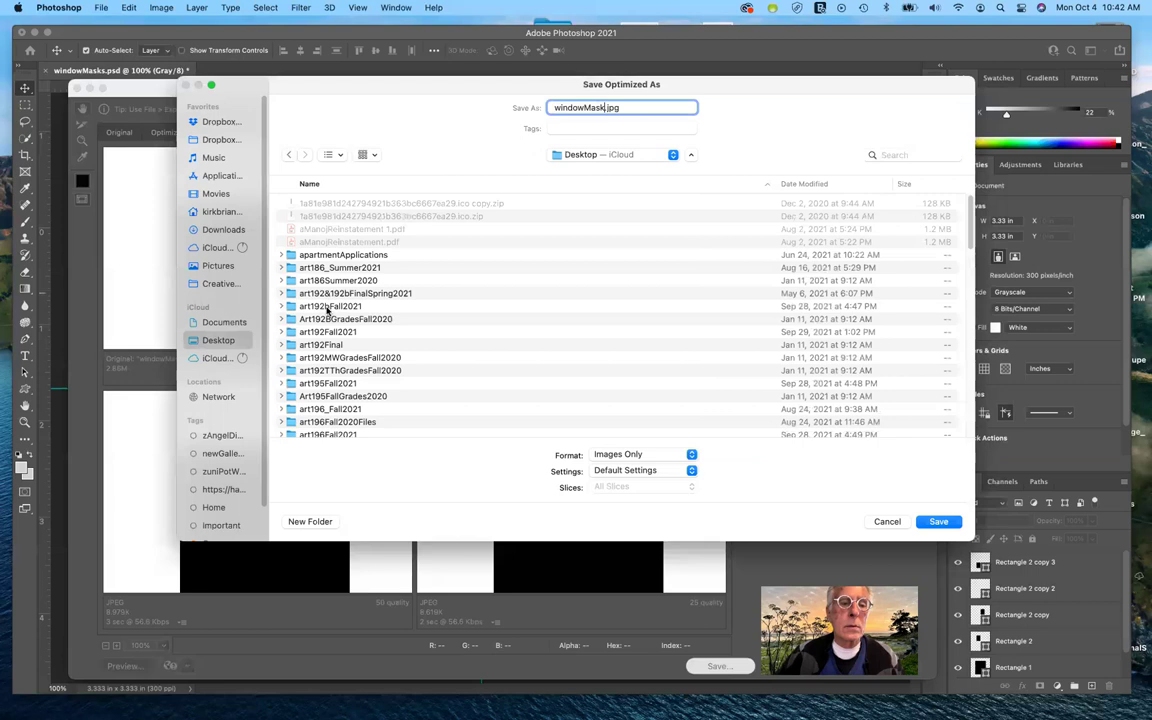
scroll(348, 330, down, 10)
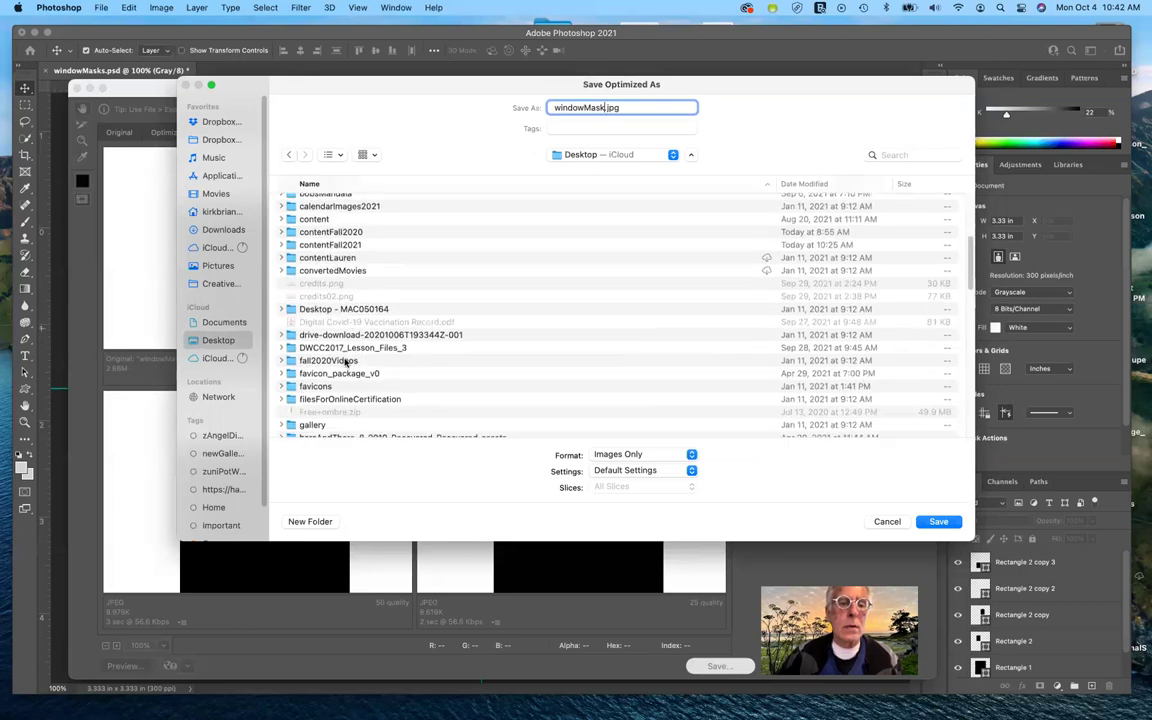
scroll(345, 360, up, 1)
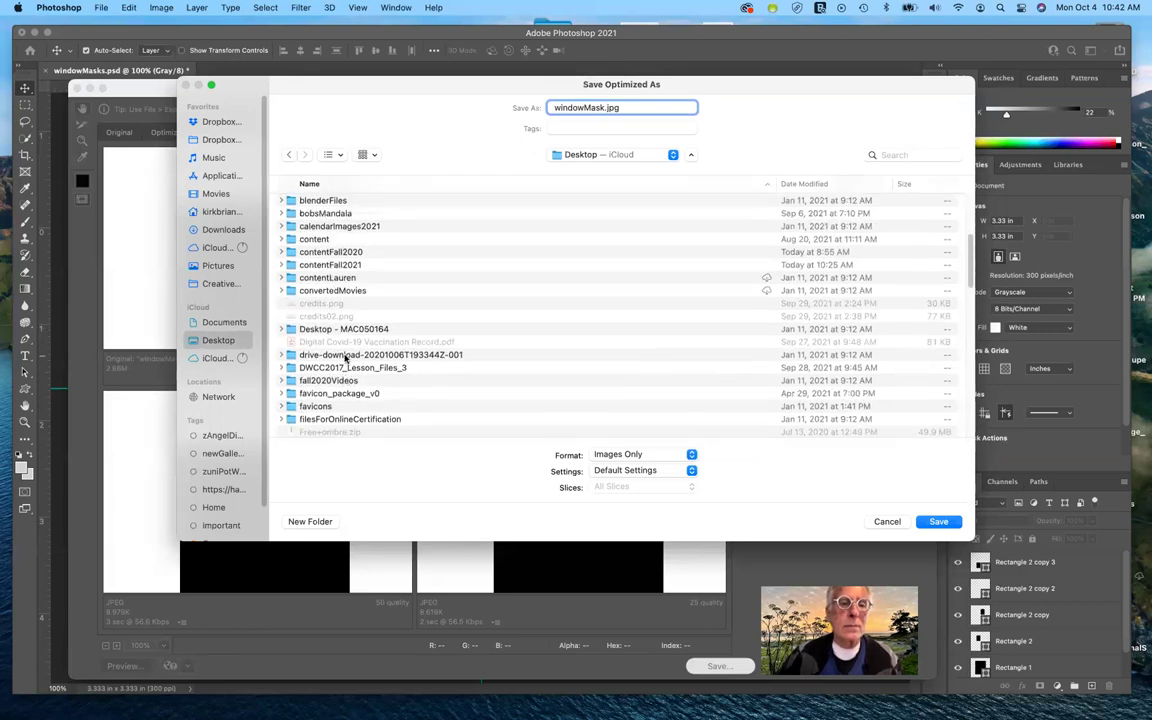
click(292, 267)
double_click(291, 265)
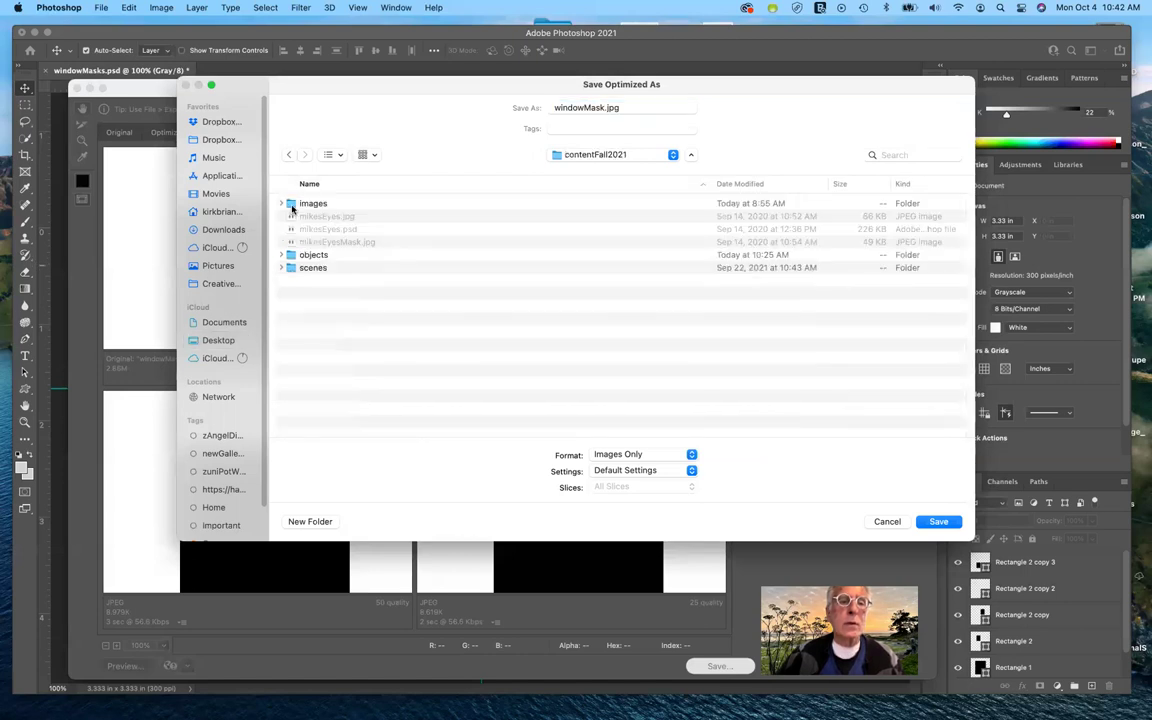
click(291, 205)
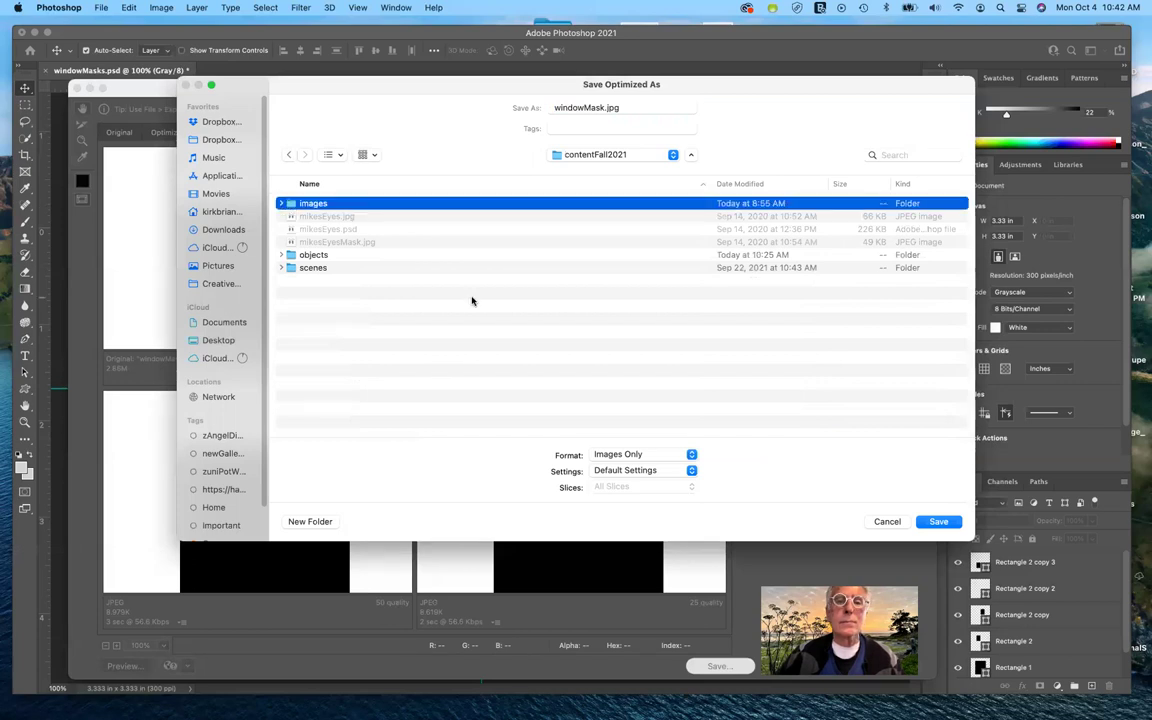
key(super+Down)
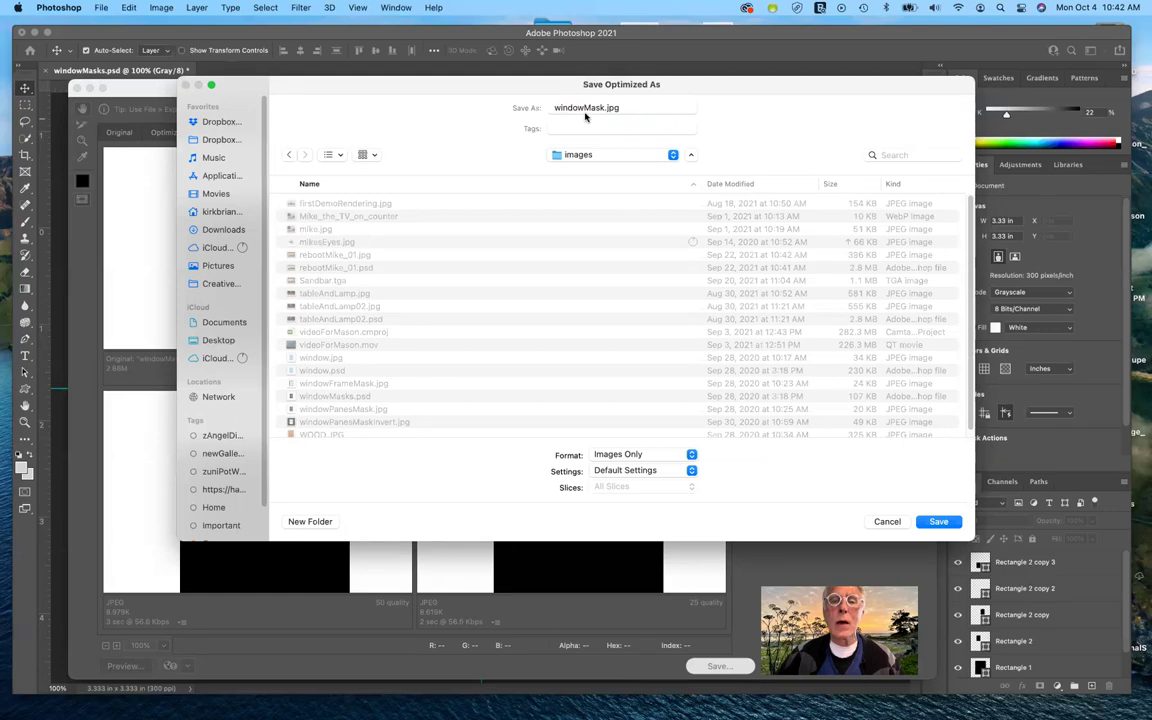
click(938, 521)
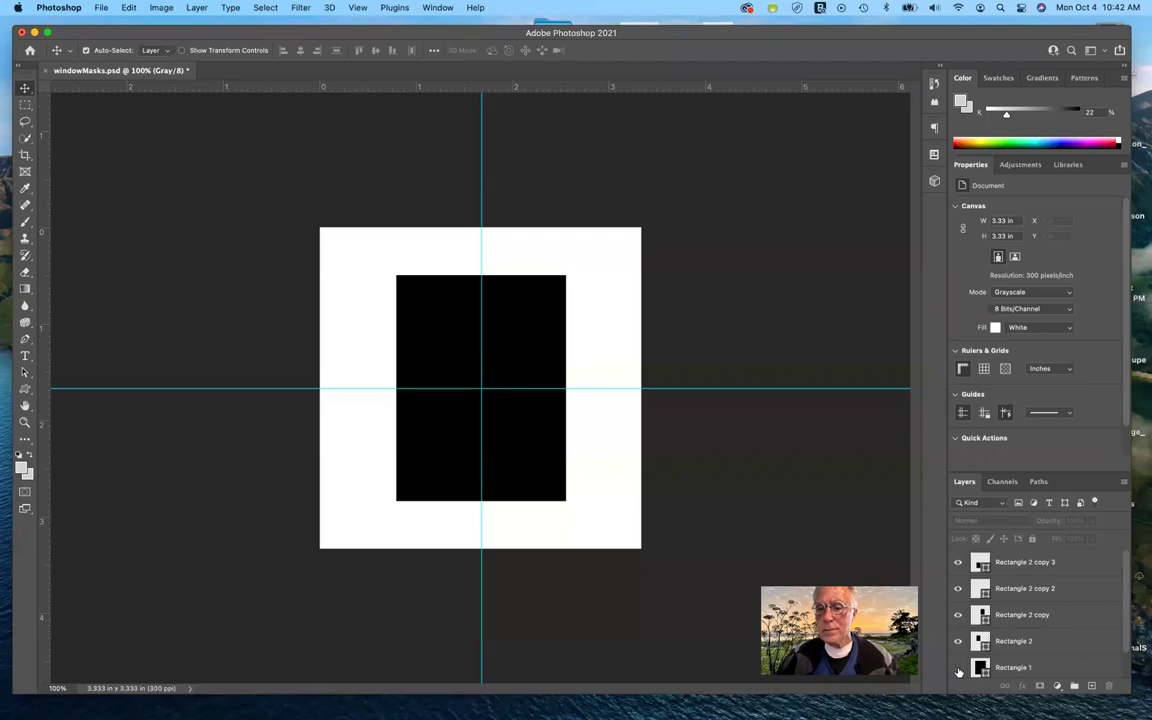
- Hide the Rectangle 1 layer and start a Save for Web JPEG export of the four-pane mask
click(957, 668)
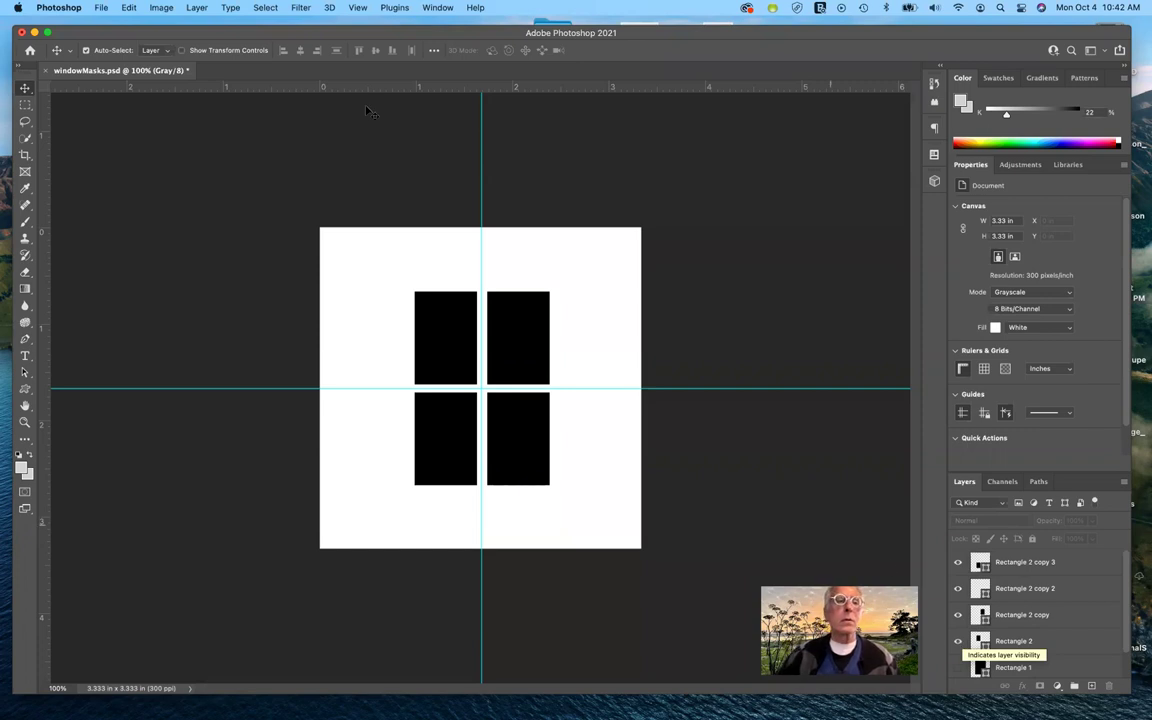
click(102, 9)
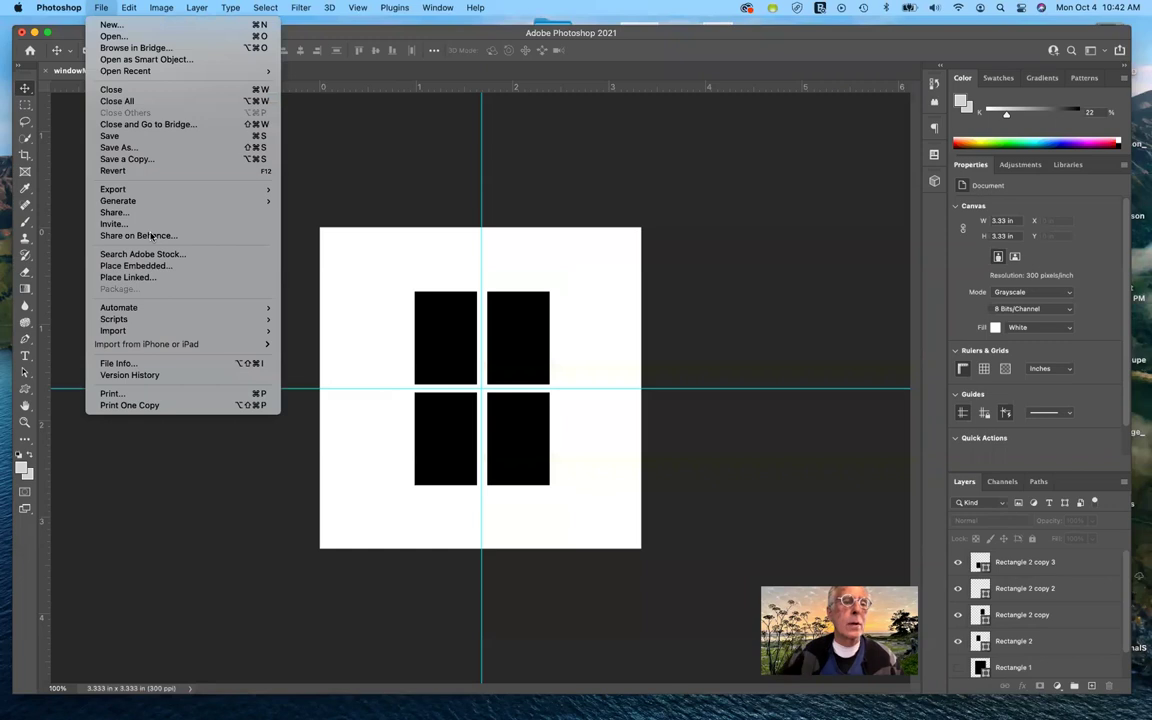
mouse_move(160, 190)
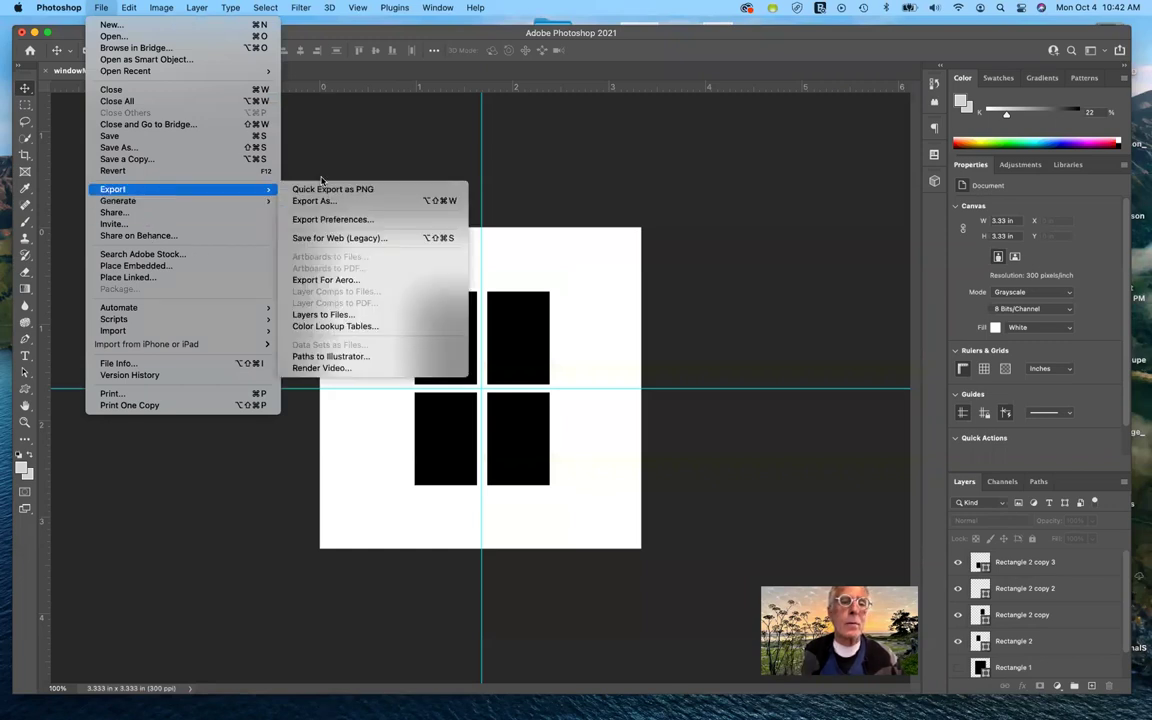
click(440, 238)
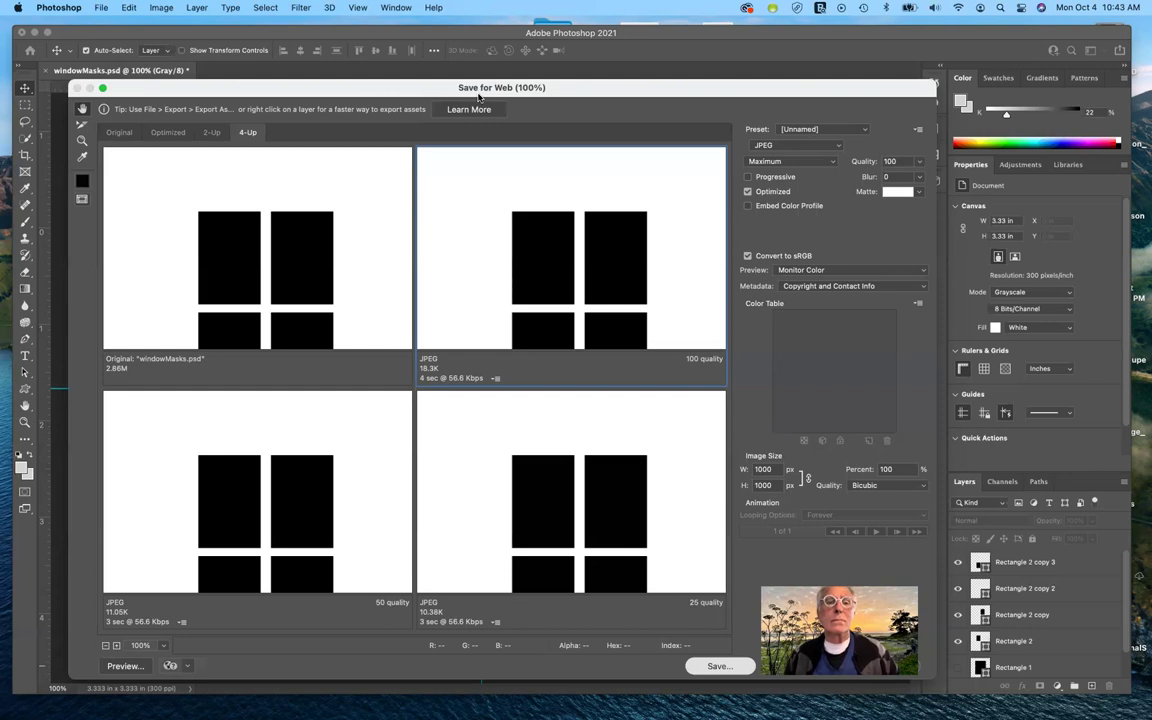
key(Return)
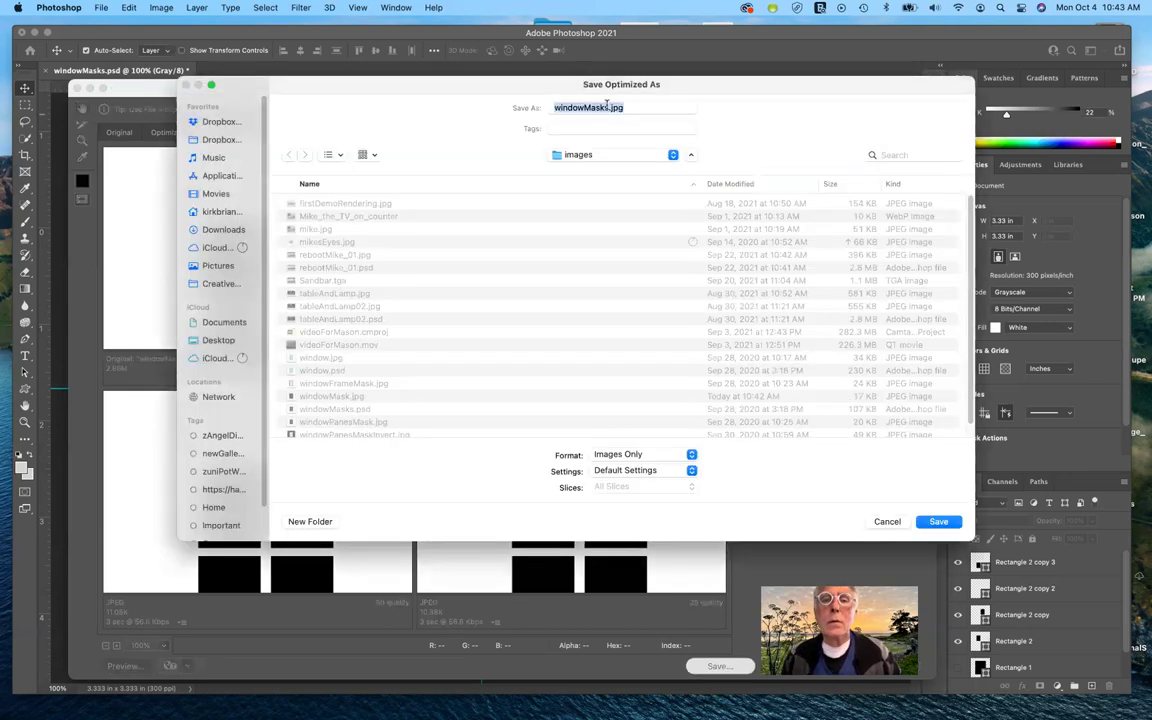
- Save the pane mask as windowPanesMask.jpg in the images folder, replacing the existing file
key(Right)
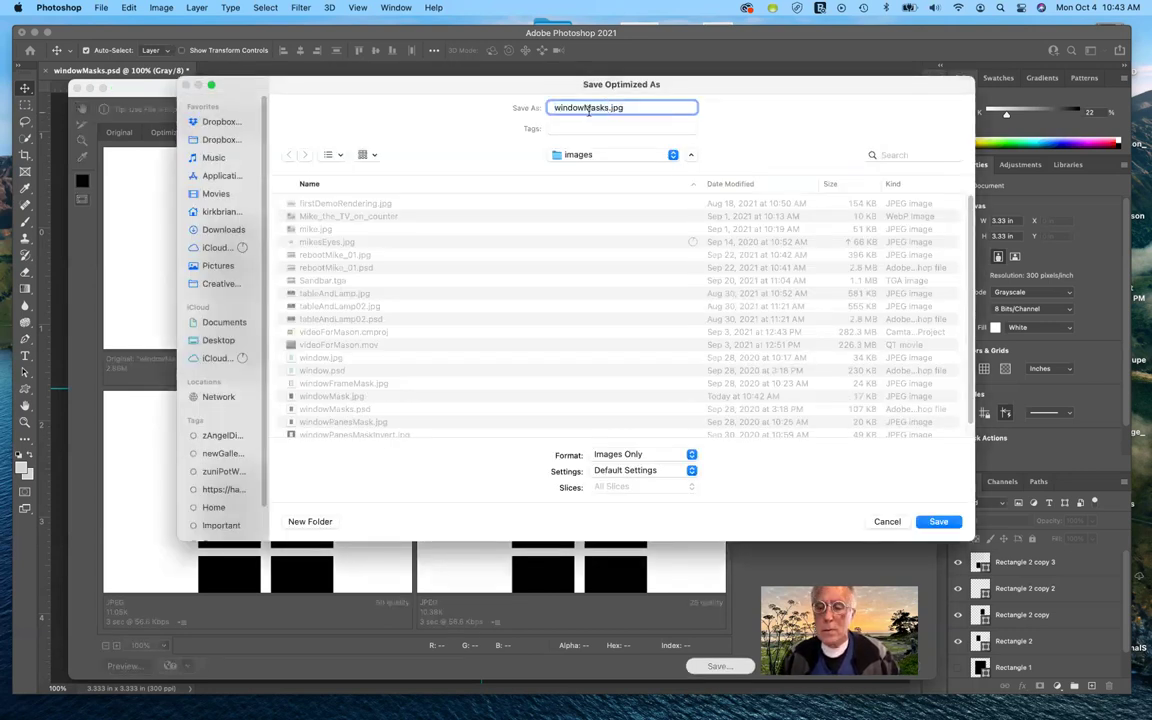
key(BackSpace)
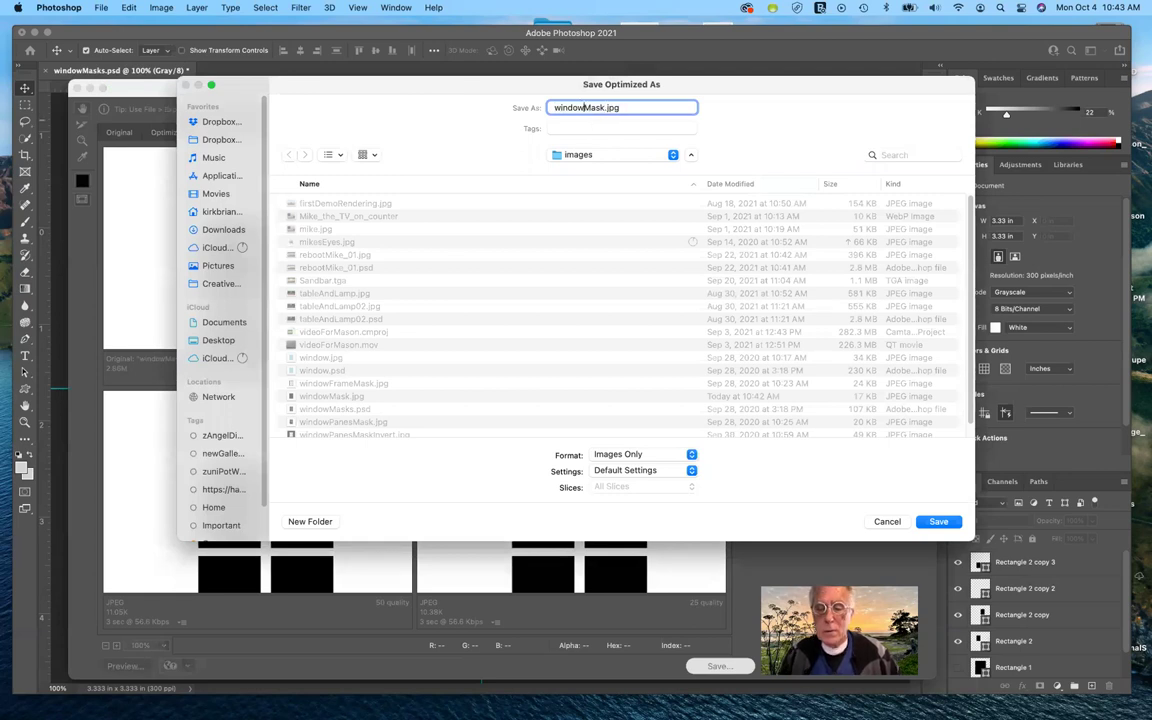
click(584, 107)
text(P)
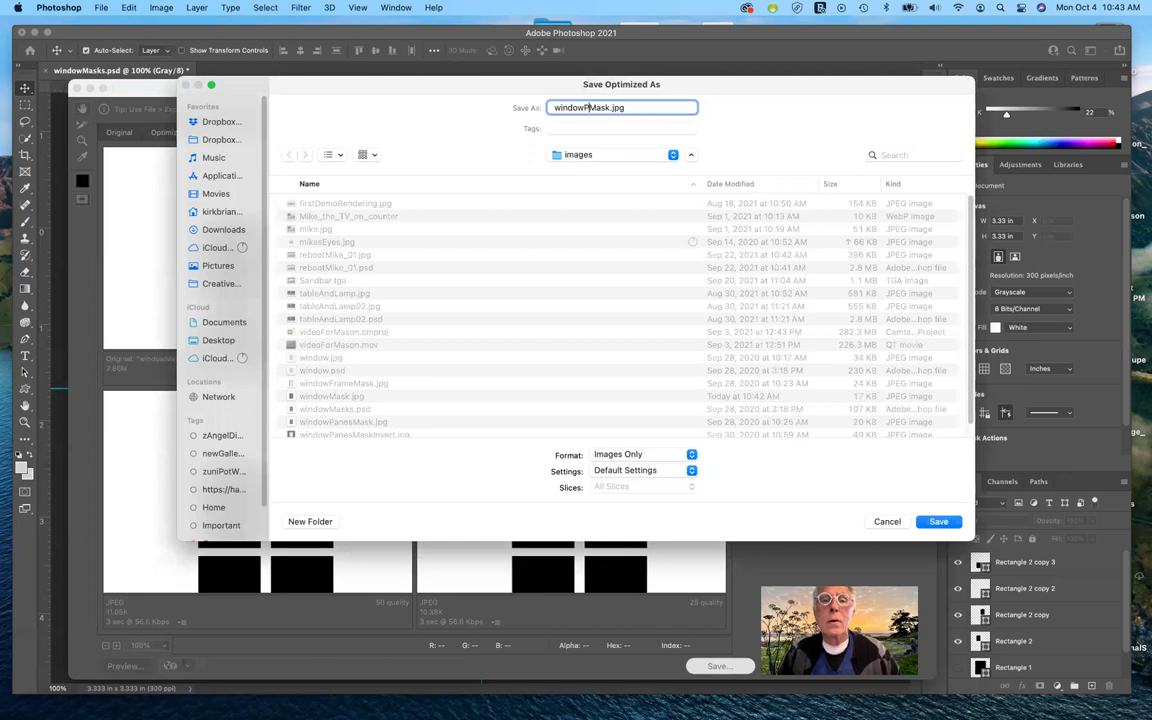
text(n)
key(BackSpace)
text(an)
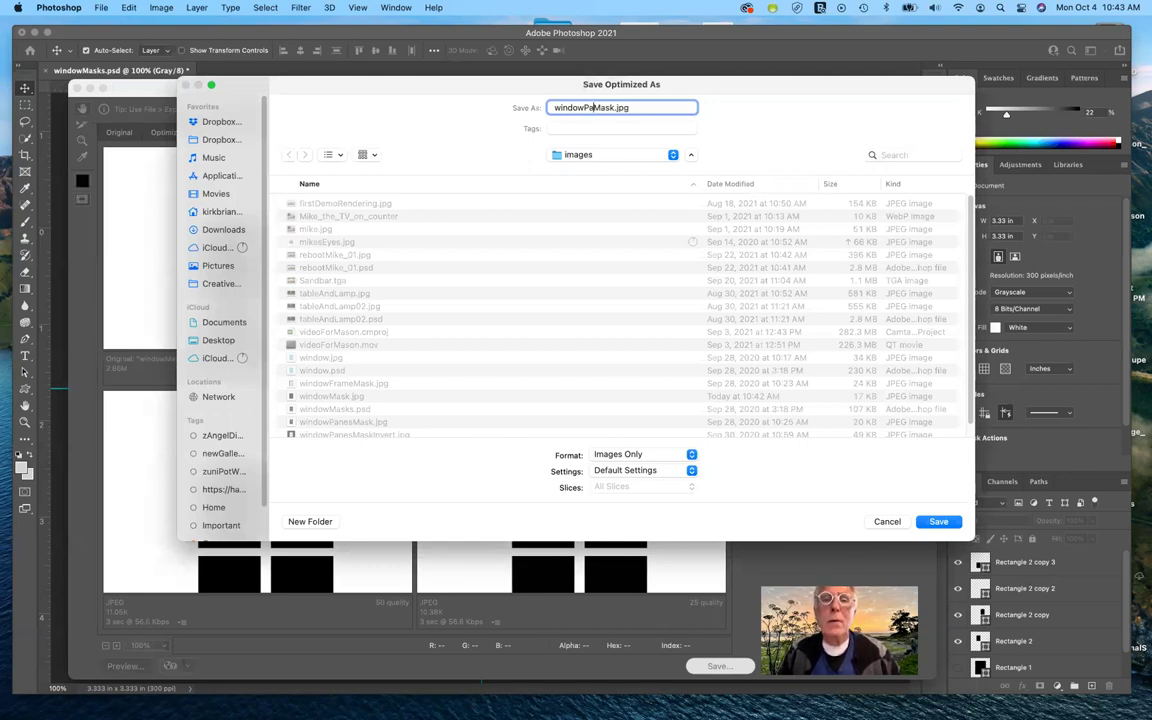
text(es)
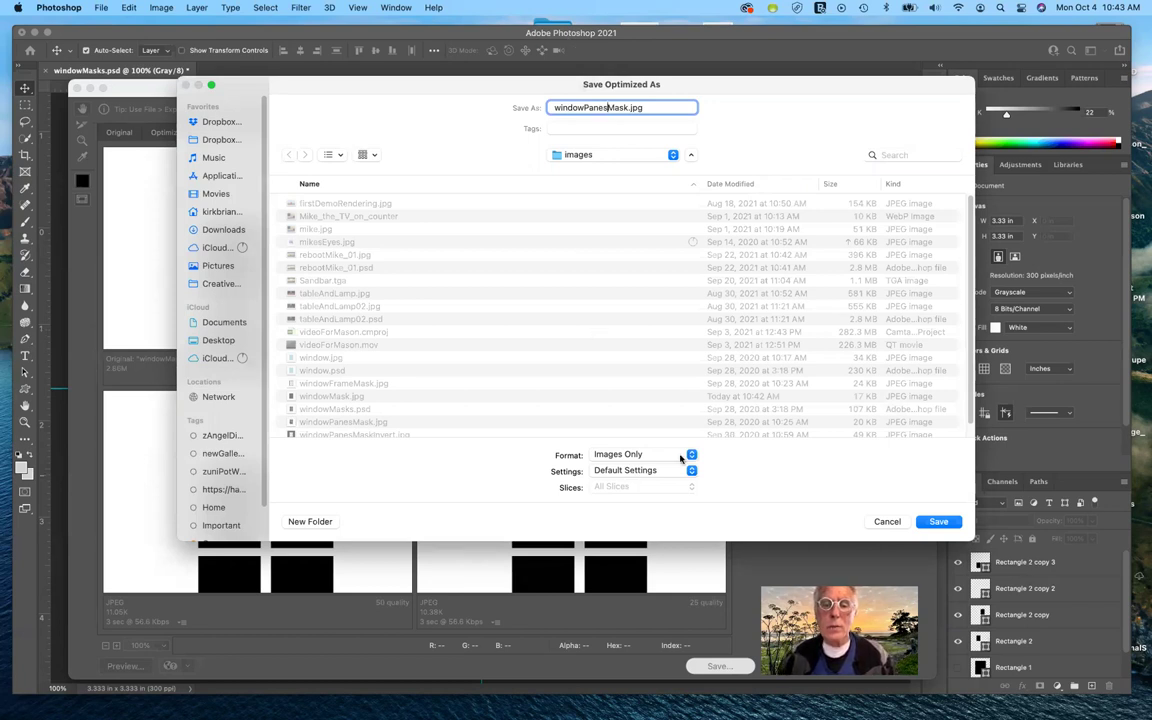
click(938, 521)
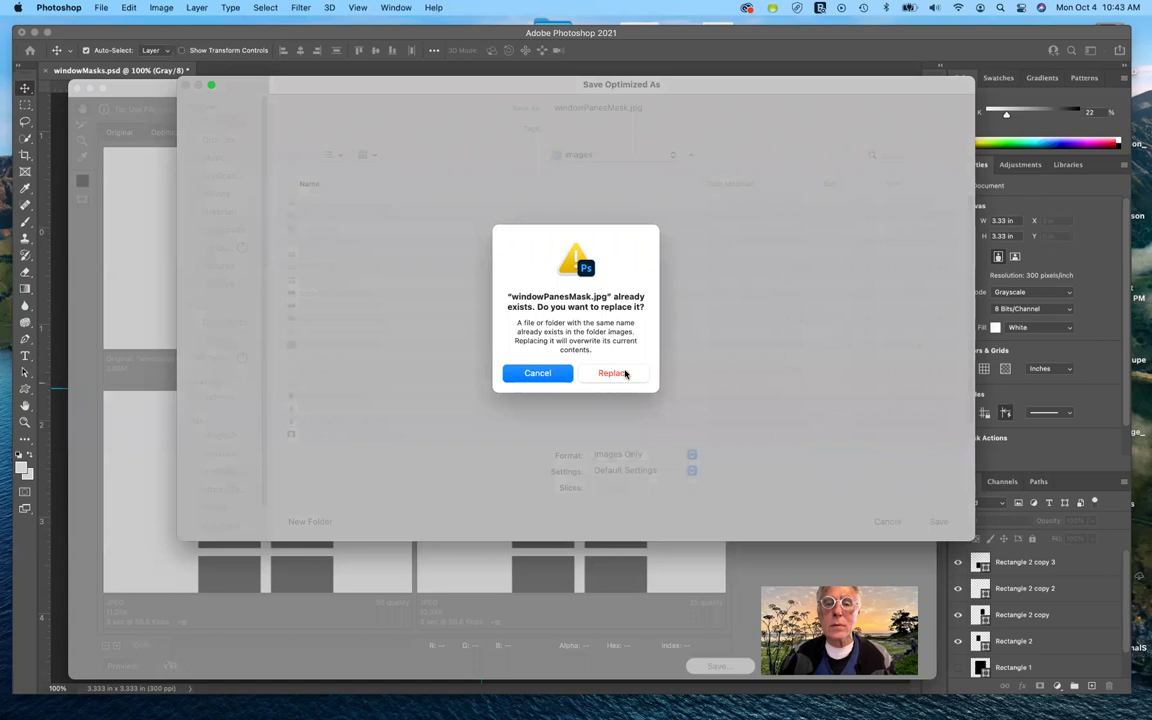
click(622, 373)
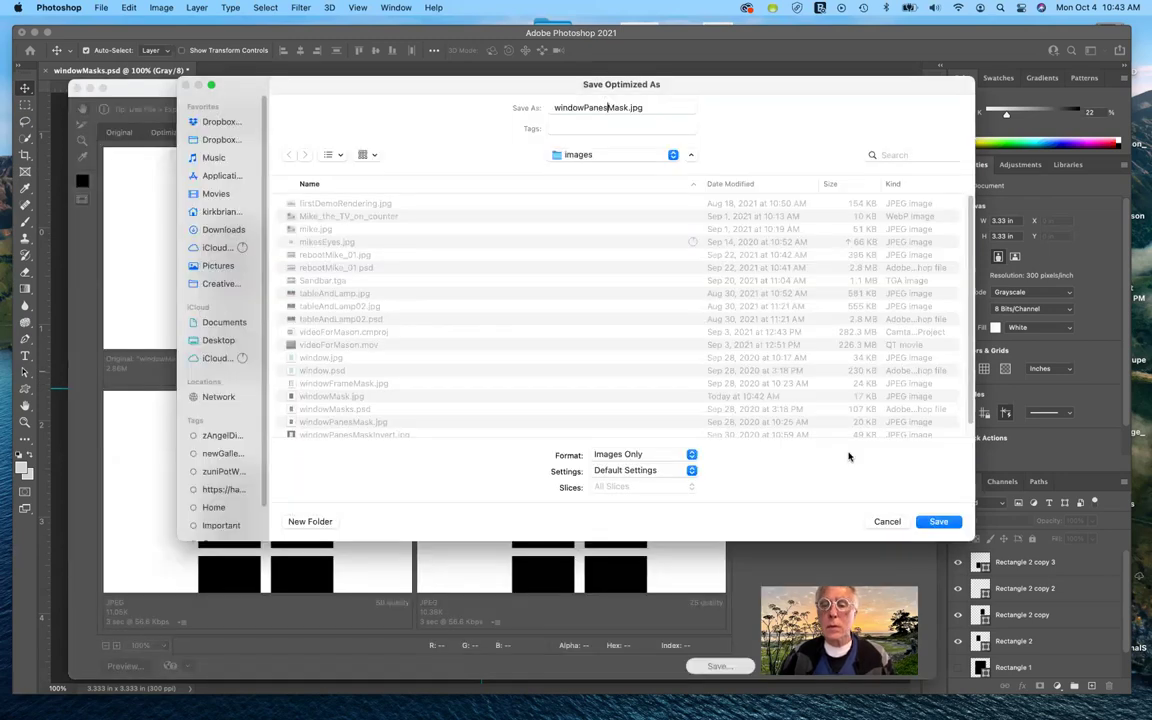
- Complete the save of windowPanesMask.jpg over the existing file and make the Rectangle 1 layer visible again
click(938, 521)
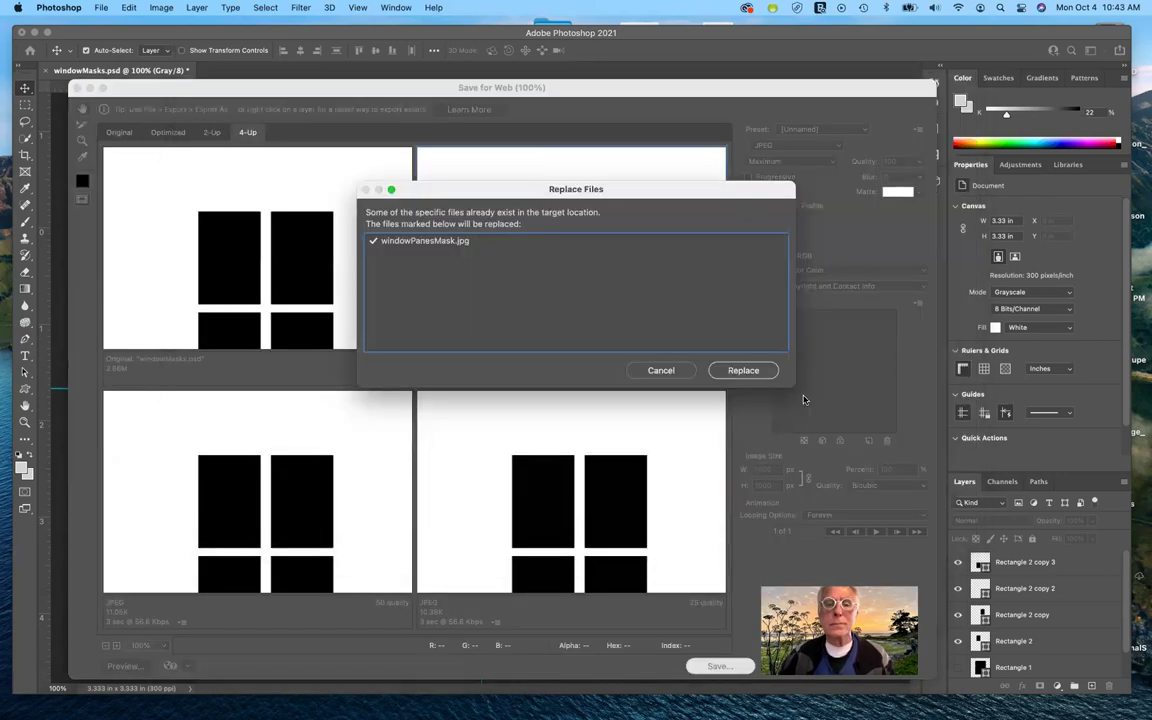
click(744, 371)
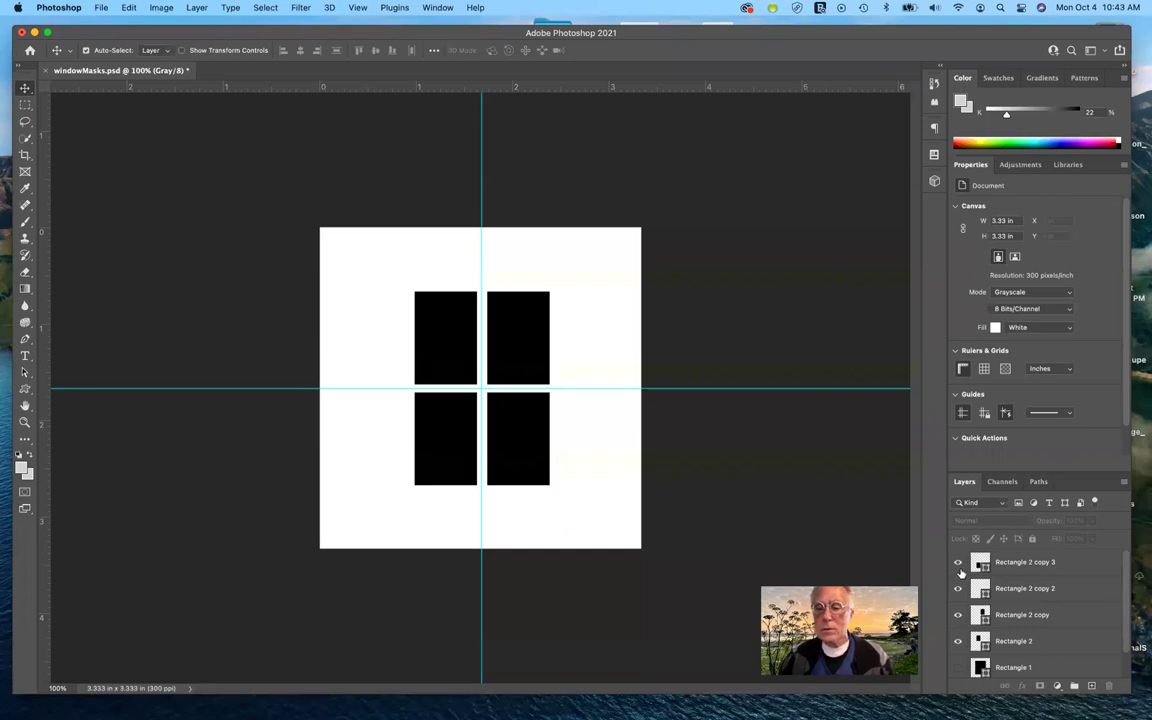
click(957, 668)
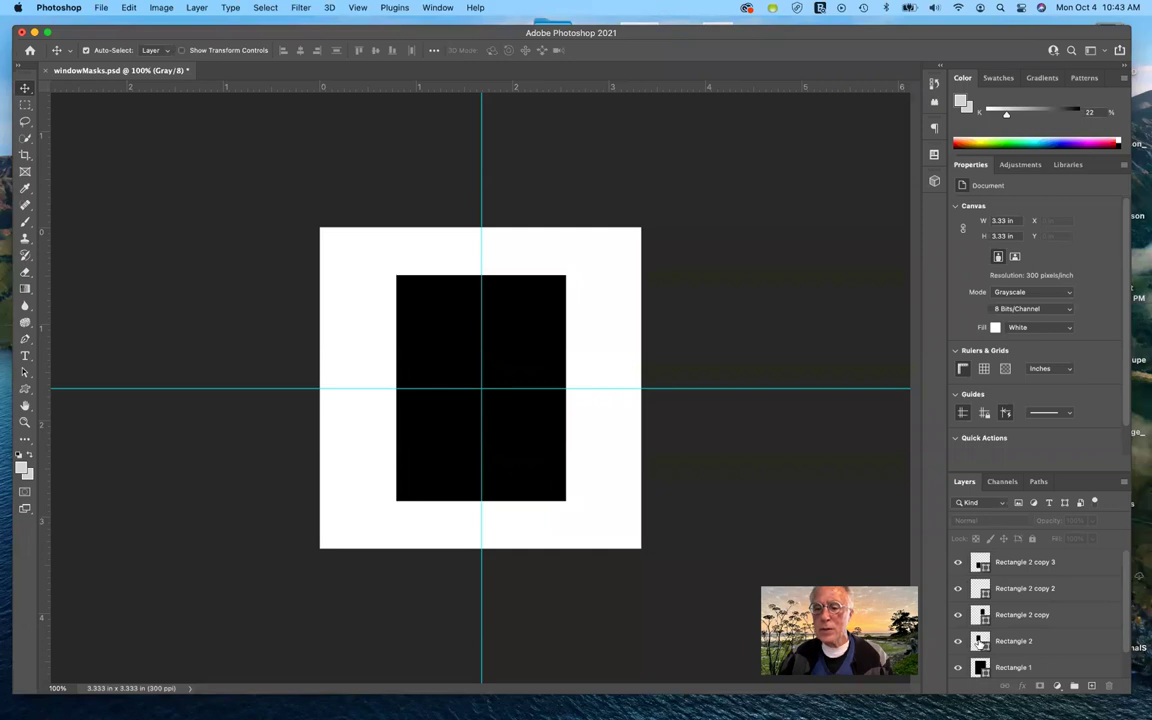
- Change the fill of the two upper window panes, Rectangle 2 and Rectangle 2 copy, to white
click(978, 642)
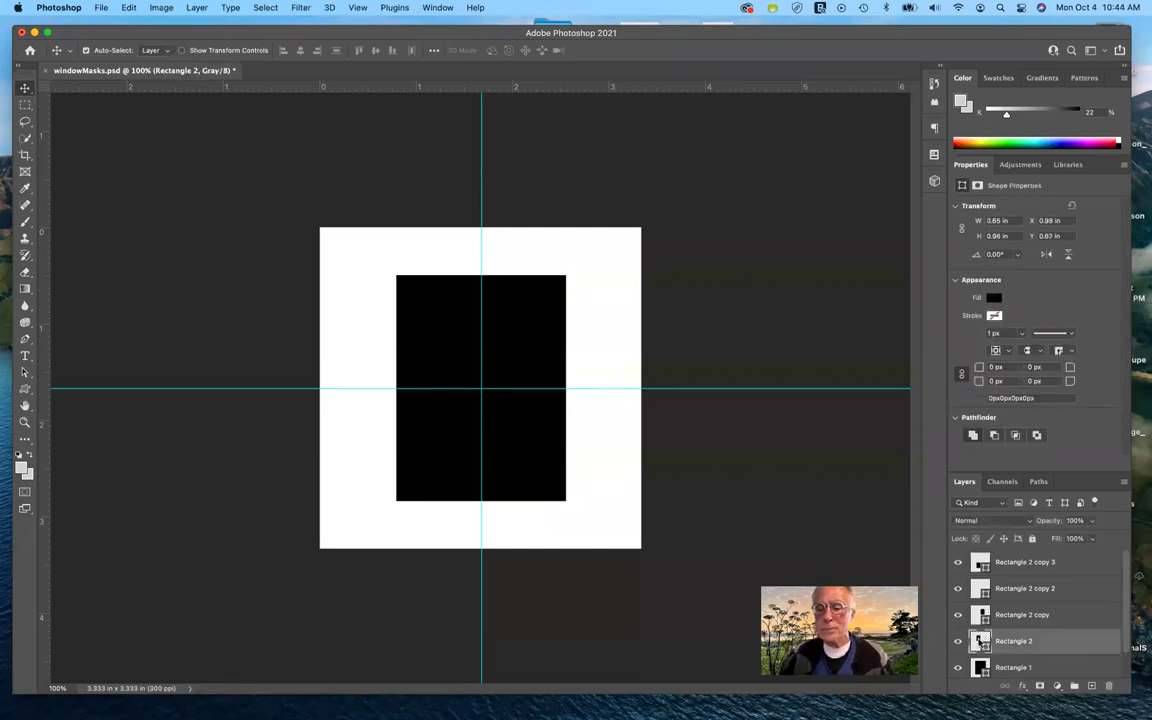
double_click(980, 642)
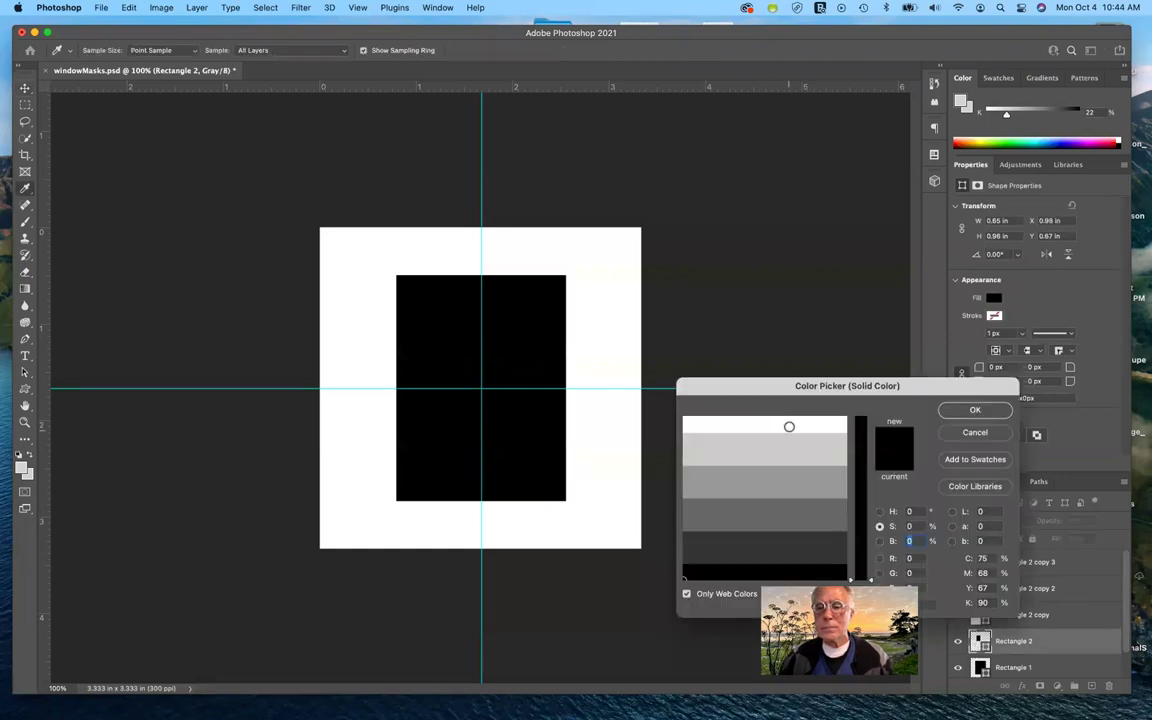
click(388, 295)
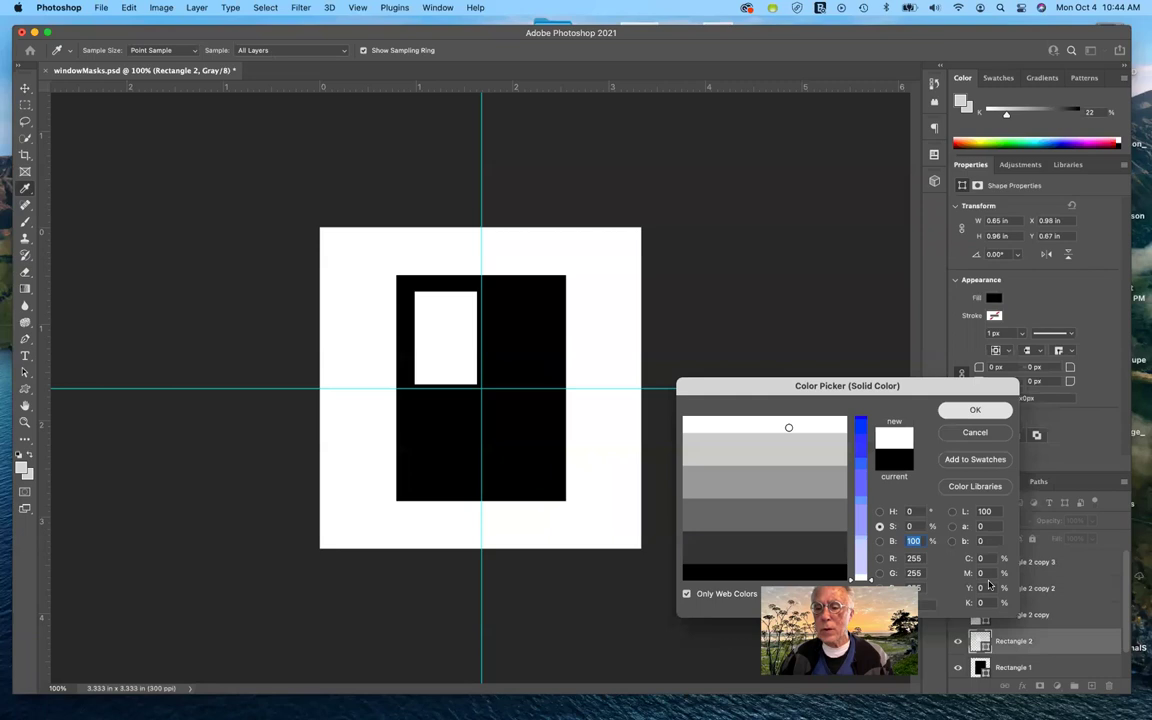
click(962, 411)
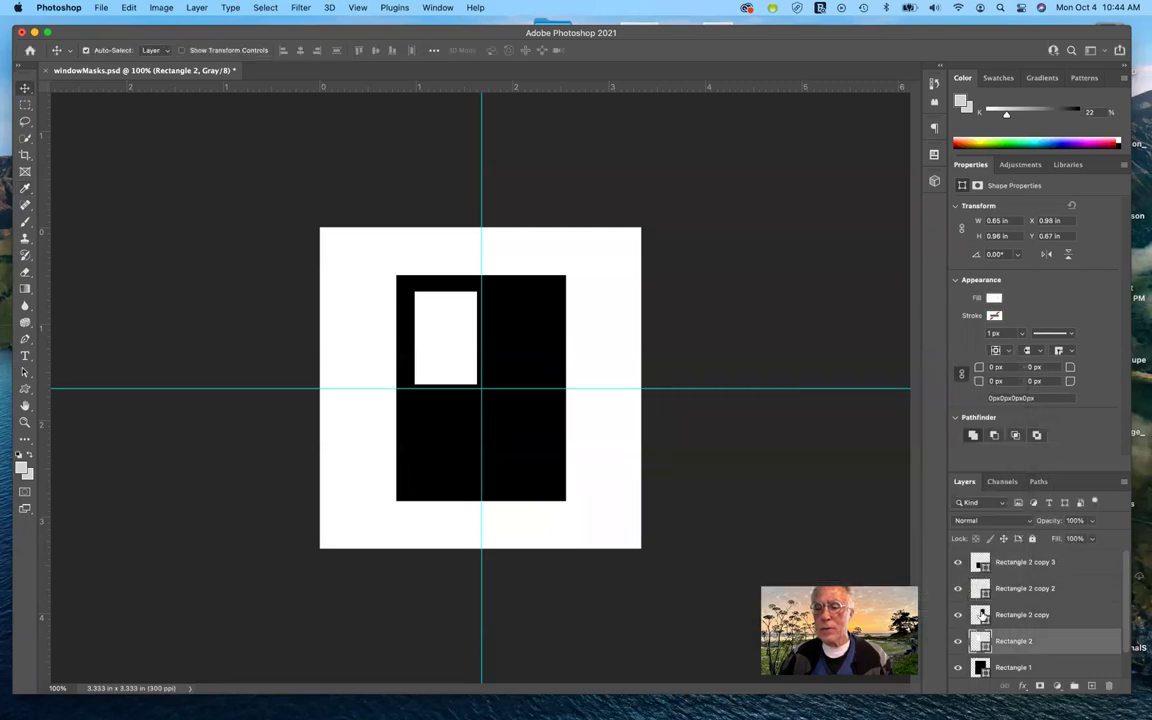
click(980, 614)
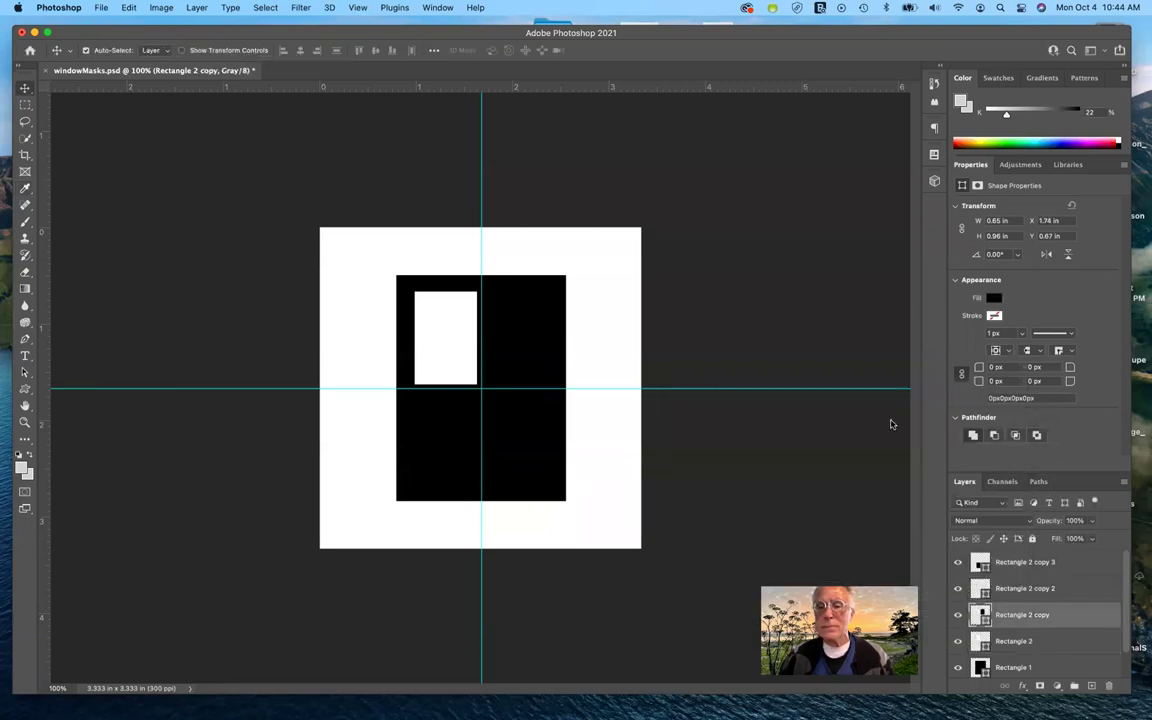
click(836, 426)
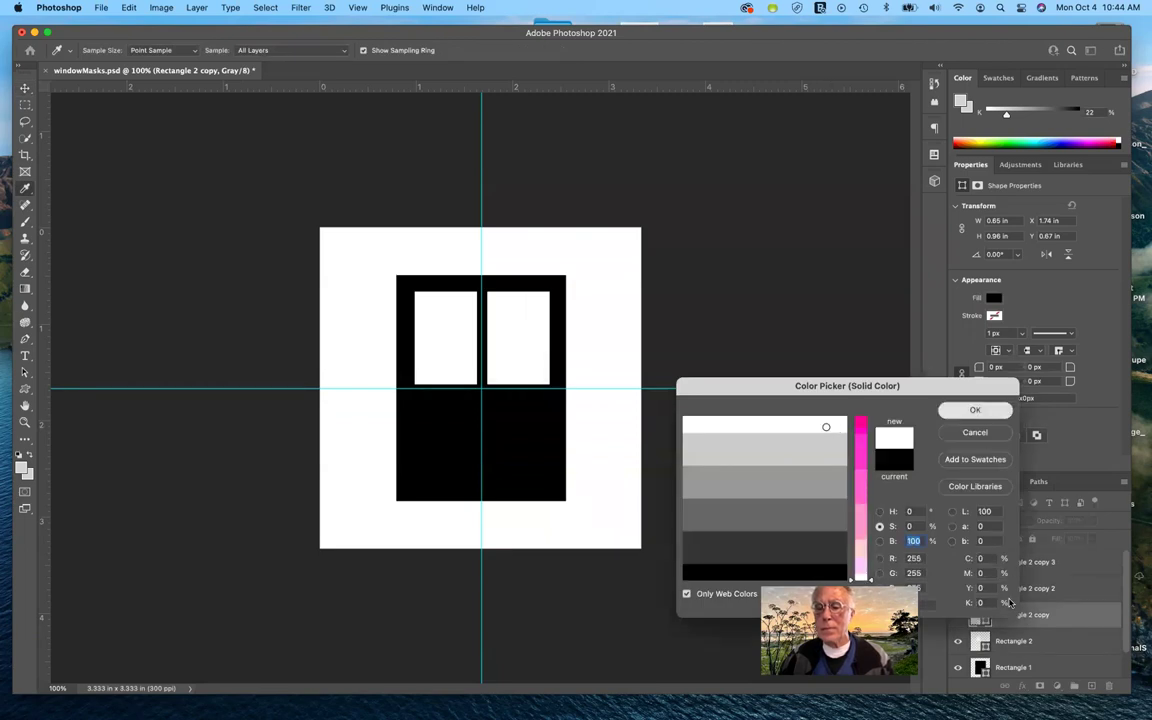
key(Return)
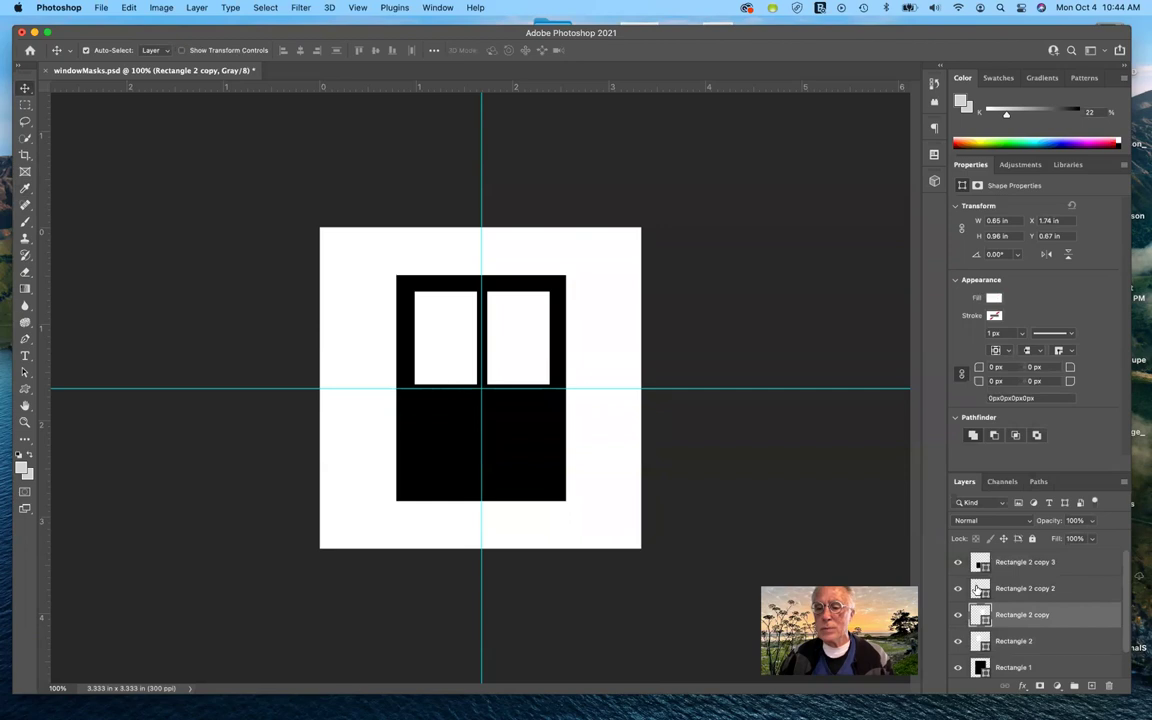
- Change the fill of the two lower window panes, Rectangle 2 copy 2 and Rectangle 2 copy 3, to white
click(977, 589)
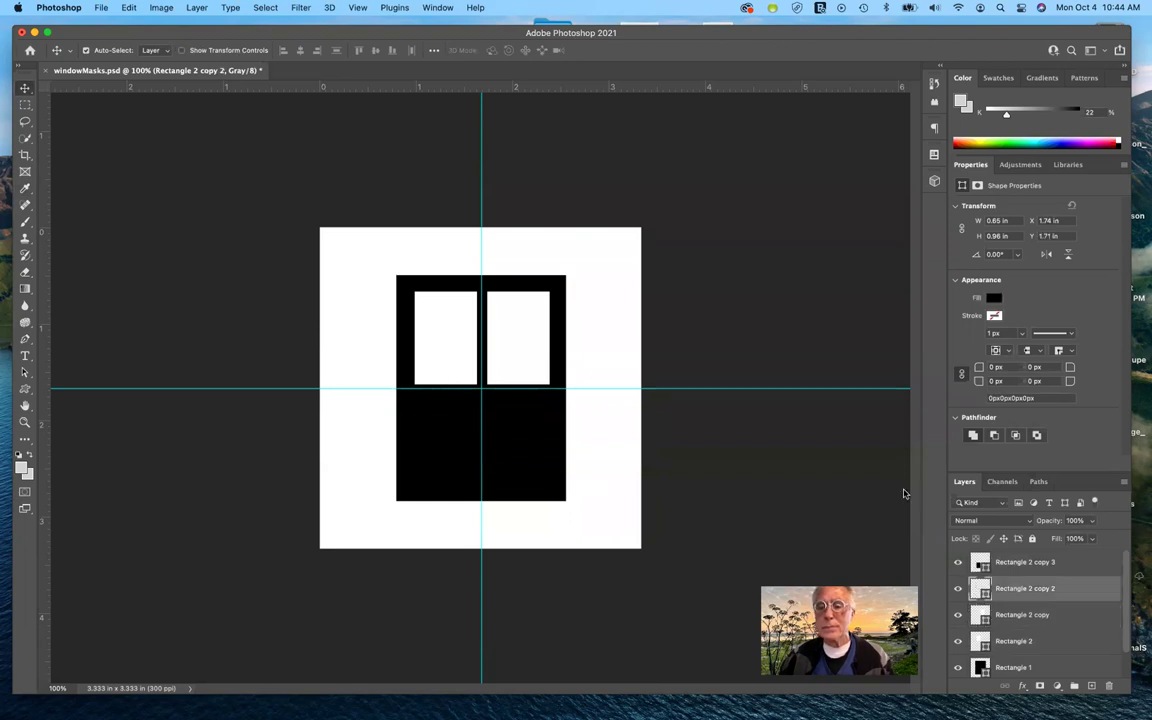
double_click(979, 589)
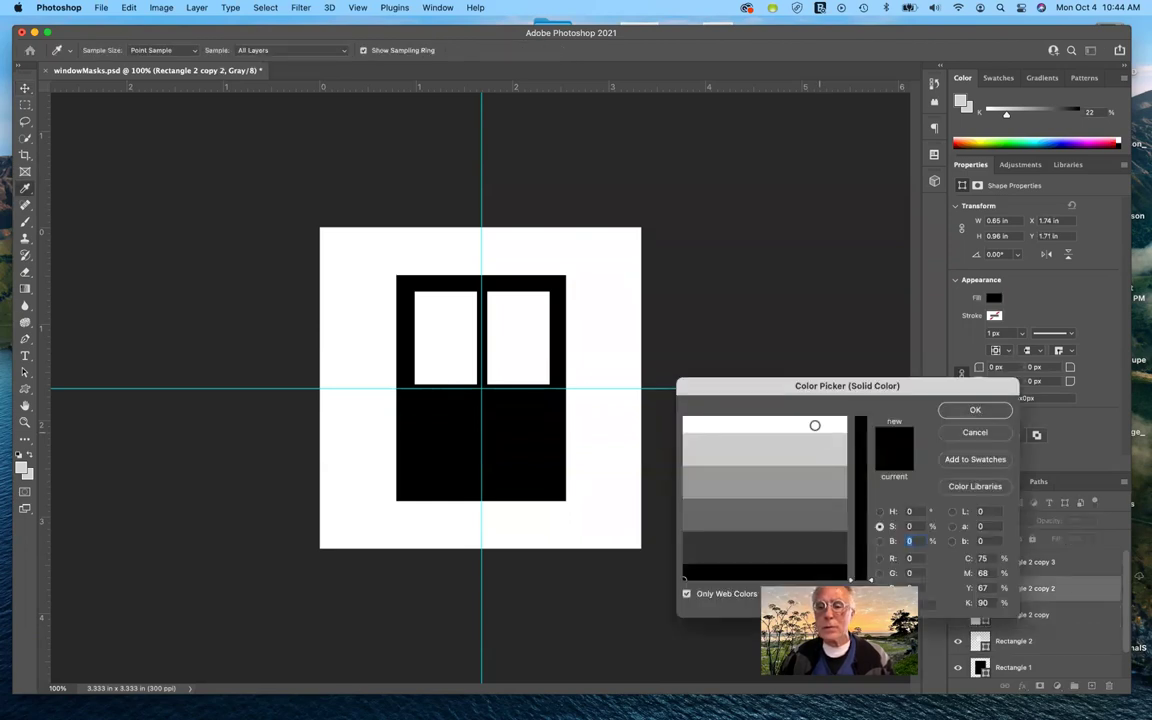
click(814, 425)
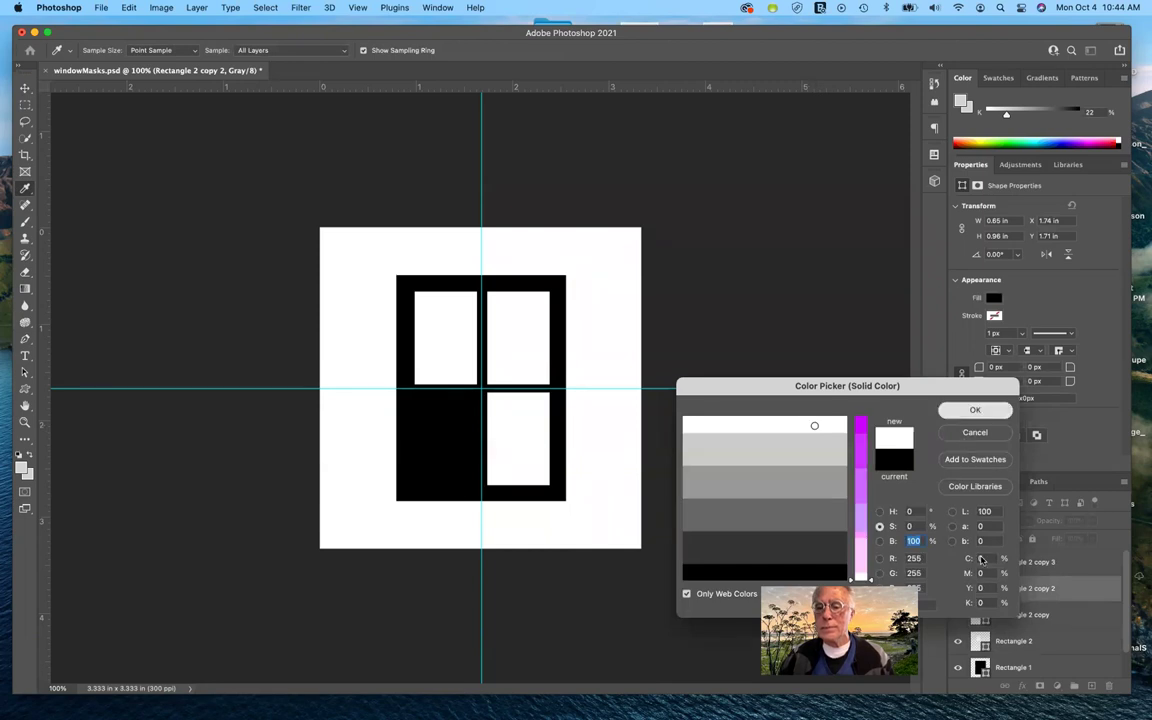
key(Return)
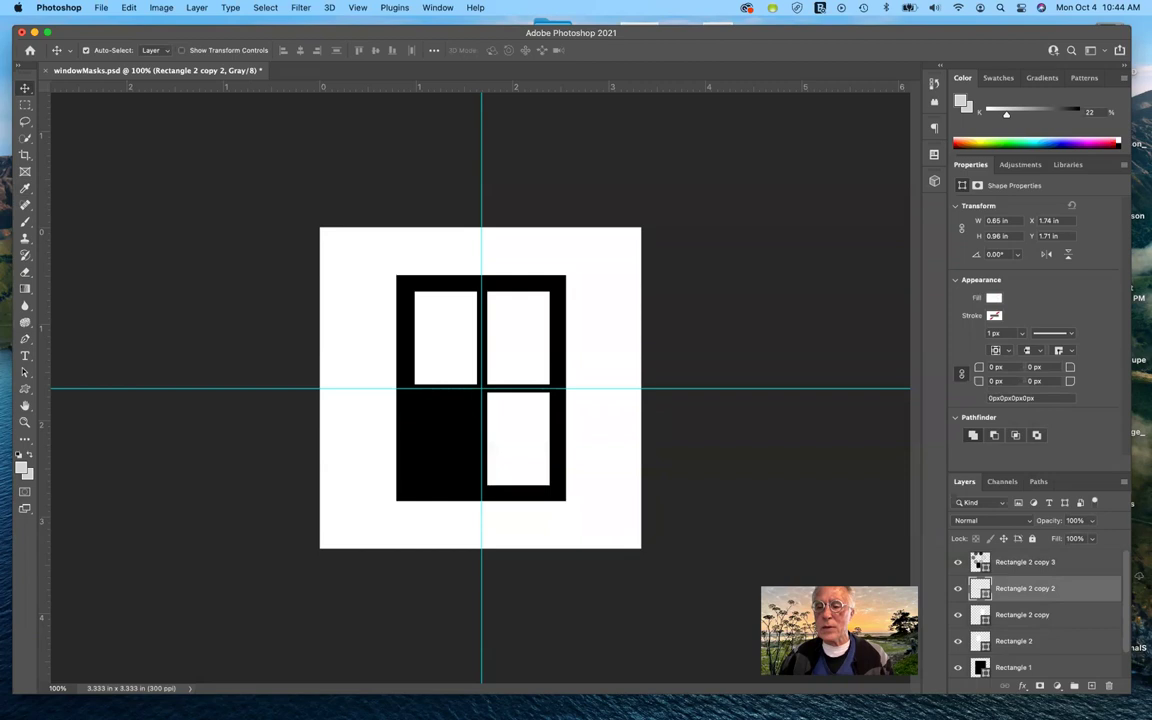
click(980, 562)
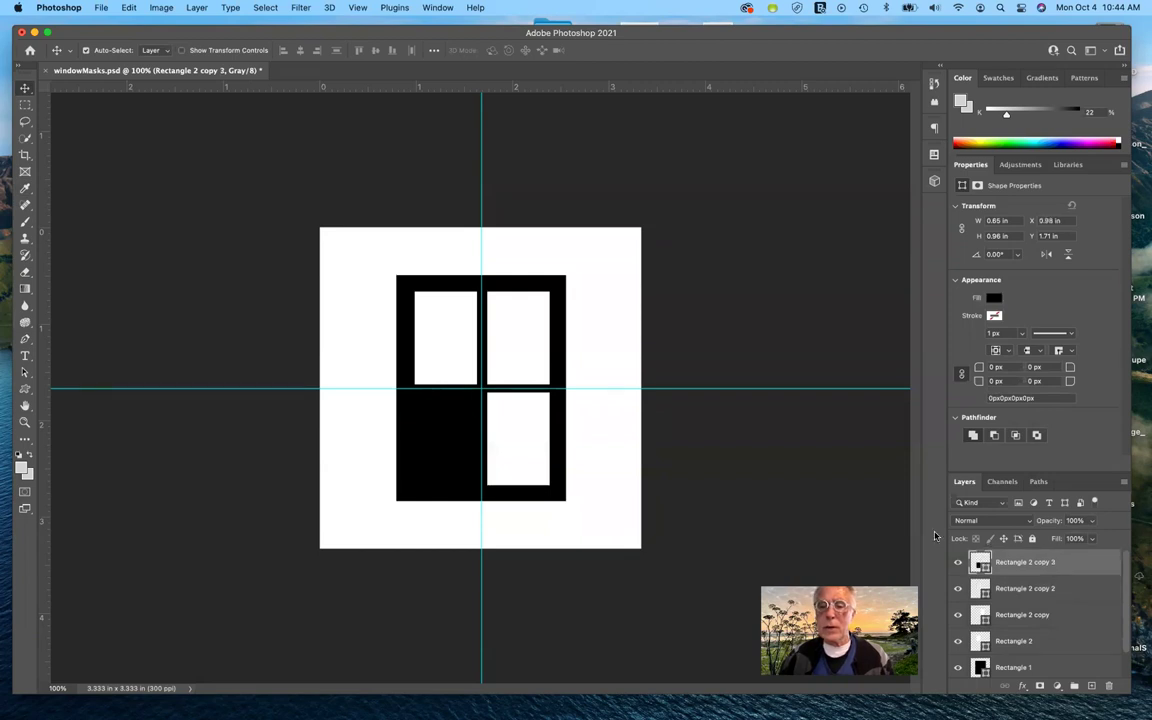
double_click(980, 562)
text(100)
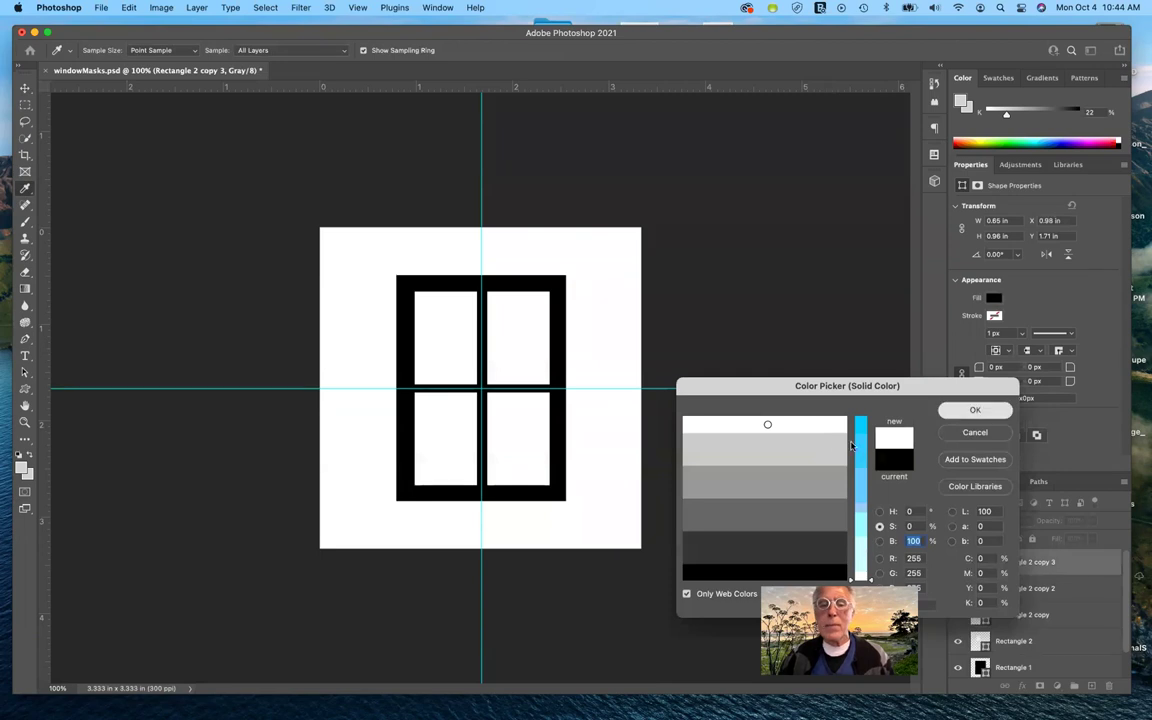
key(Return)
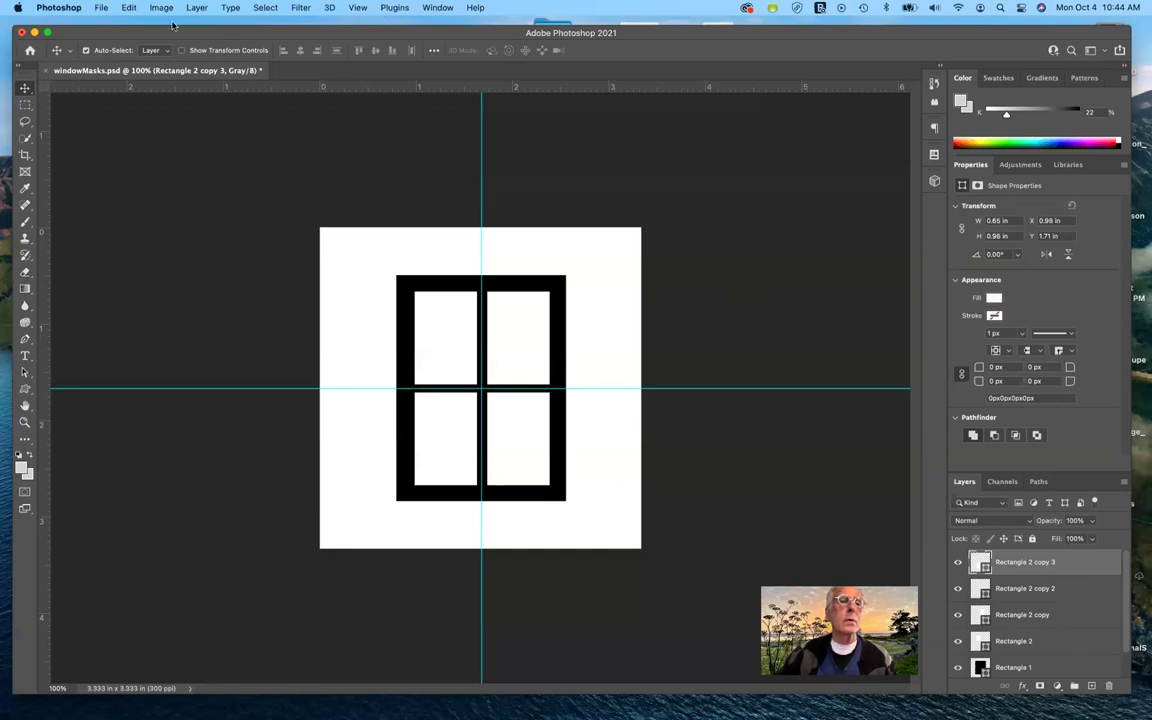
- Start a Save for Web JPEG export of the black window frame mask with white panes
click(102, 8)
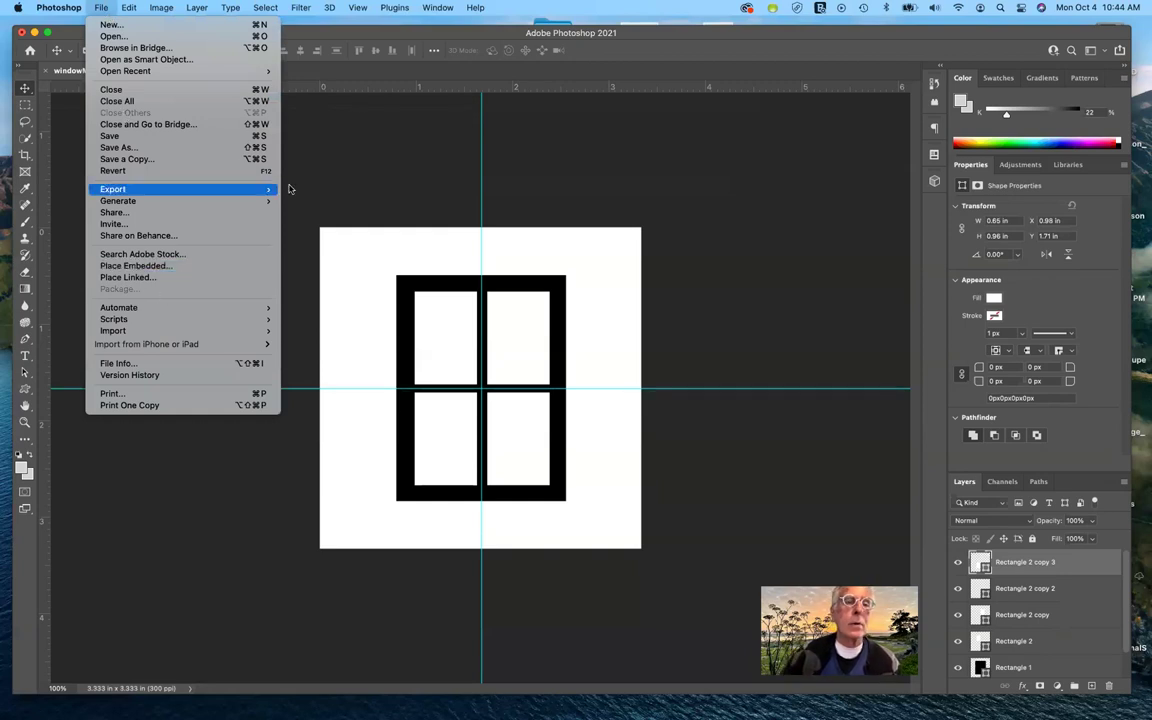
mouse_move(270, 189)
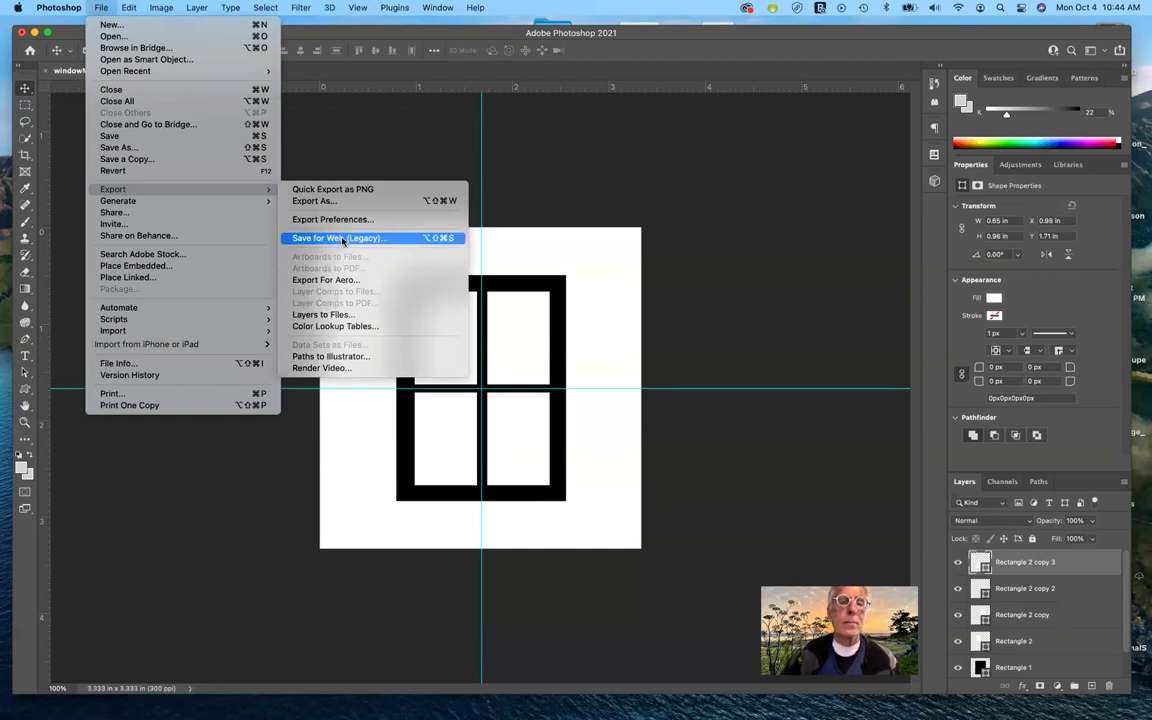
click(607, 270)
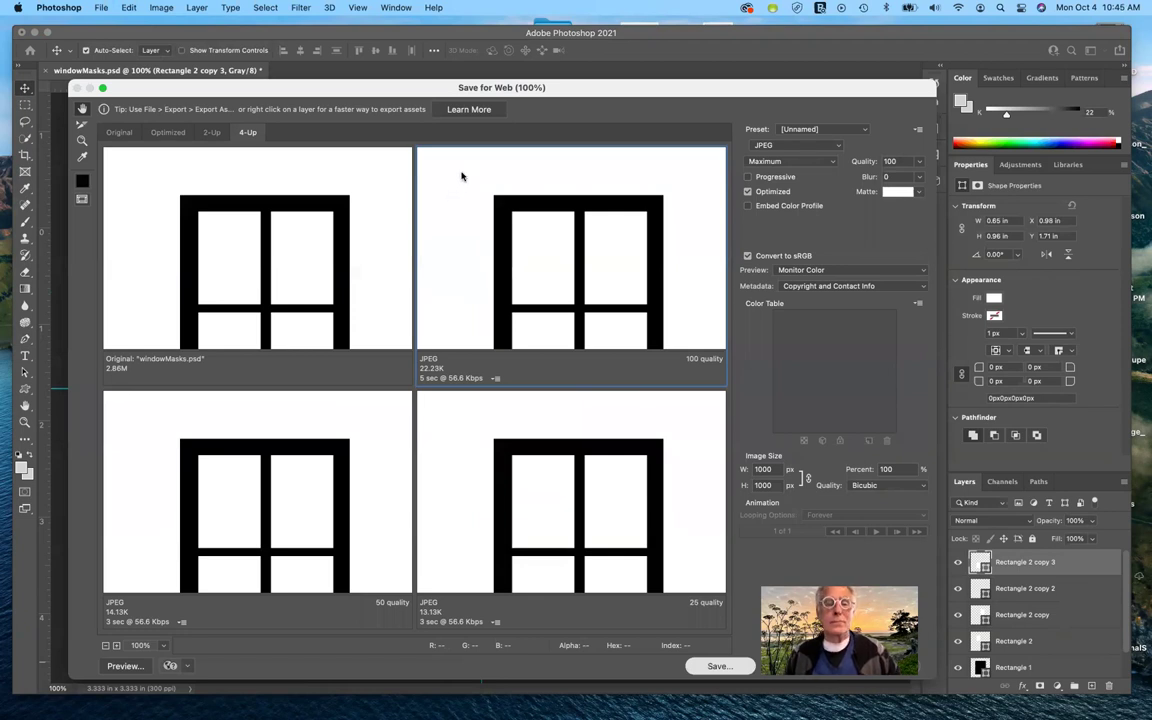
key(Return)
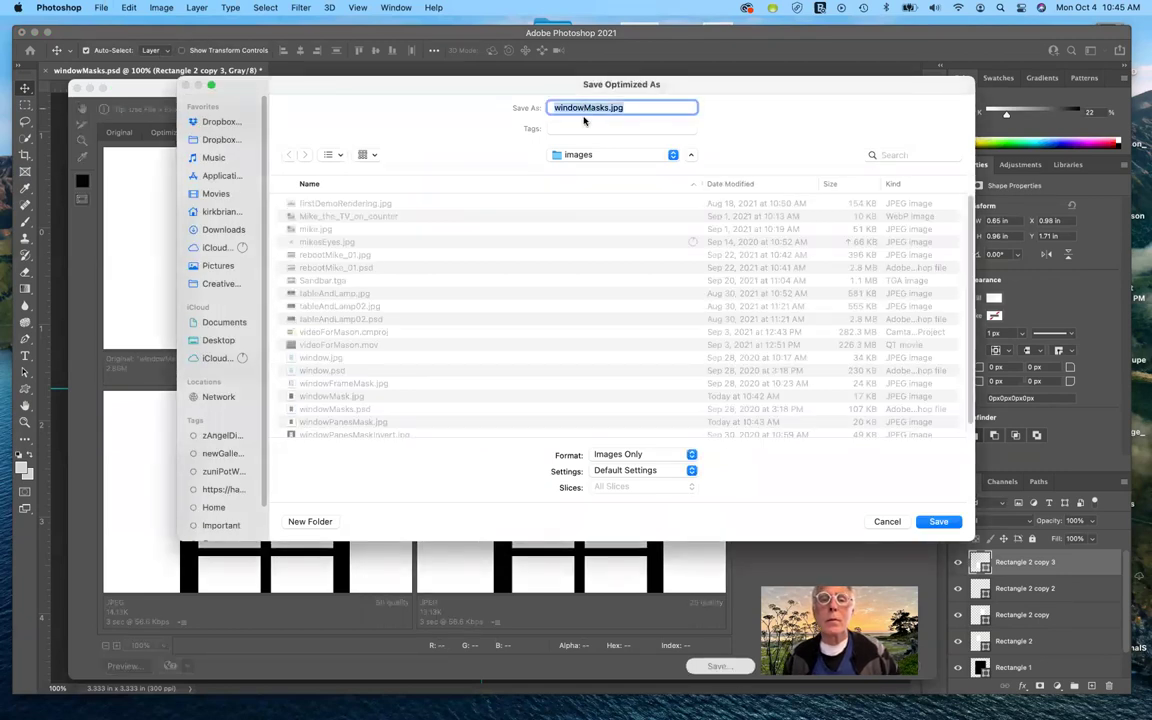
- Name the exported mask windowFrameMask.jpg and save it in the images folder, replacing the existing file
click(585, 110)
text(F)
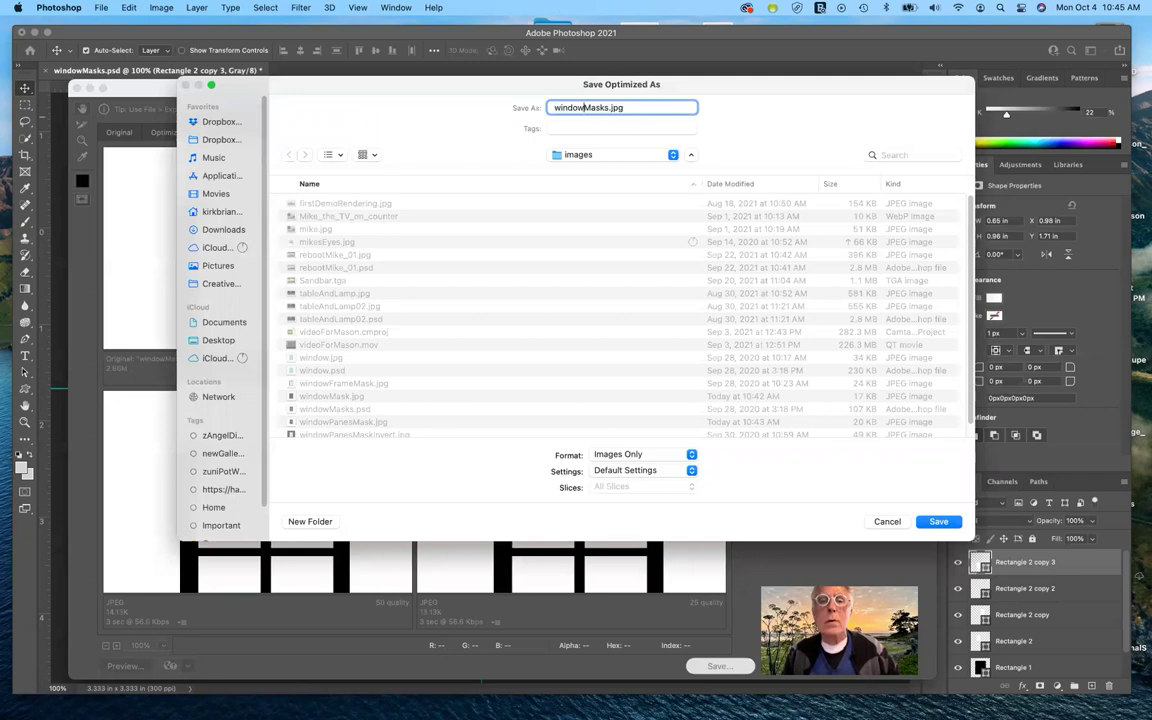
text(rame)
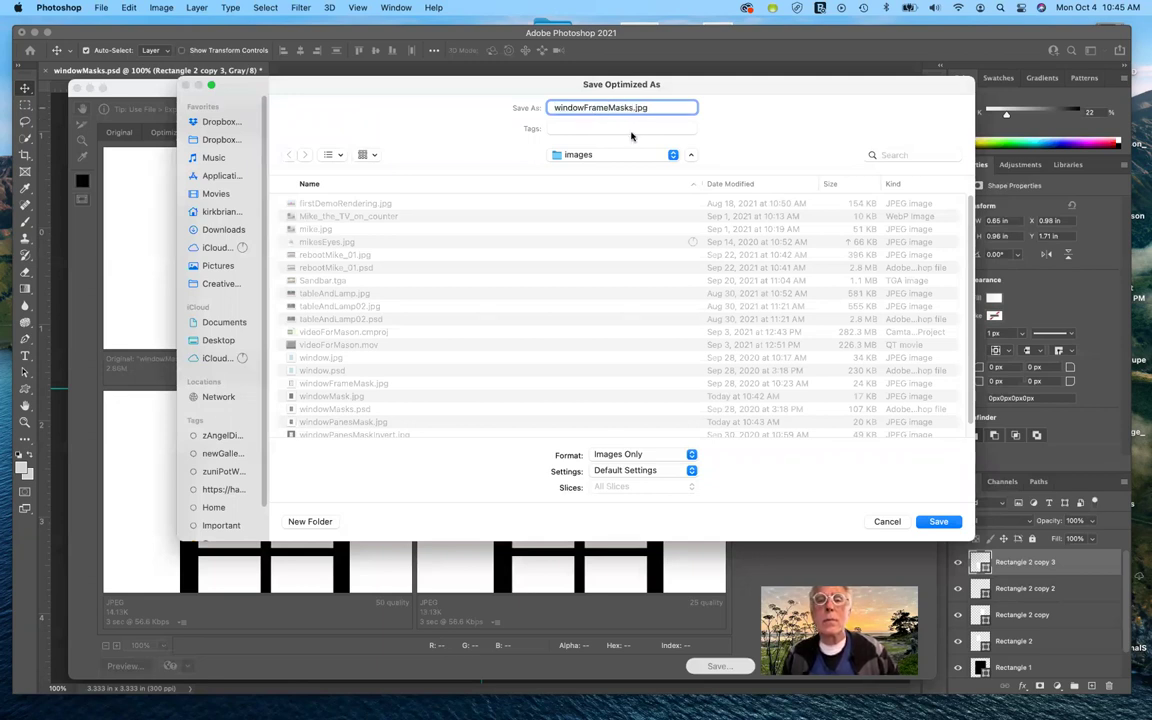
key(Right)
key(Right)
key(Right)
key(Right)
key(Right)
key(BackSpace)
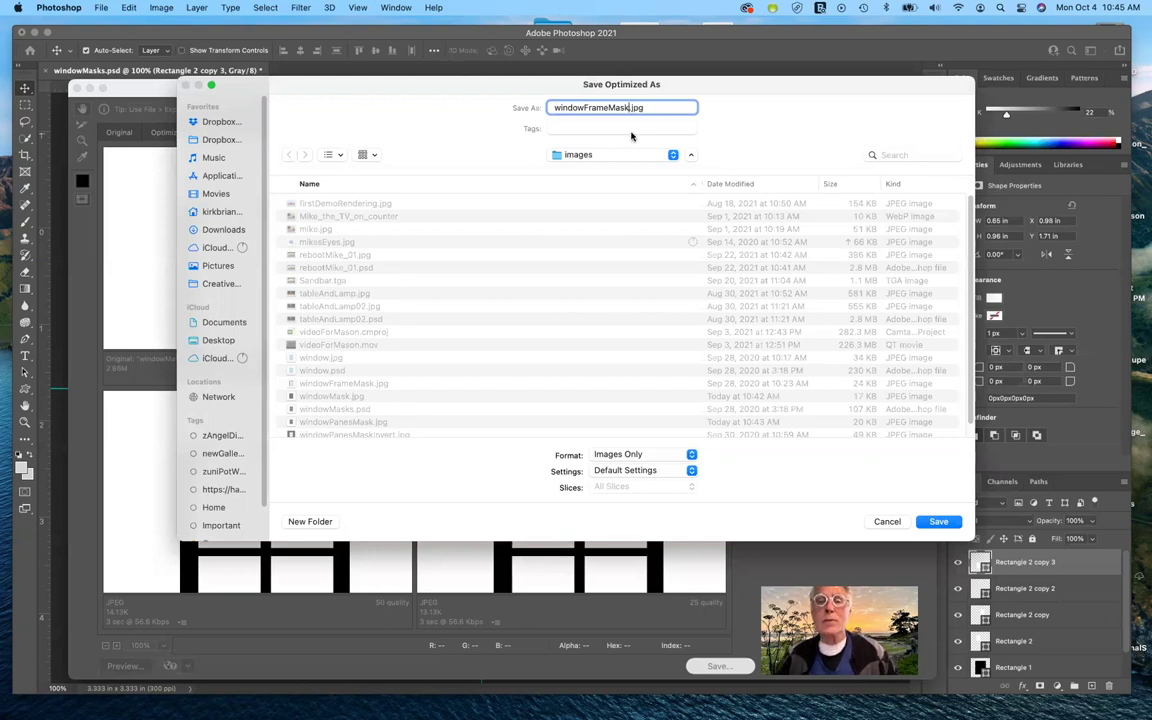
click(940, 522)
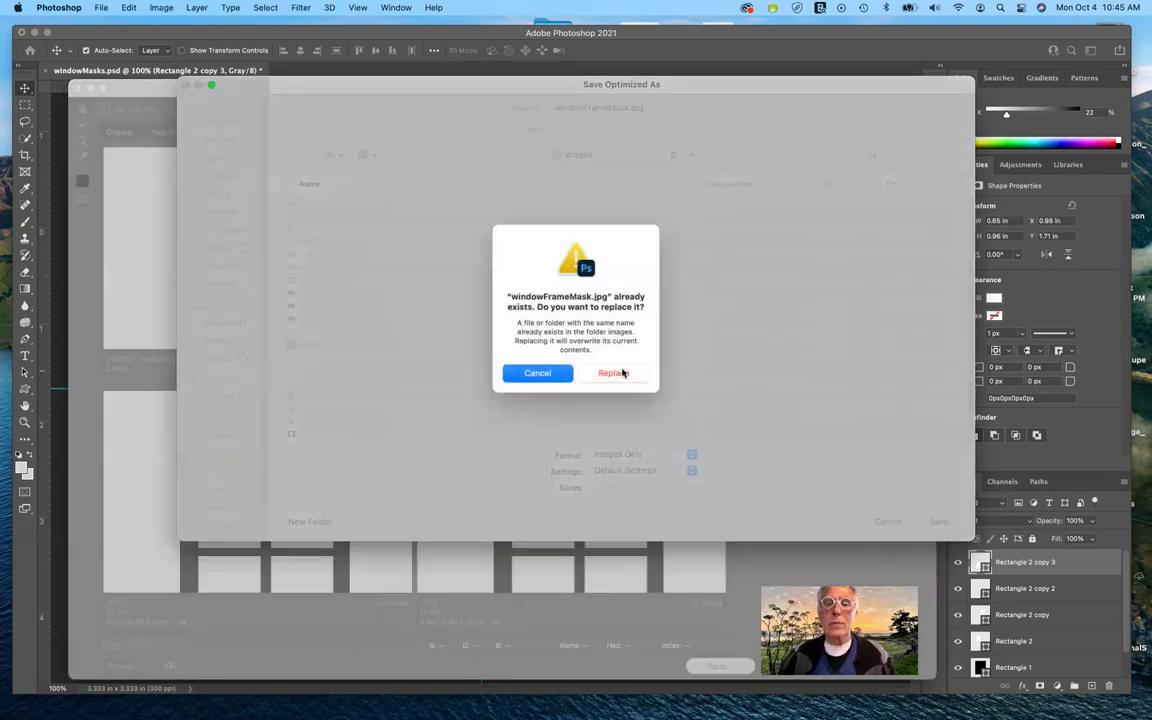
click(614, 373)
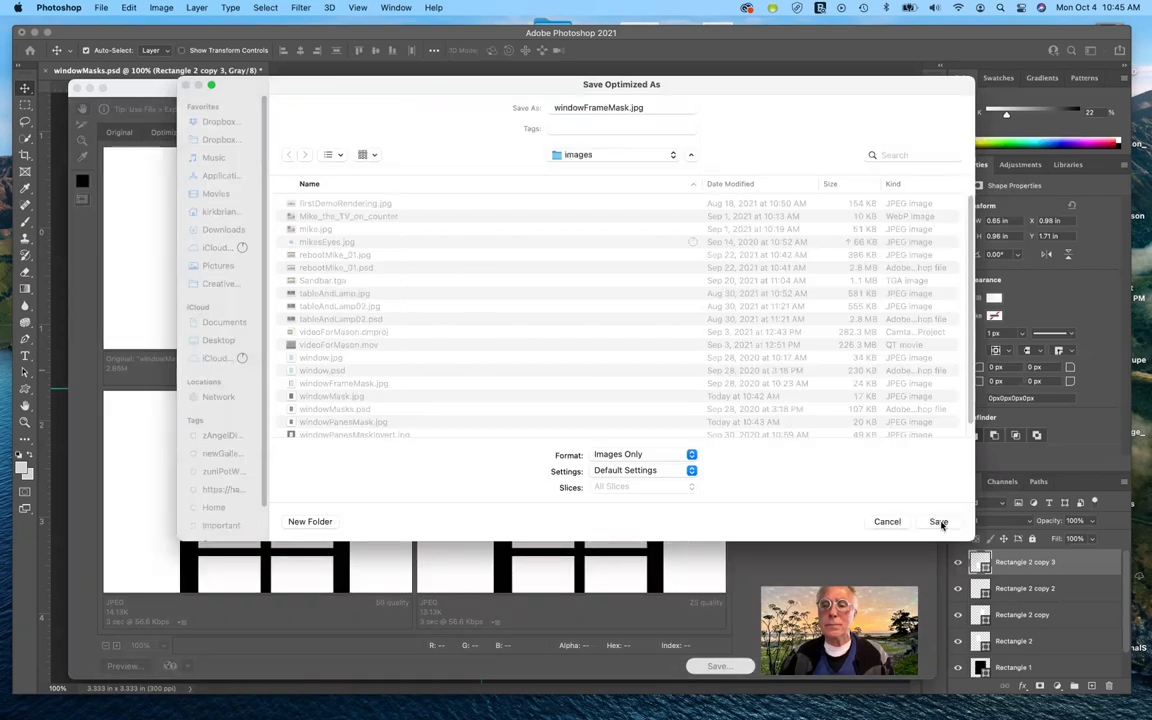
click(939, 522)
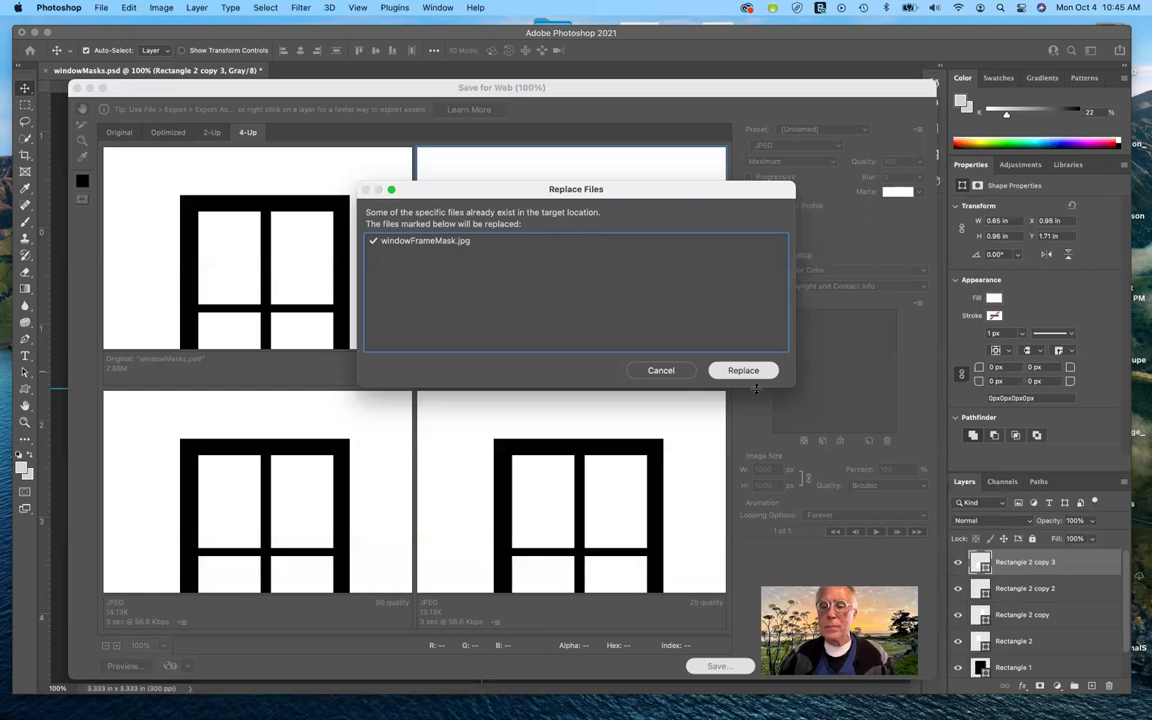
key(Return)
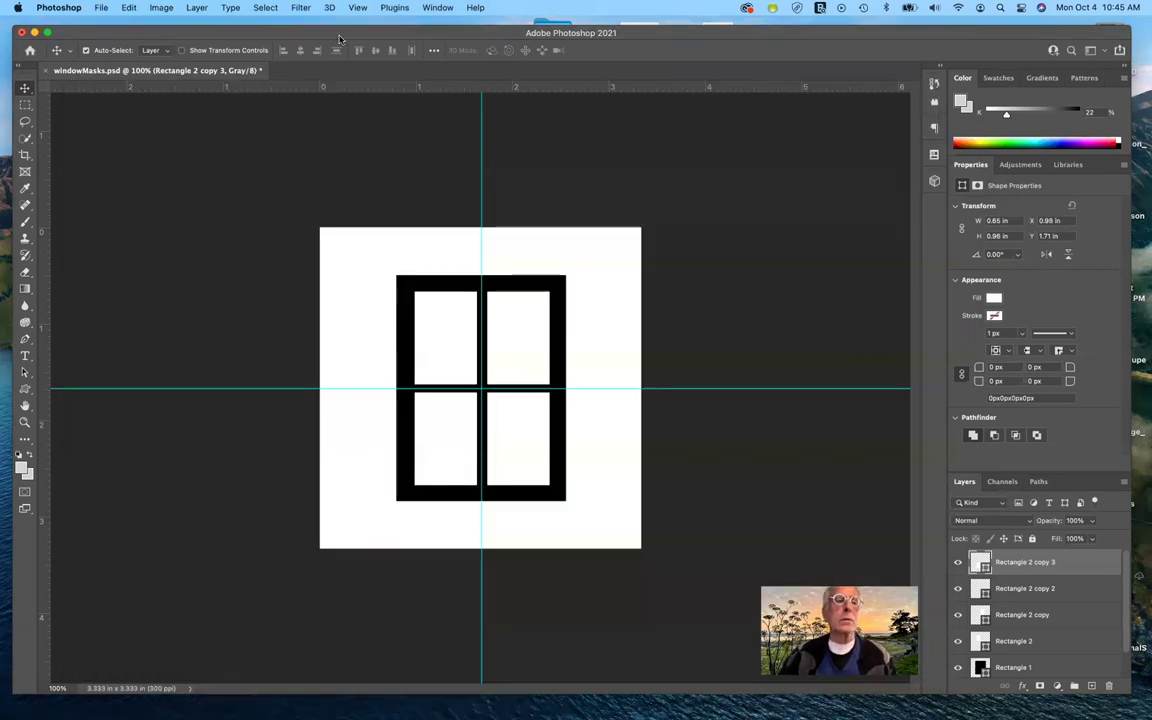
- Open window.psd, the colored window artwork, from the images folder
click(101, 8)
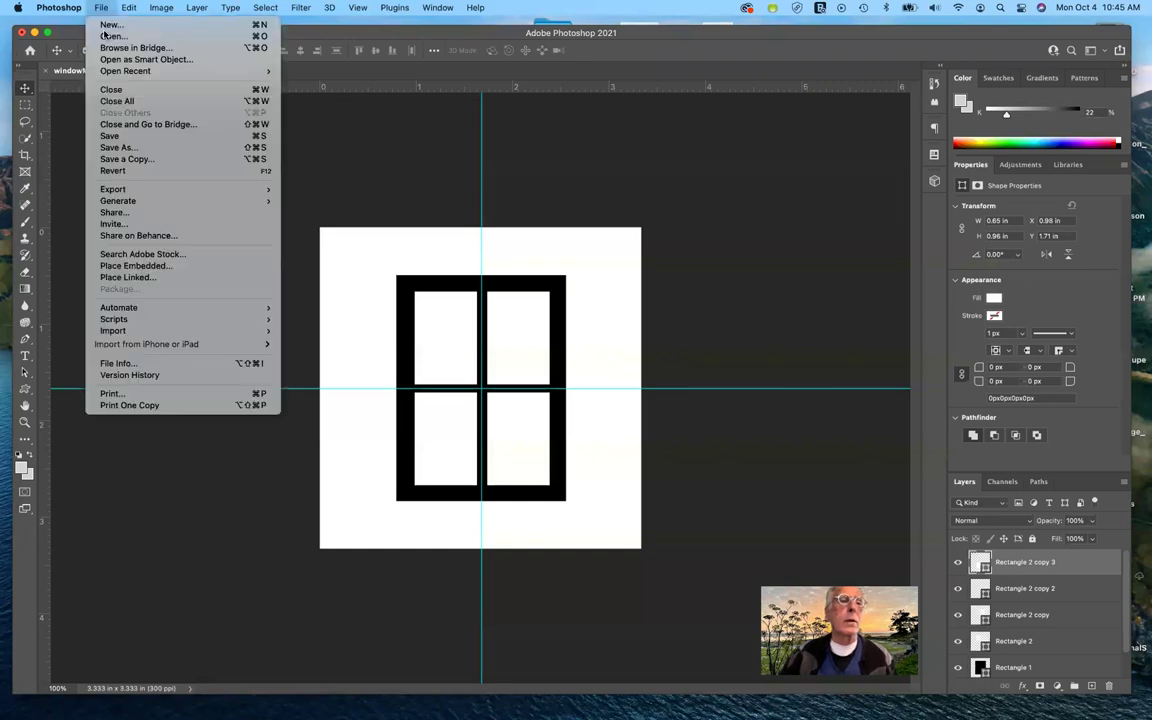
click(341, 171)
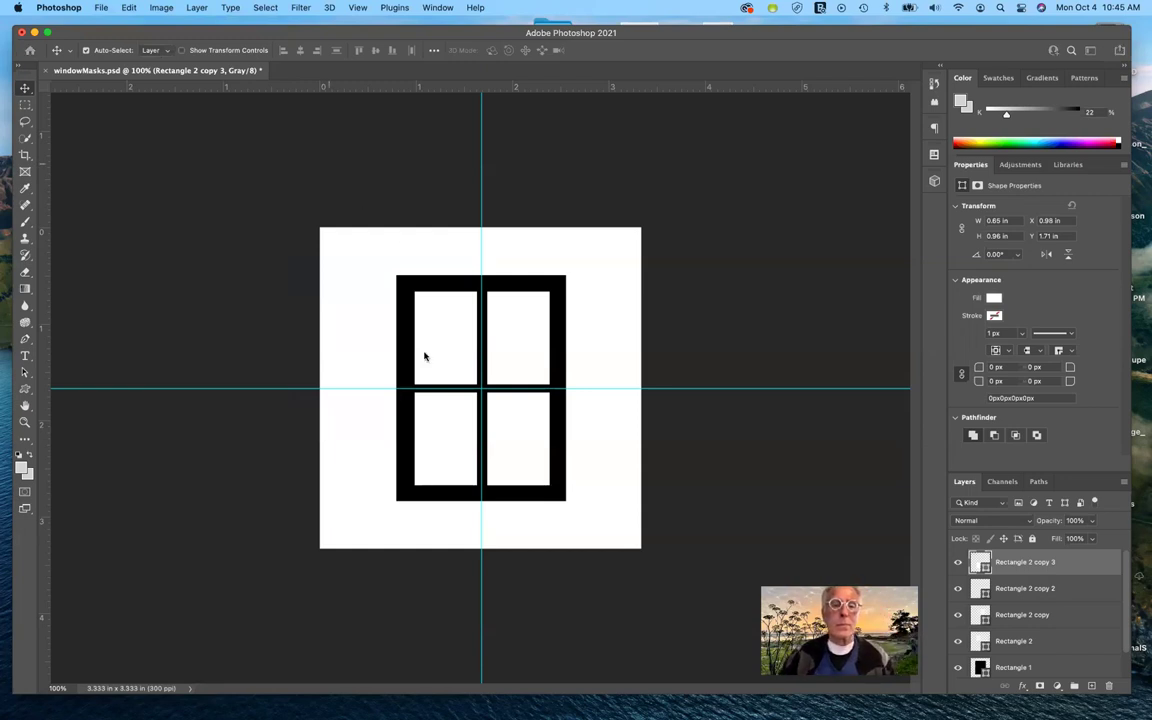
key(super+o)
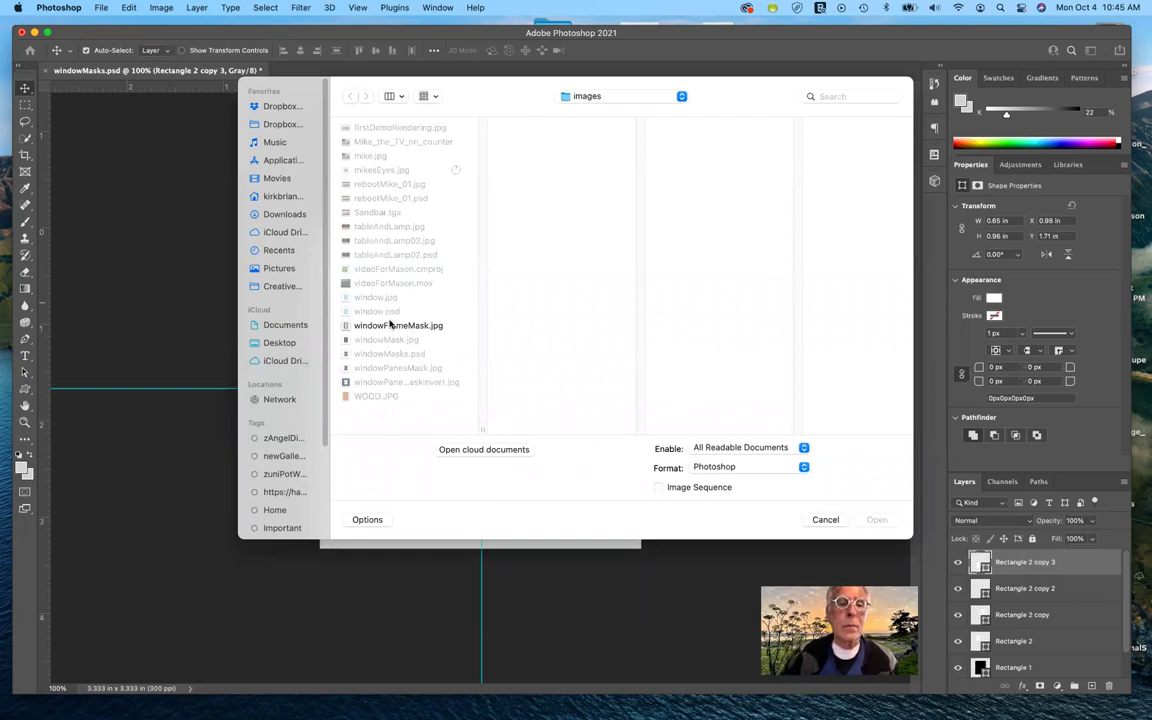
click(392, 313)
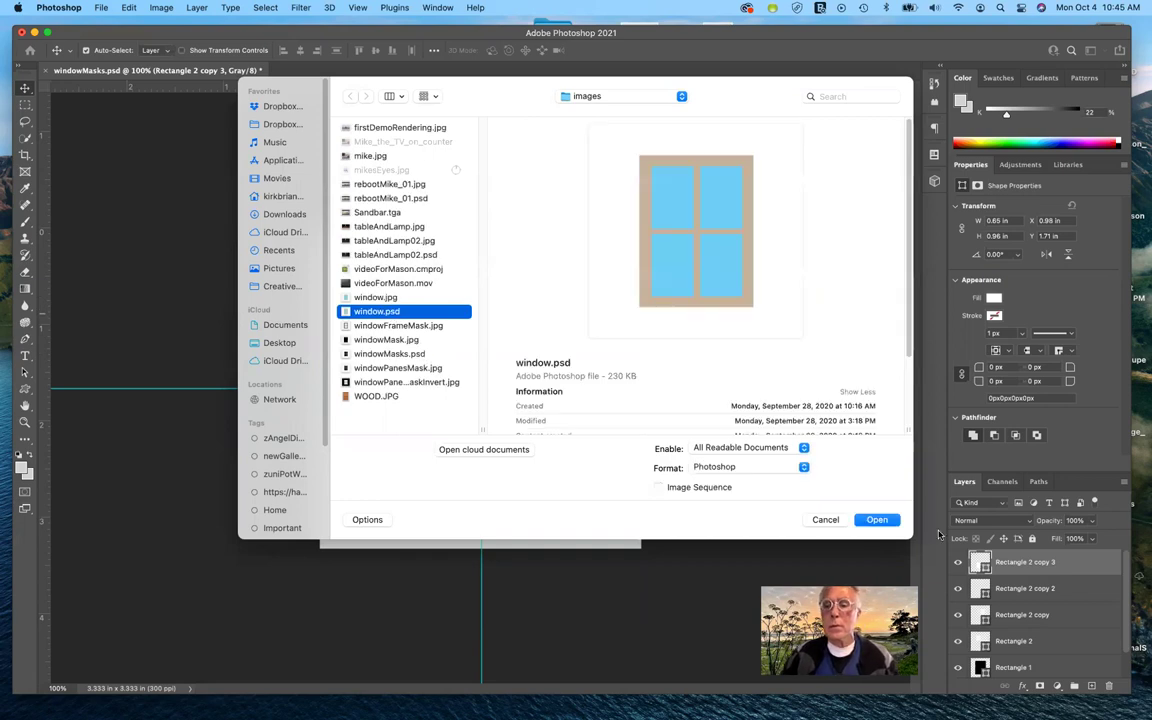
click(878, 521)
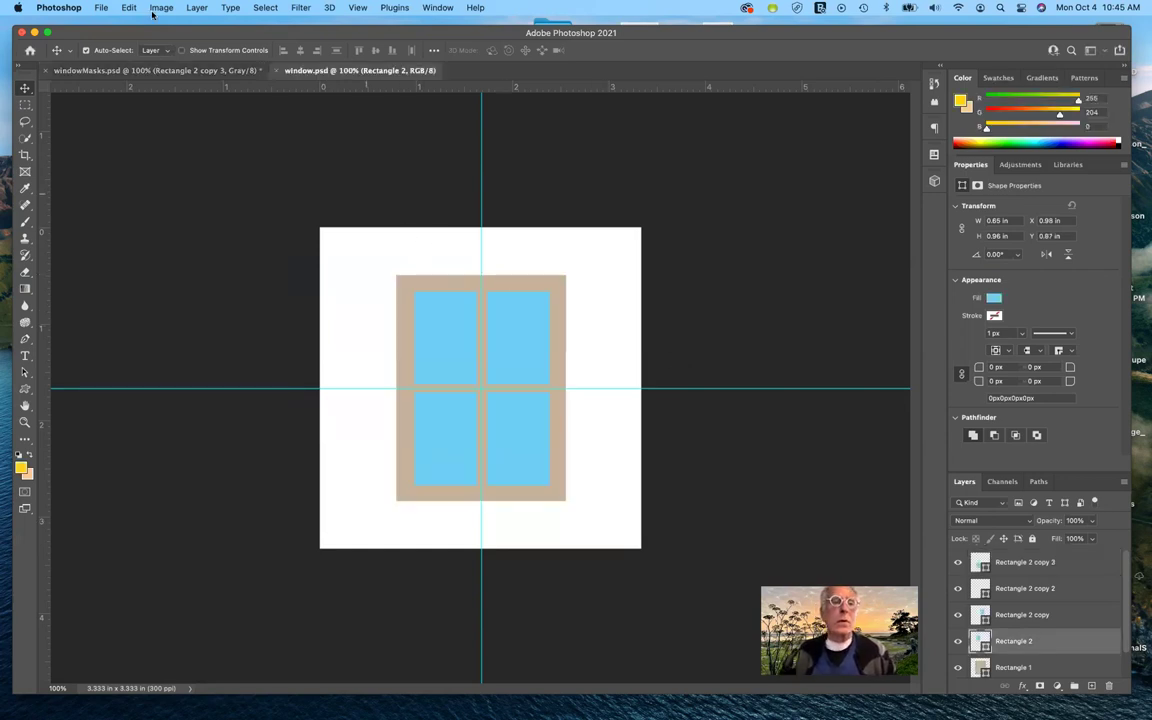
- Export window.psd for the web as a JPEG named window.jpg in the images folder, replacing the existing file
click(99, 8)
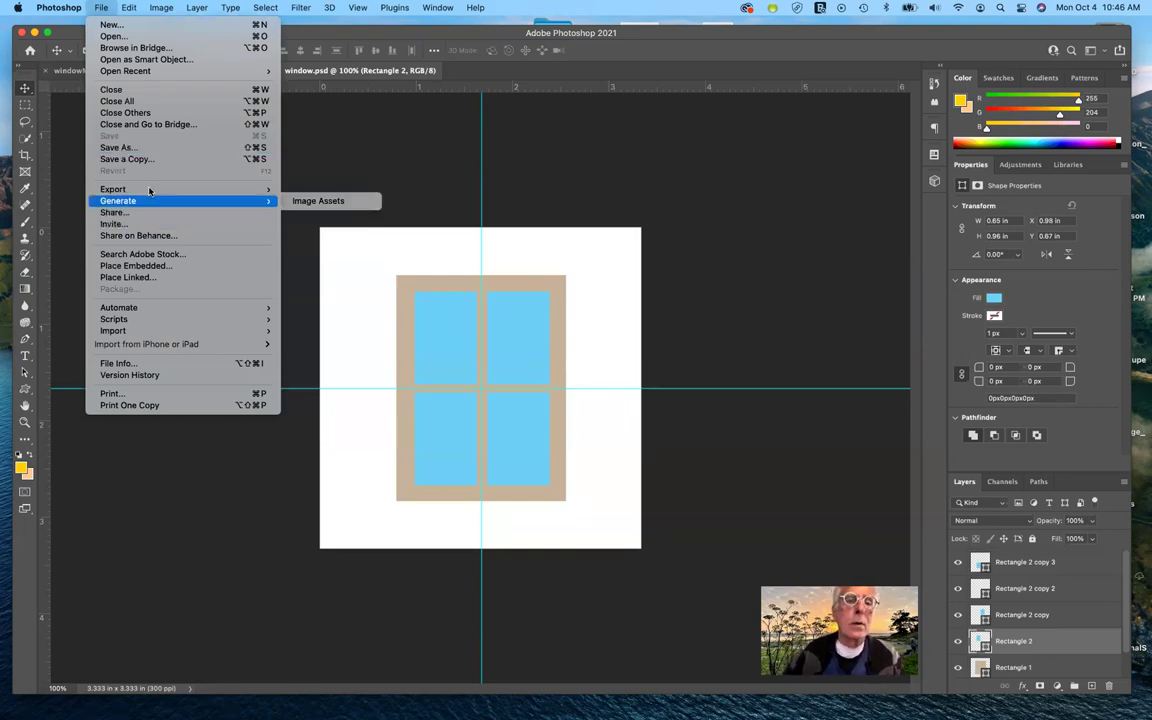
mouse_move(180, 189)
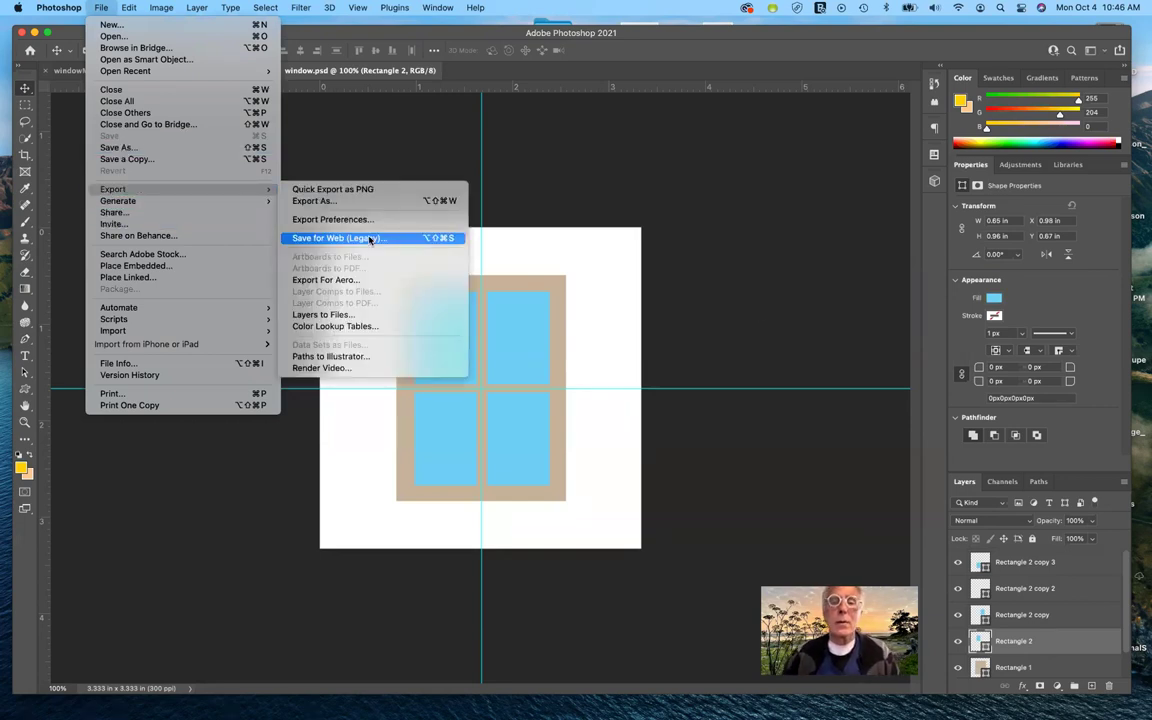
click(684, 281)
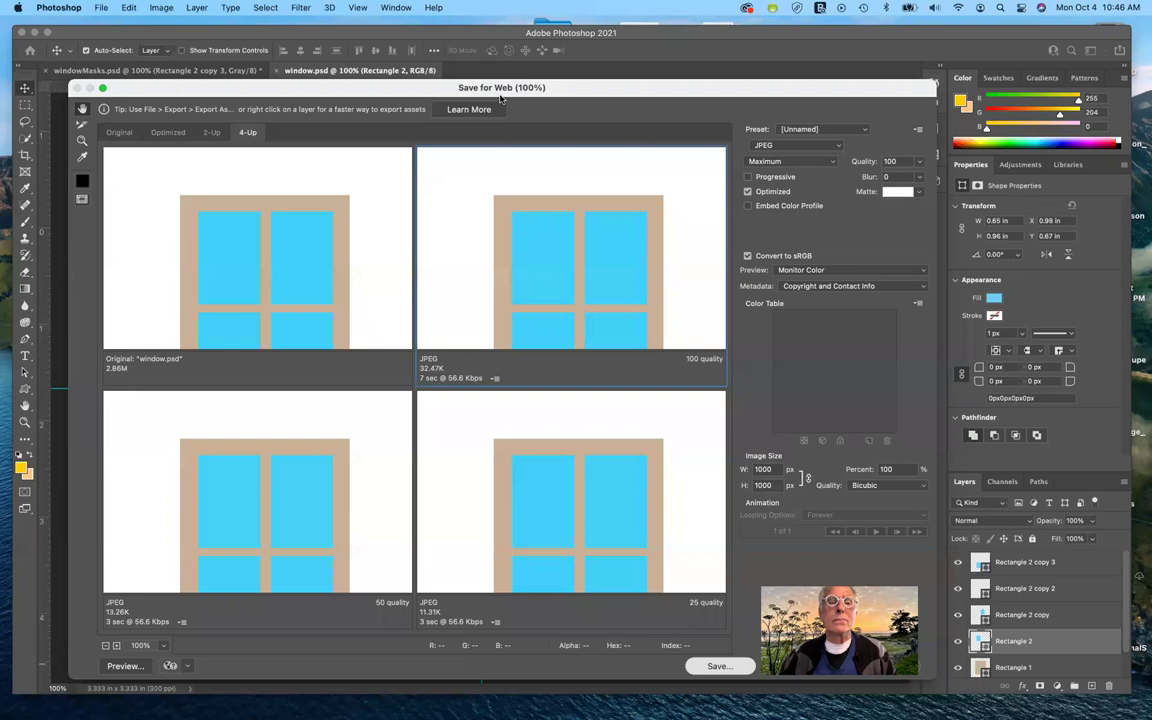
key(Return)
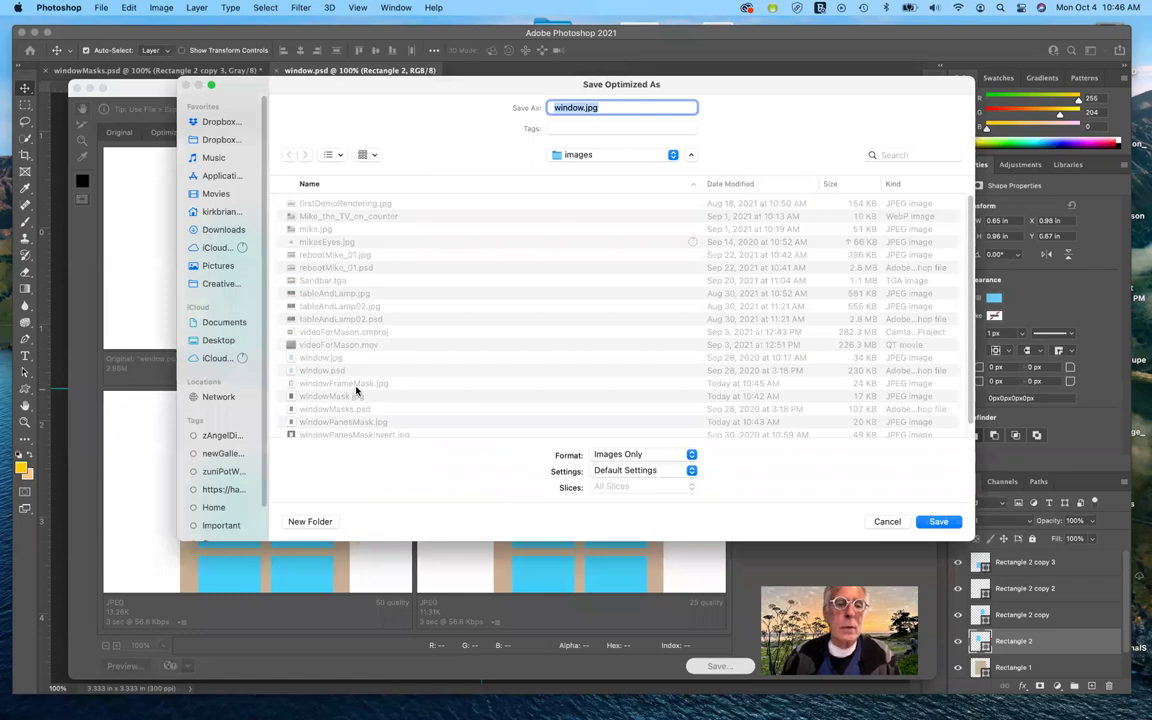
click(941, 522)
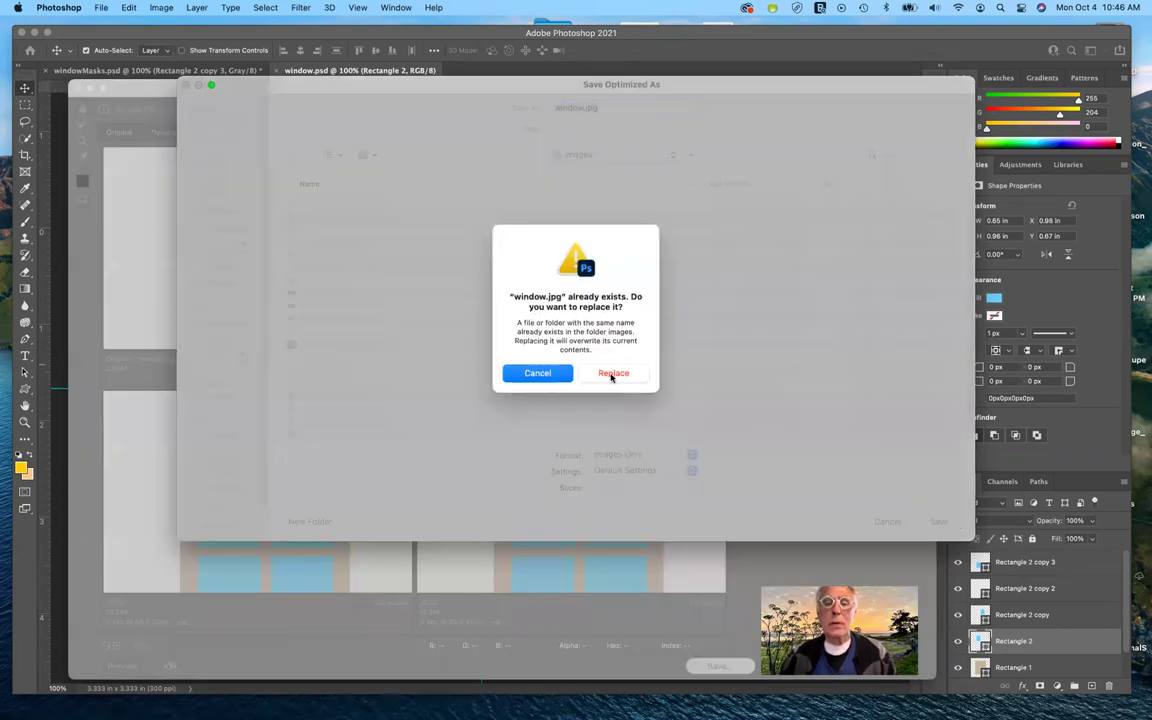
click(612, 374)
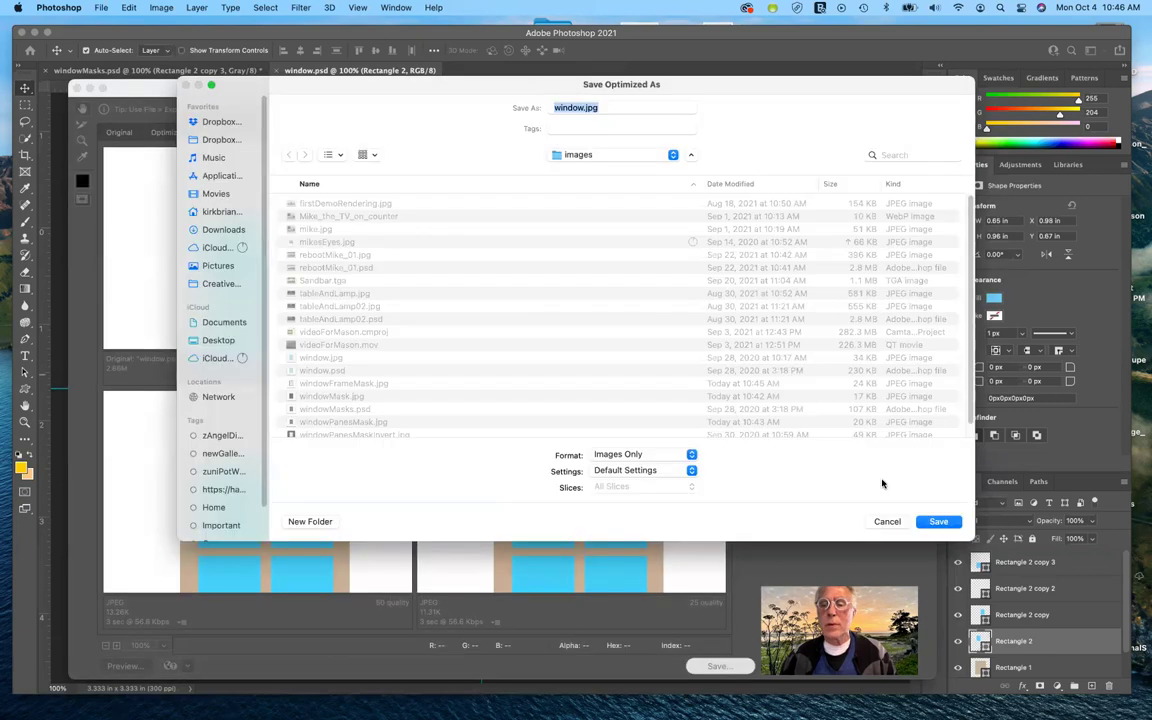
click(938, 522)
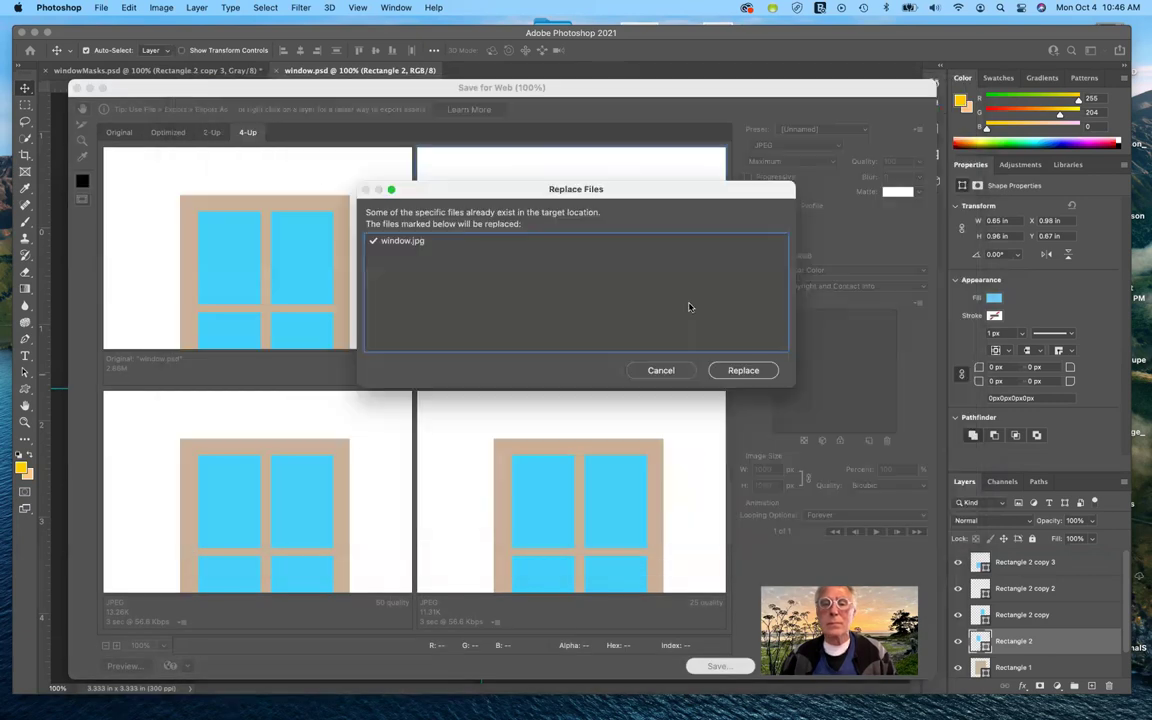
click(755, 371)
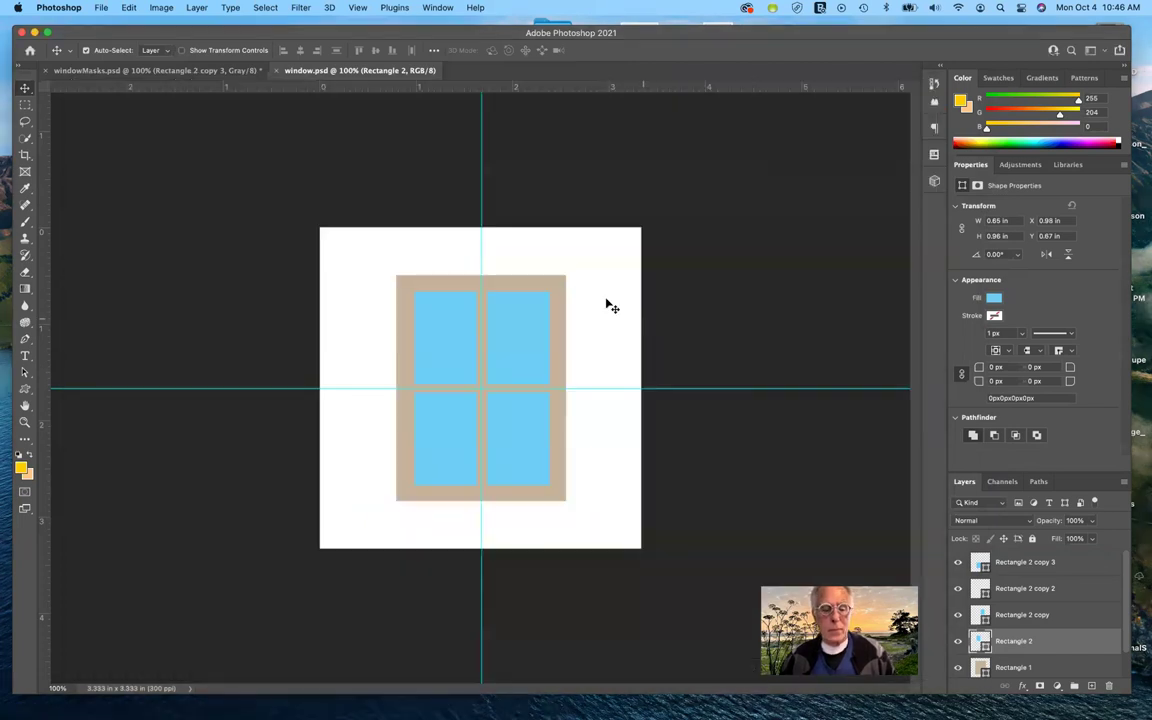
- Close window.psd and quit Photoshop without saving windowMasks.psd, going back to LightWave Layout
key(super)
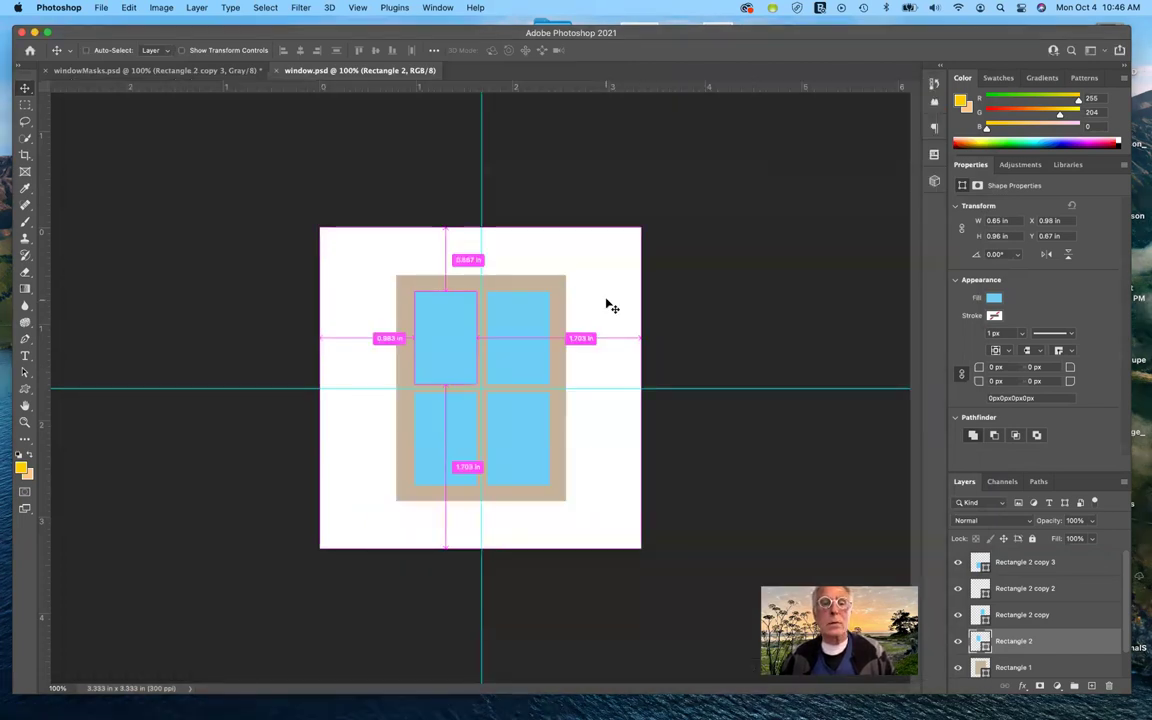
key(super+w)
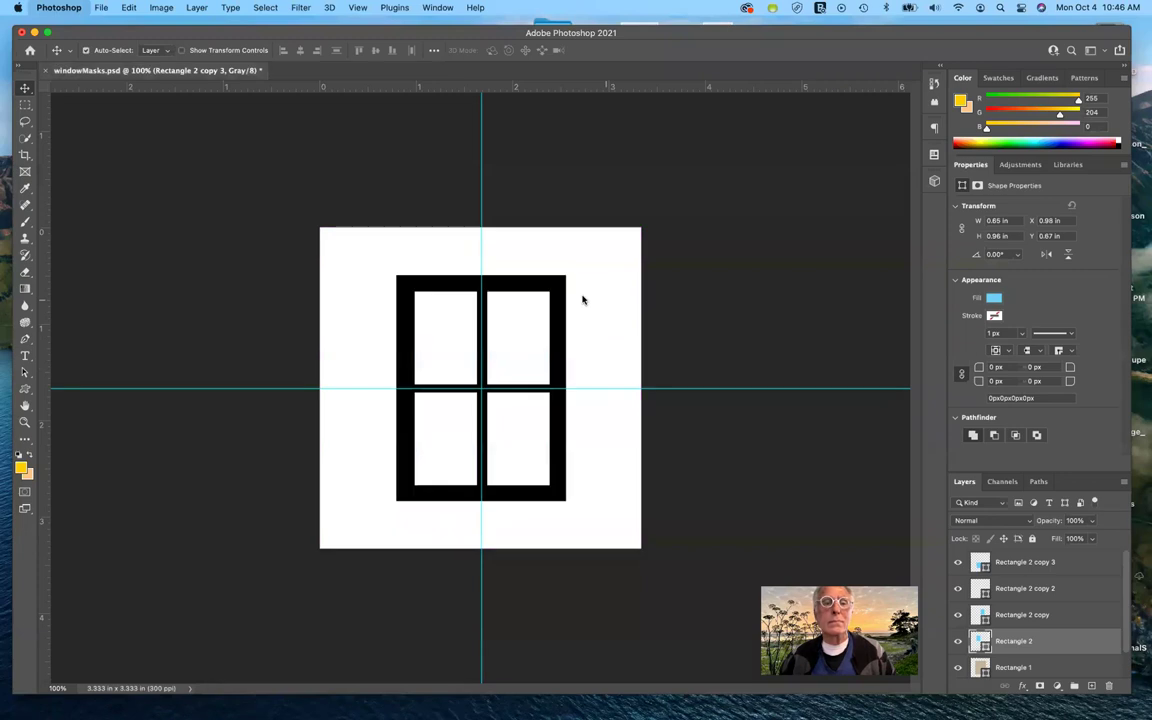
key(super+q)
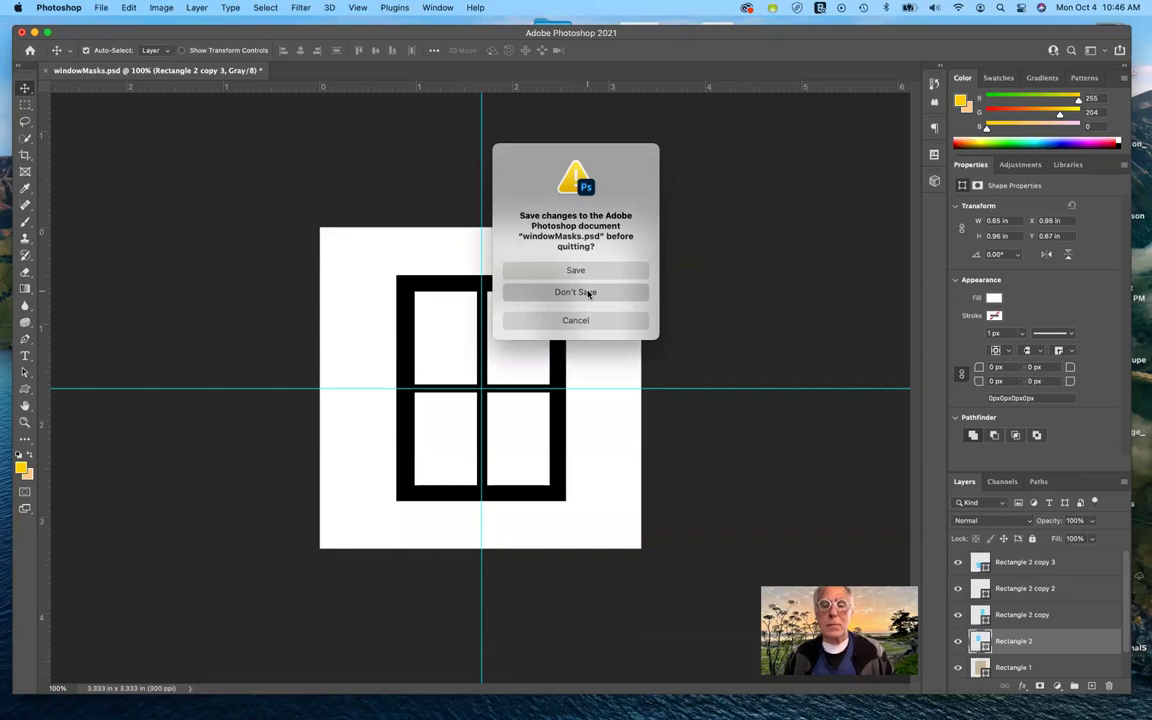
click(575, 292)
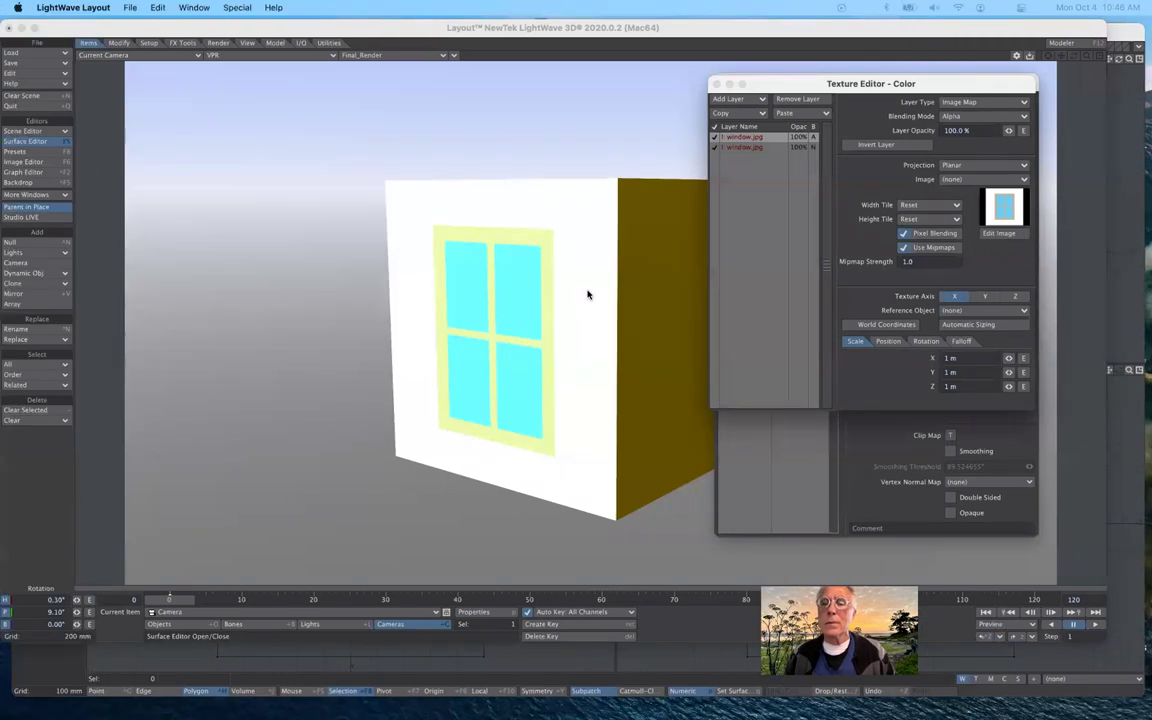
- Disable both window.jpg layers in the color texture and remove the lower one
click(716, 147)
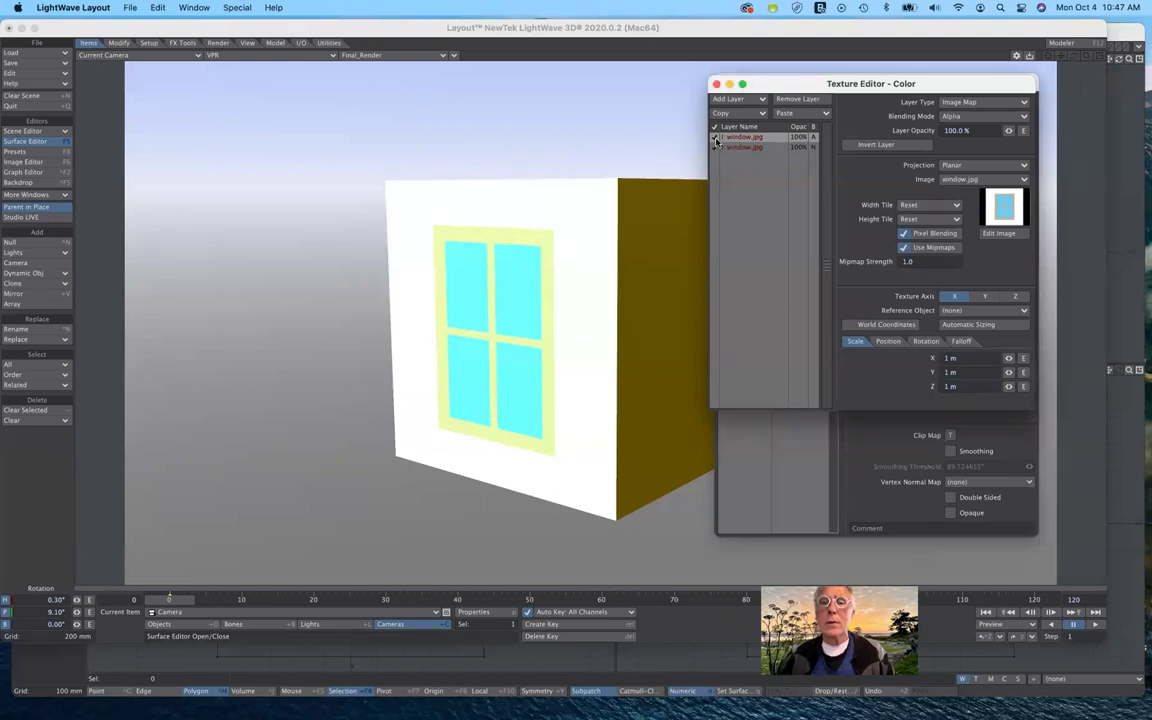
click(716, 138)
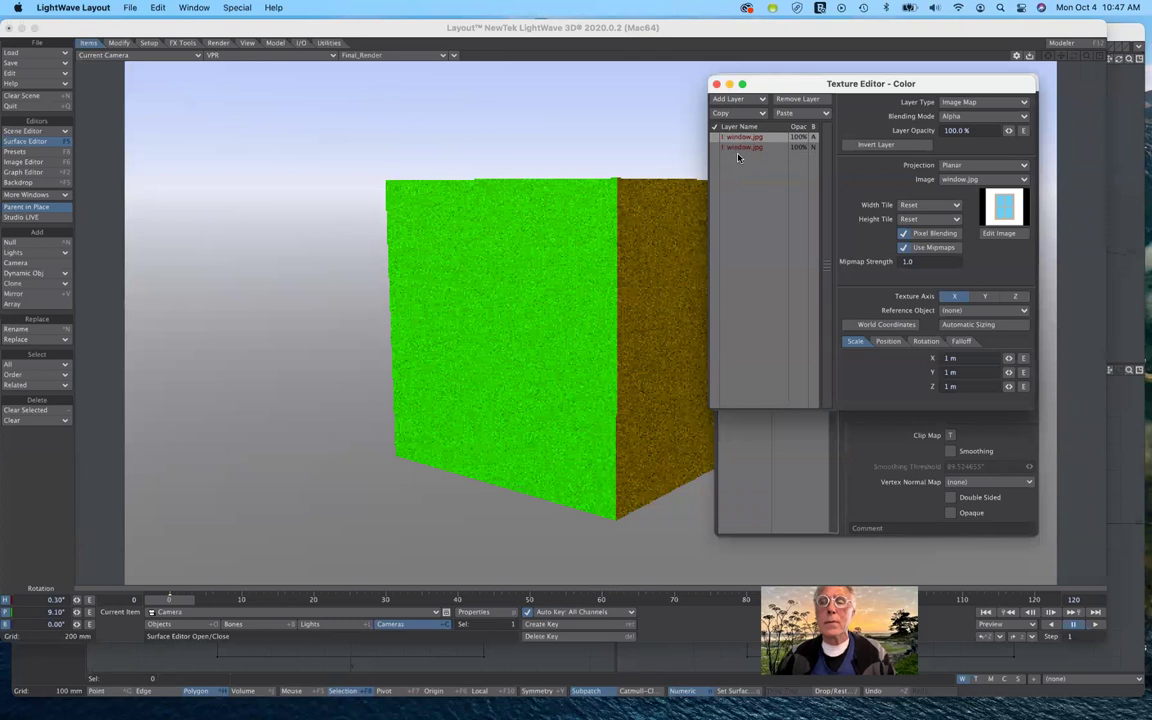
click(749, 149)
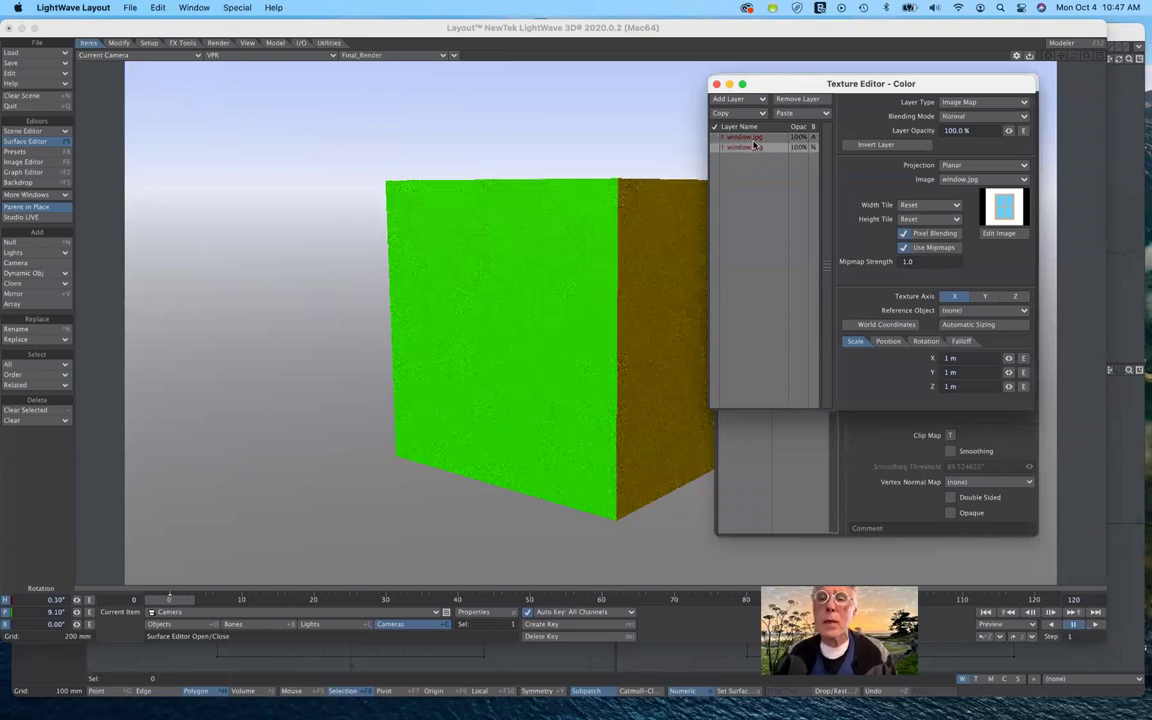
click(800, 101)
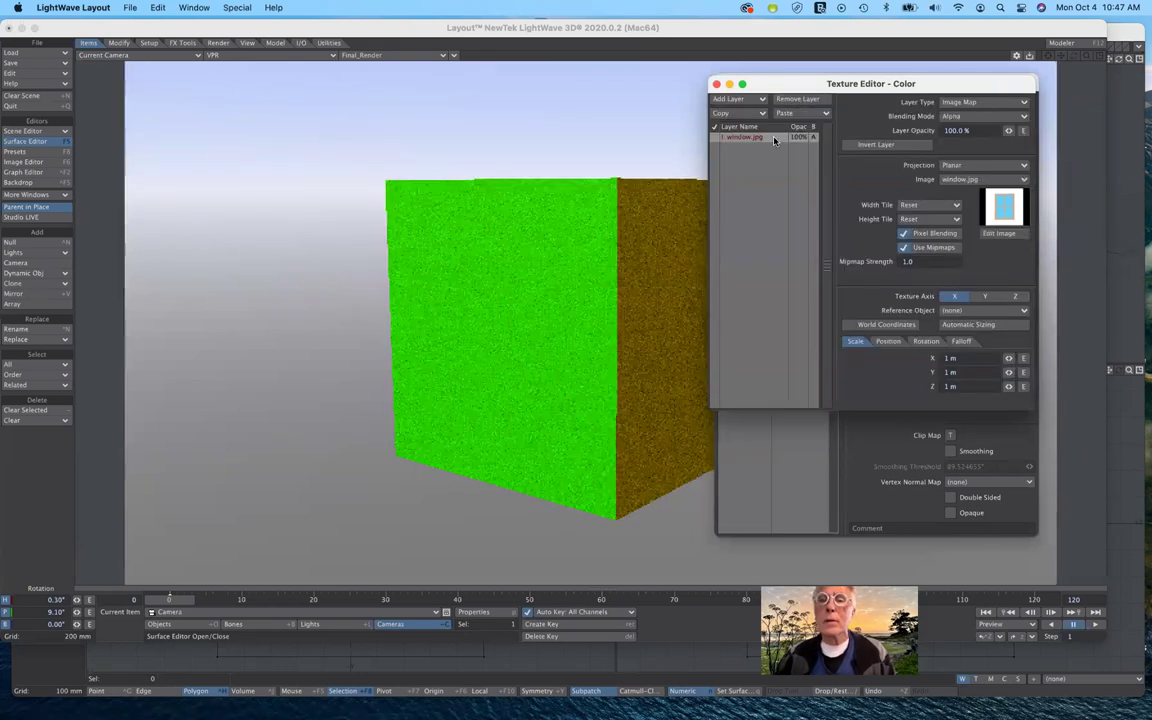
- Re-enable the remaining window.jpg layer and set its blending mode to Normal
click(772, 140)
click(714, 138)
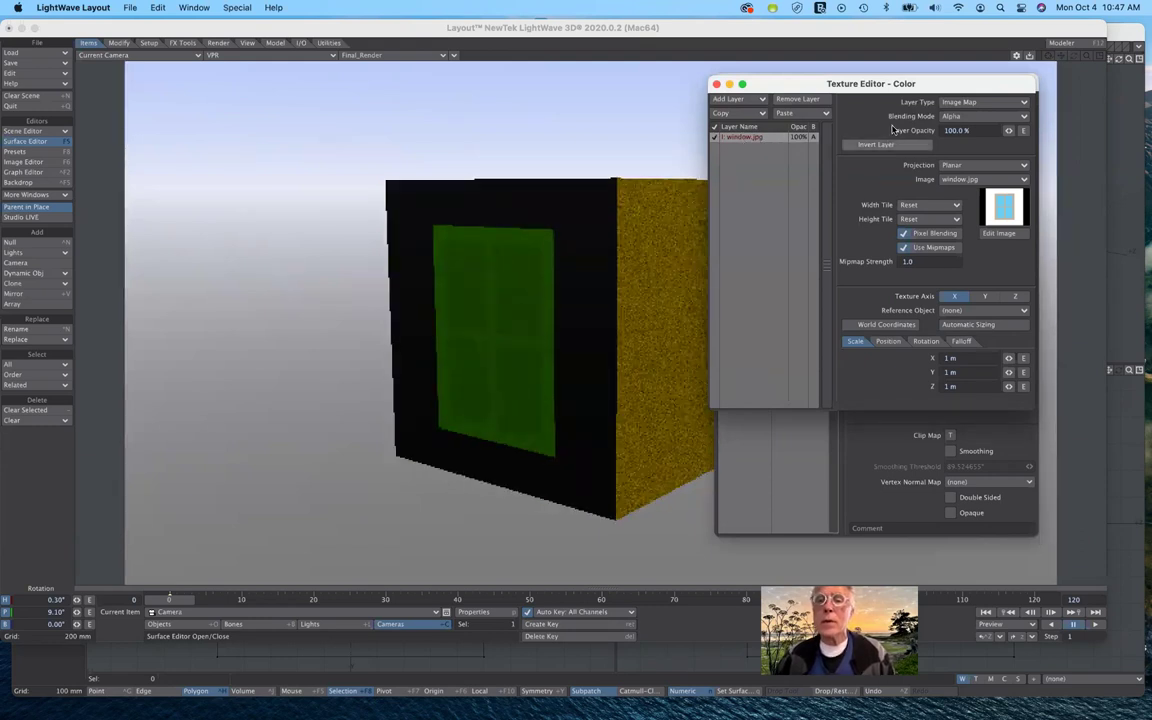
click(983, 116)
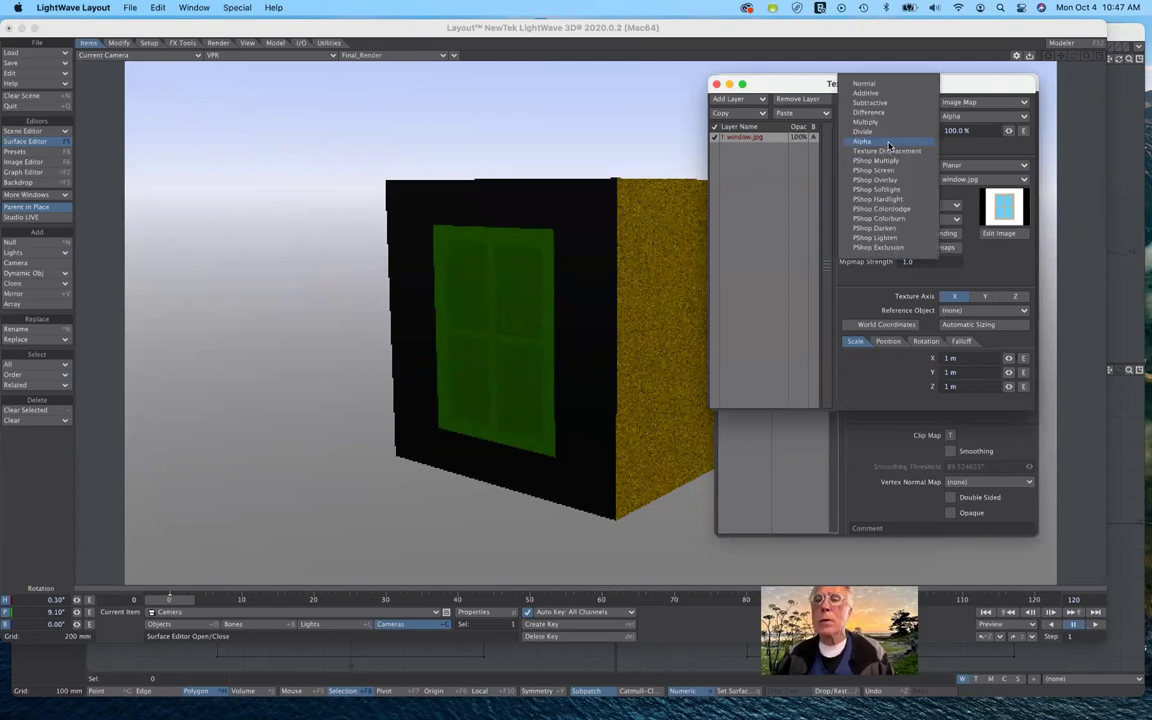
click(686, 220)
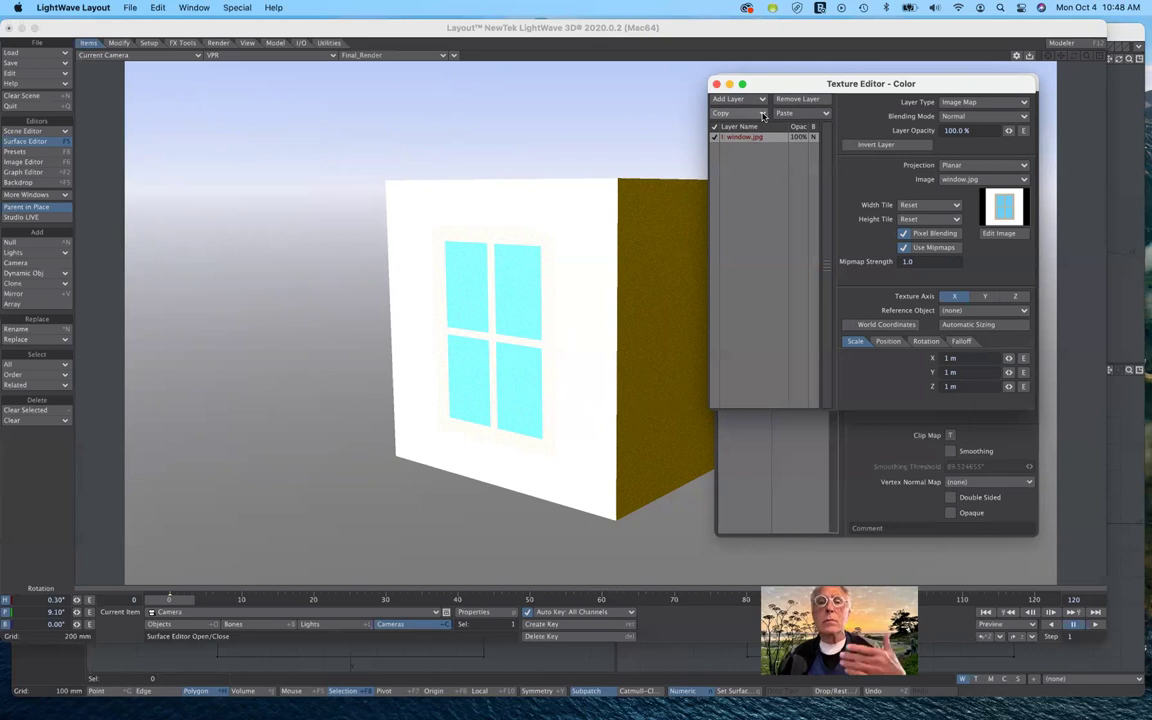
- Duplicate the window.jpg layer by copying it and adding the copy to the color texture's layers
click(763, 116)
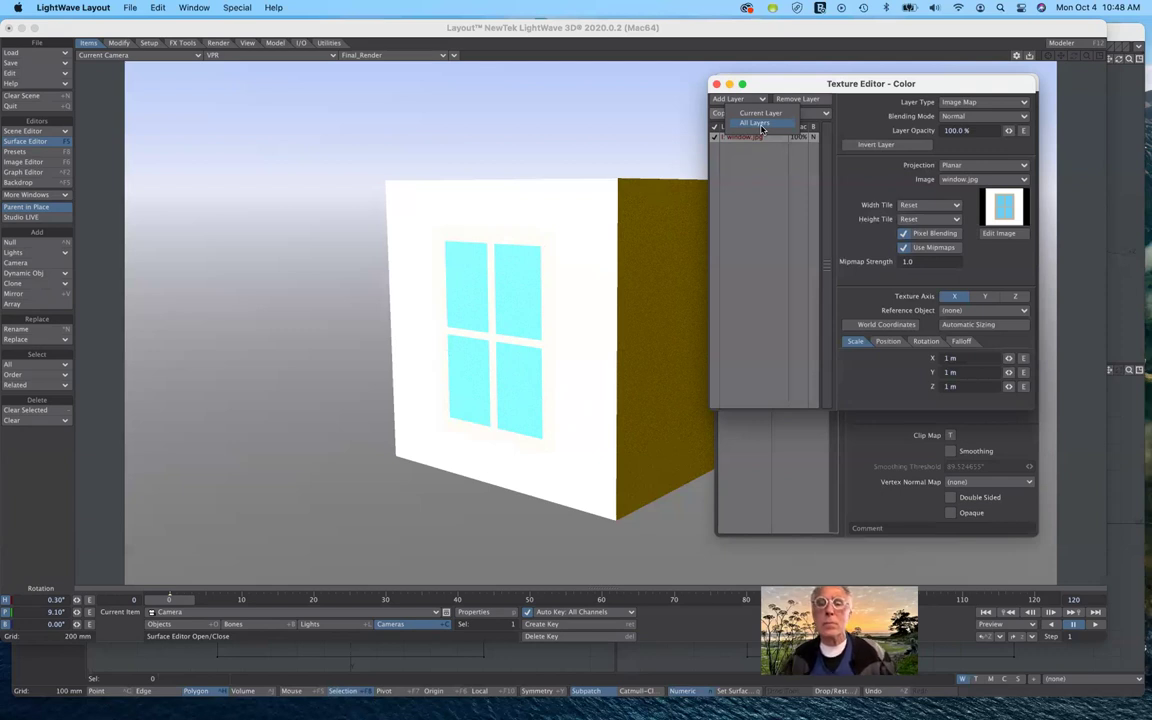
click(811, 143)
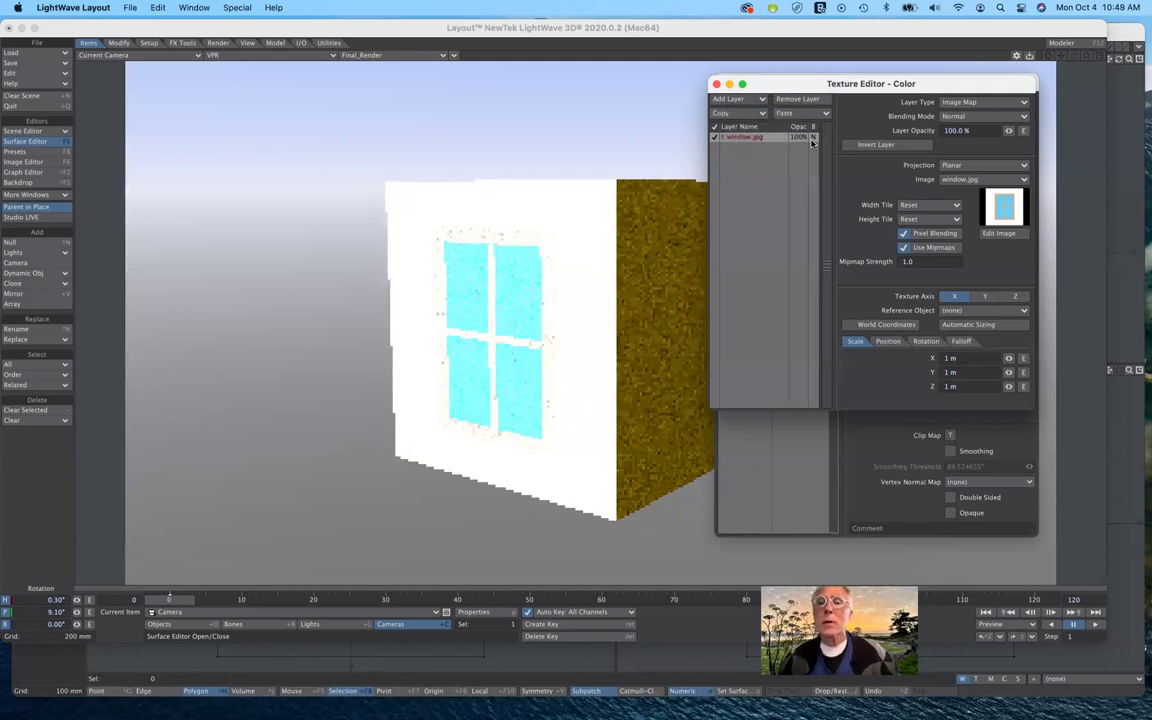
click(806, 113)
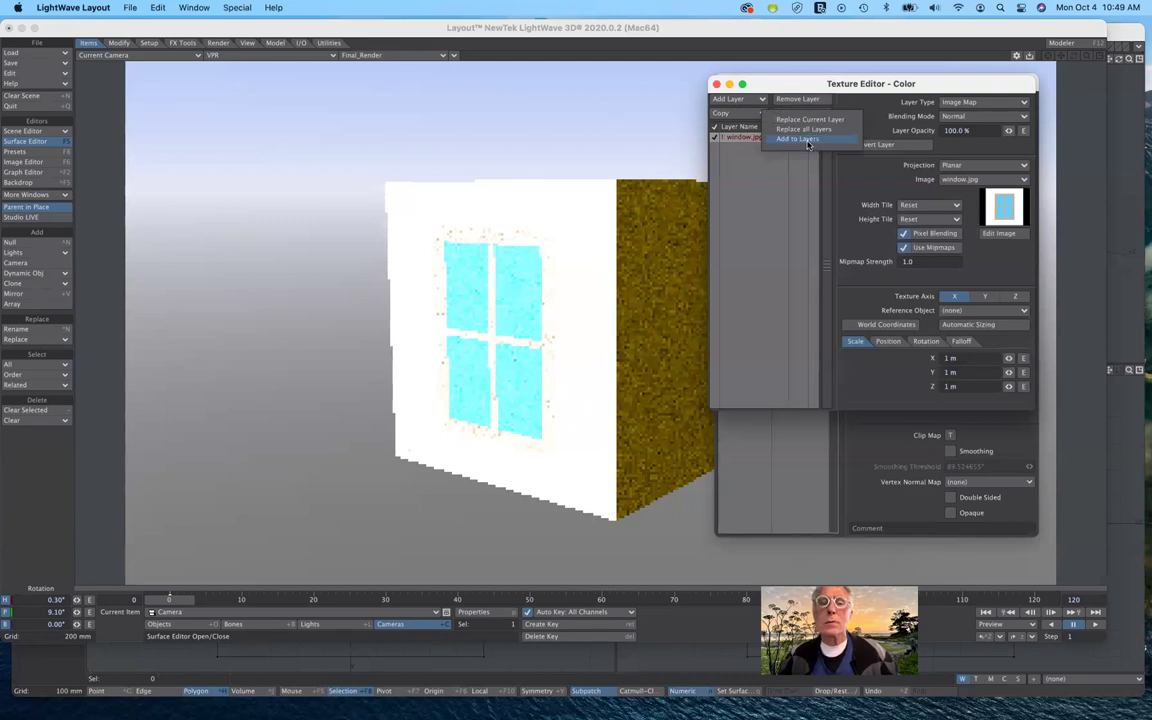
click(808, 140)
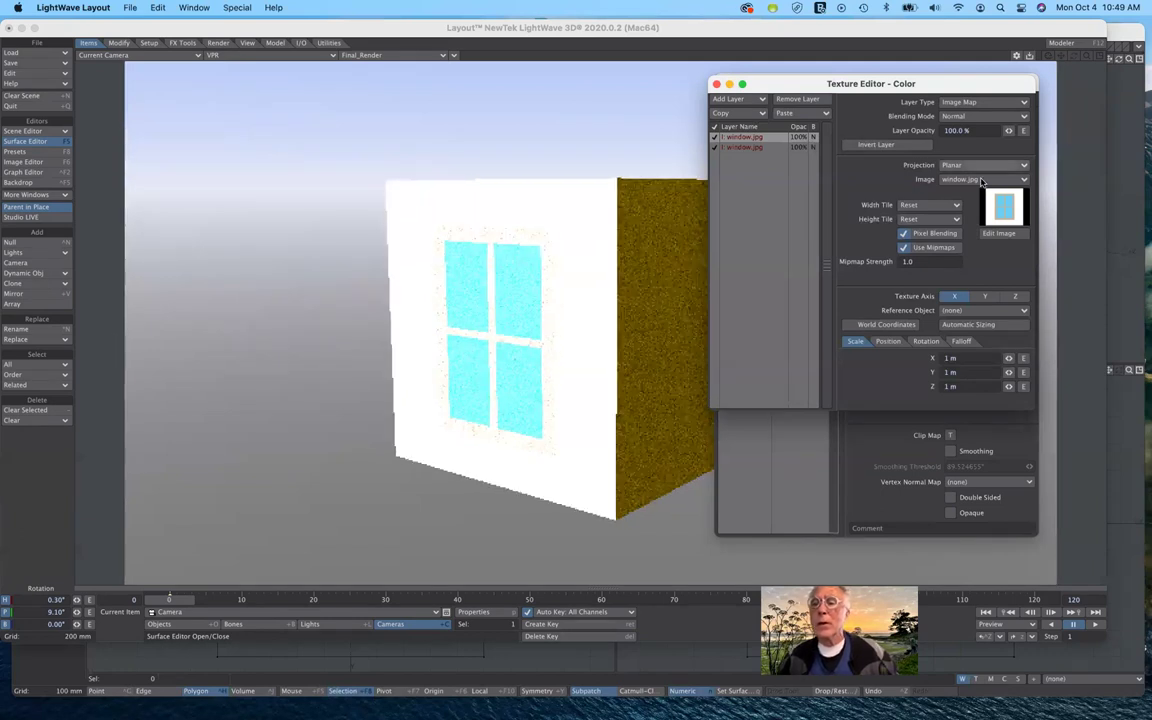
- Load windowMask.jpg from the images folder as the image of the upper texture layer
click(981, 180)
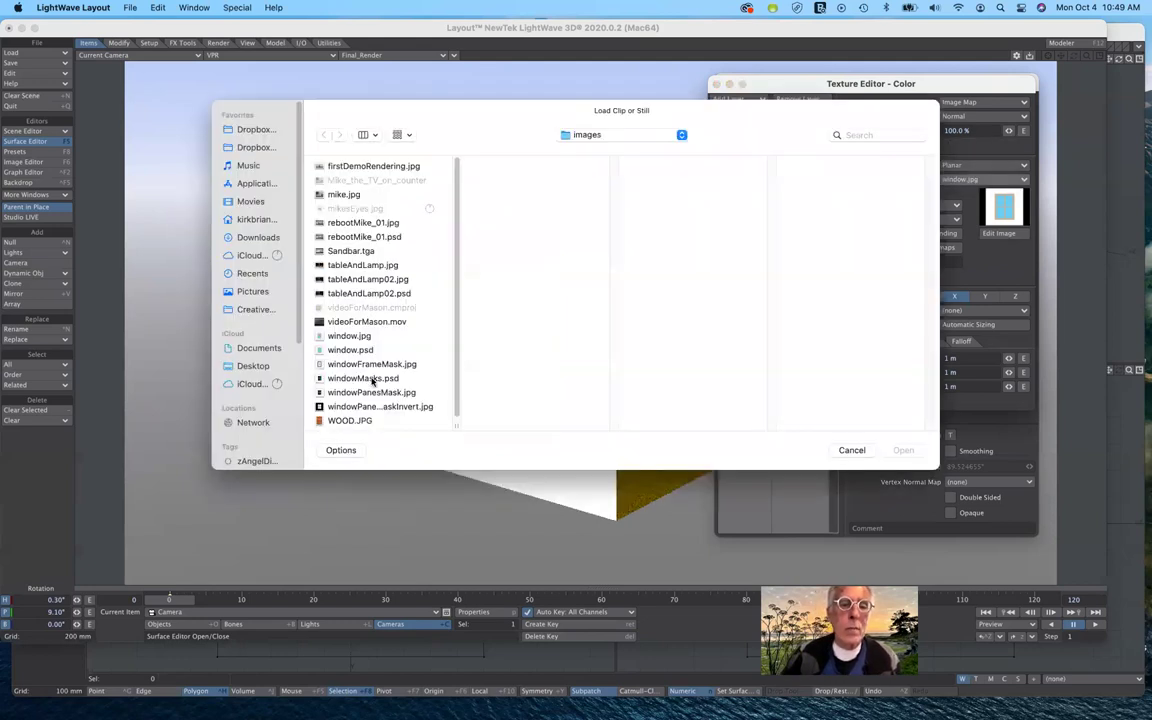
click(372, 380)
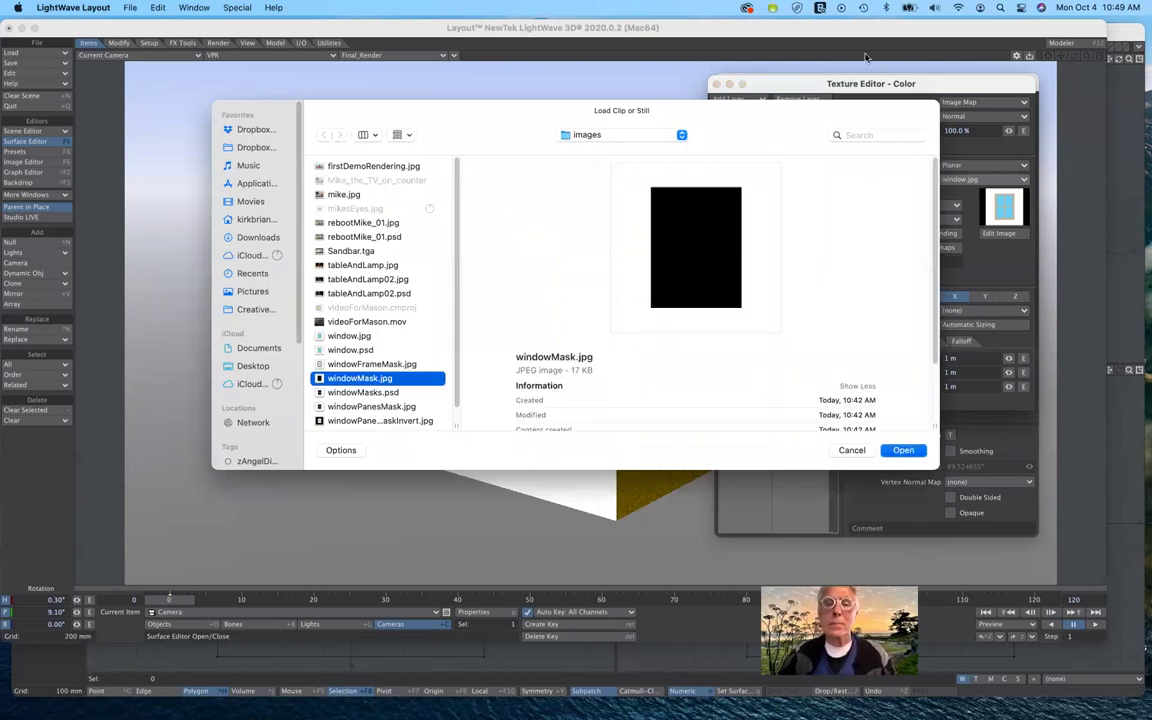
key(Escape)
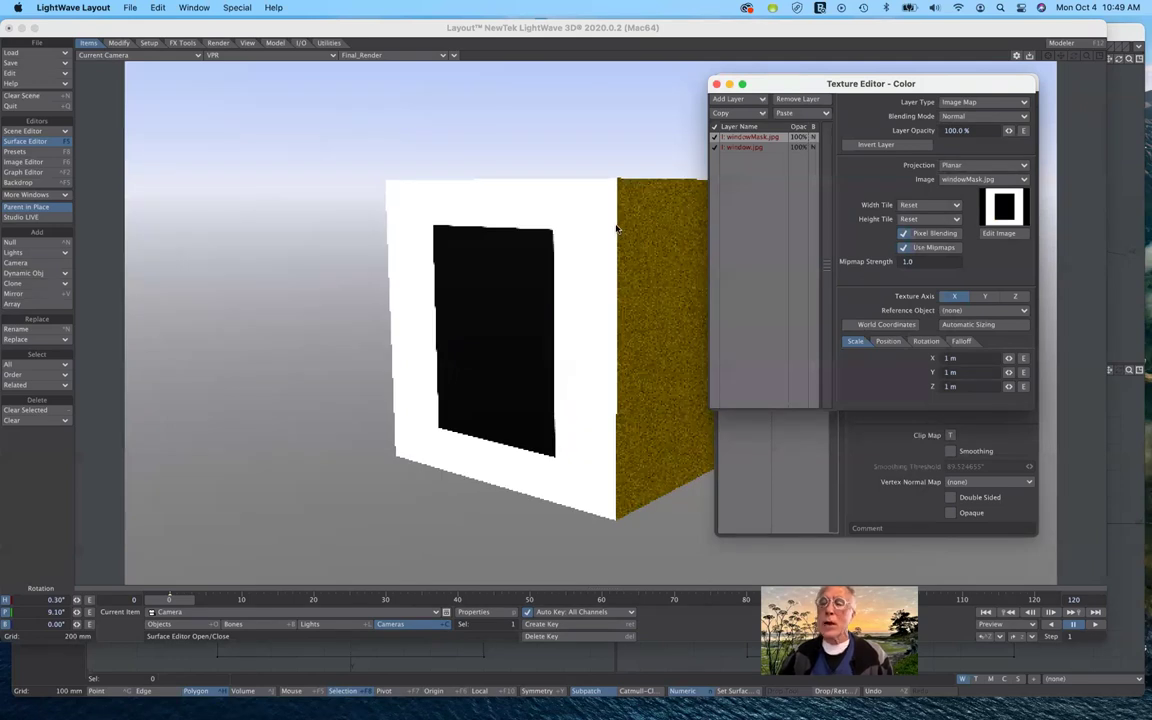
- Set the windowMask.jpg layer's blending mode to Alpha and invert the layer
click(968, 117)
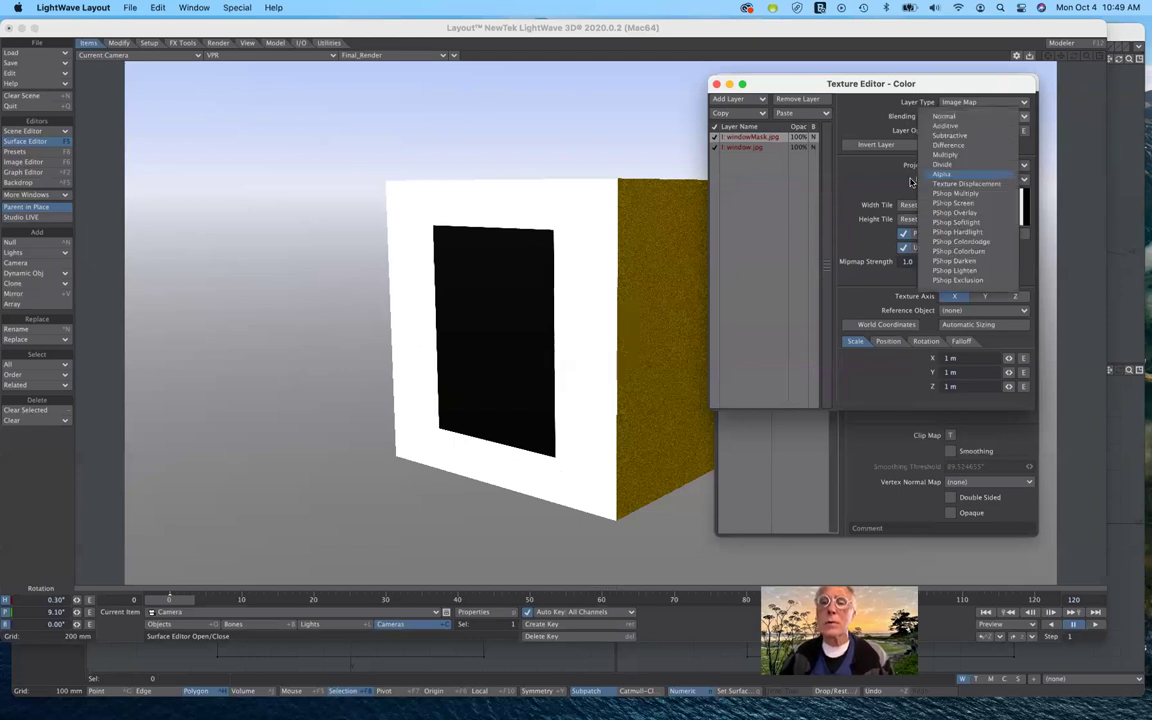
click(942, 174)
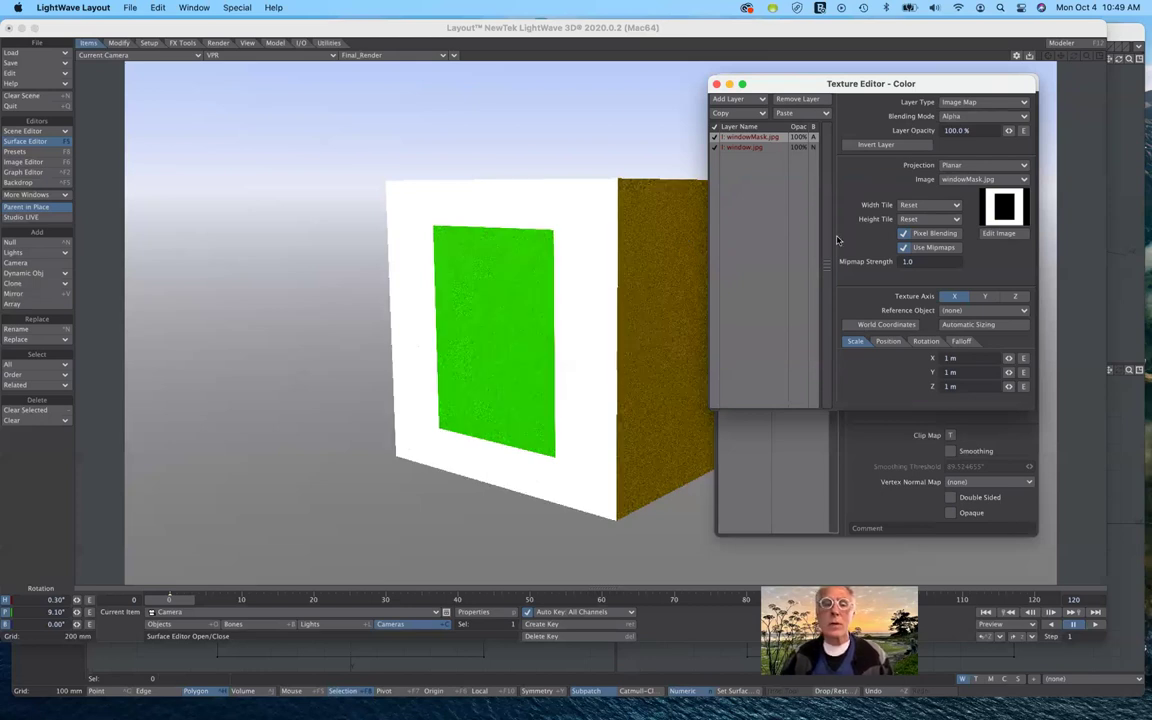
click(848, 144)
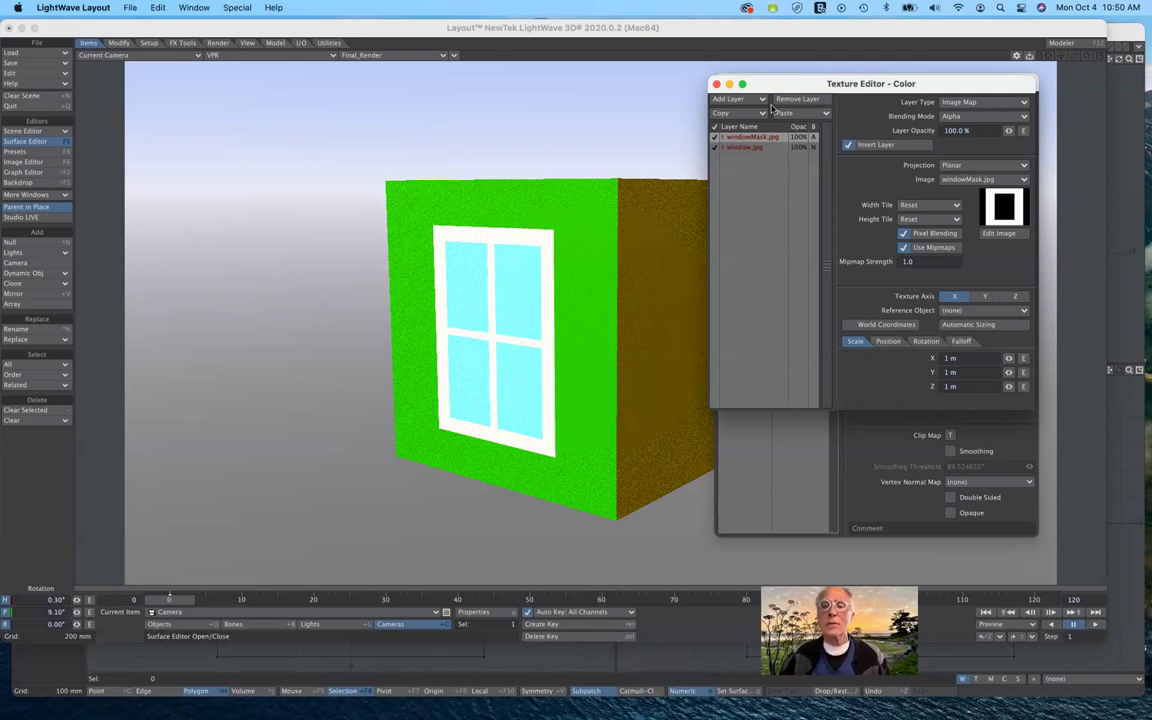
drag(759, 150, 757, 268)
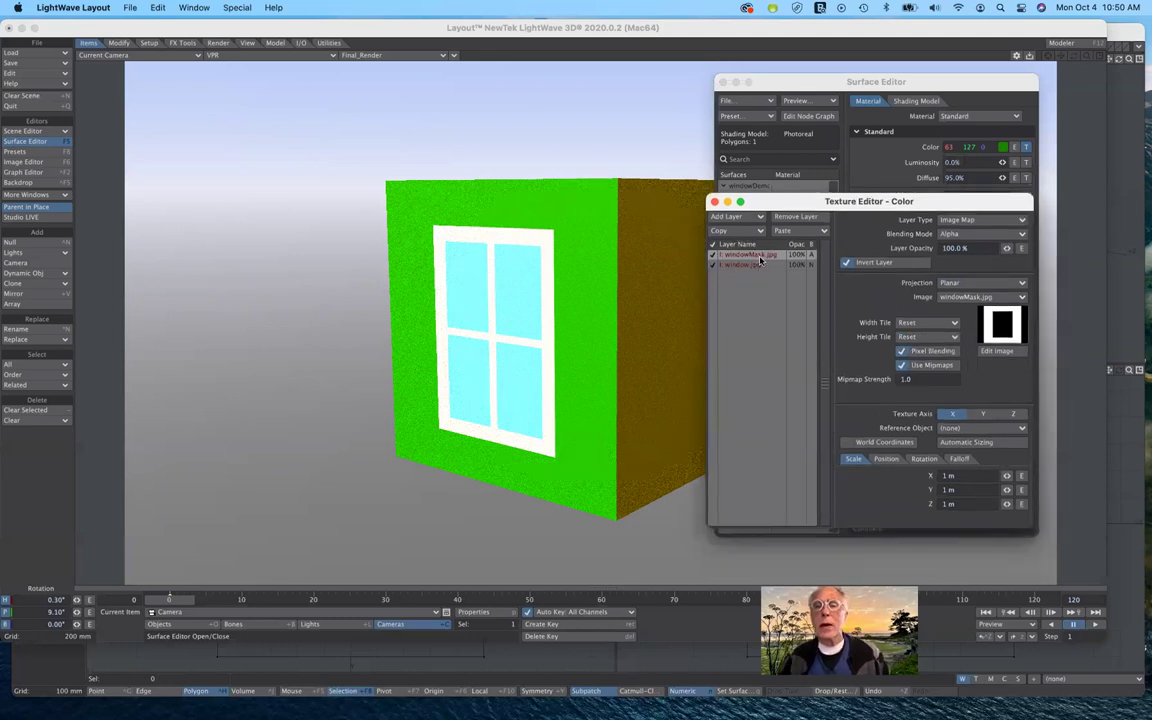
click(759, 256)
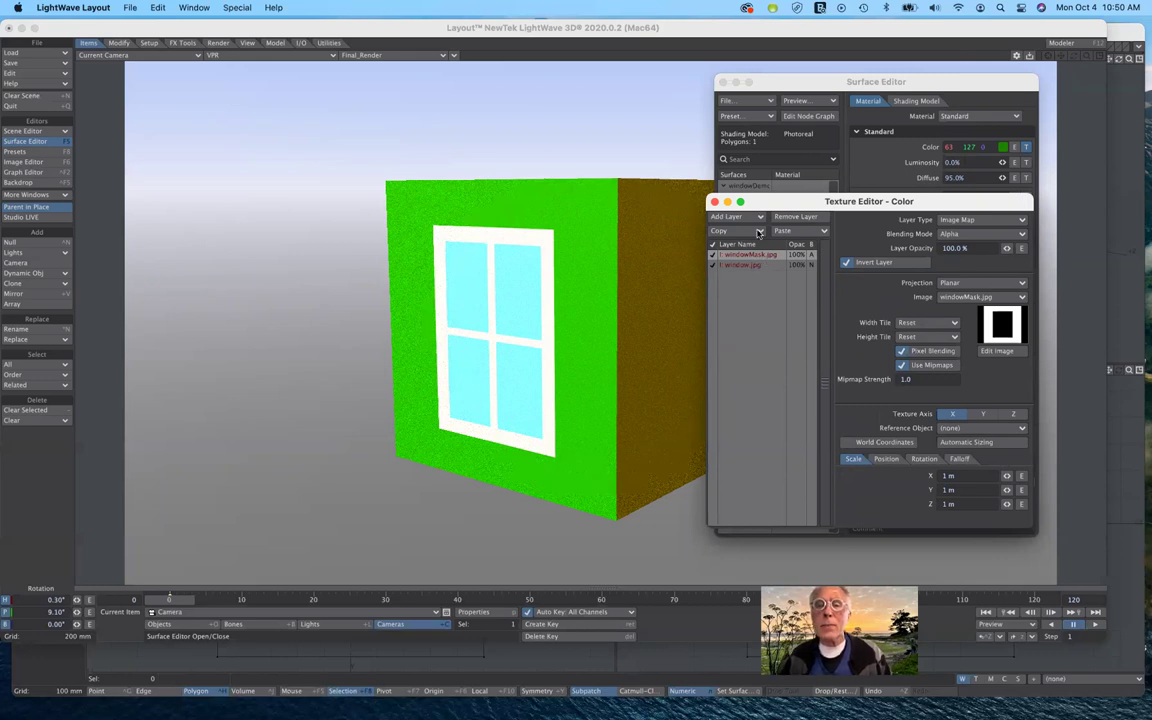
click(759, 232)
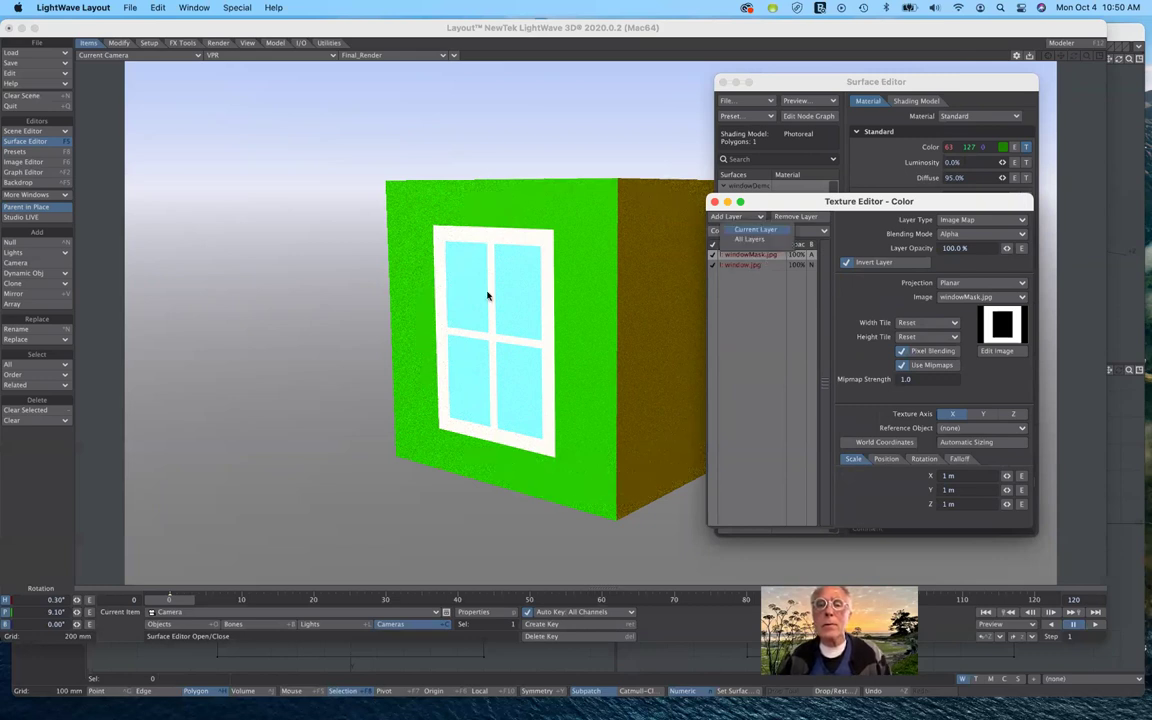
click(488, 296)
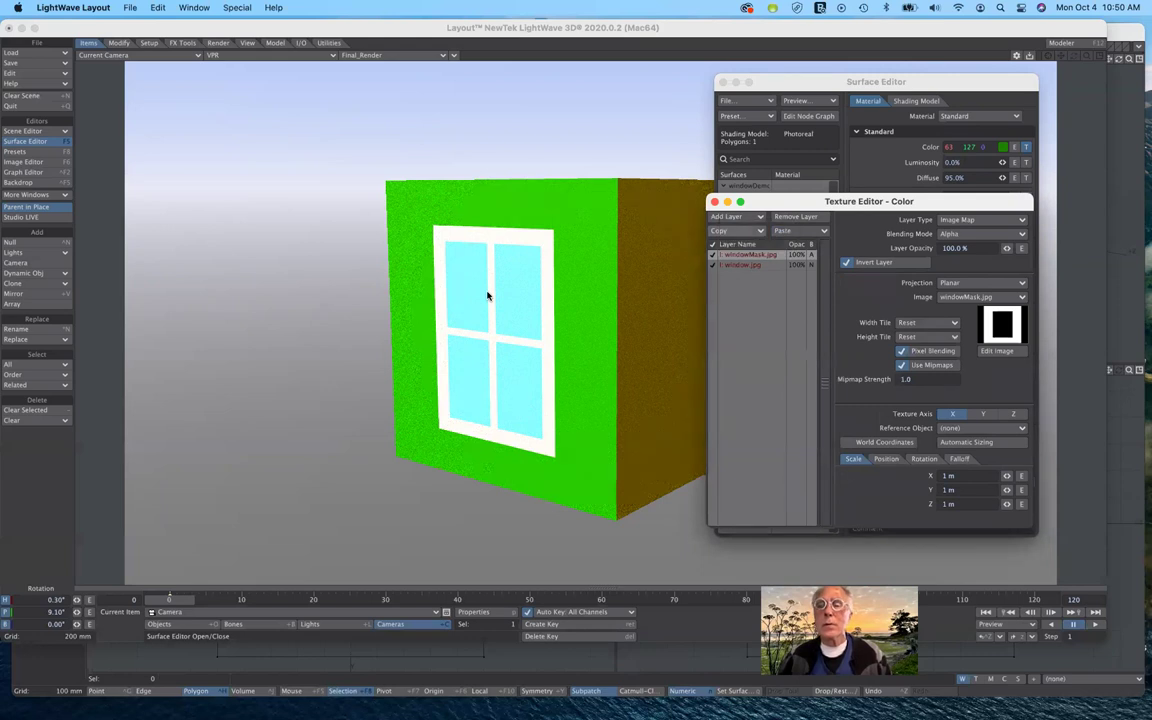
- Add a transparency texture to the window surface and replace its empty layer with the copied window.jpg layer
click(1025, 147)
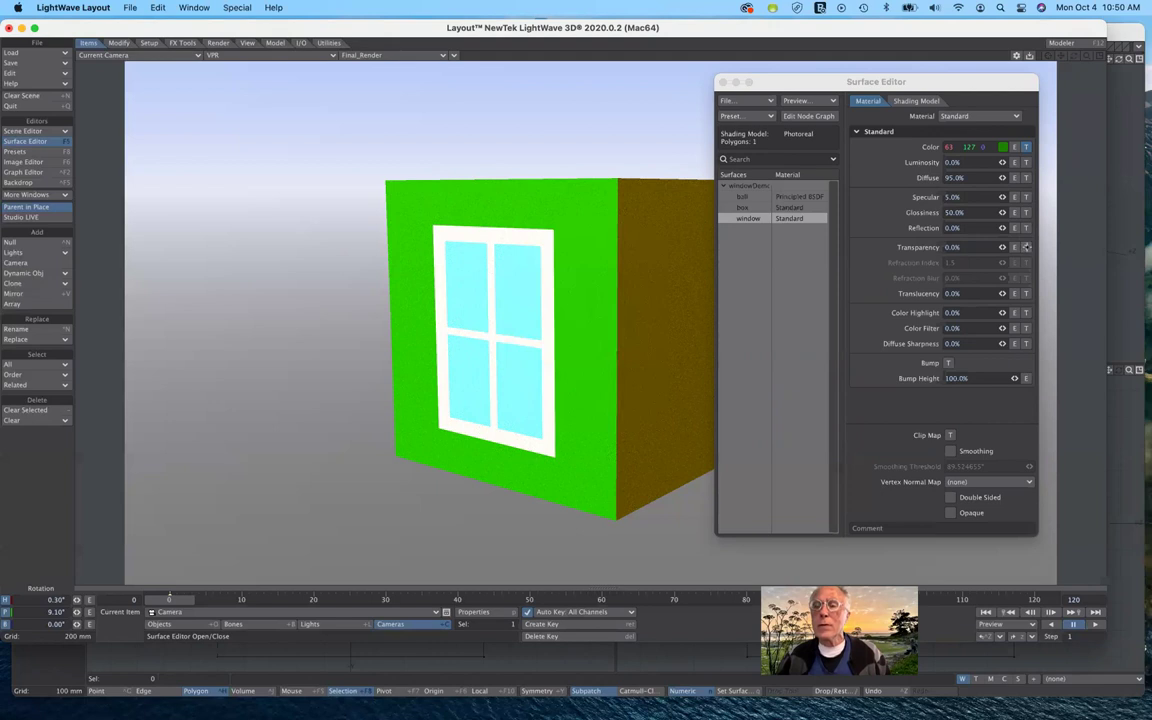
click(1026, 250)
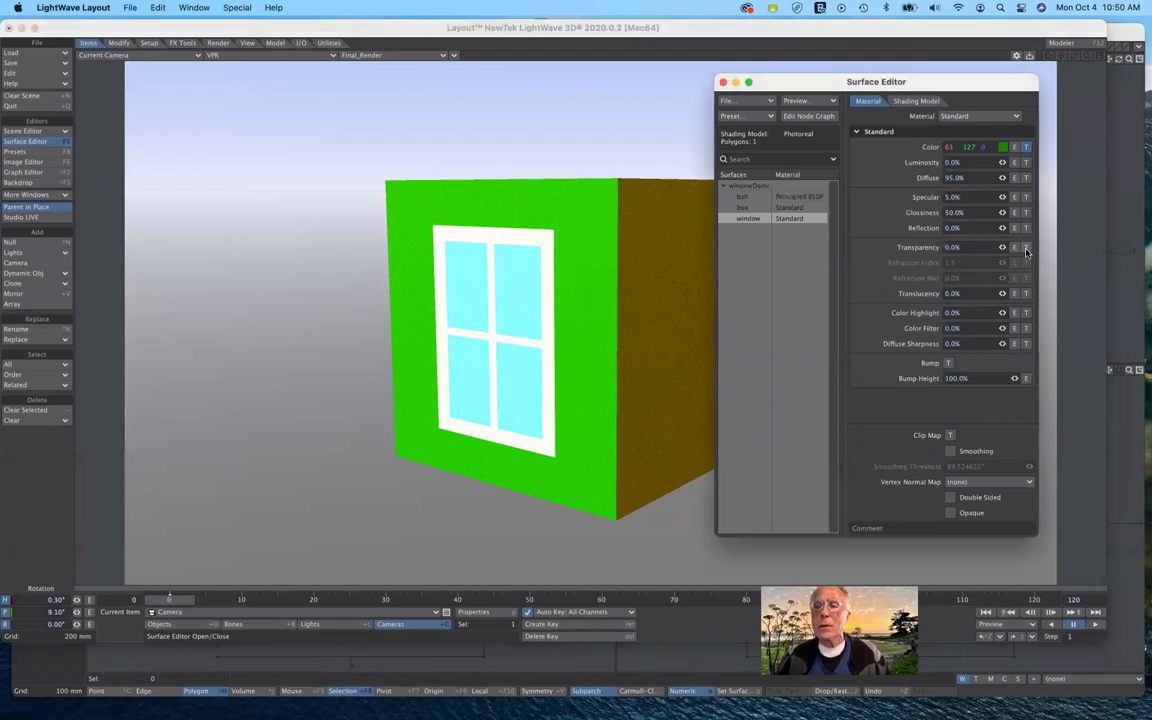
click(1026, 250)
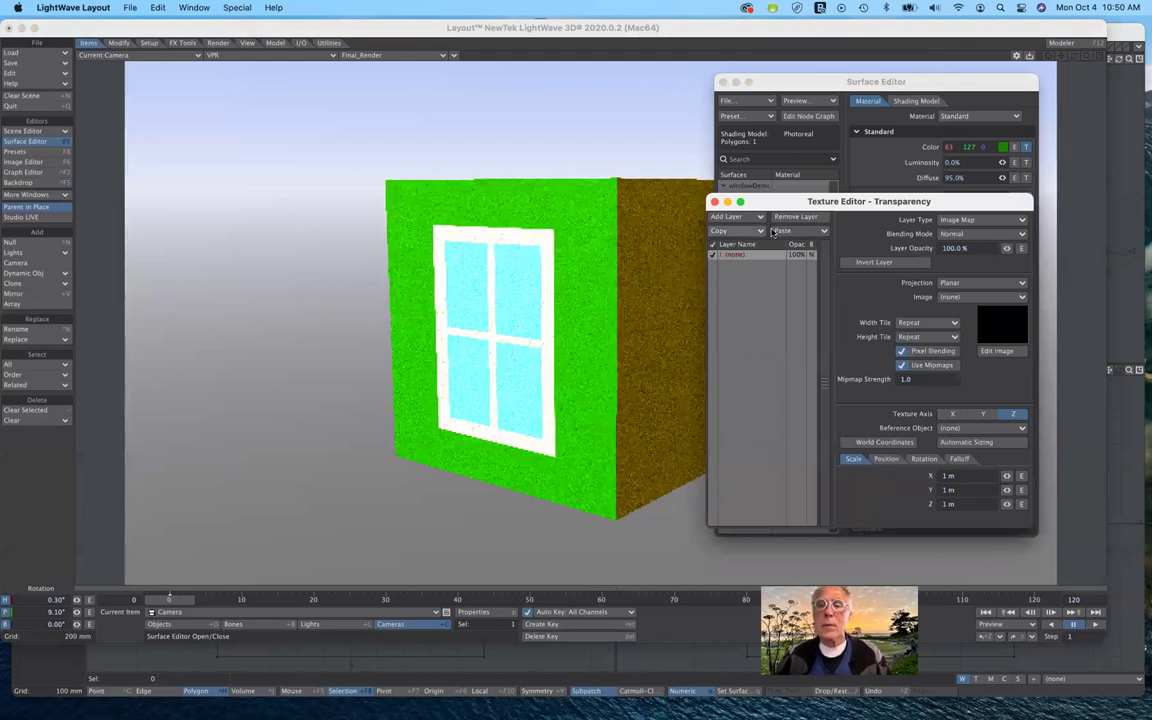
click(781, 232)
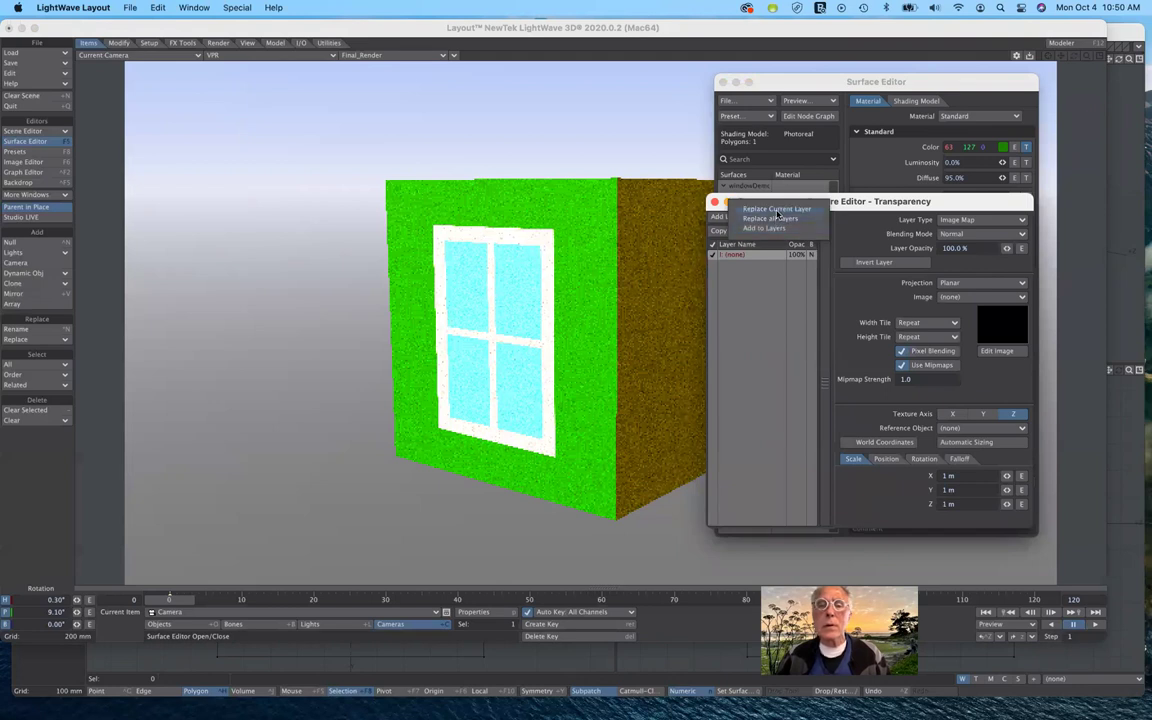
click(777, 210)
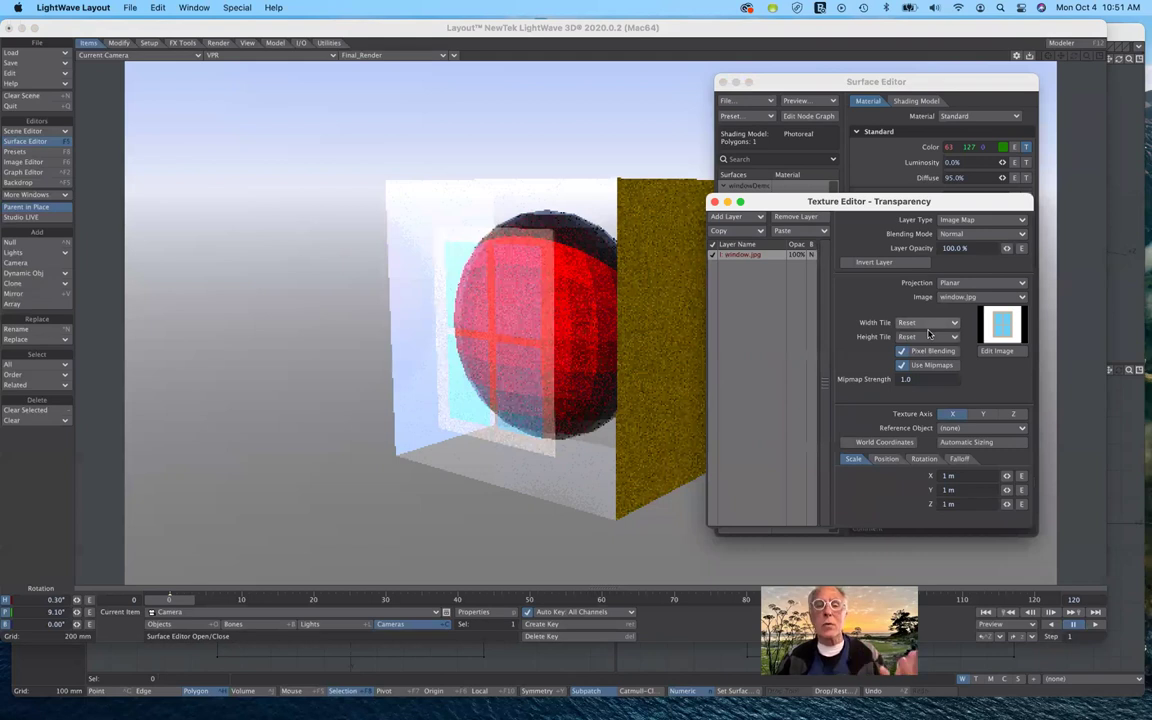
- Load windowPanesMask.jpg from the images folder as the transparency layer's image
click(980, 297)
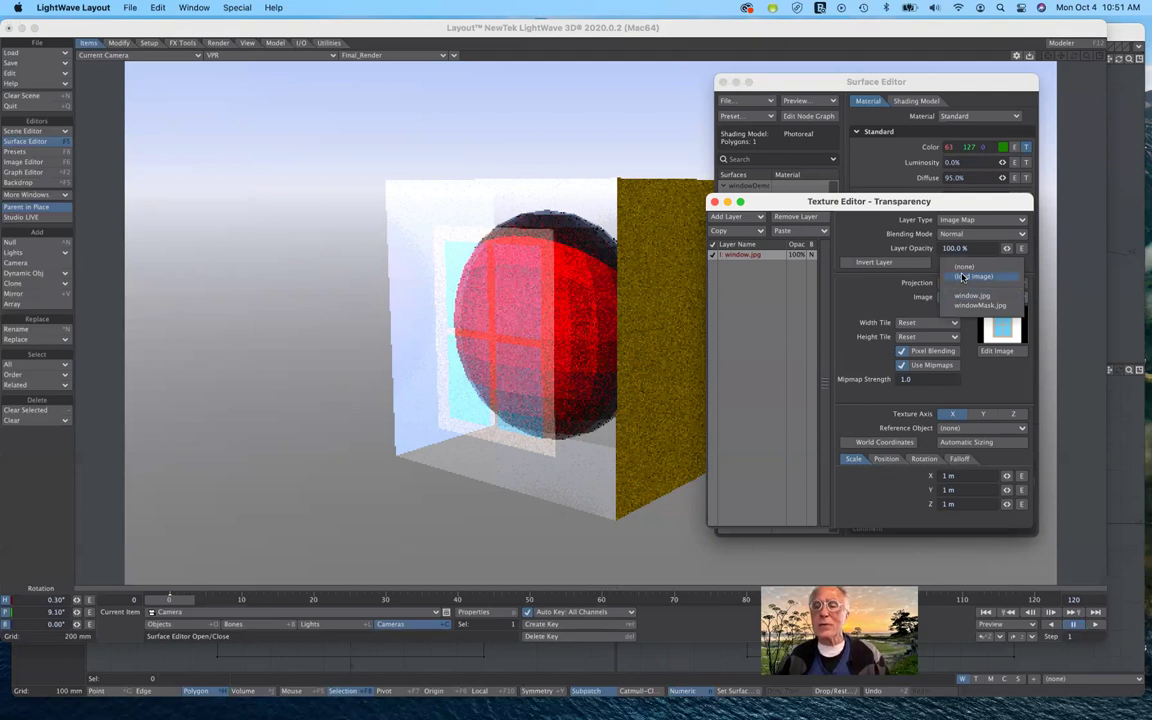
click(963, 277)
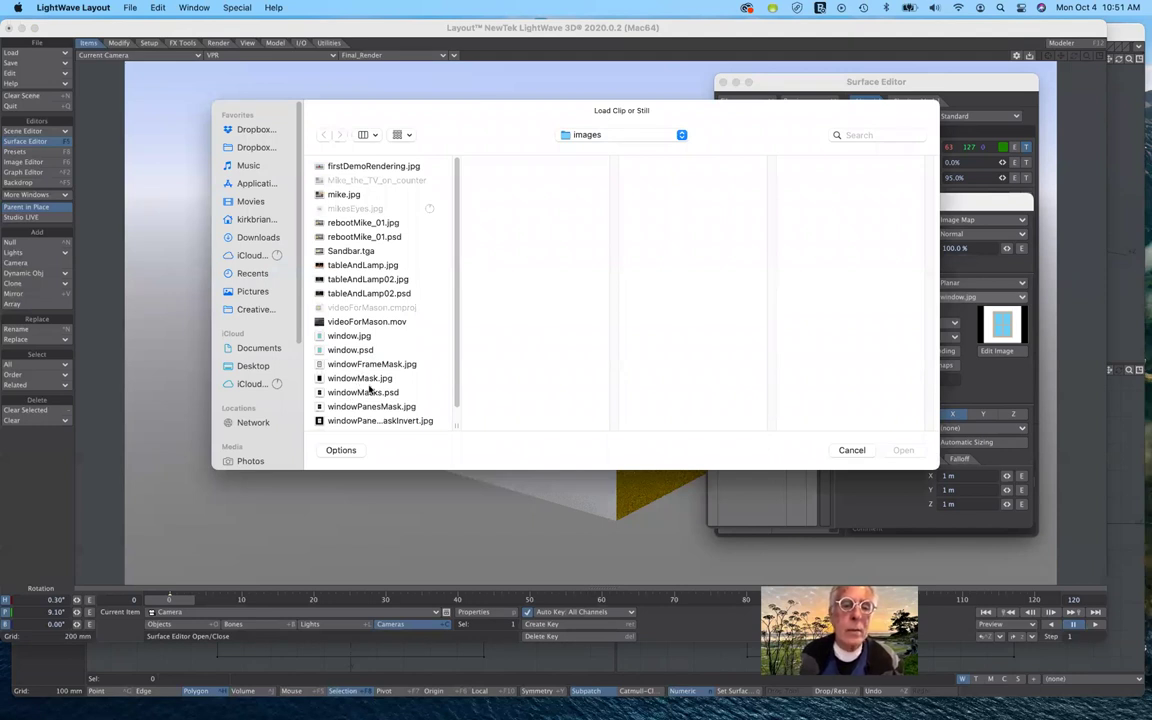
scroll(370, 396, down, 1)
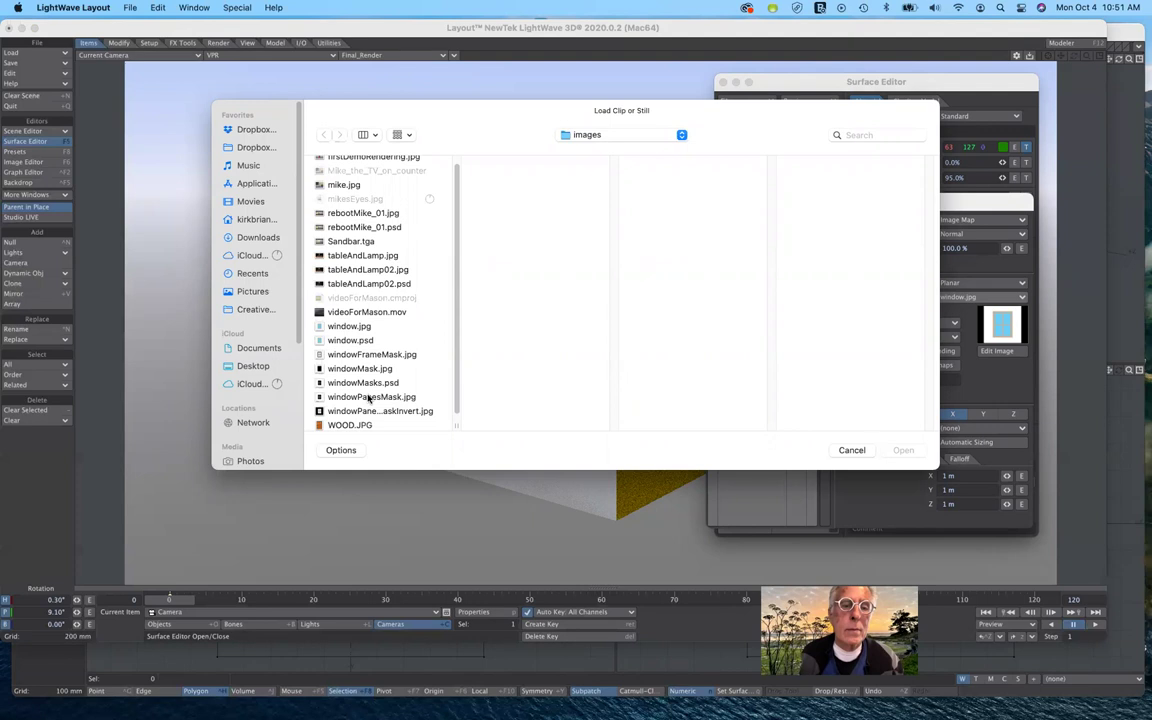
click(369, 398)
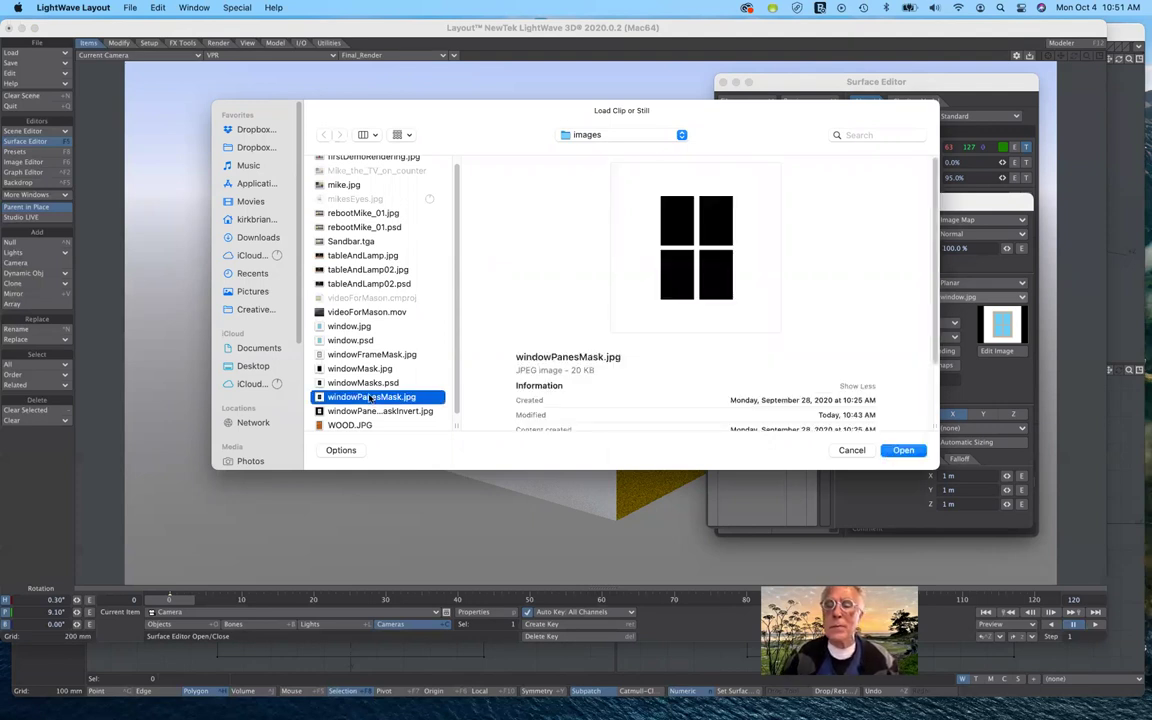
click(886, 453)
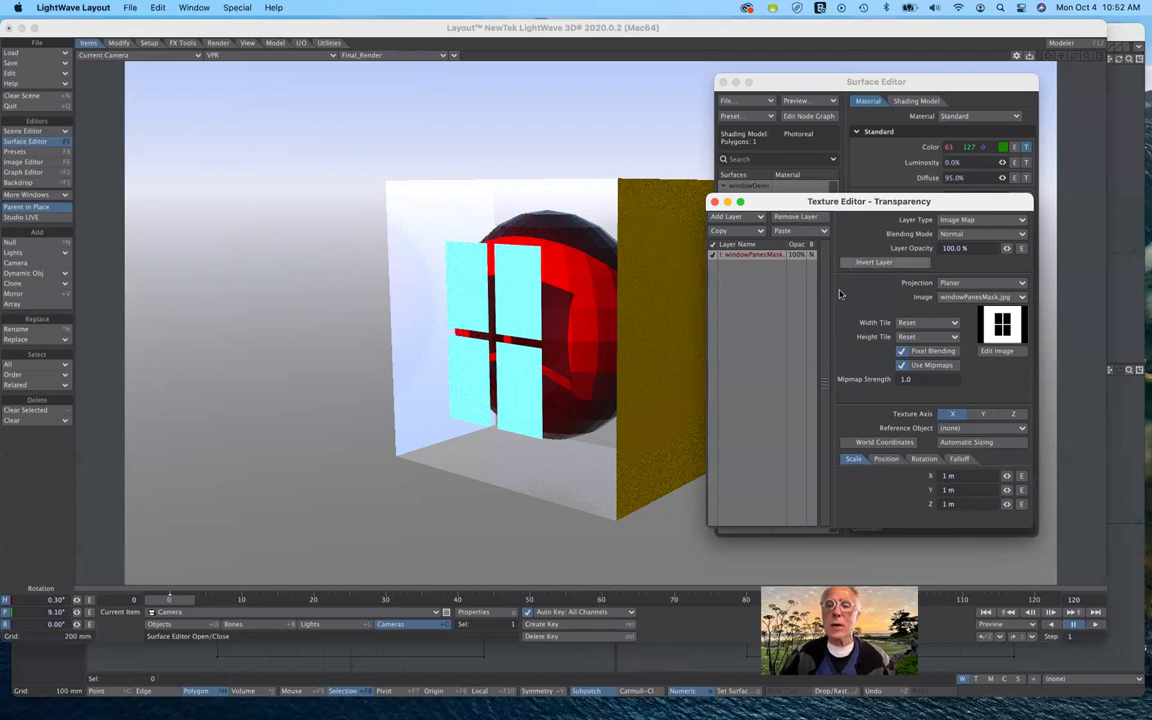
- Invert the windowPanesMask.jpg transparency layer and close the Texture Editor
click(858, 262)
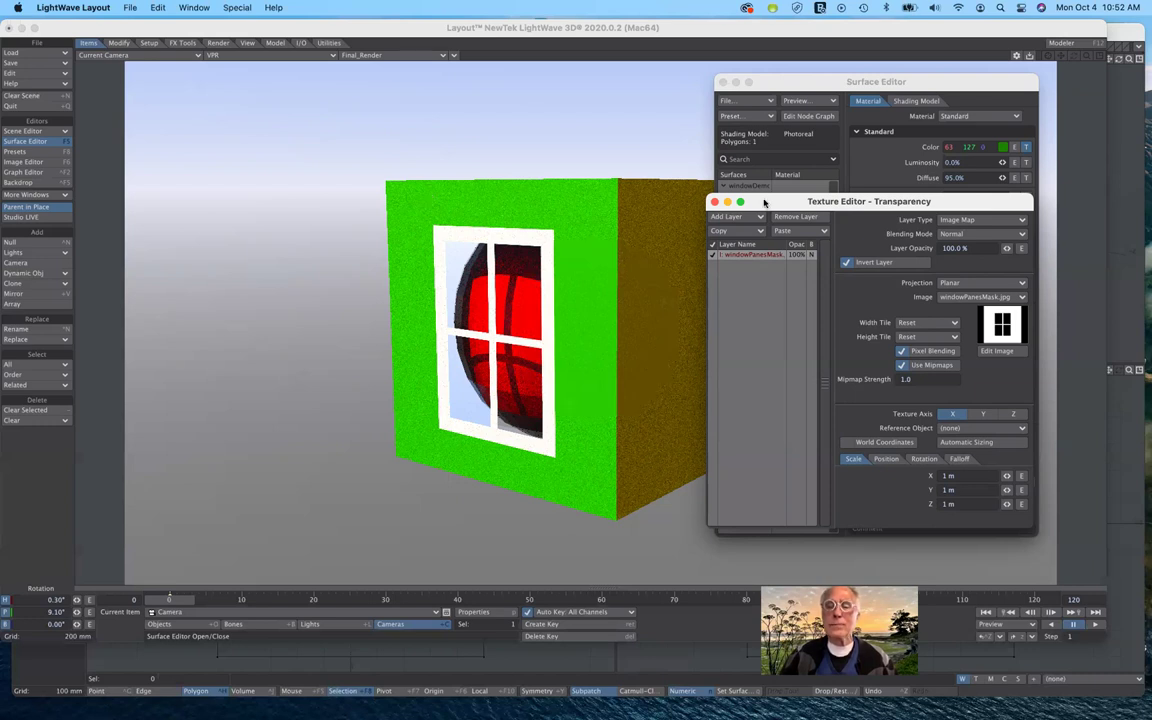
drag(765, 203, 761, 277)
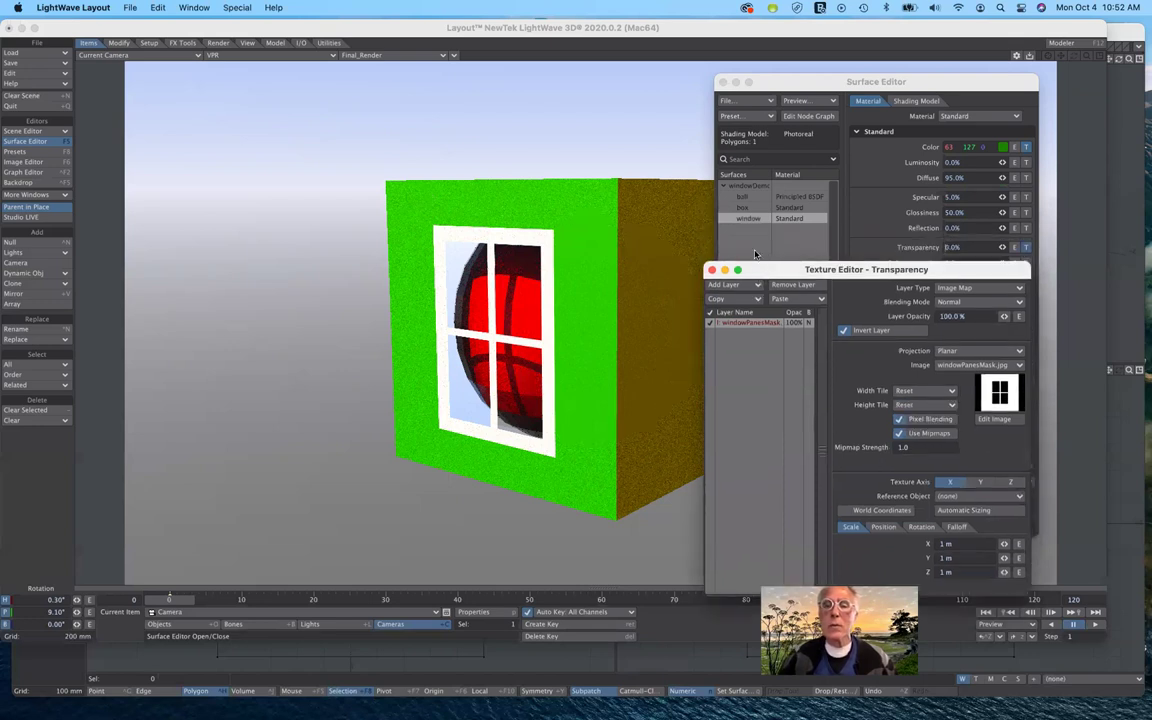
drag(712, 271, 708, 245)
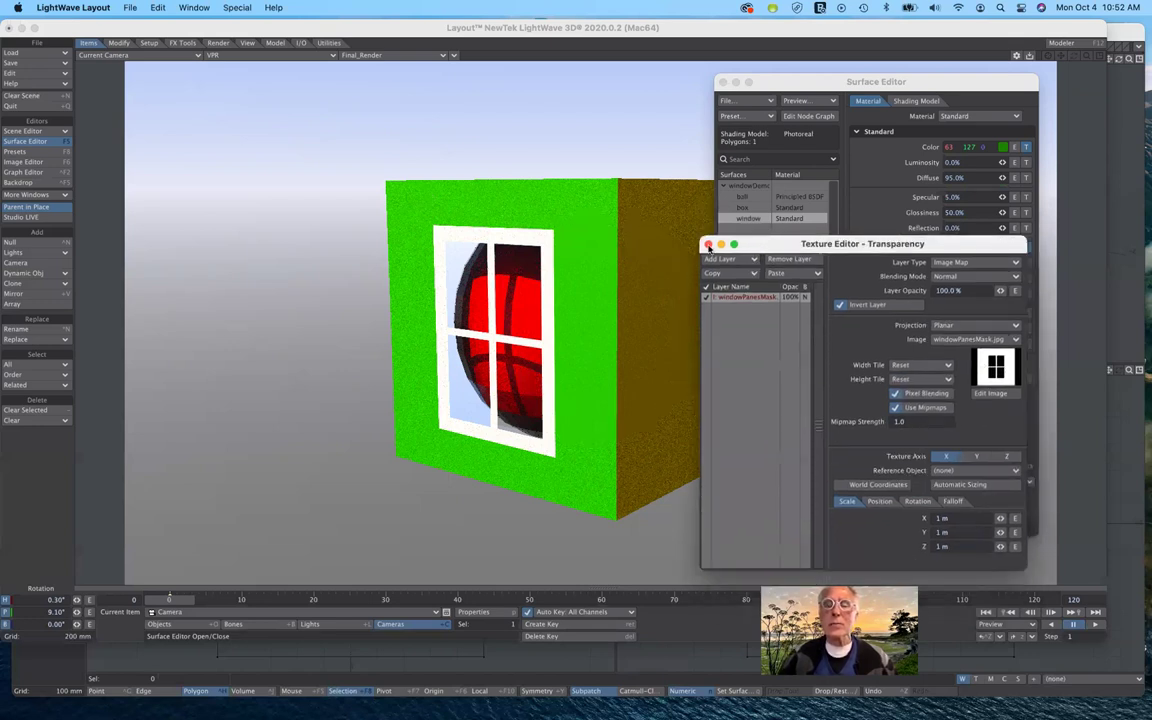
click(708, 245)
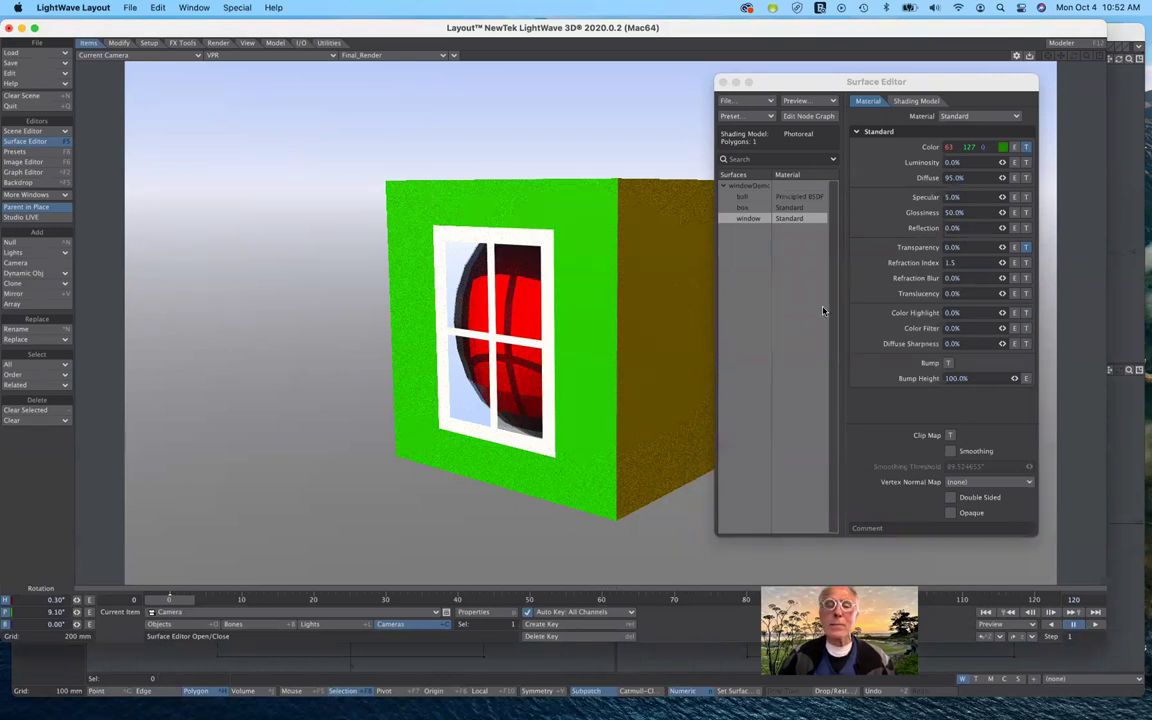
- Duplicate the windowMask.jpg layer in the window surface's color texture and set the upper copy's blending mode to Normal
click(797, 257)
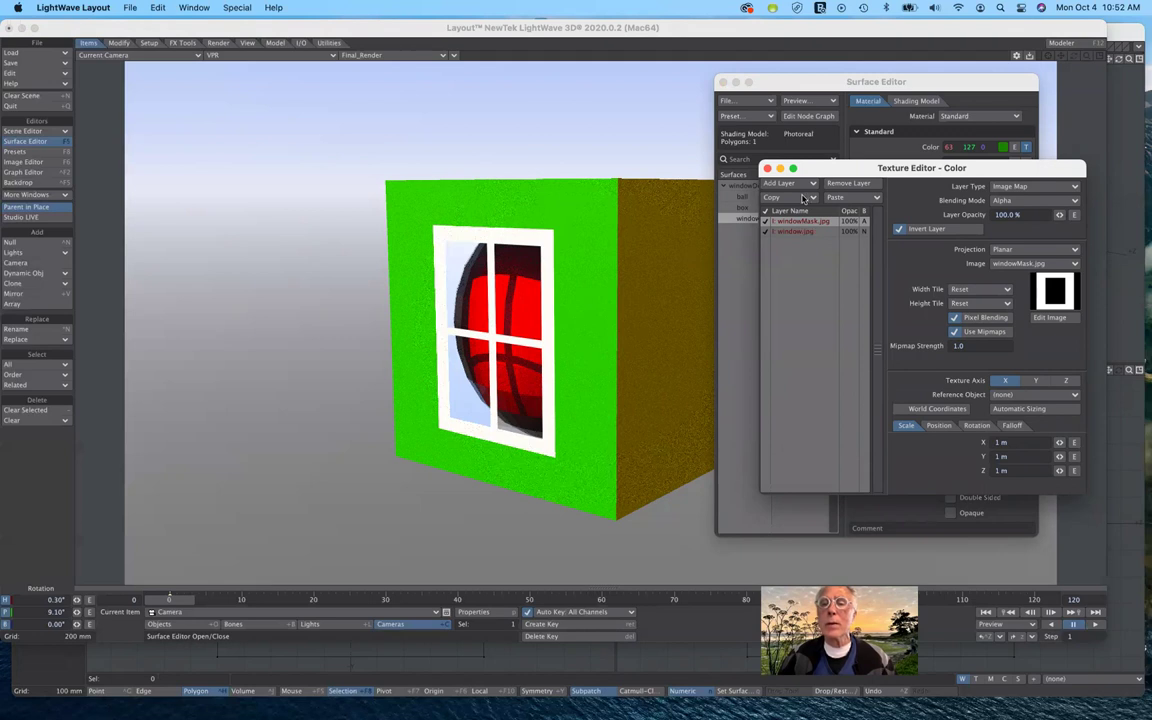
click(803, 198)
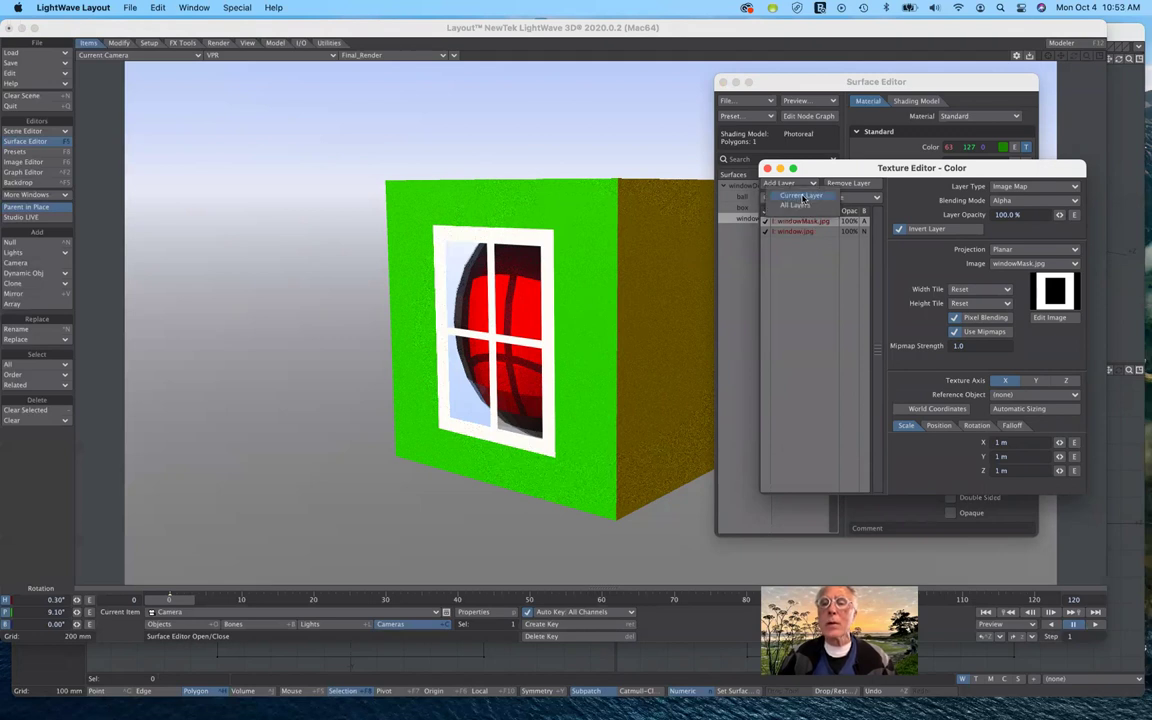
click(850, 199)
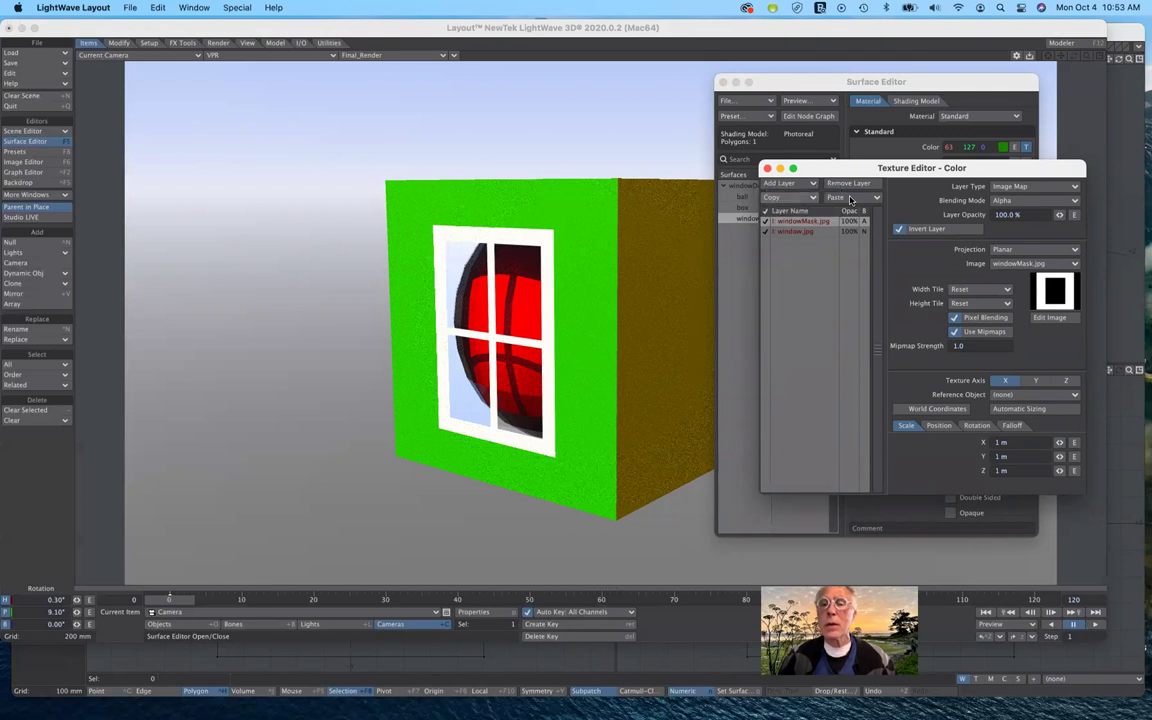
click(850, 198)
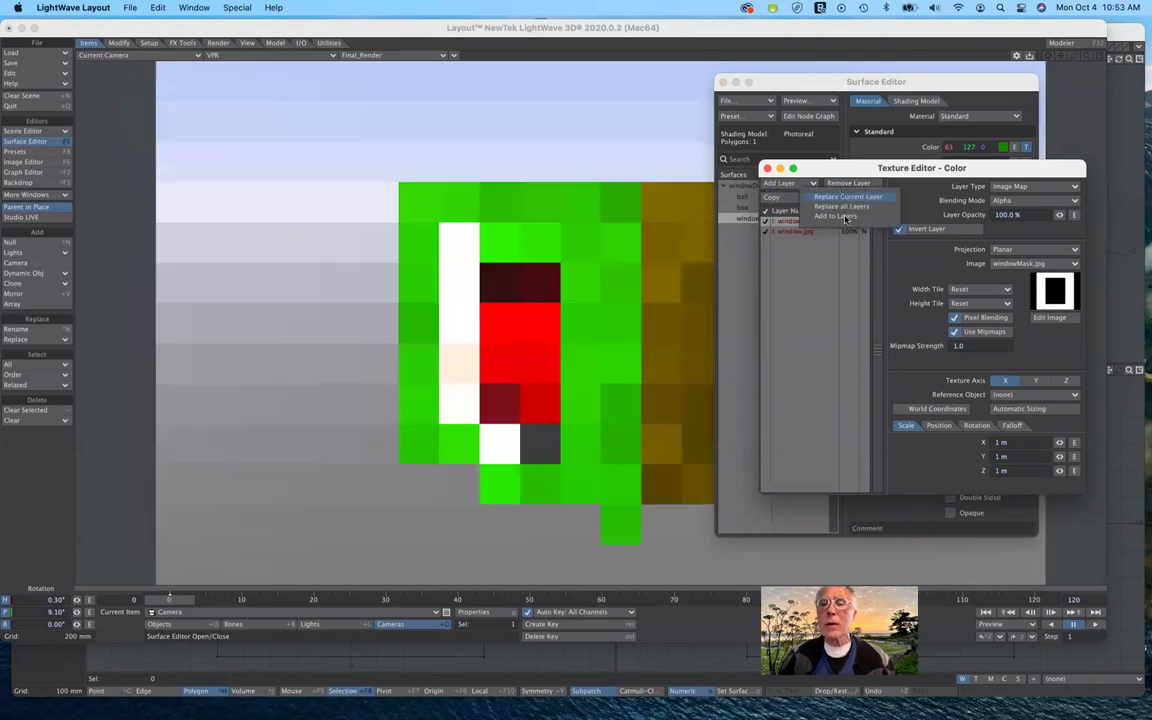
click(846, 217)
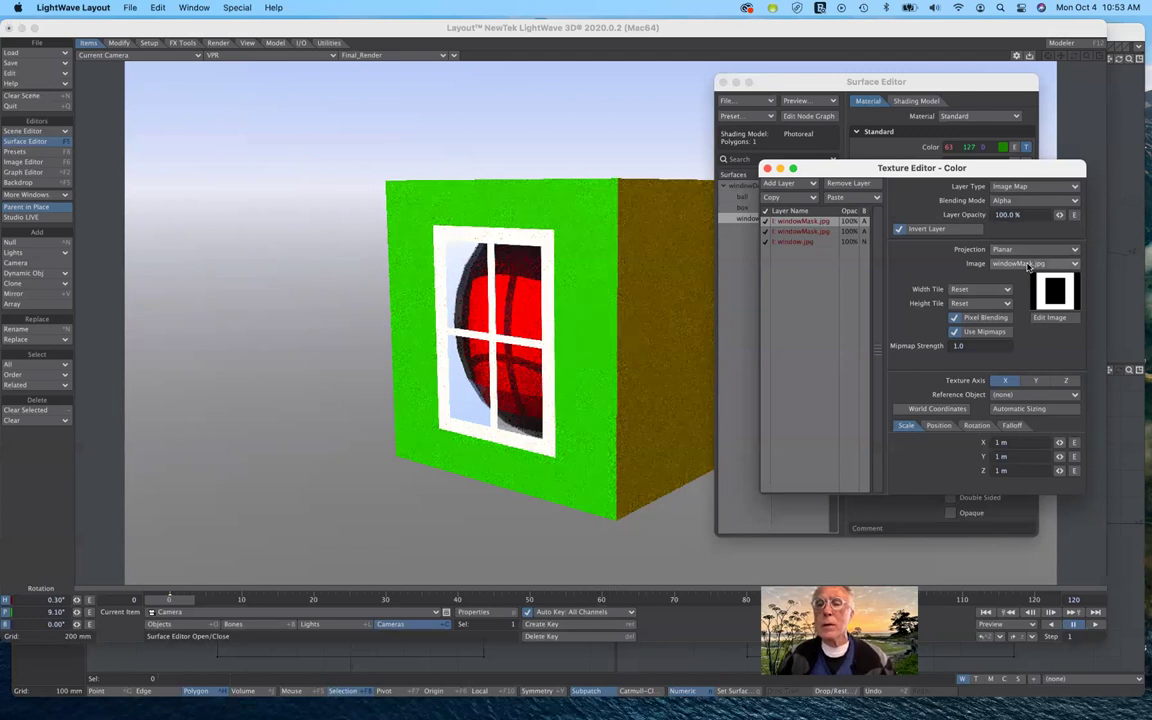
click(1043, 202)
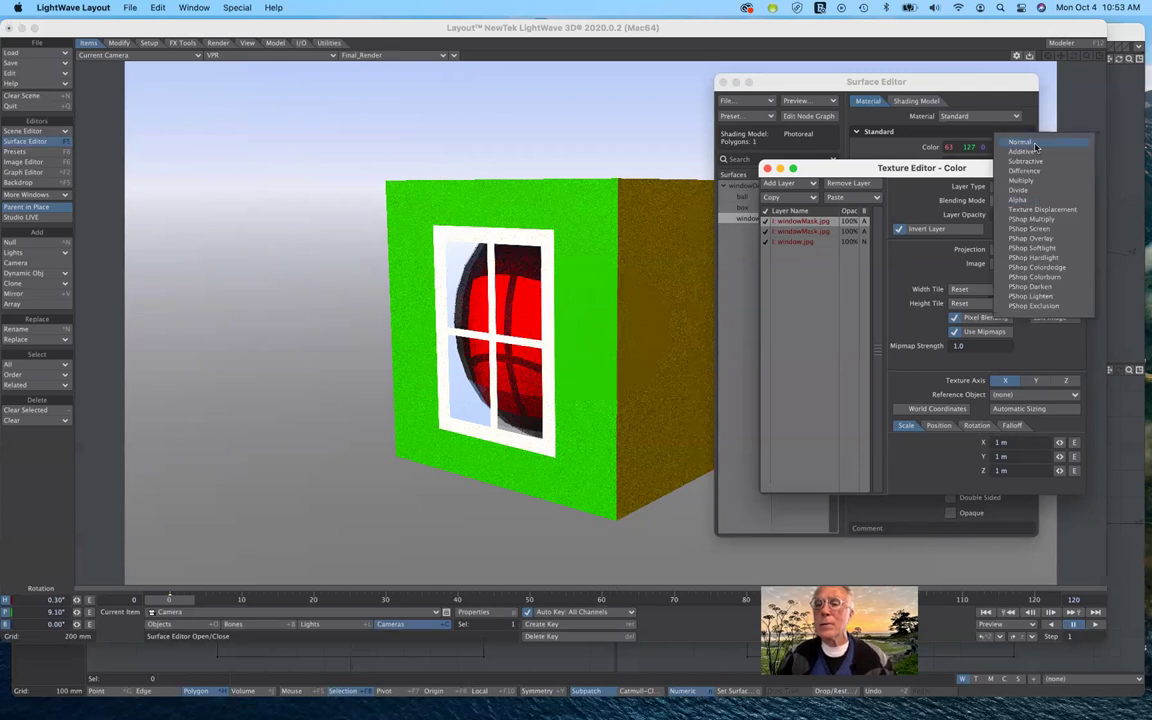
click(1035, 147)
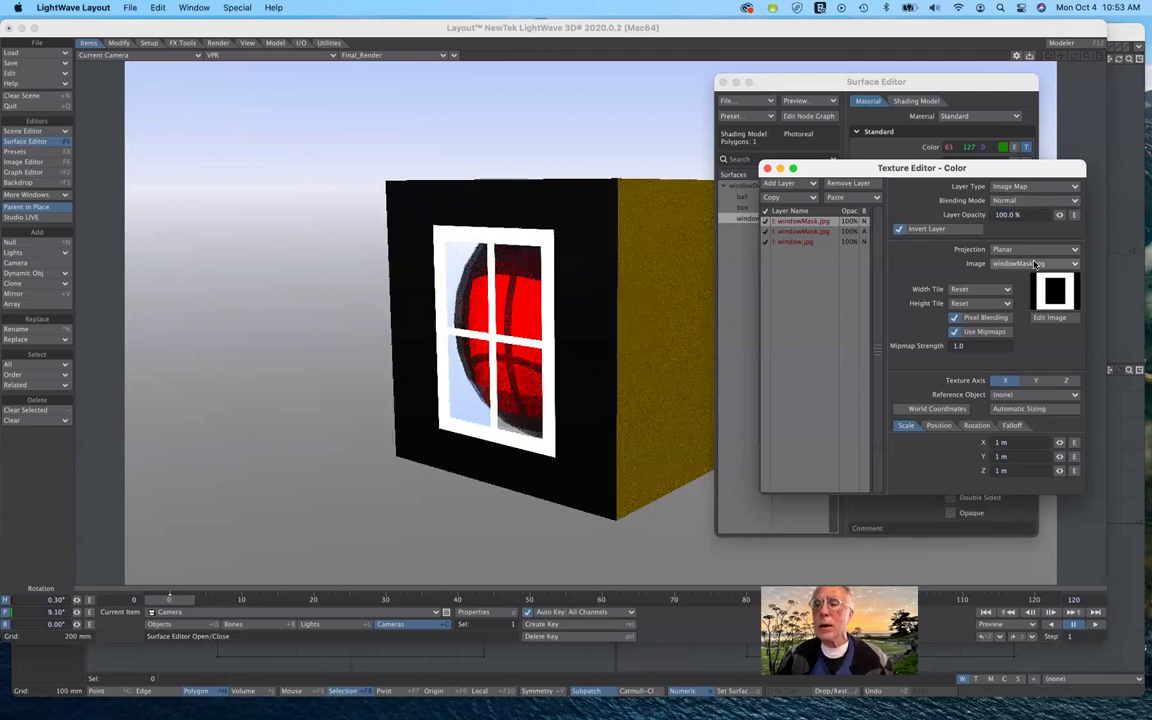
- Load WOOD.JPG from the images folder as the top color layer's image and turn off that layer's inversion
click(1035, 263)
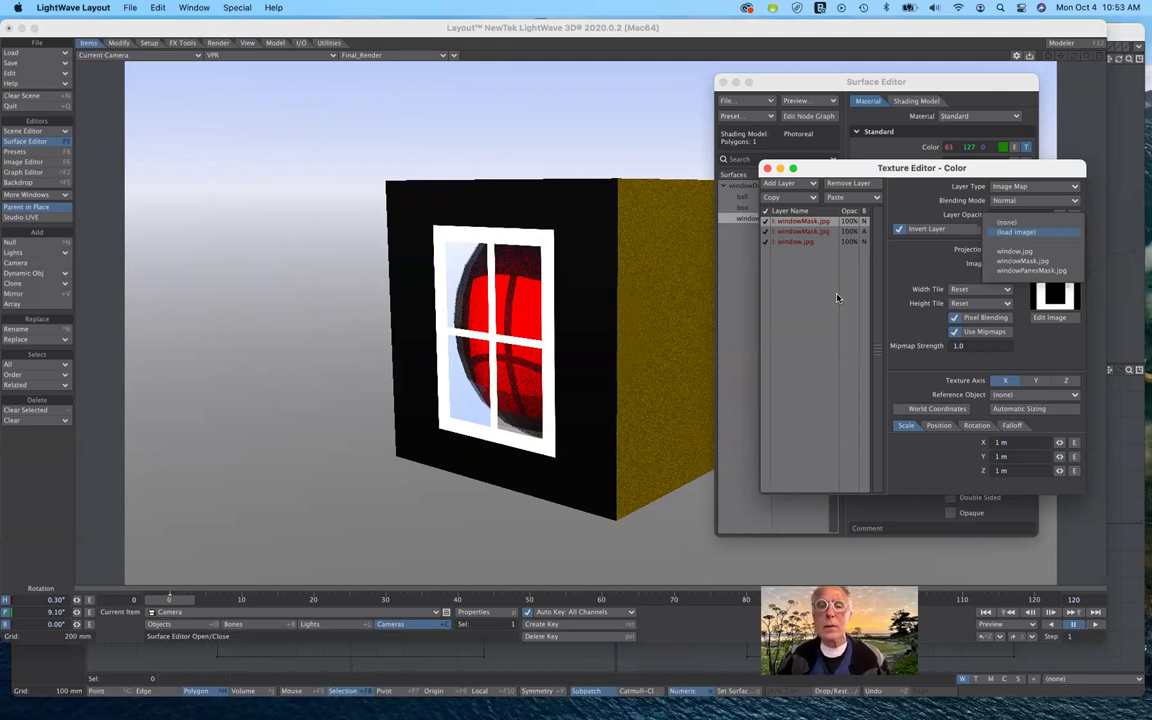
click(400, 316)
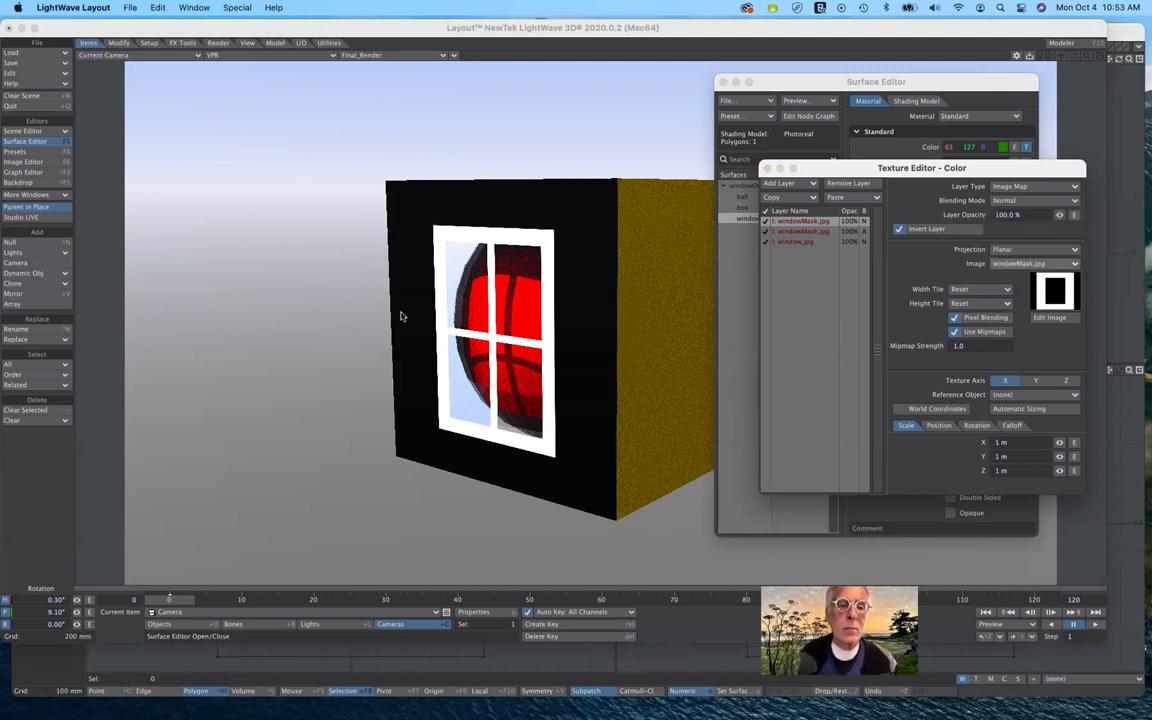
scroll(368, 421, down, 1)
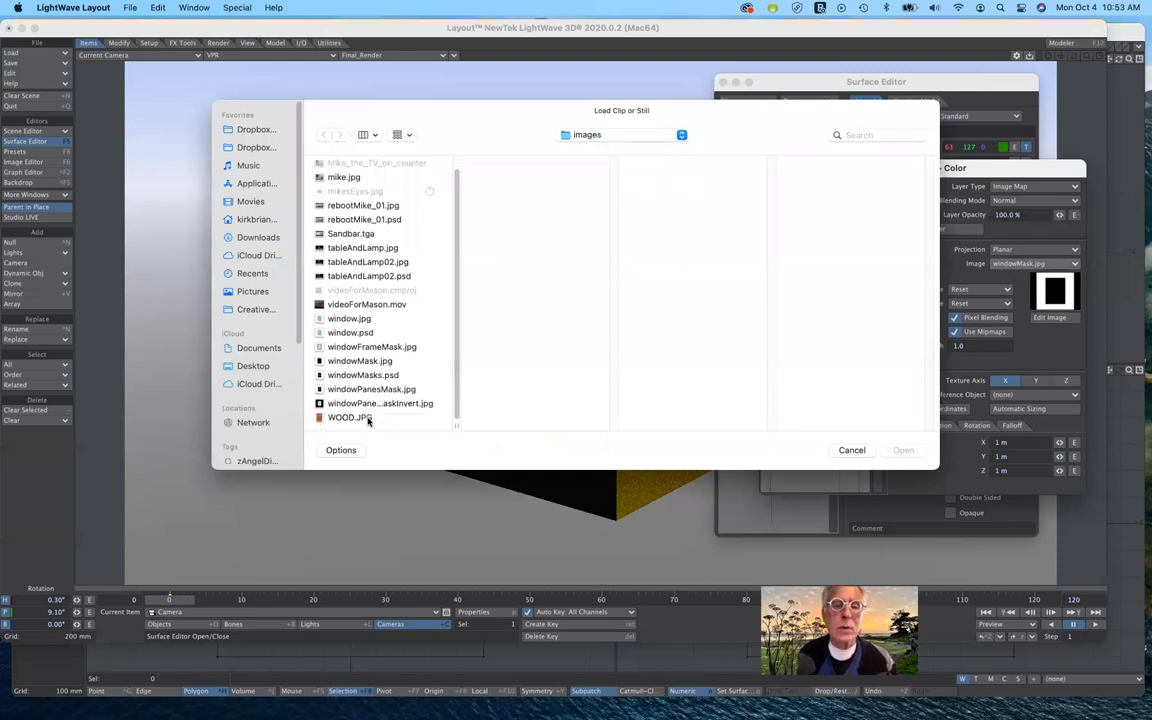
click(352, 417)
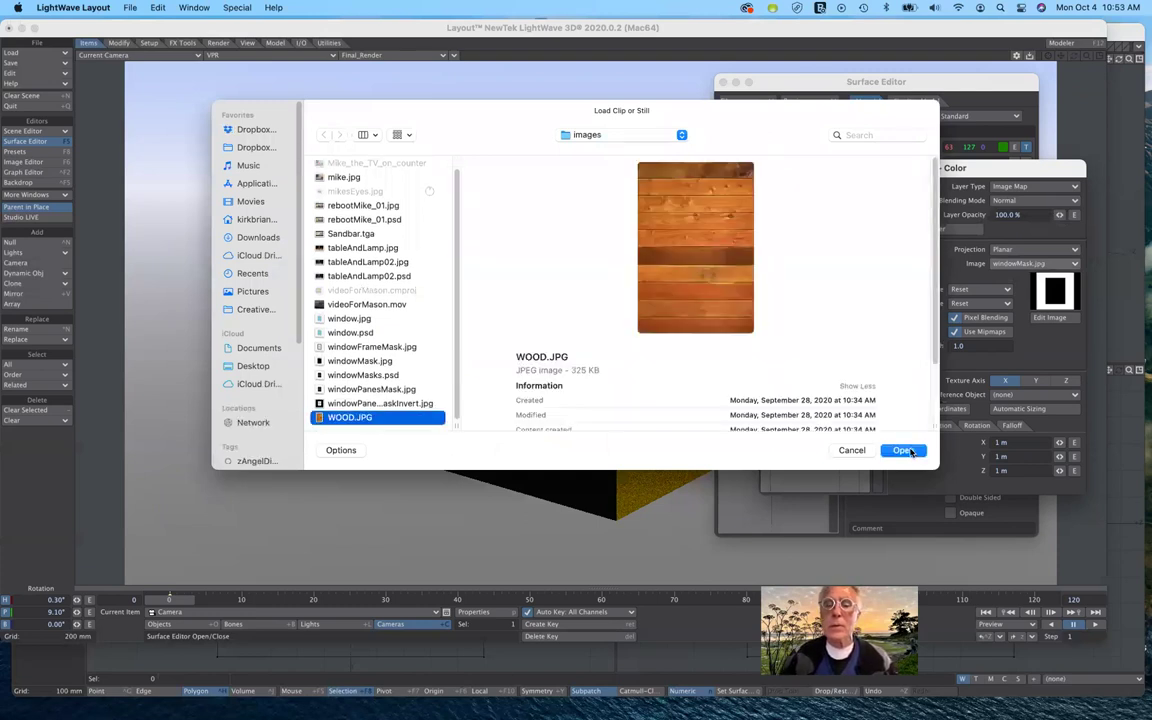
click(910, 452)
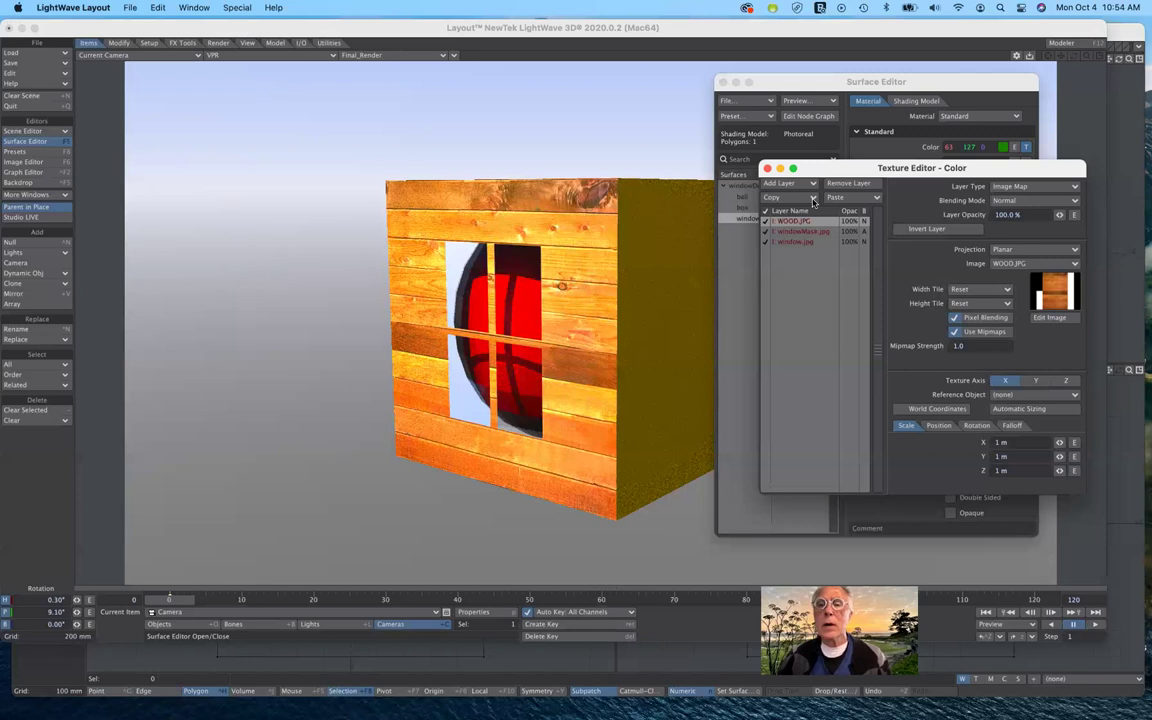
- Duplicate the WOOD.JPG layer in the color texture and set the upper copy's blending mode to Alpha
click(812, 199)
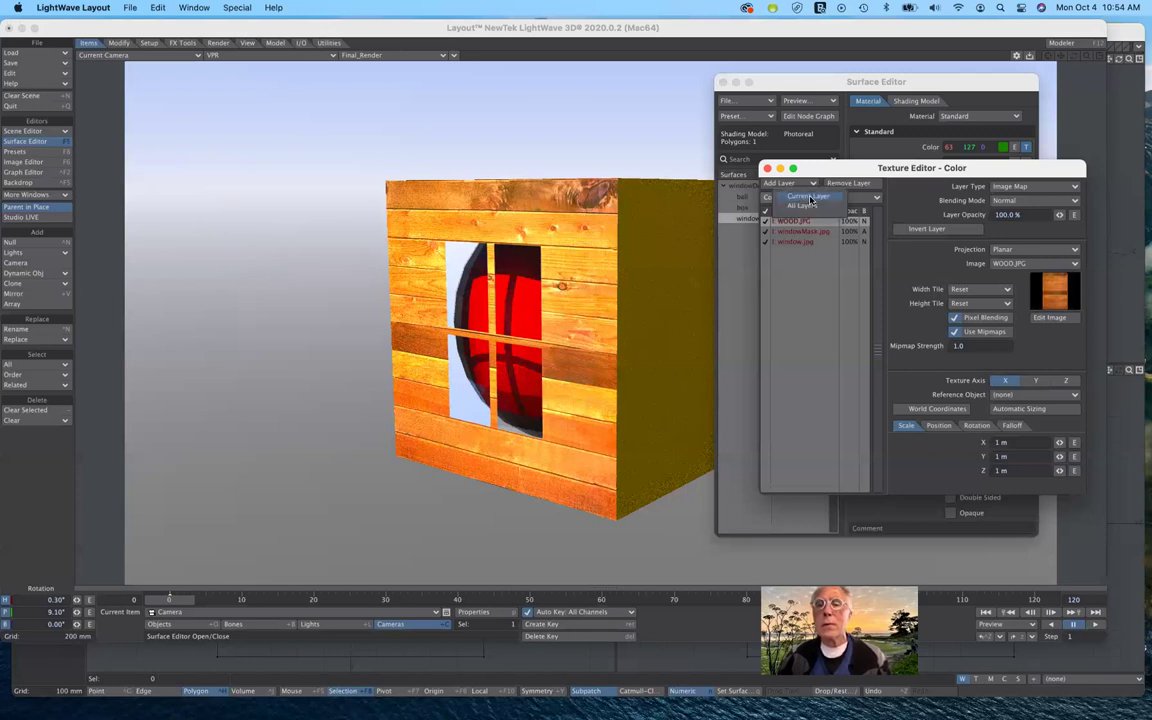
click(810, 198)
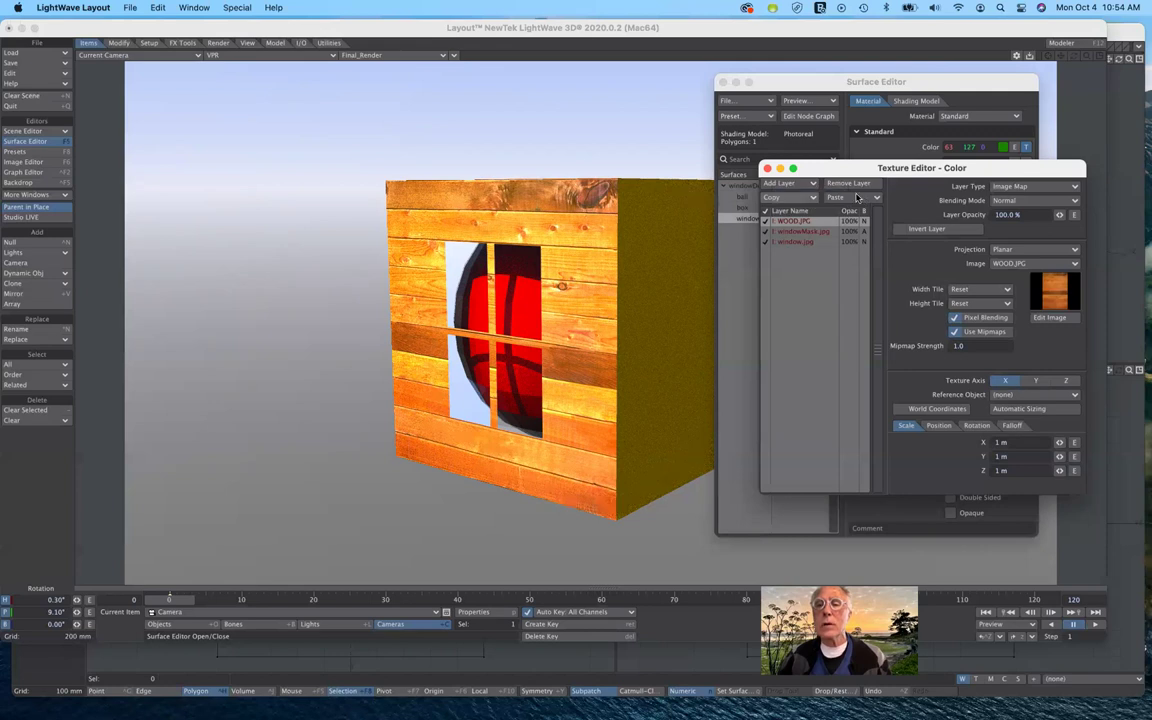
click(857, 197)
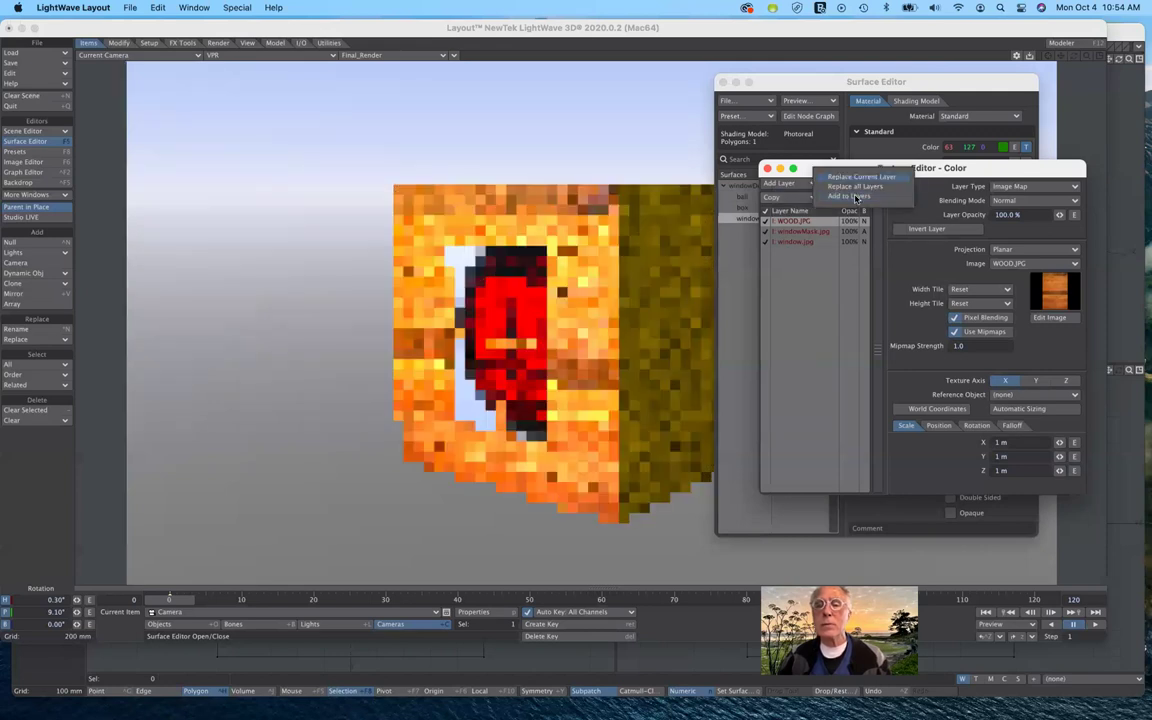
click(849, 195)
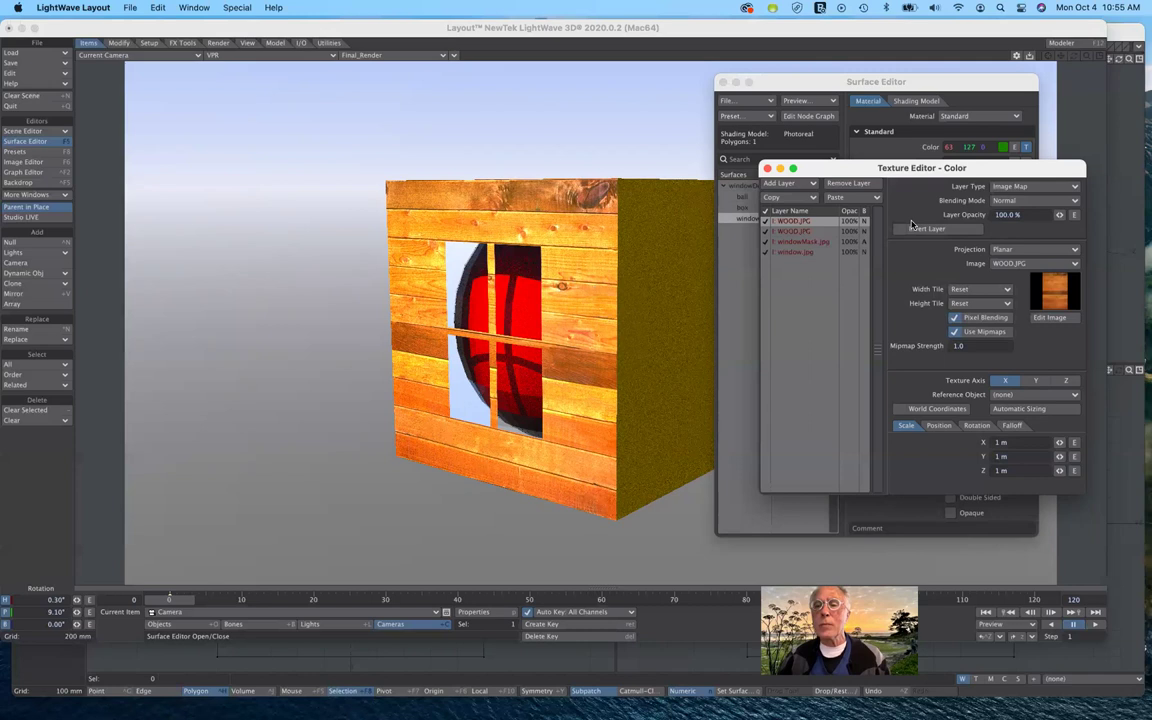
click(1025, 200)
click(998, 255)
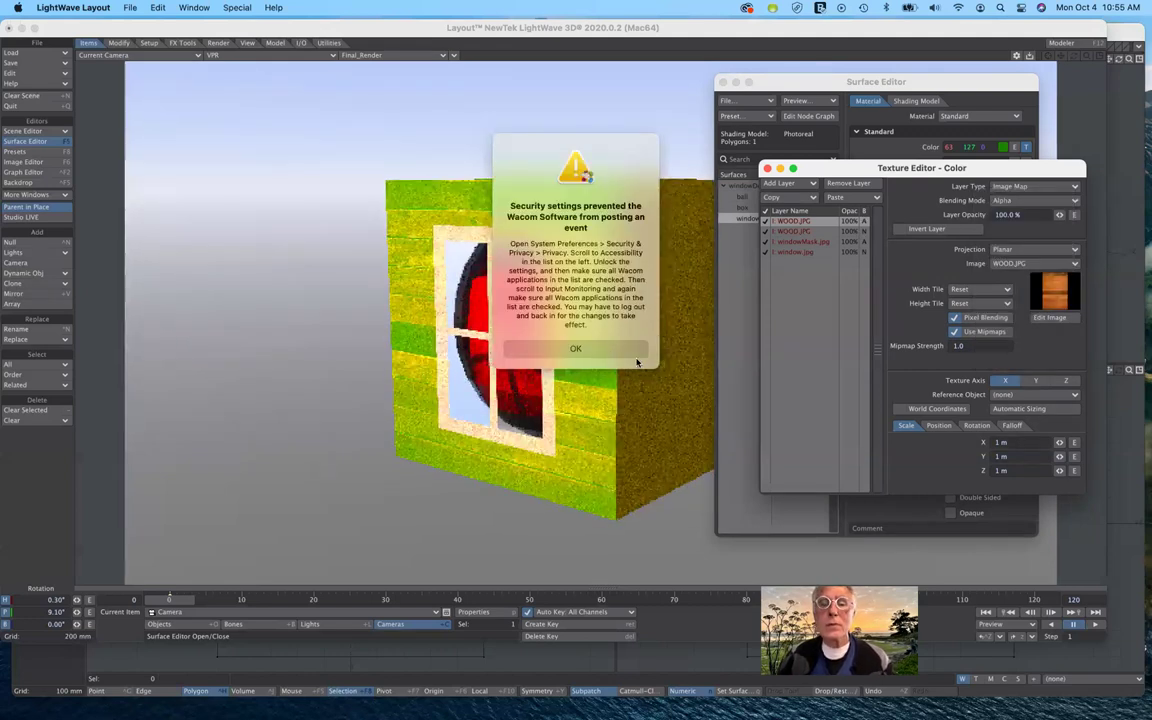
- Dismiss the Wacom security warning and set the top color layer's image to windowMask.jpg
click(577, 350)
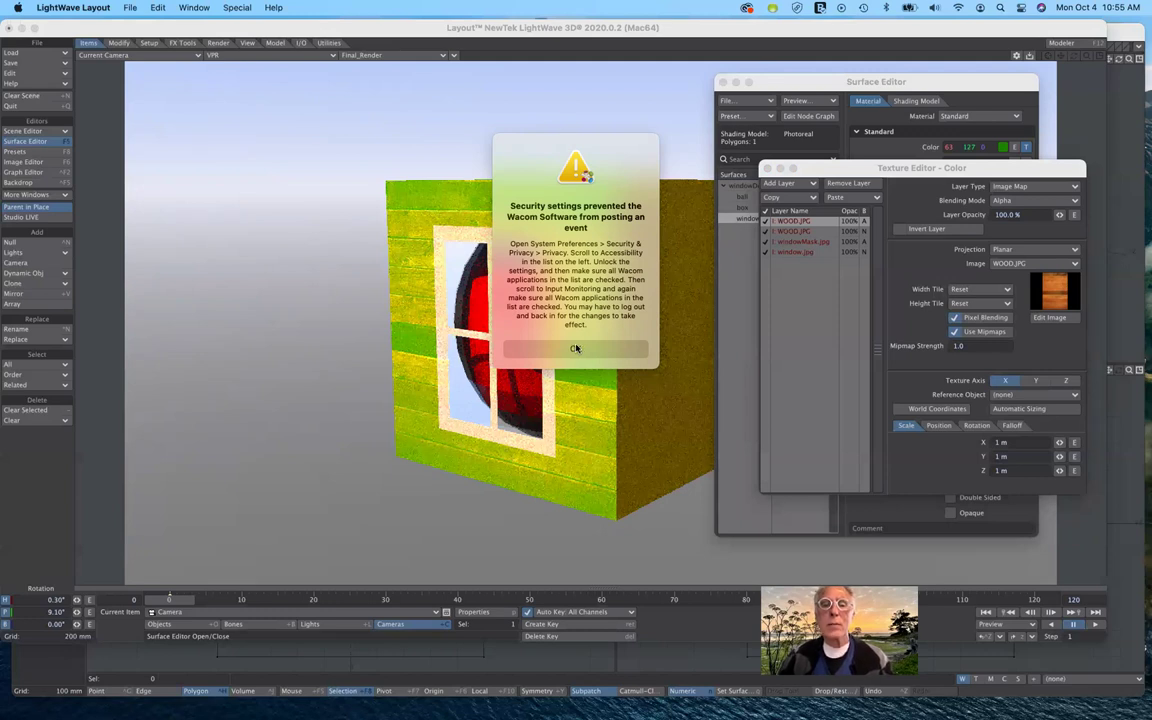
click(576, 348)
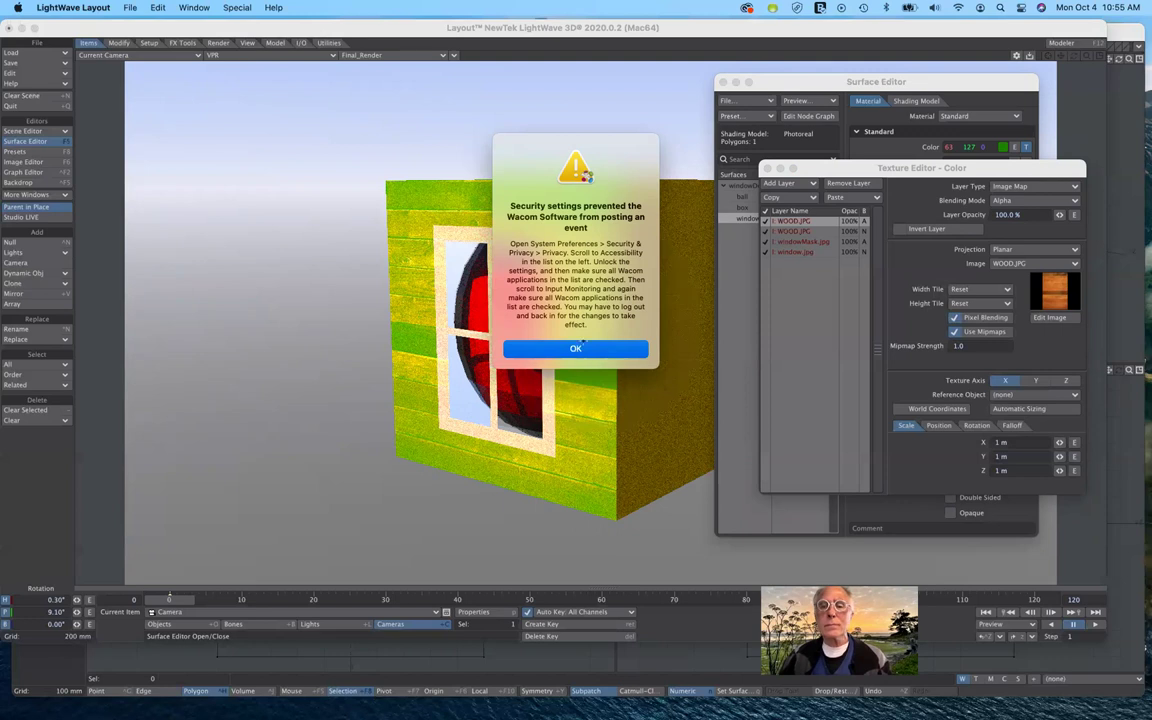
click(576, 348)
click(640, 254)
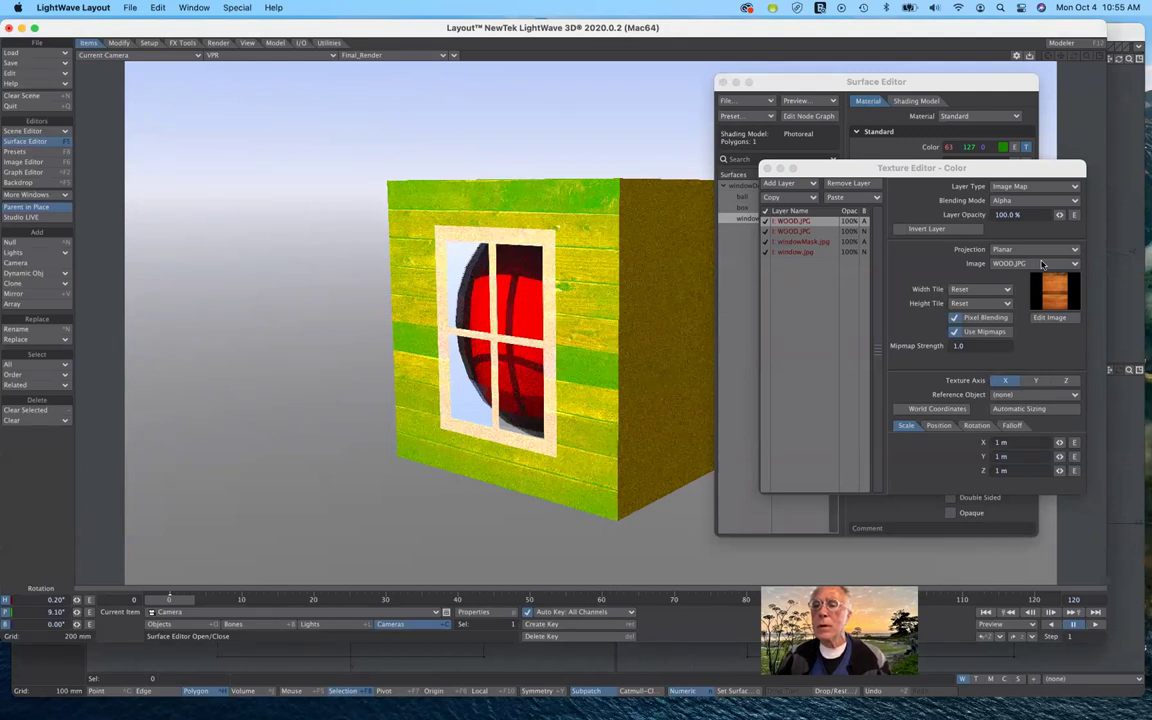
click(1042, 264)
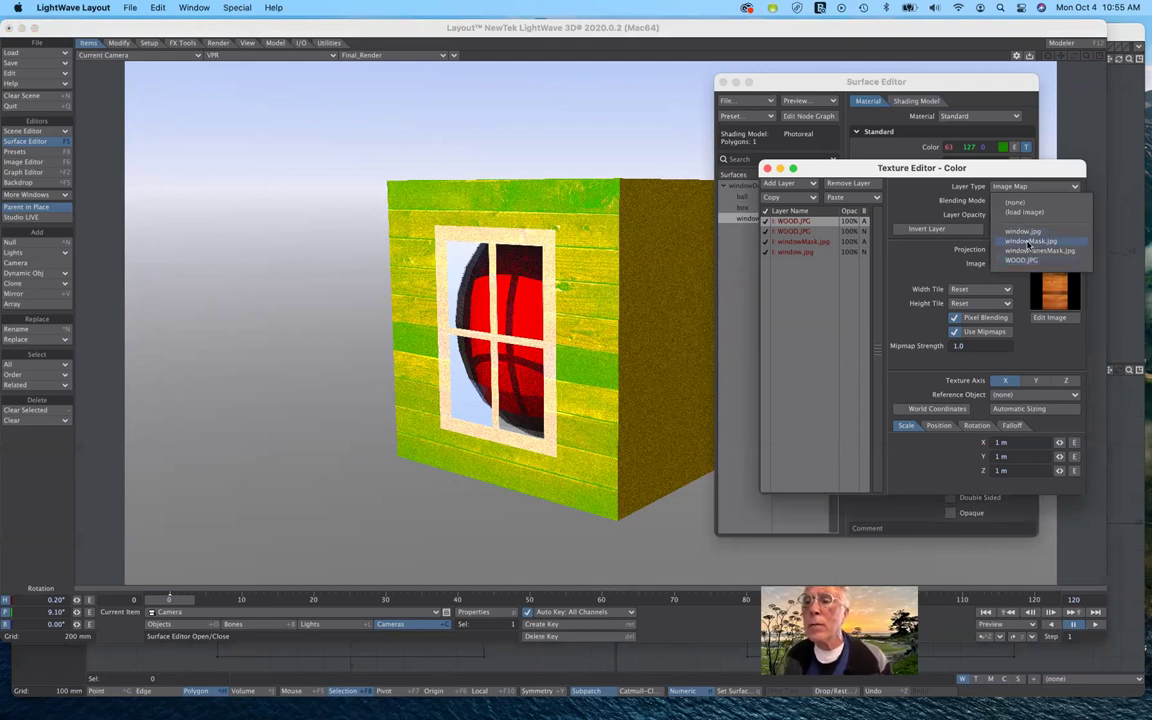
click(1028, 243)
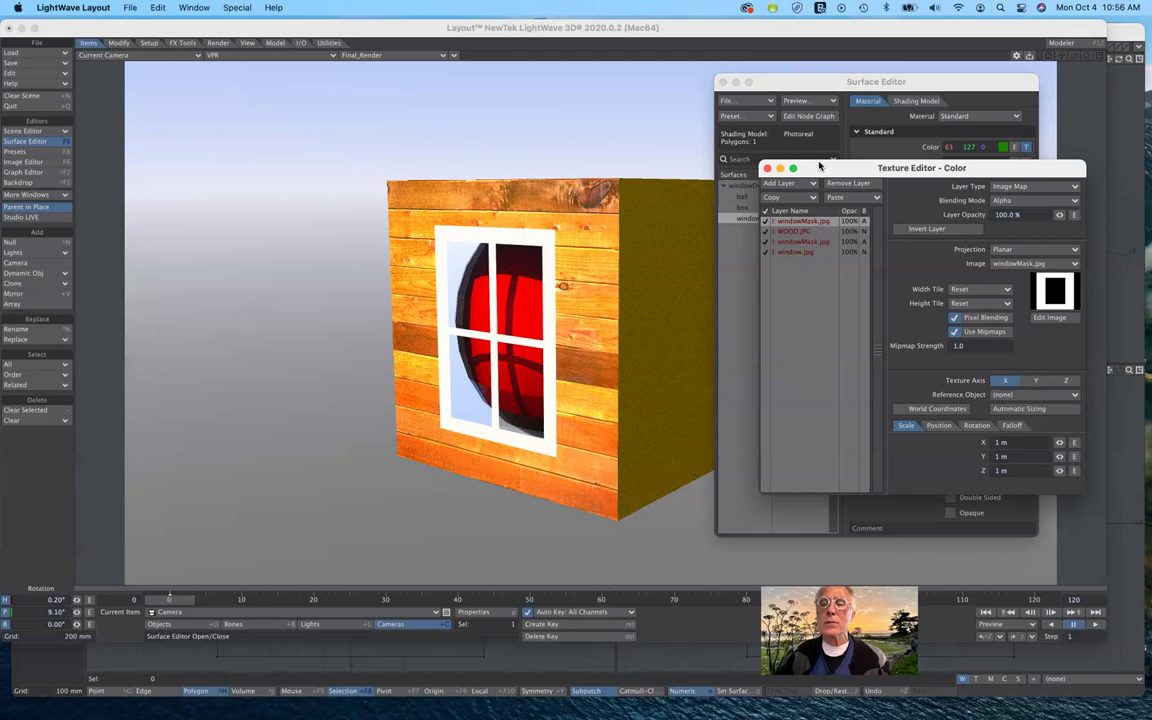
- Open the box surface's color texture and set its image map layer's projection to Cubic
drag(819, 166, 825, 165)
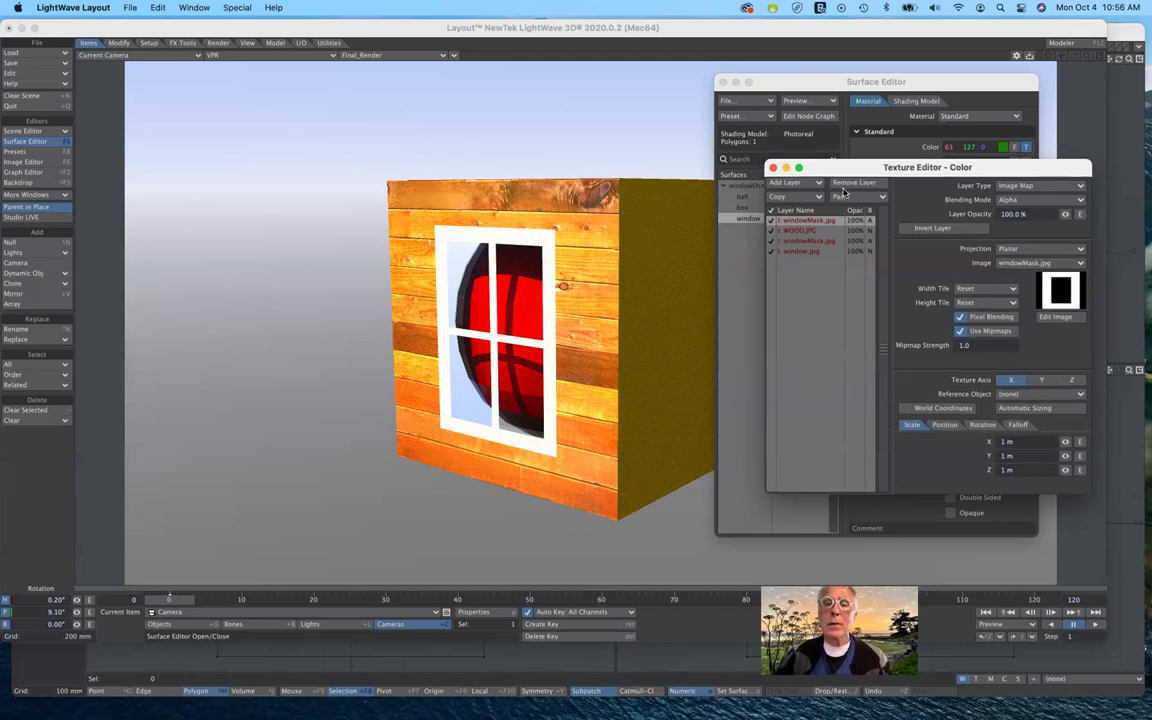
drag(831, 232, 777, 296)
drag(770, 231, 787, 326)
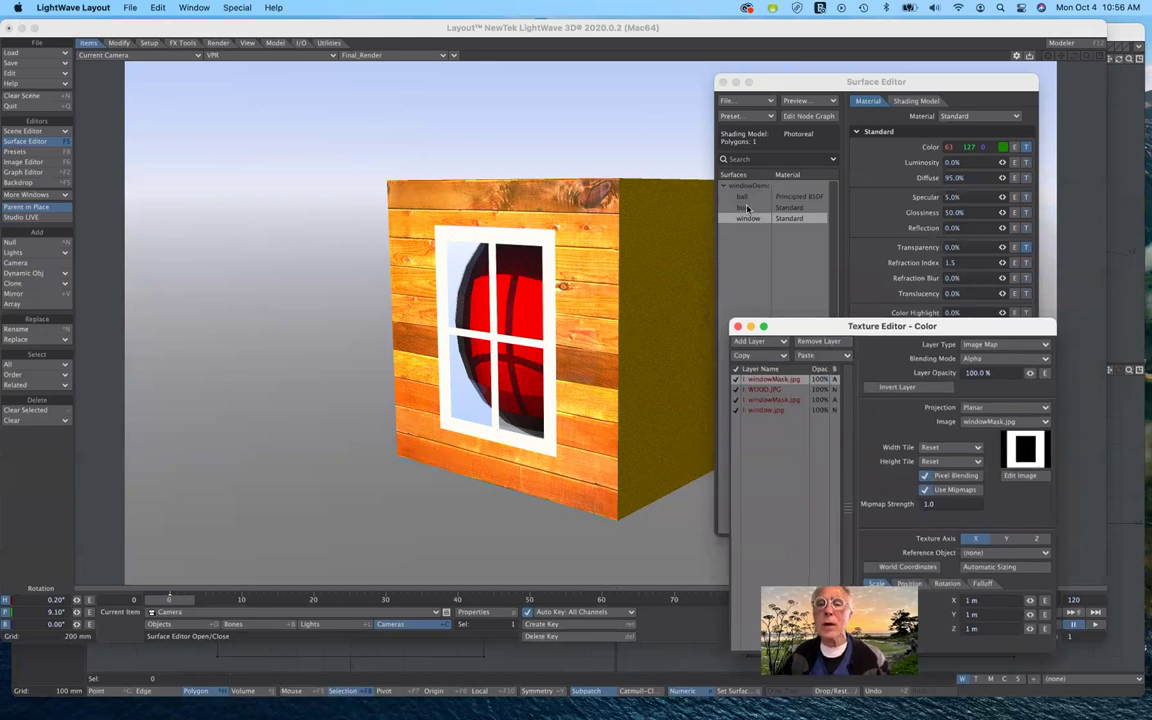
drag(784, 326, 948, 324)
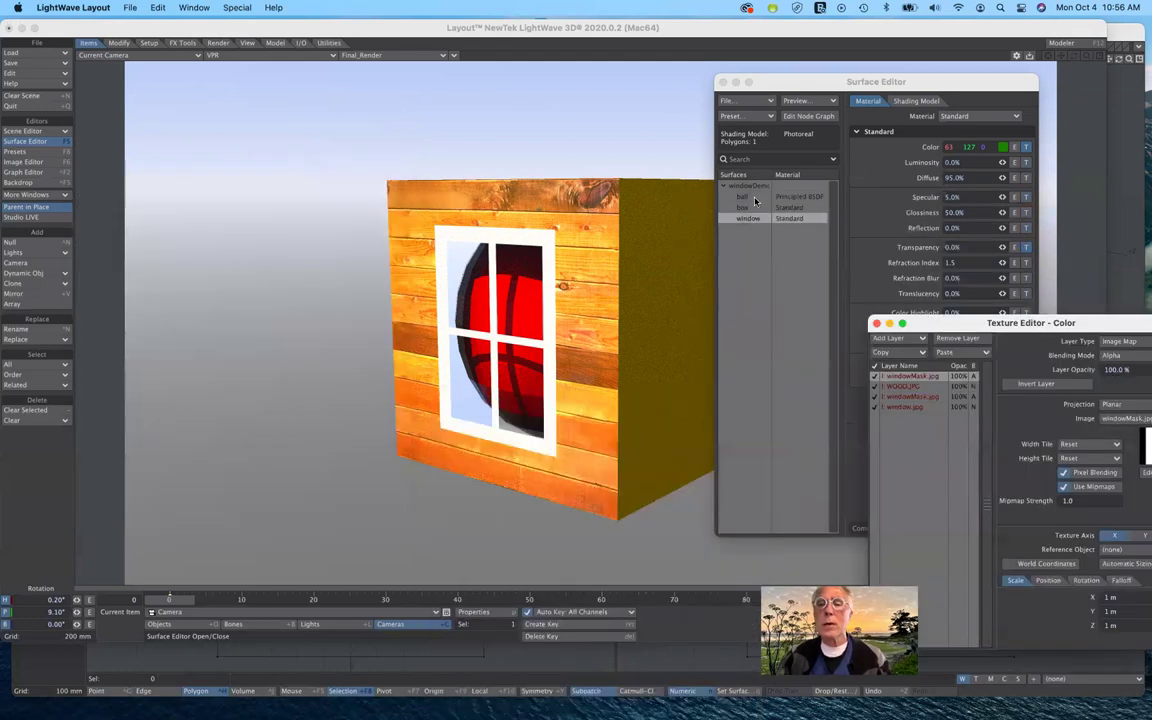
click(759, 210)
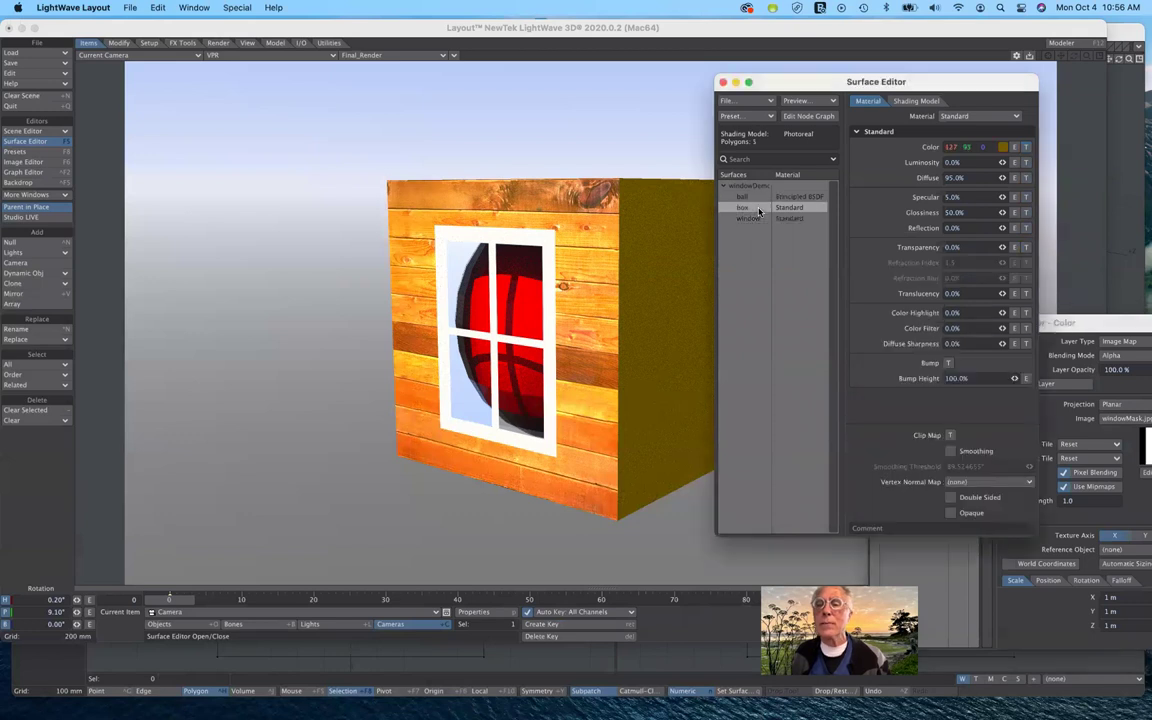
click(1027, 147)
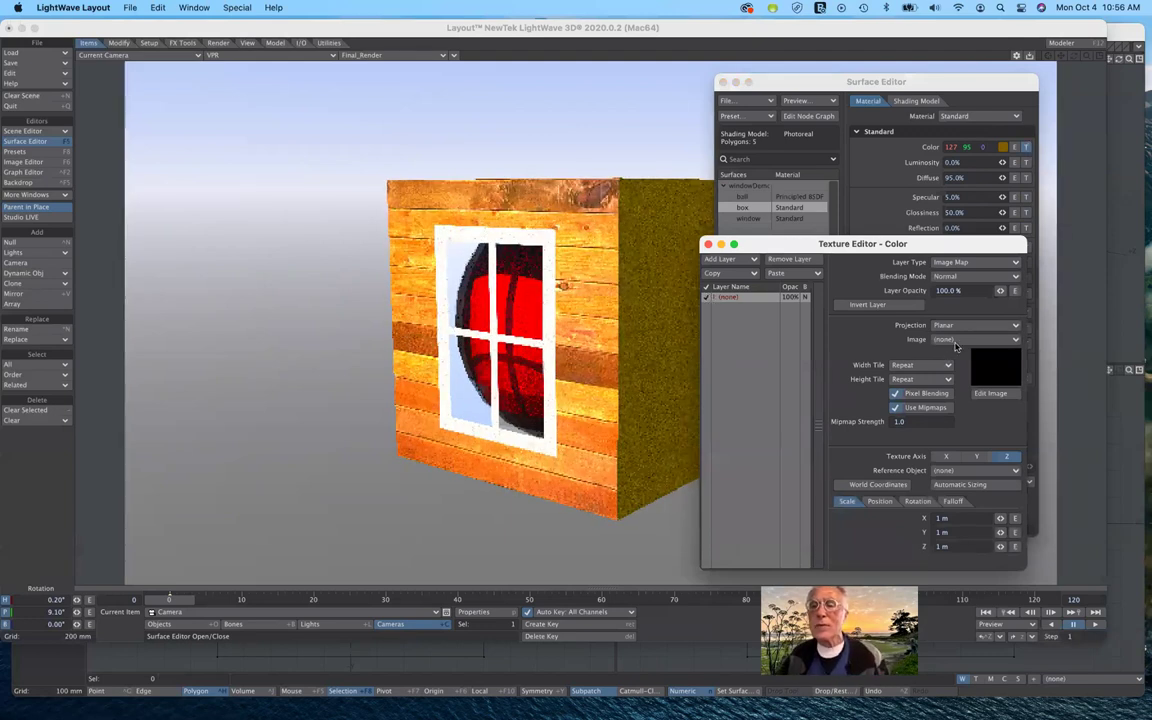
click(963, 327)
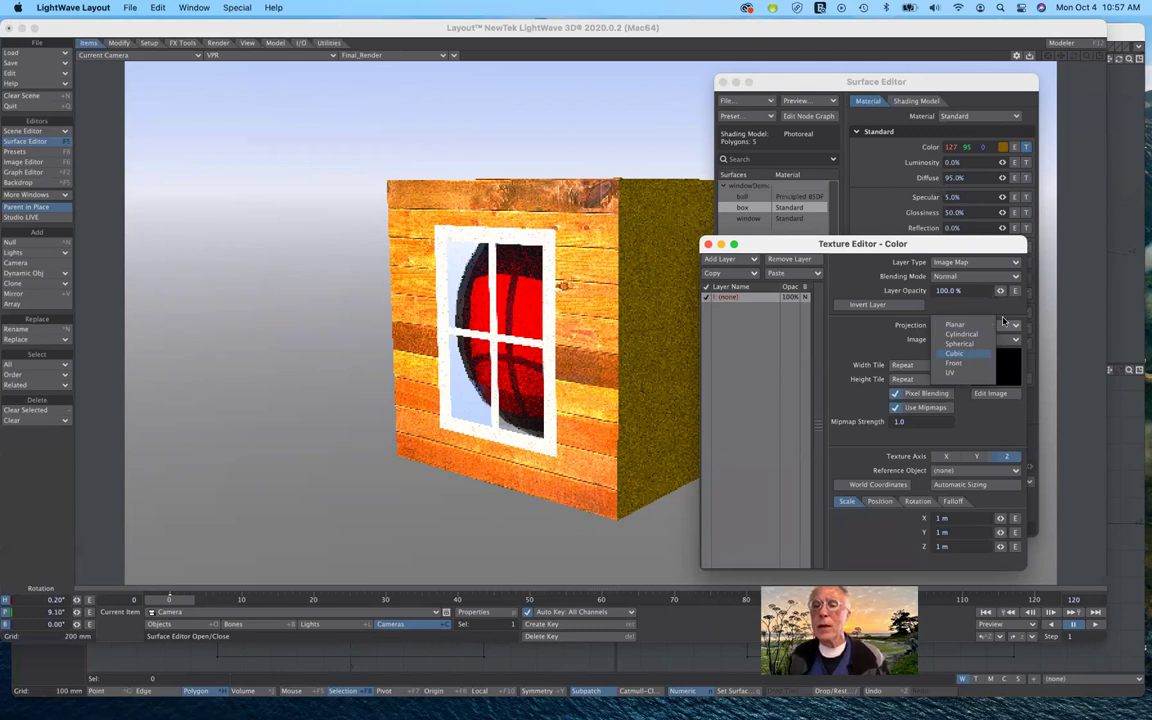
click(967, 355)
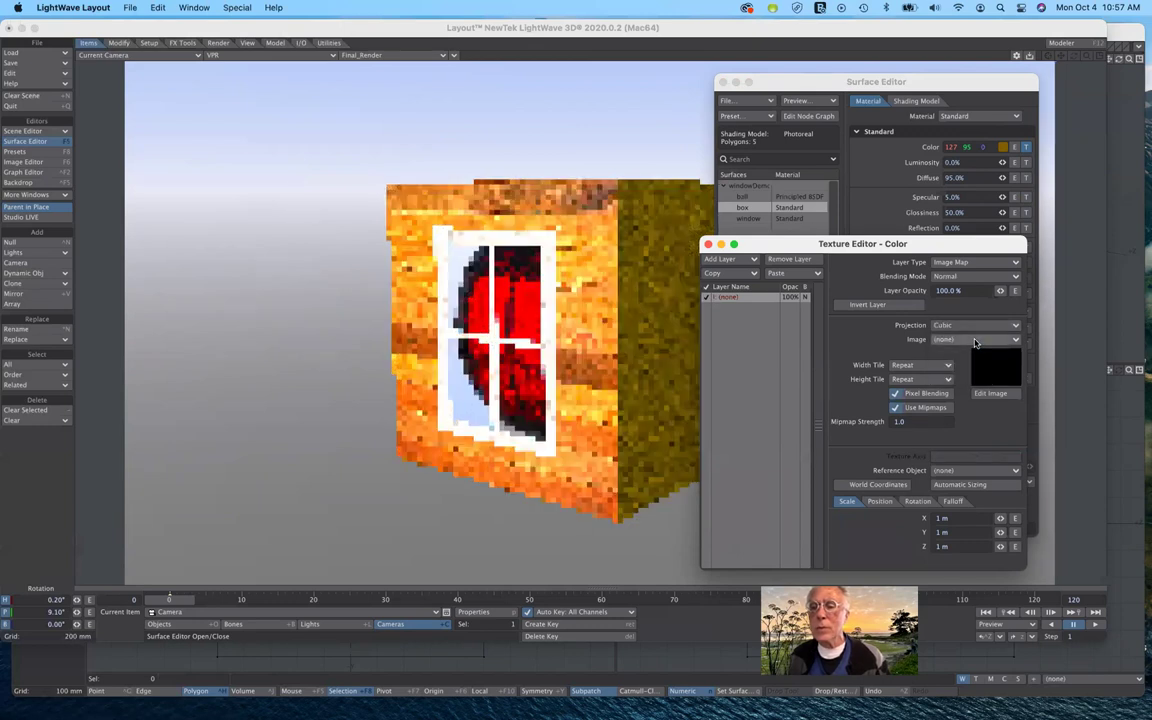
- Assign WOOD.JPG as the box color layer's image and close the Texture Editor and Surface Editor
click(976, 341)
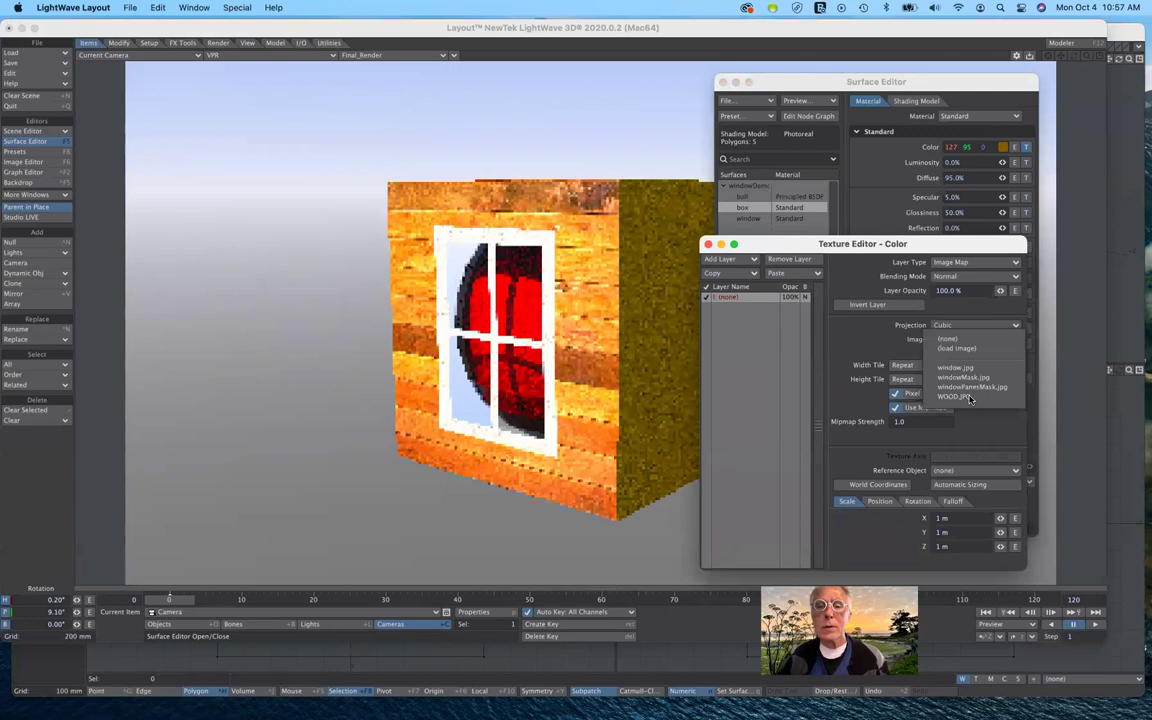
click(966, 397)
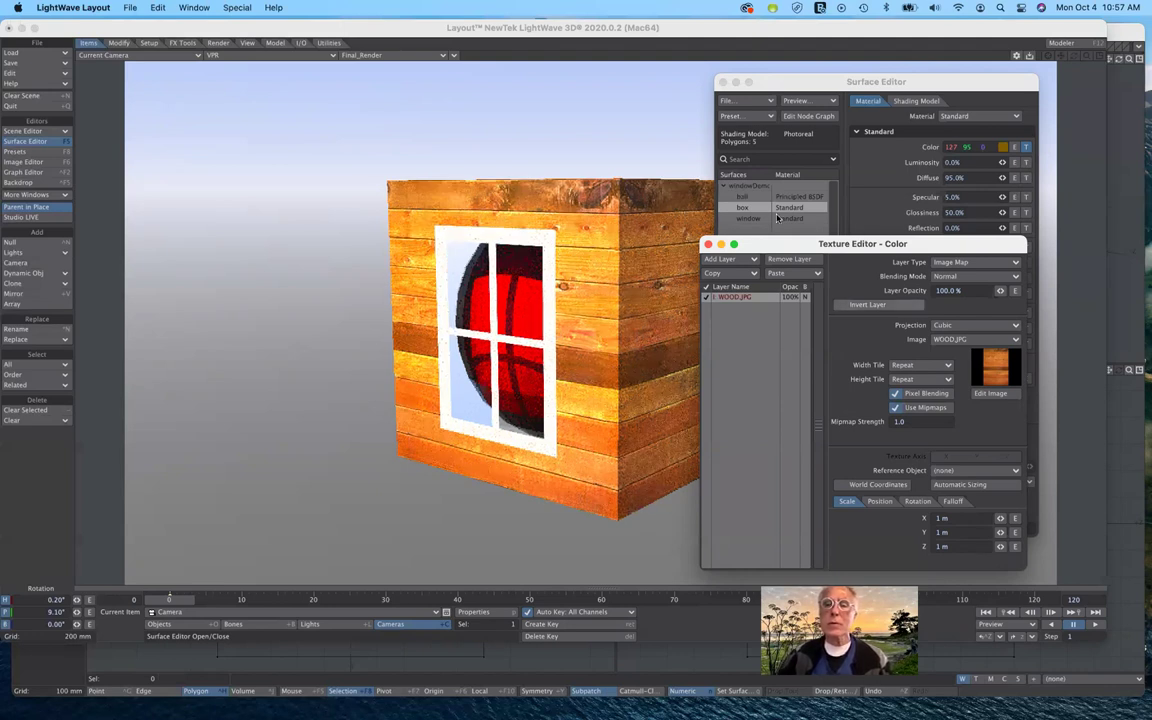
drag(709, 246, 782, 217)
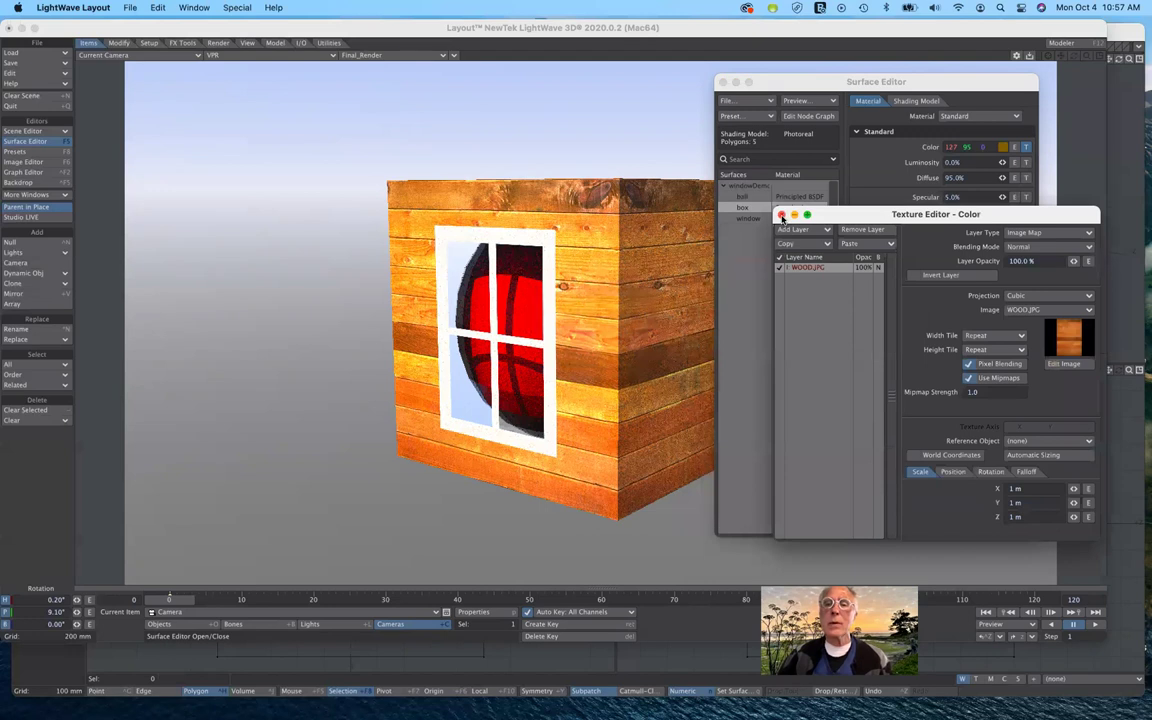
click(781, 215)
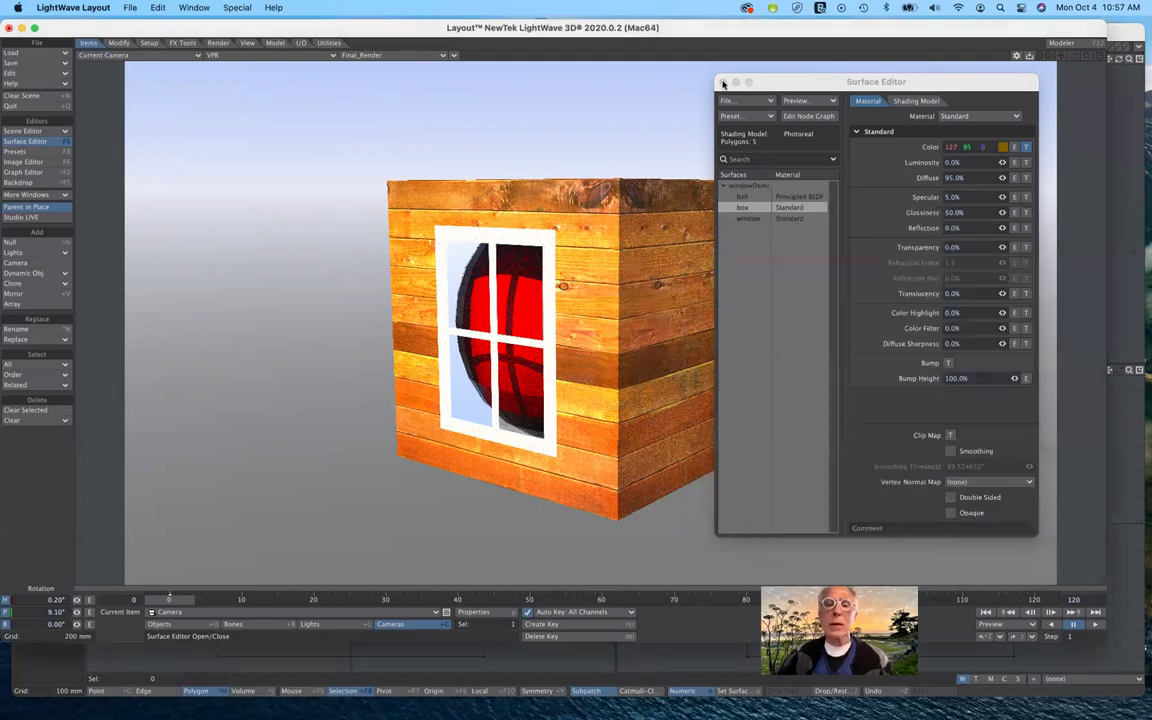
key(F5)
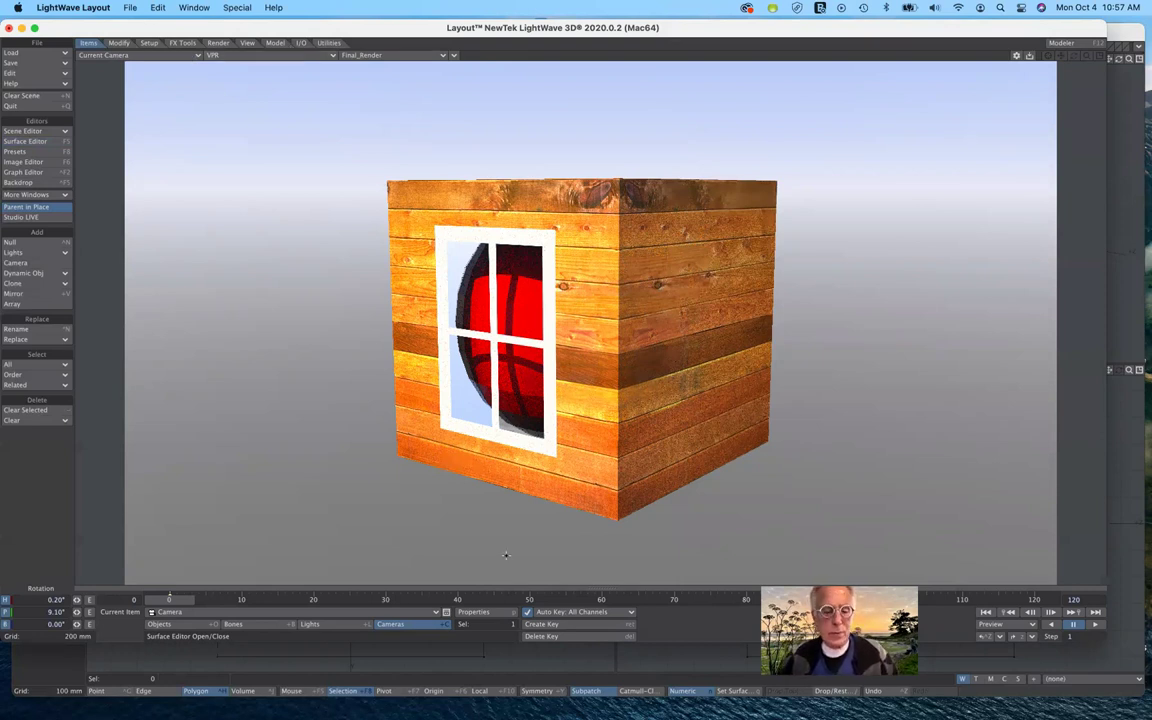
- Show the camera view as Shaded Solid, dismiss the Wacom warning and raise the camera to about 823 mm in Y
key(t)
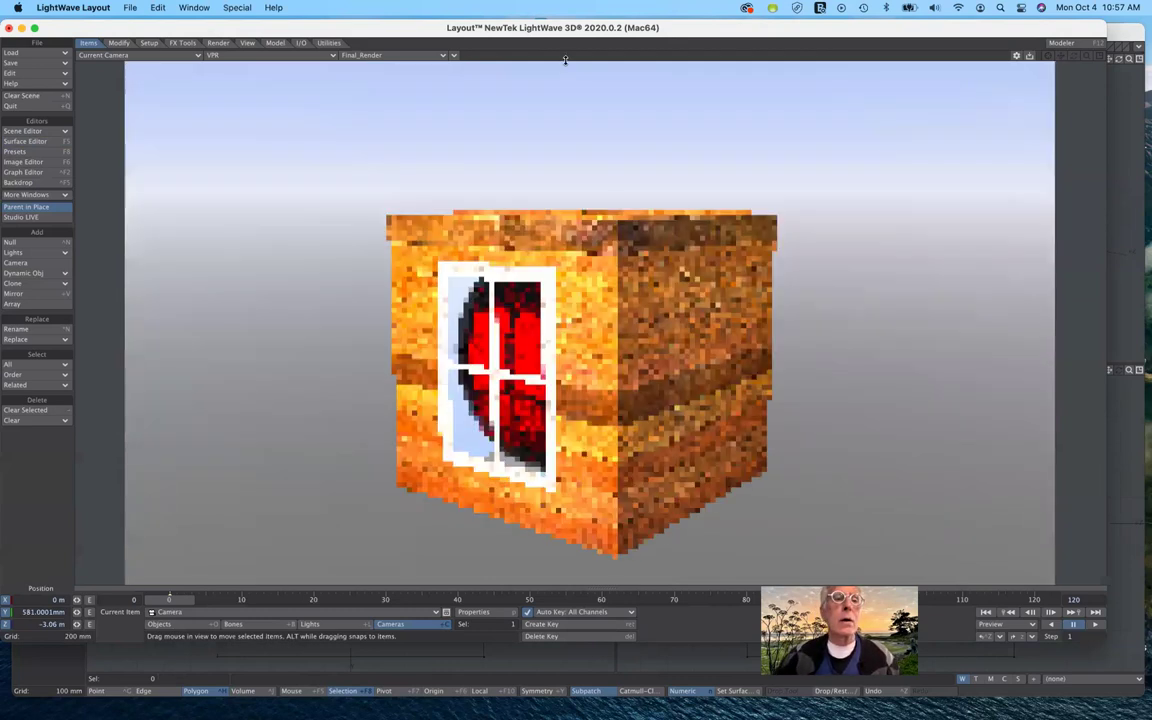
click(284, 56)
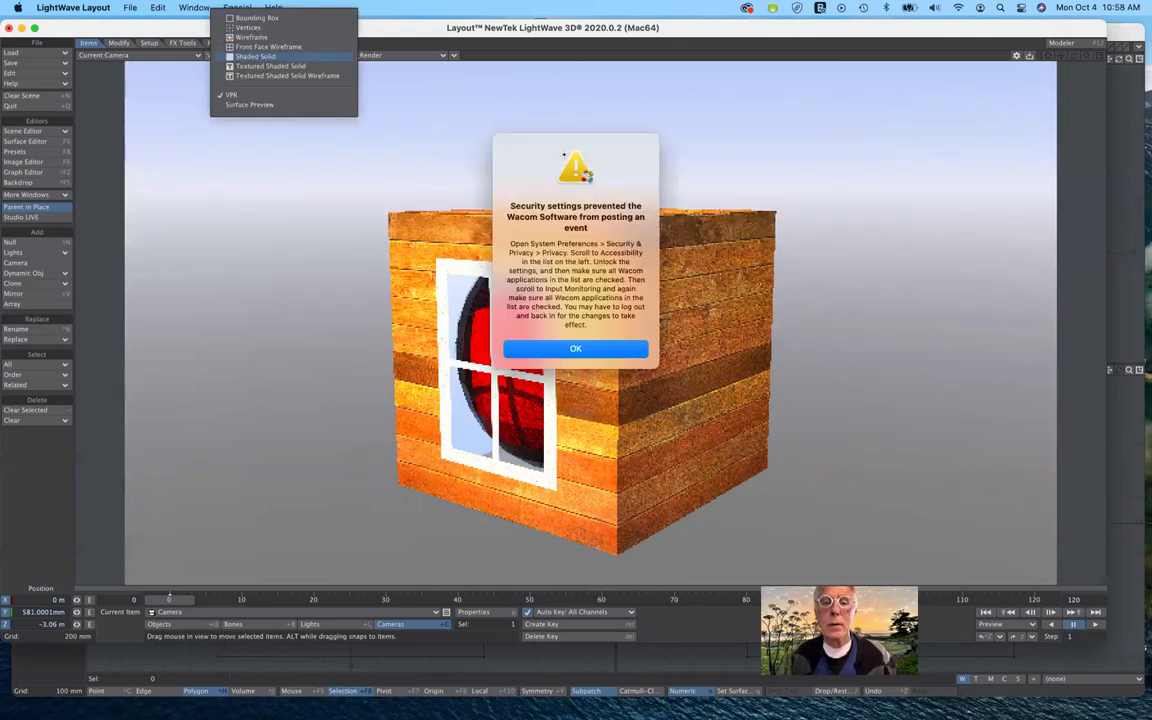
click(256, 56)
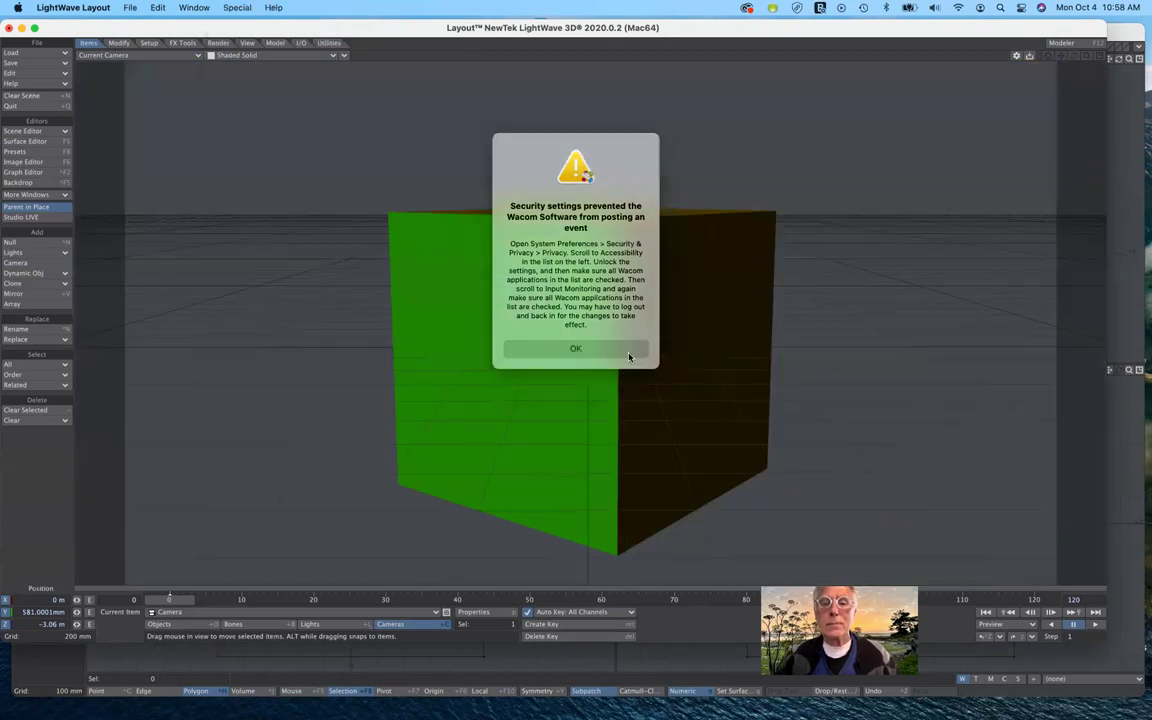
click(629, 352)
key(Return)
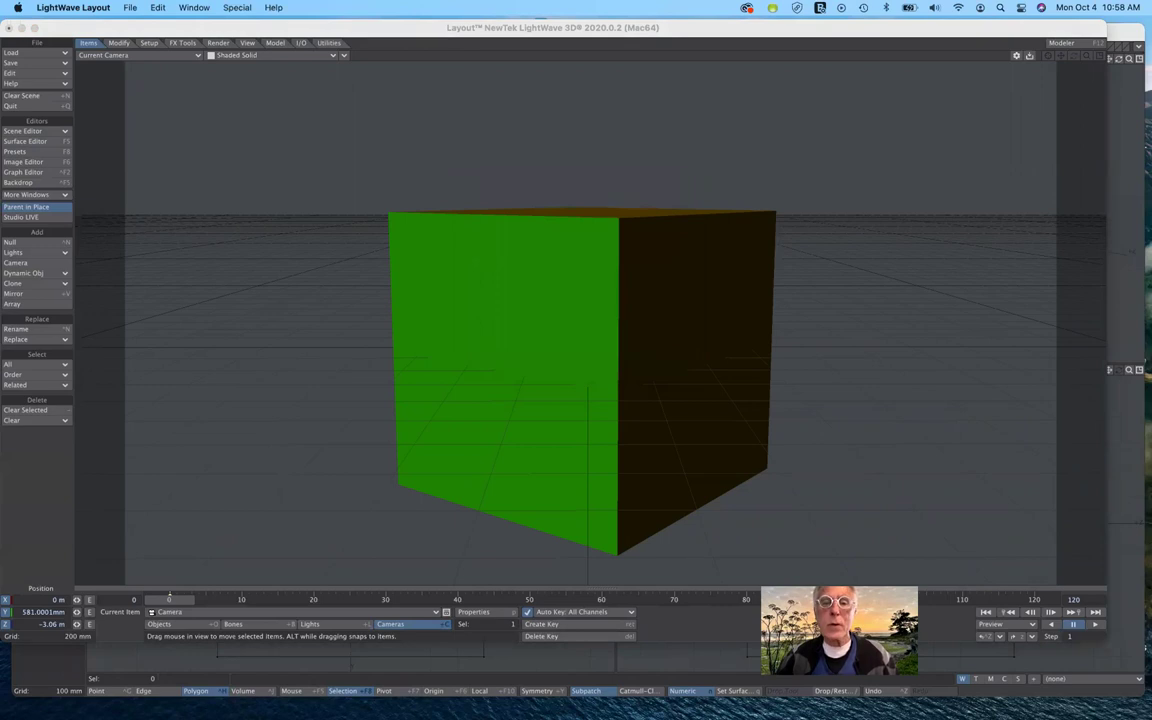
drag(600, 380, 687, 559)
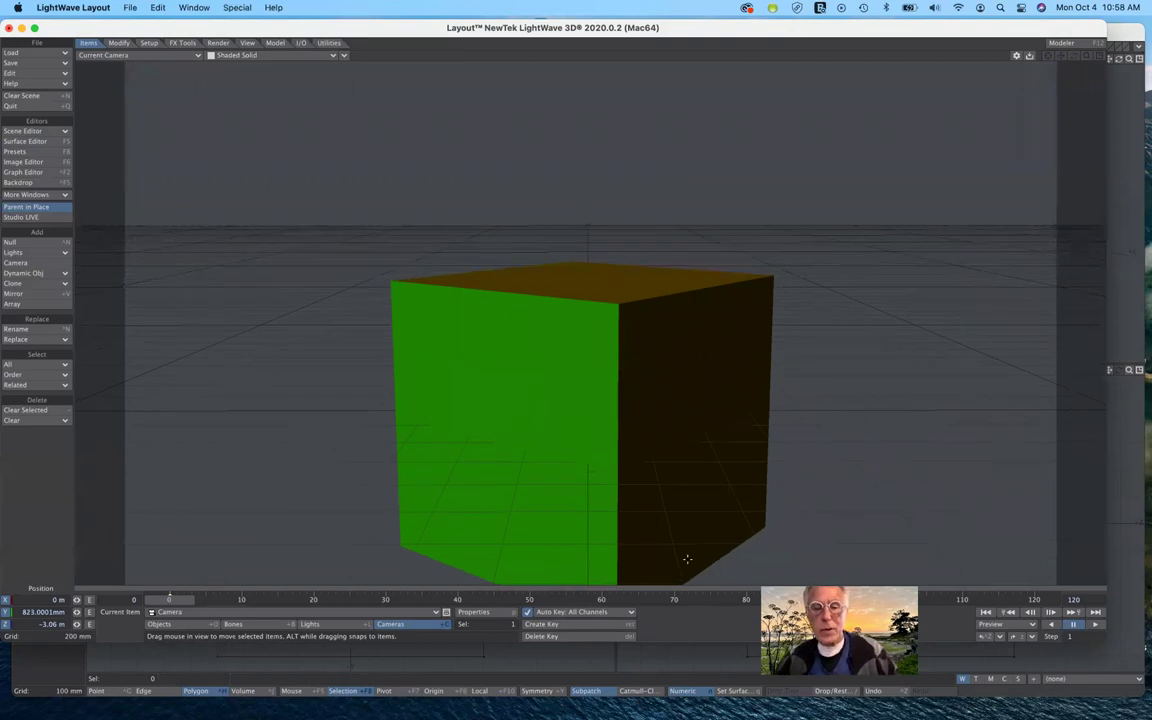
- Rotate the camera to about 1.10° heading and 14.60° pitch, and return the view to VPR
key(y)
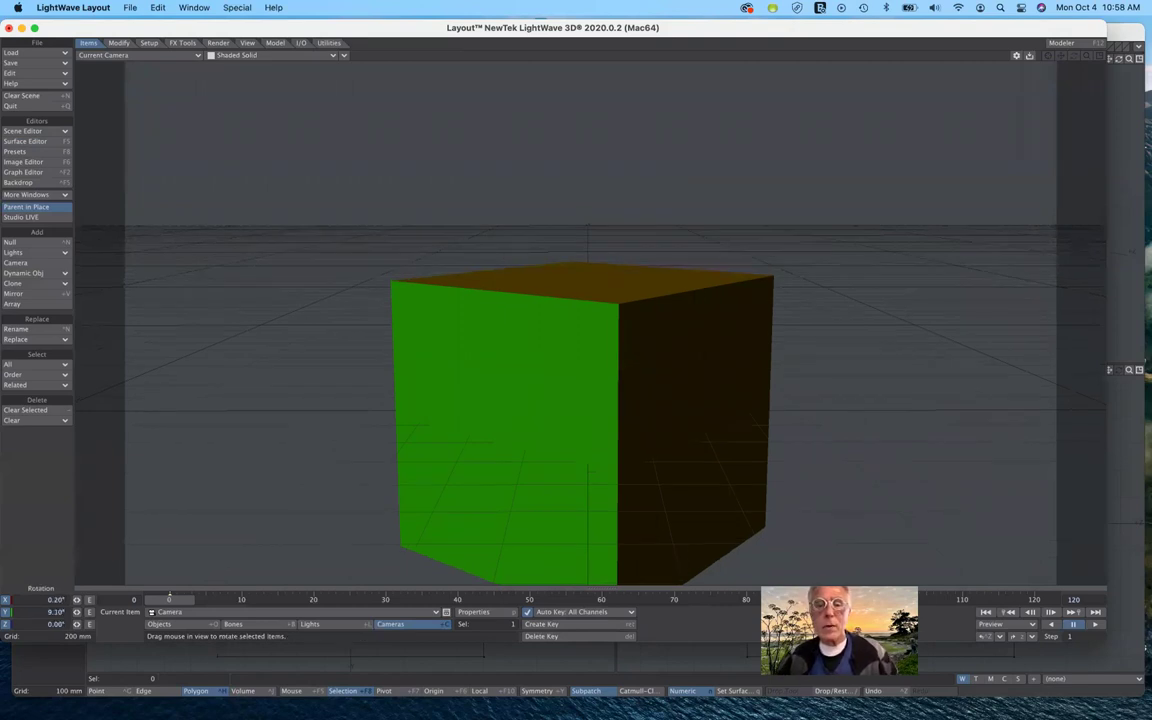
drag(687, 559, 746, 507)
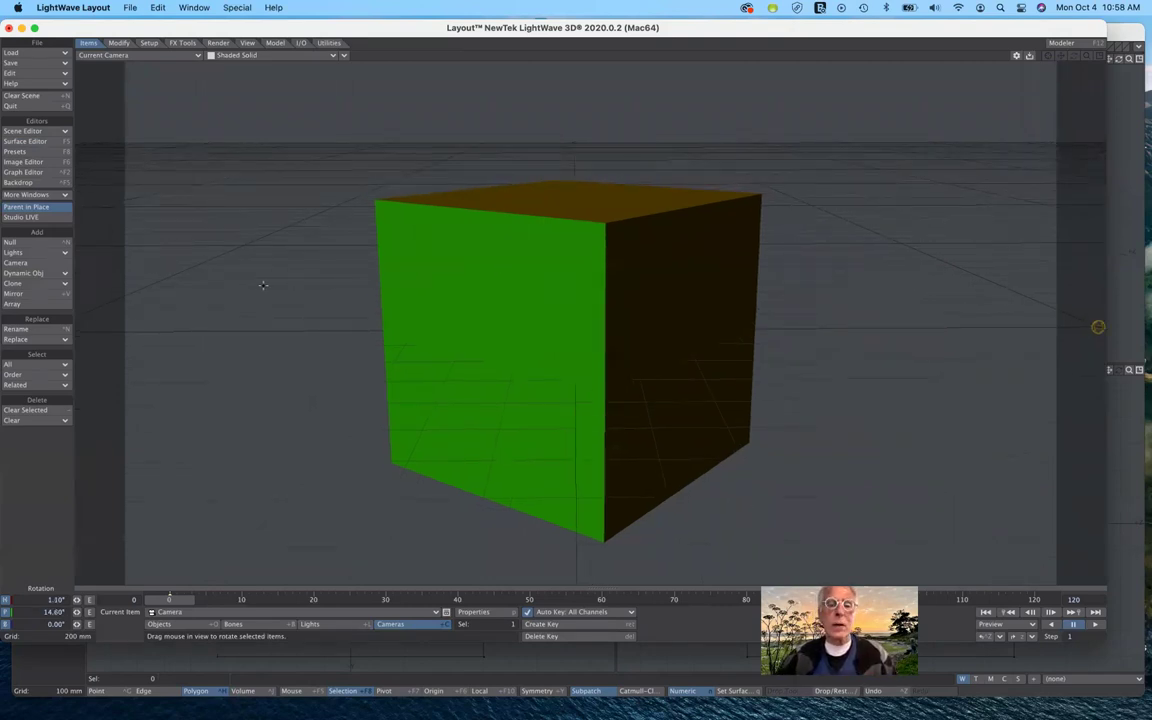
click(259, 55)
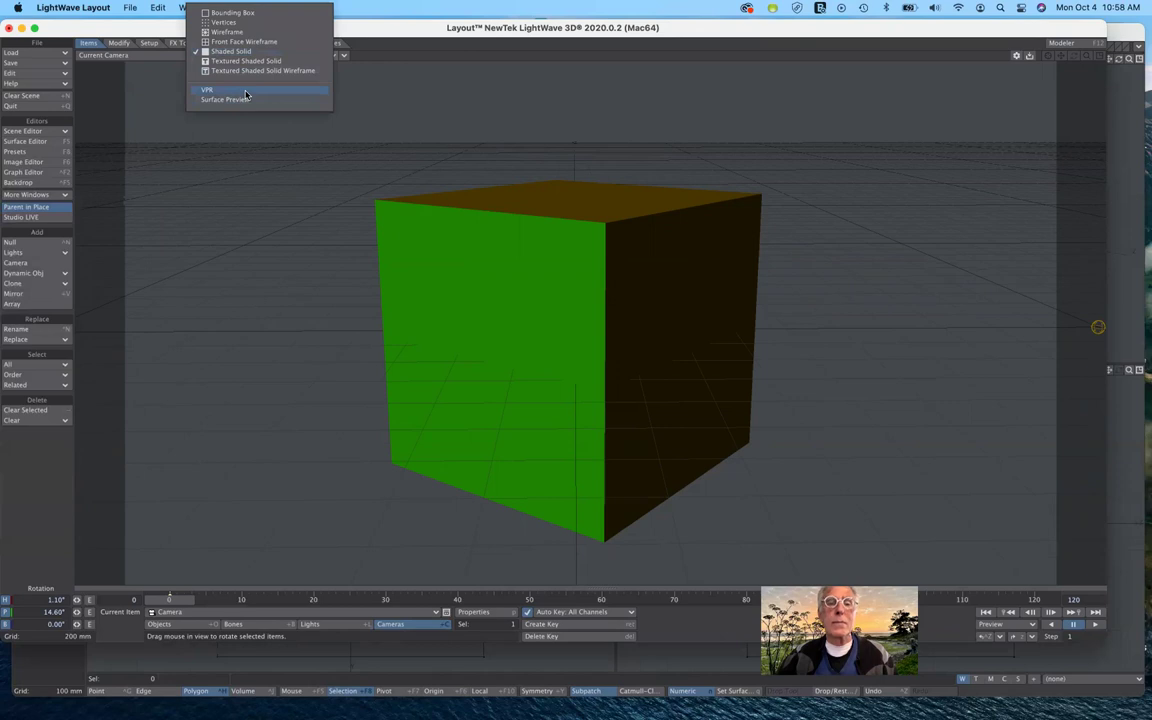
click(245, 92)
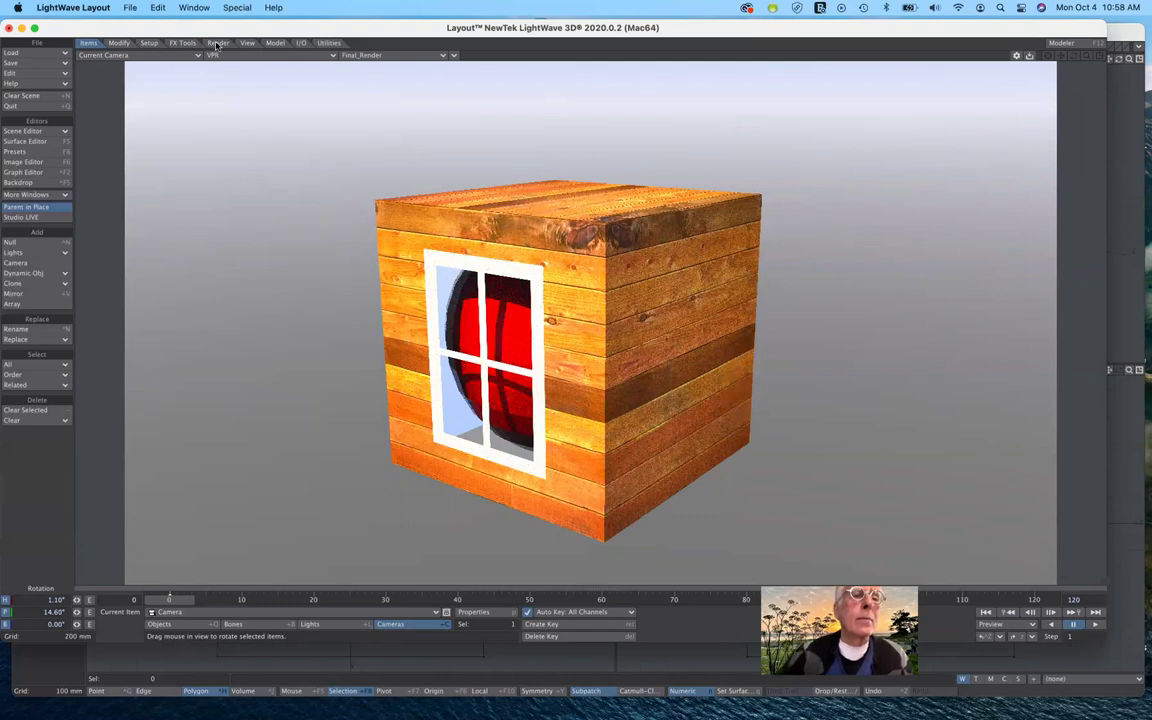
- Open the Effects backdrop settings and turn off the Backdrop environment
click(45, 185)
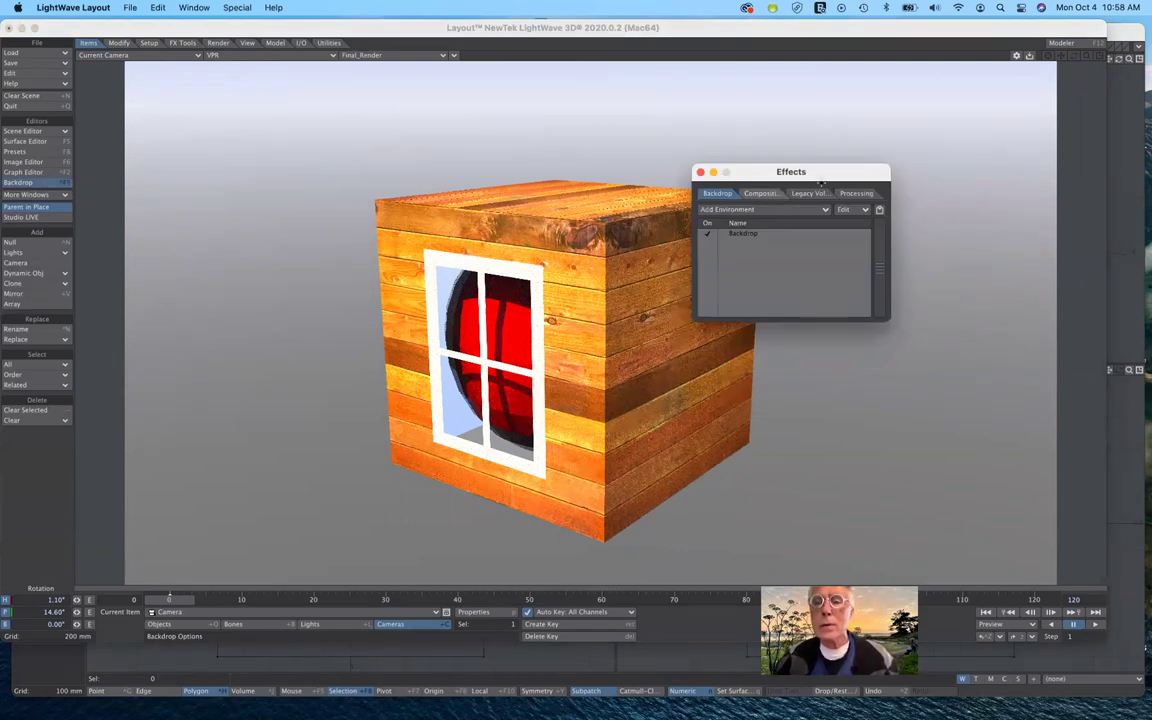
click(770, 195)
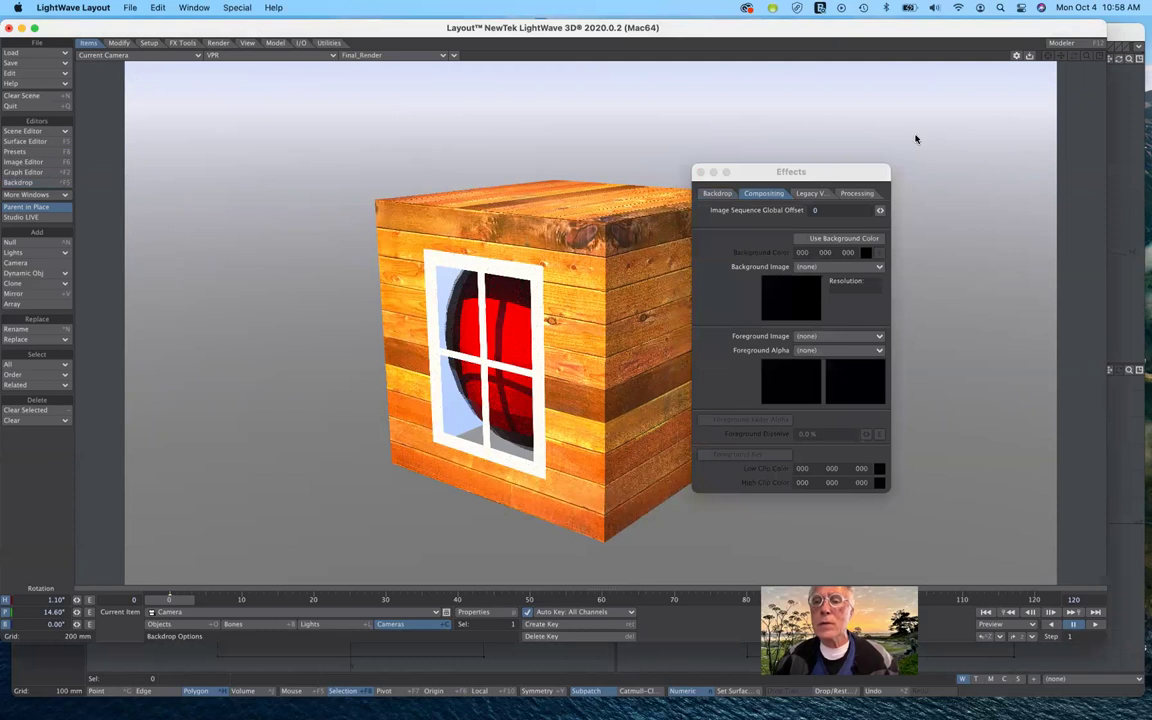
drag(820, 172, 899, 136)
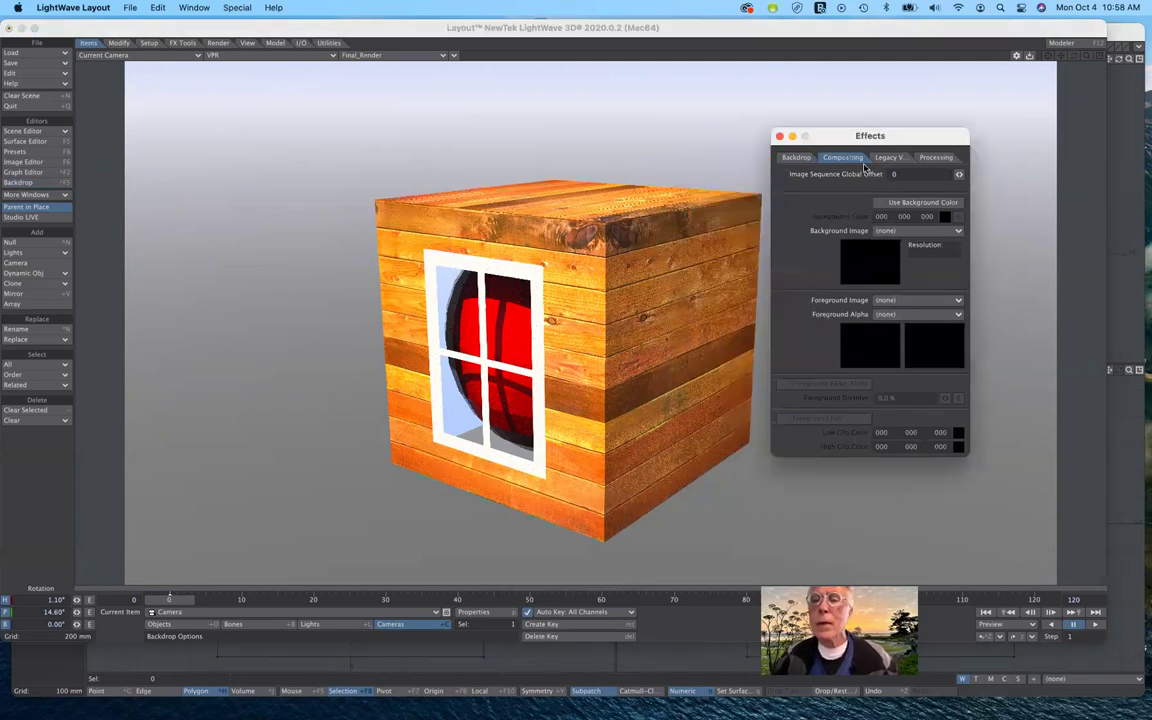
click(797, 157)
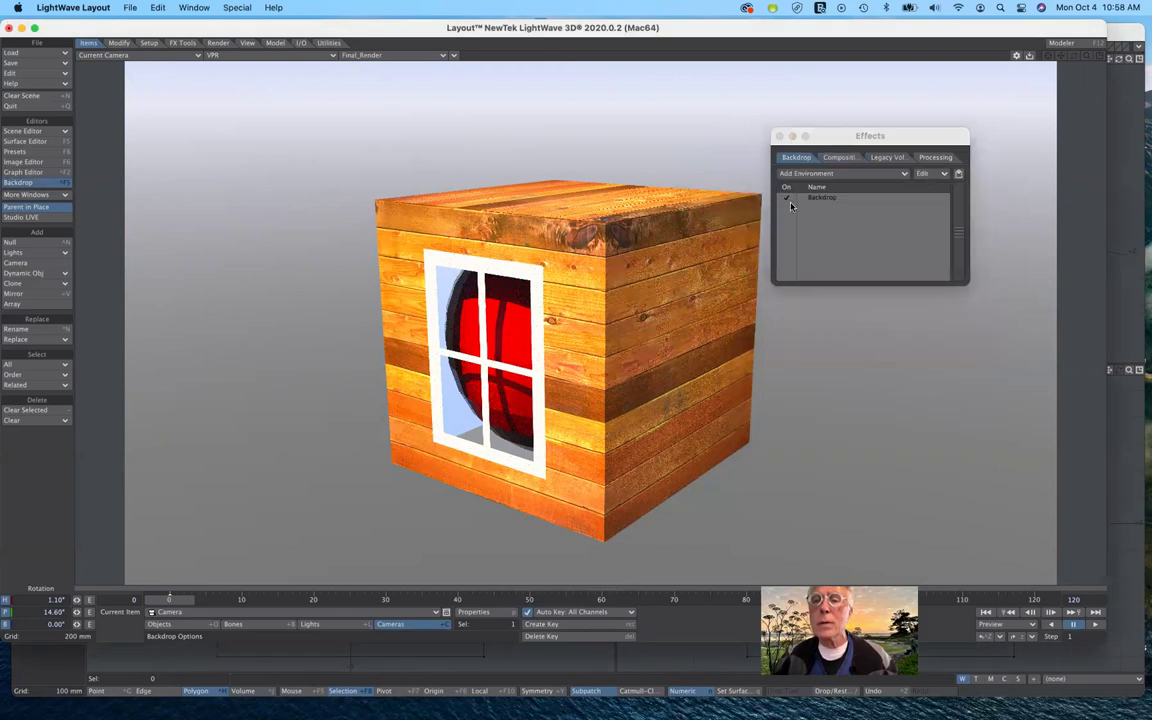
click(819, 197)
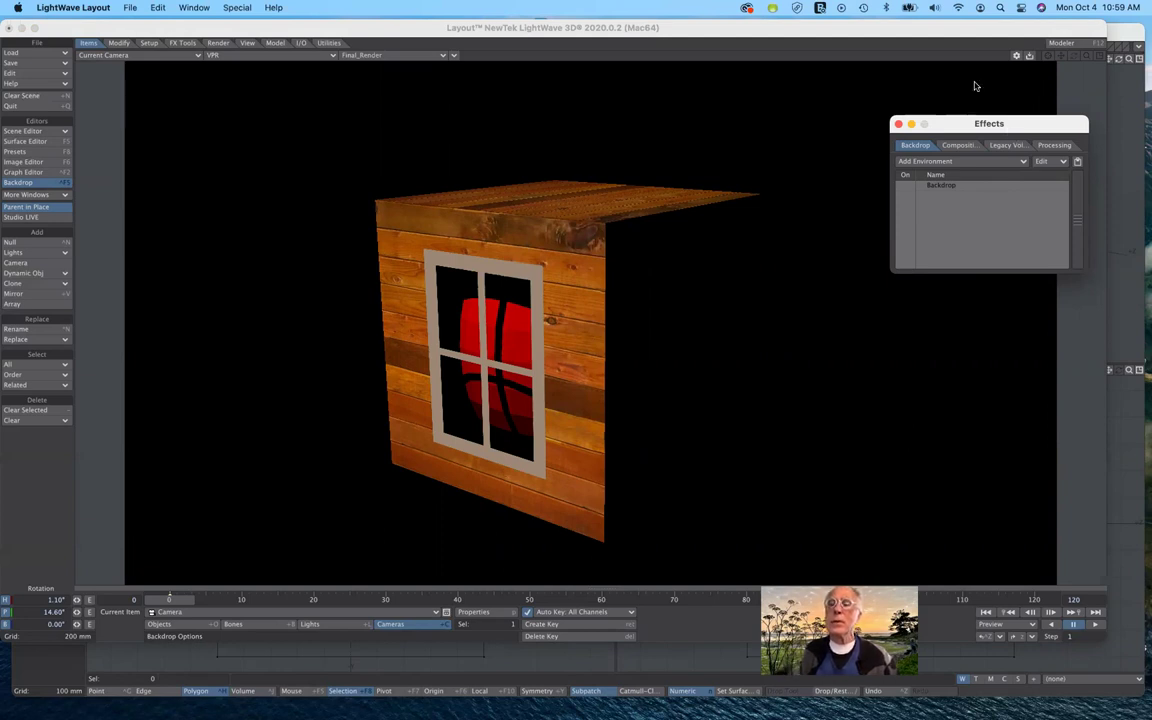
drag(968, 123, 931, 87)
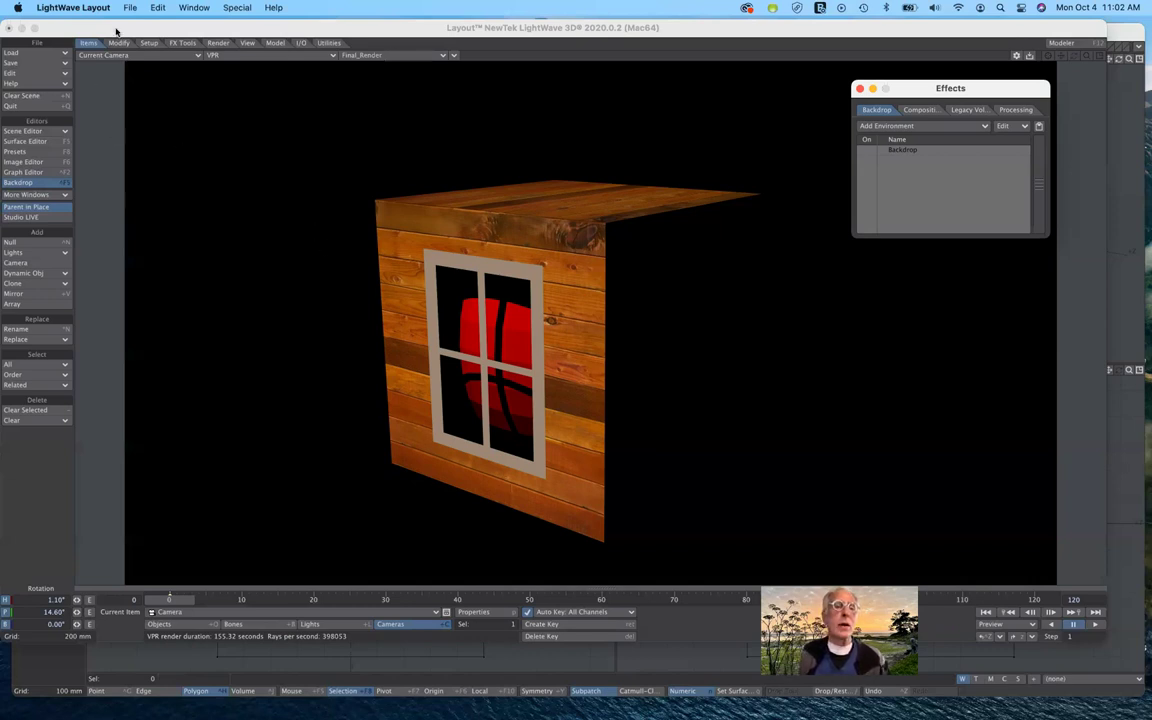
drag(116, 31, 123, 33)
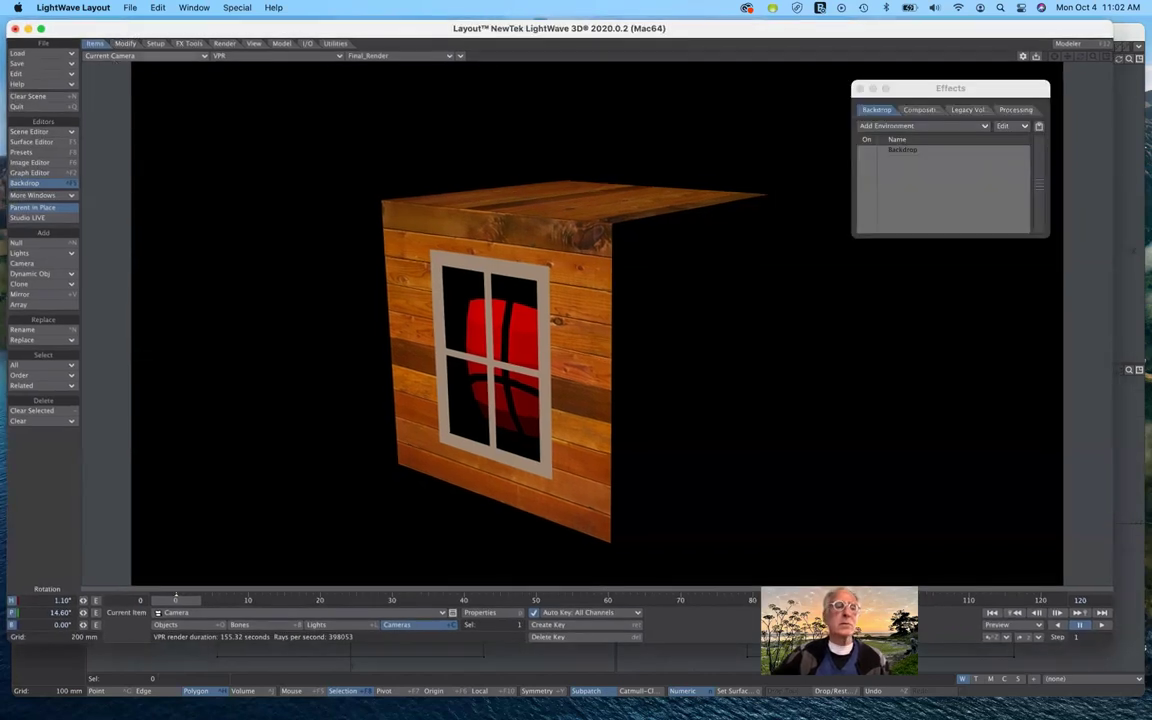